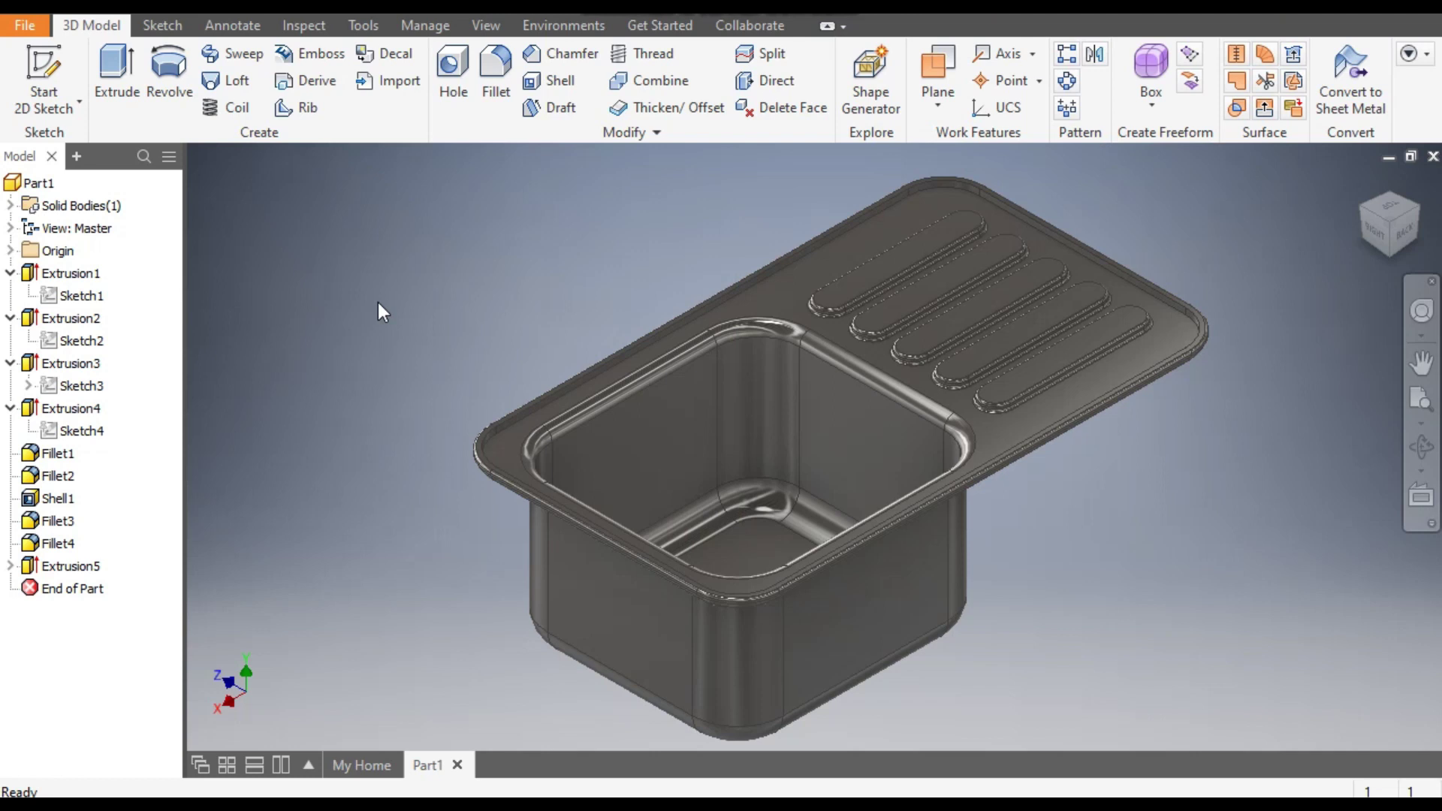
Create a new part from the Standard (mm).ipt template
key("ctrl+n")
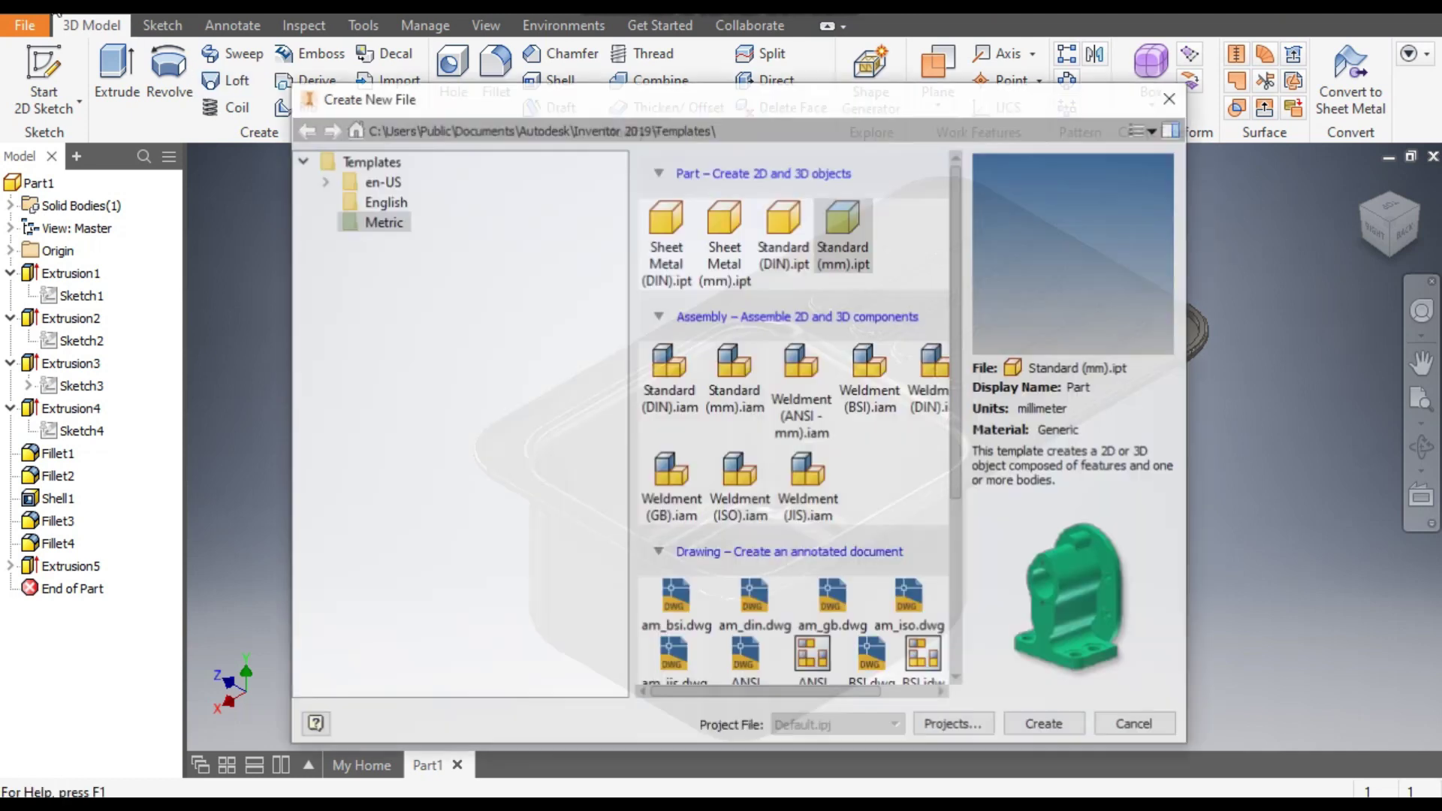
left_click(849, 217)
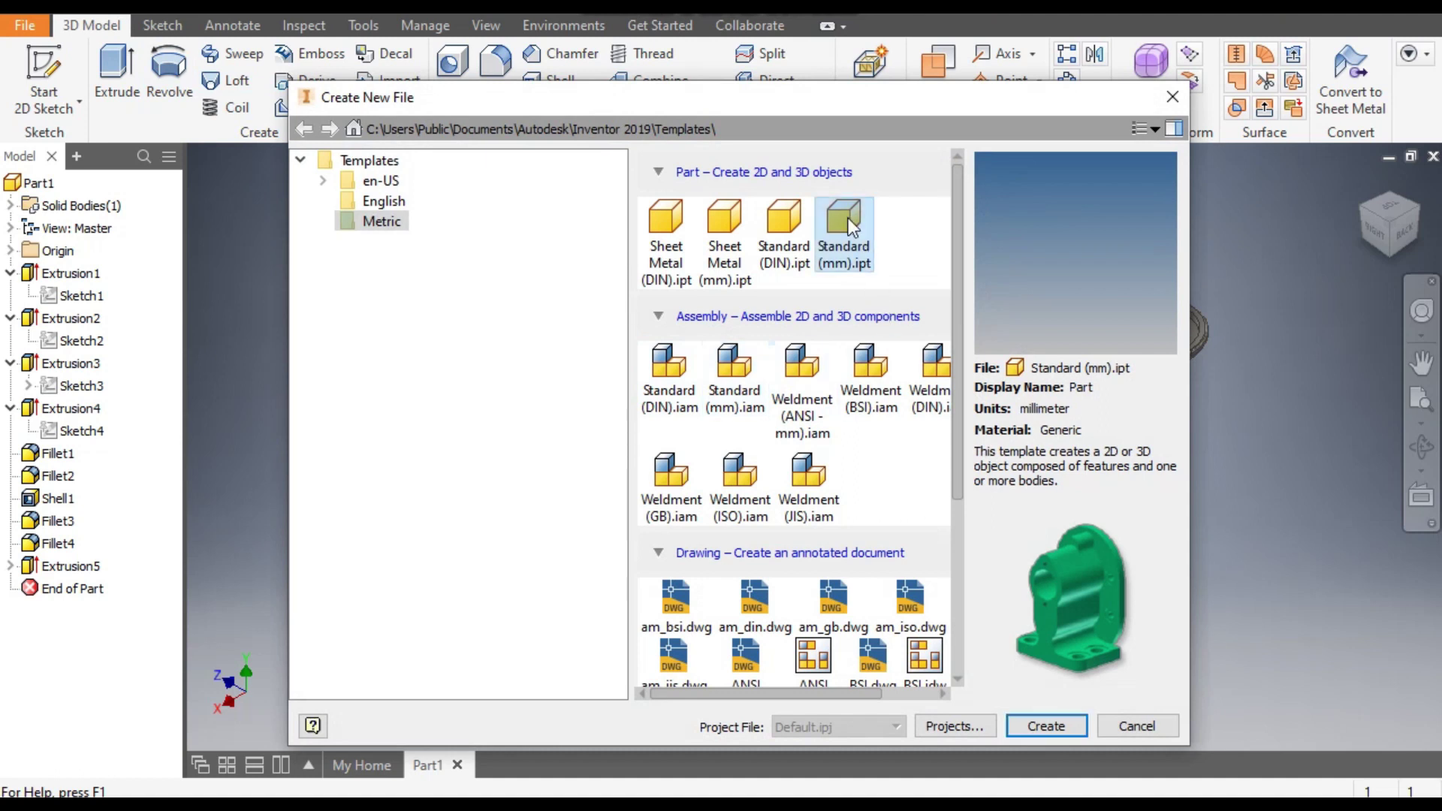
left_click(1047, 726)
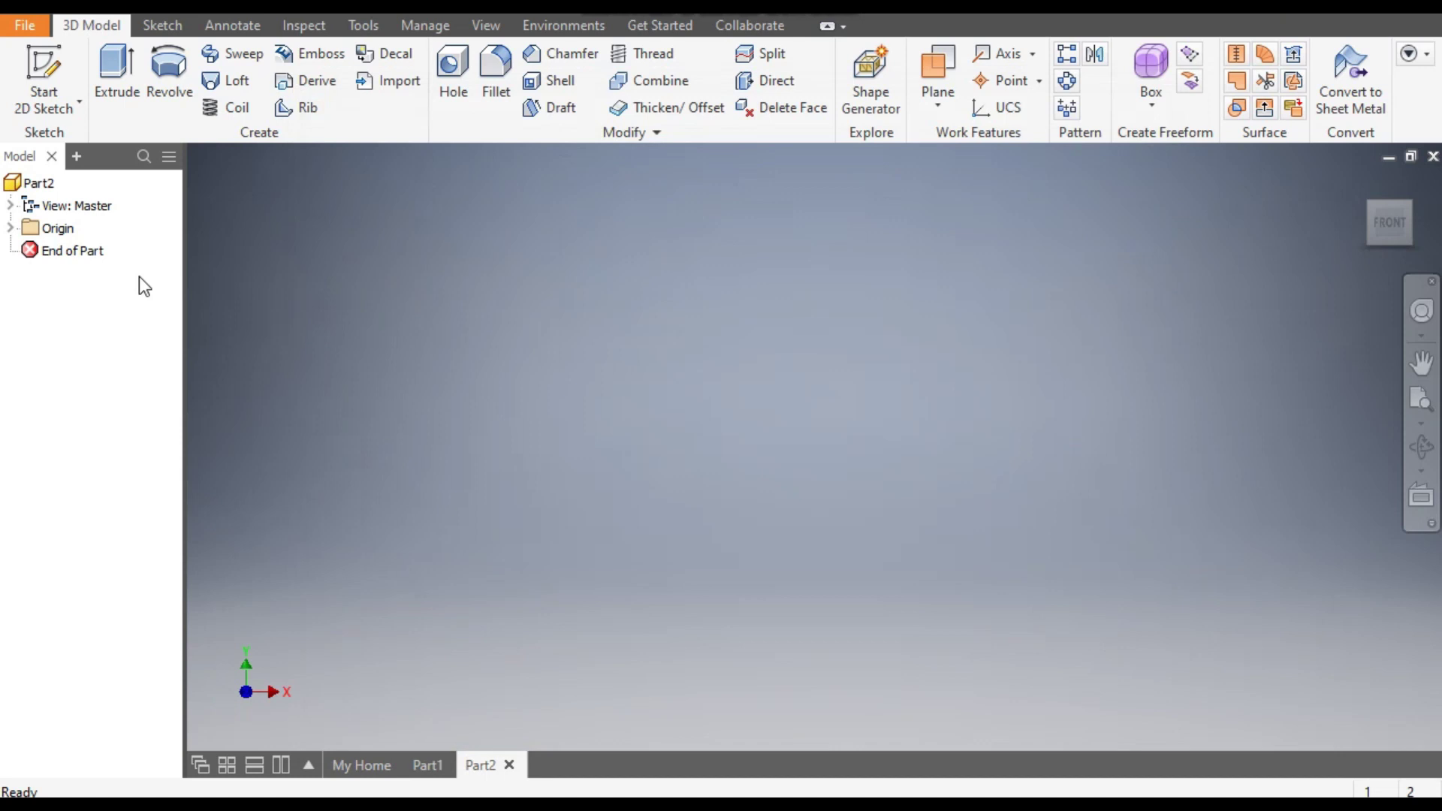
Start a 2D sketch on the XZ plane and turn the view a quarter turn
left_click(45, 69)
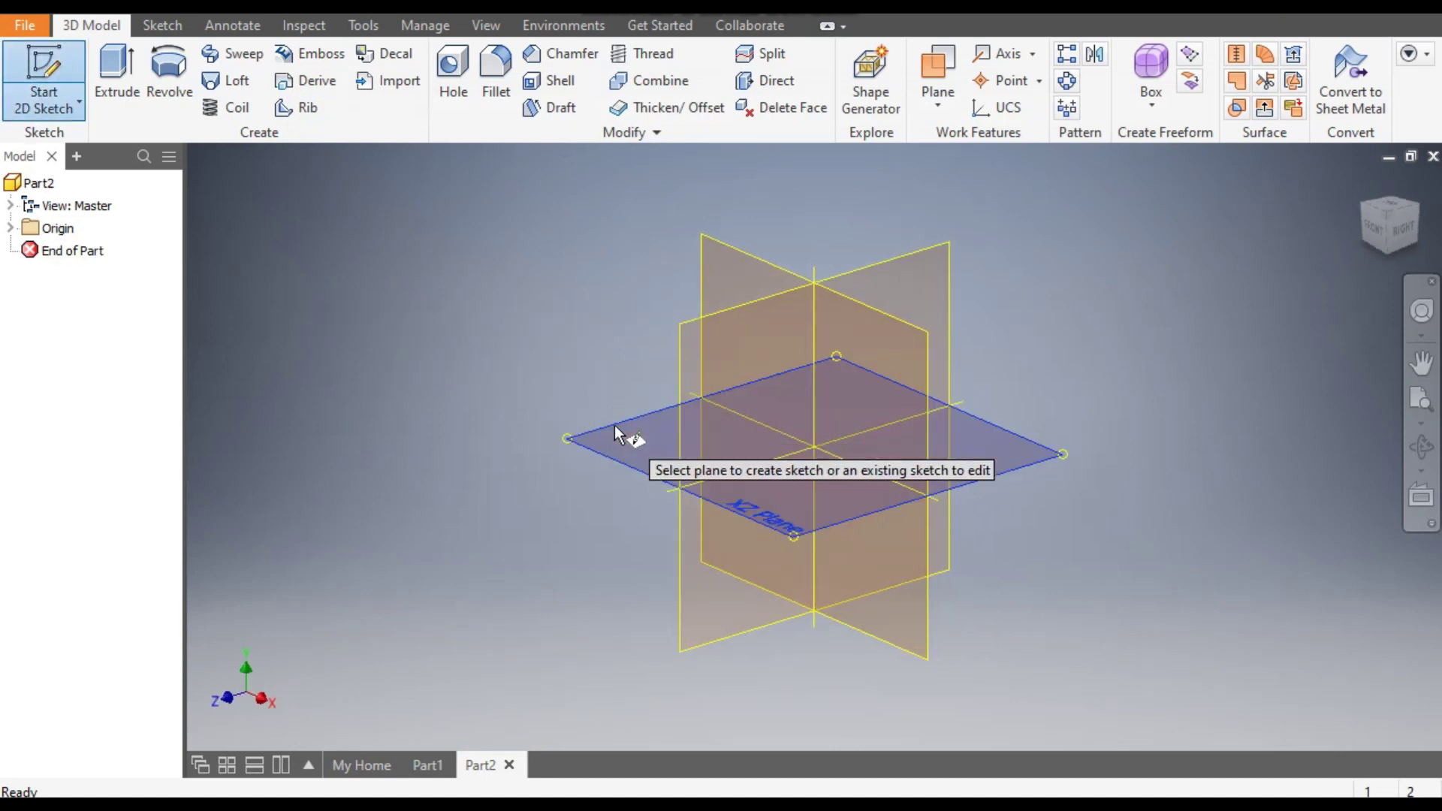
left_click(615, 427)
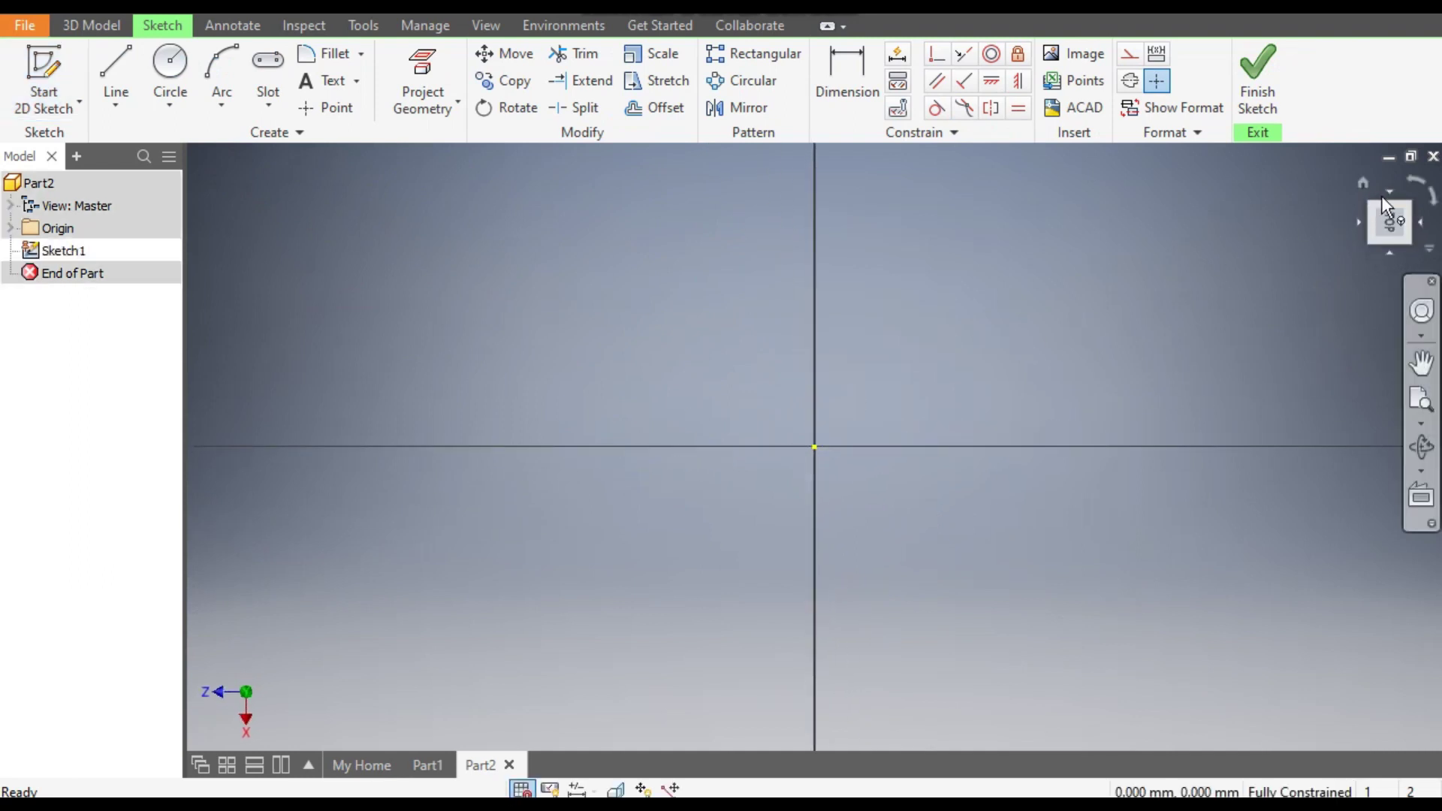
left_click(1409, 183)
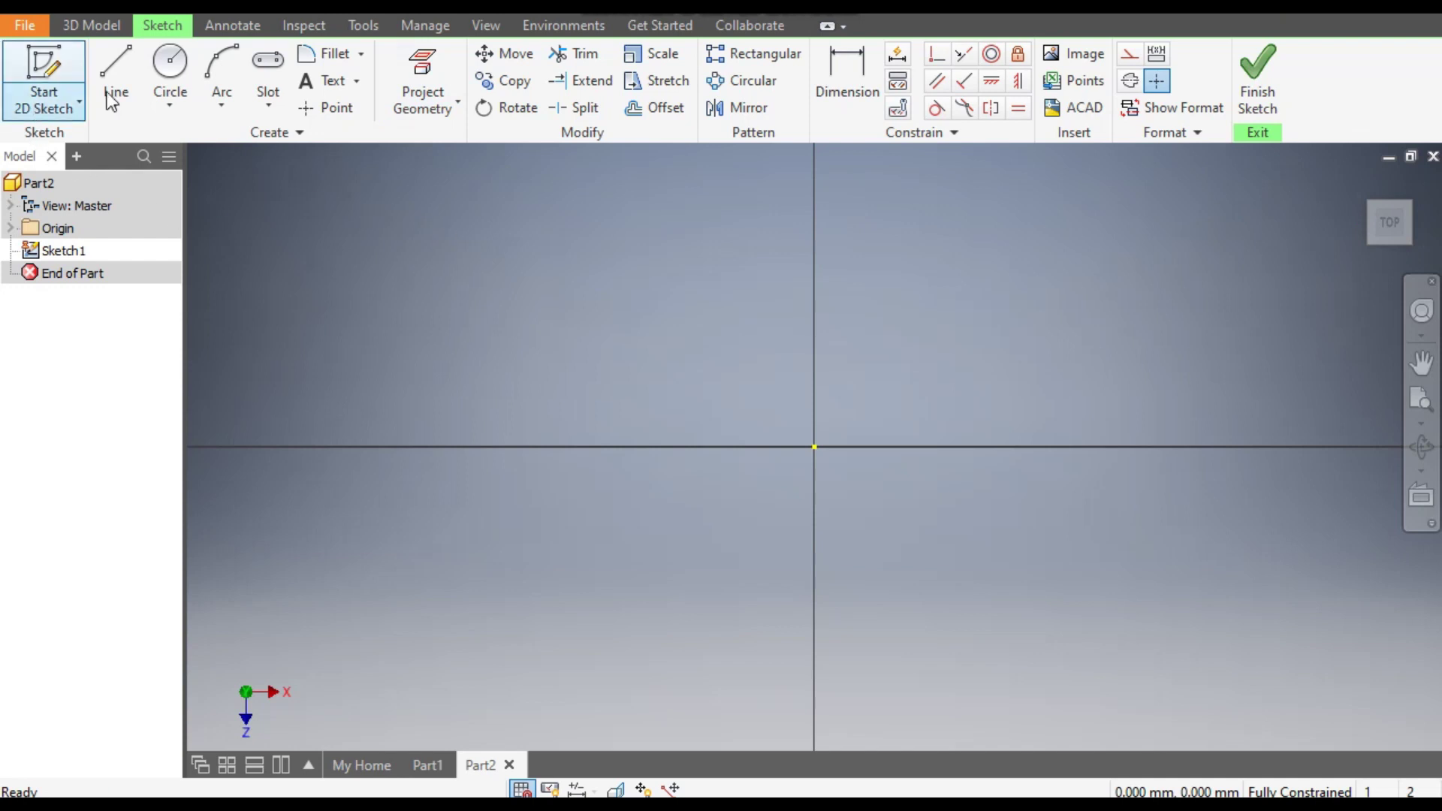
Draw a centre-point rectangle anchored at the origin
left_click(275, 96)
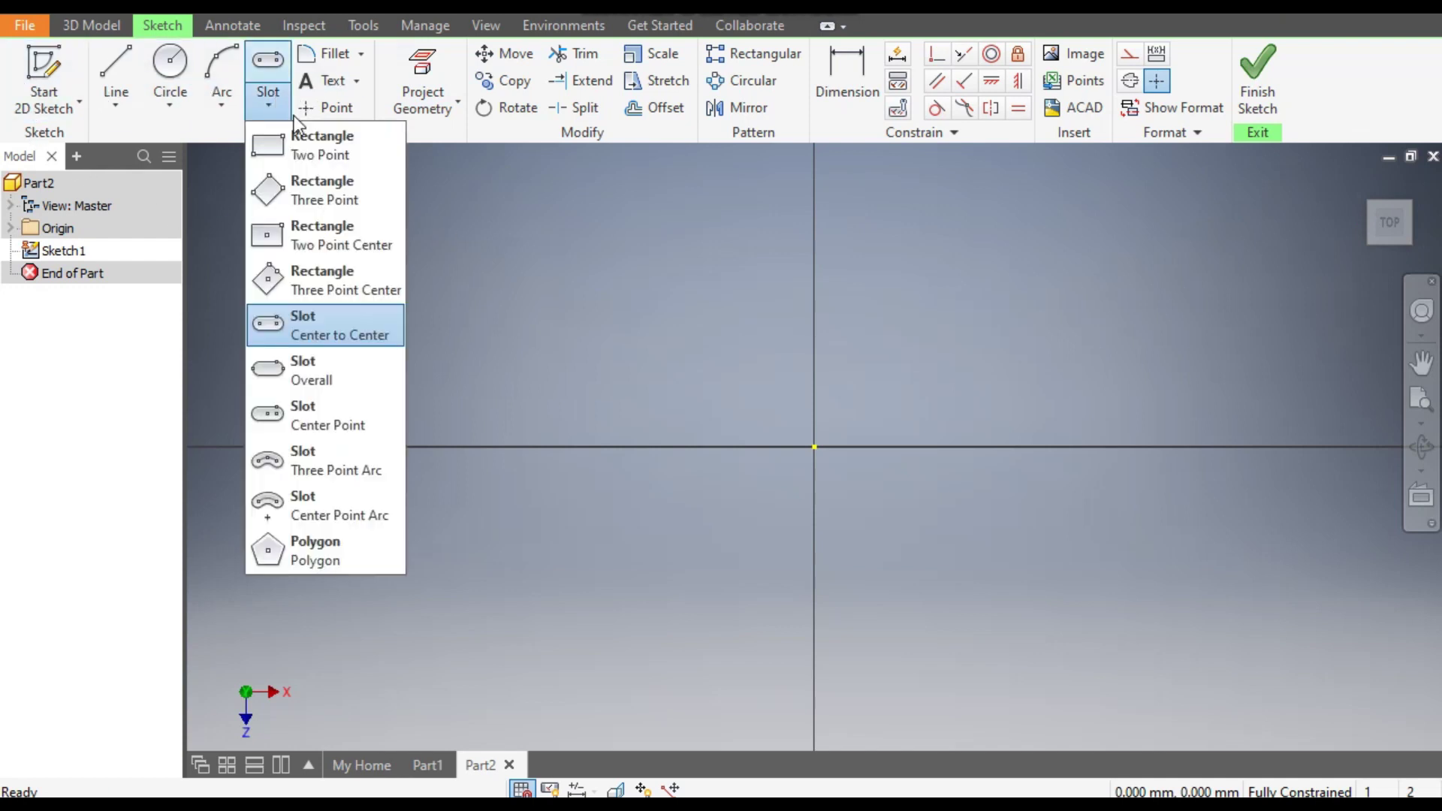
left_click(343, 239)
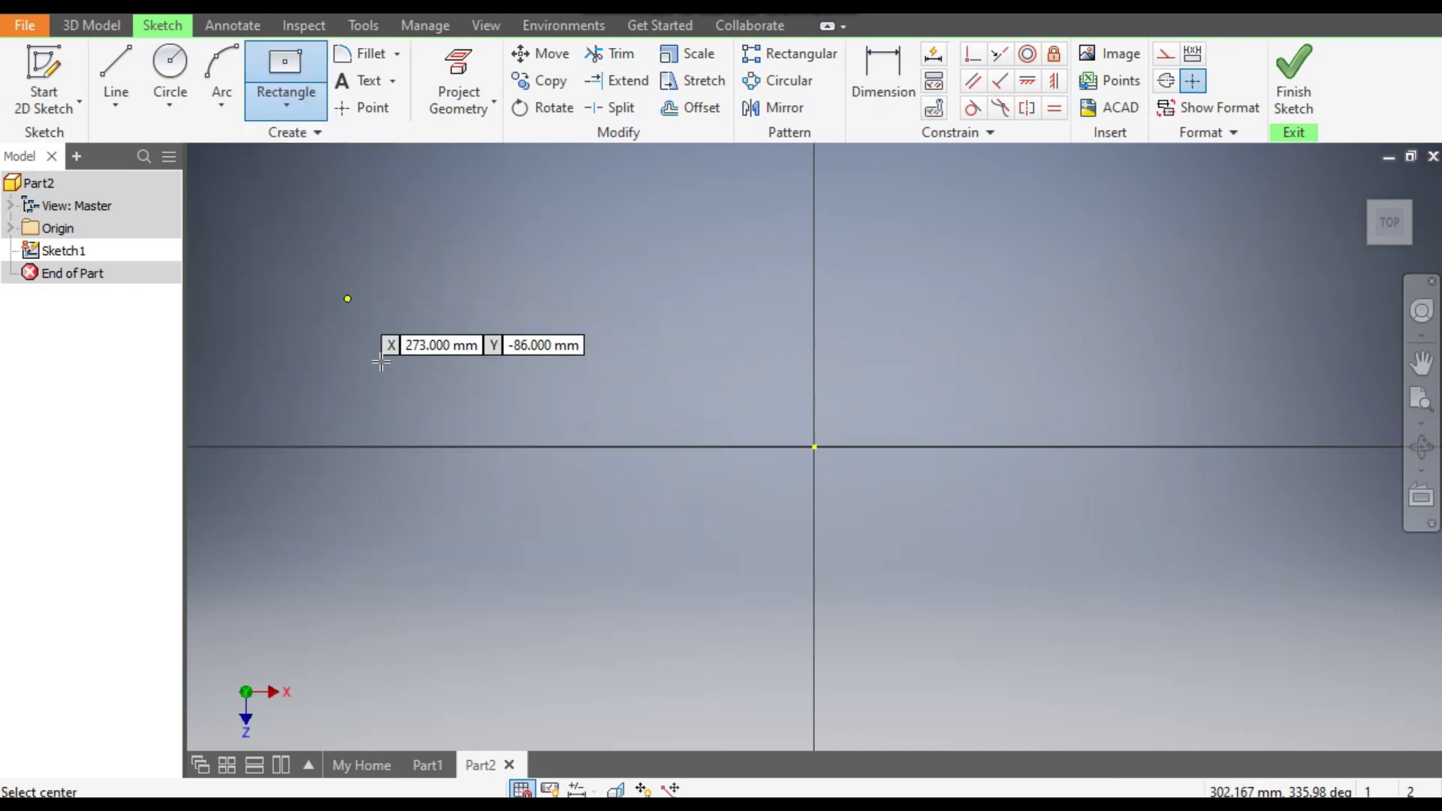
left_click(814, 447)
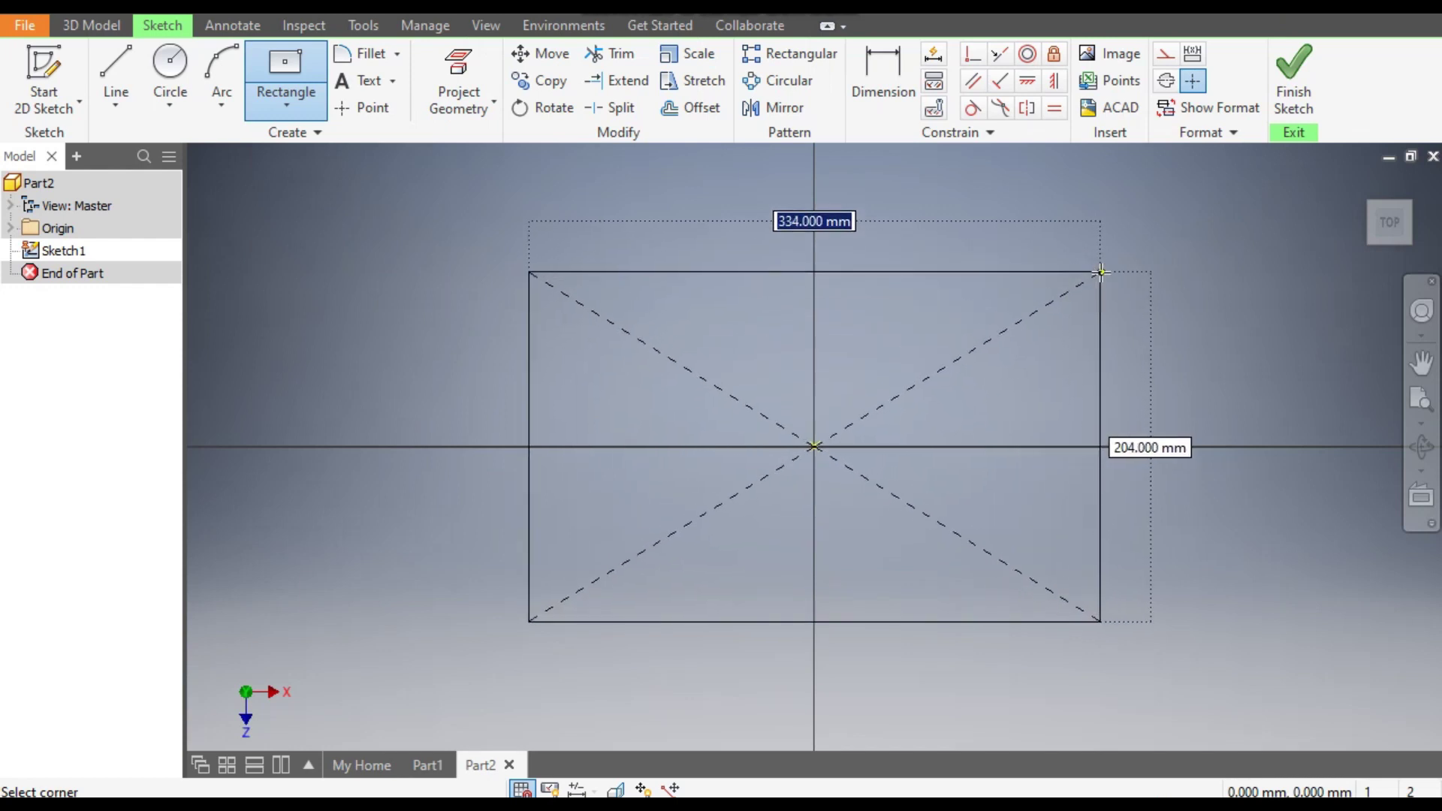
left_click(1101, 272)
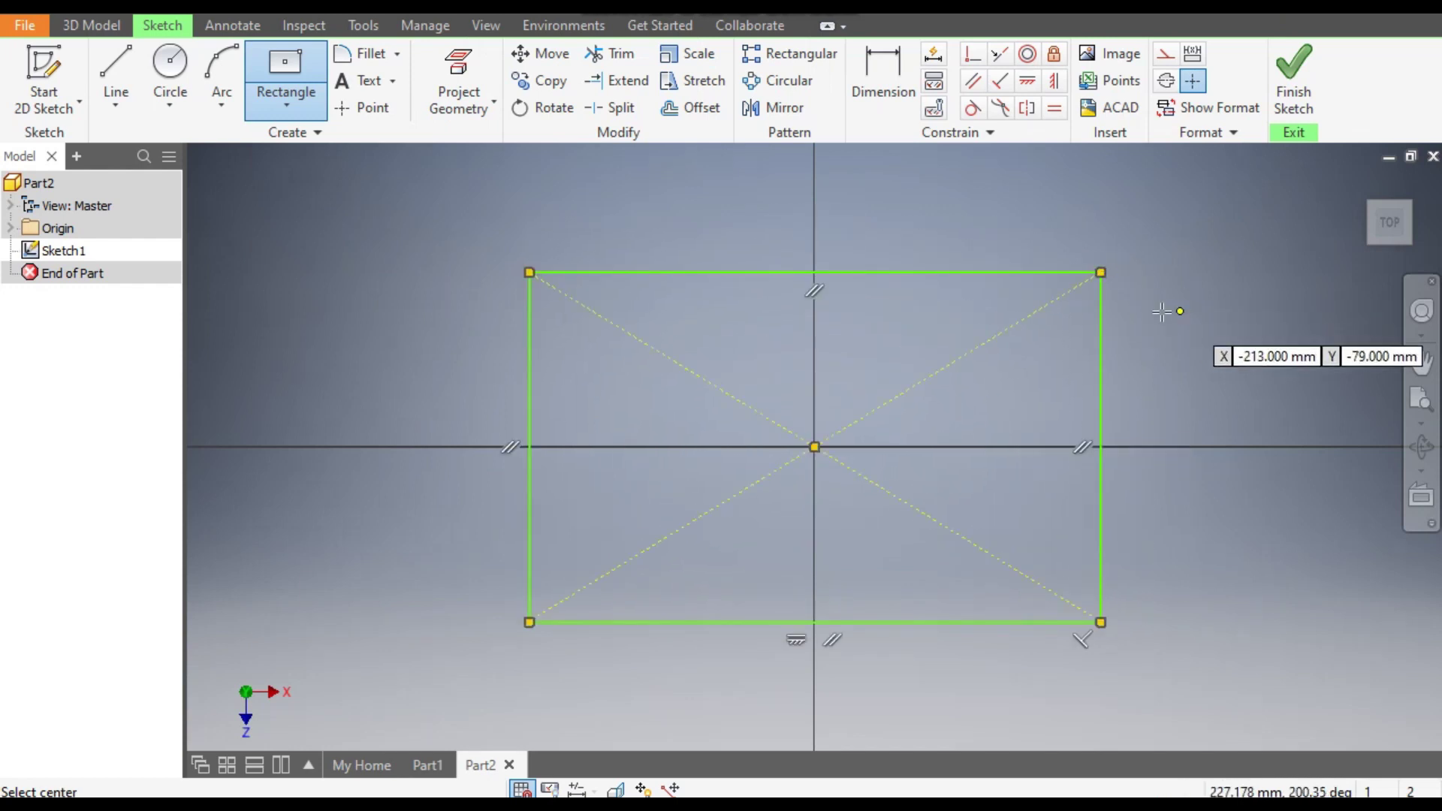
Dimension the rectangle 240 mm wide and 140 mm tall
left_click(904, 105)
left_click(895, 275)
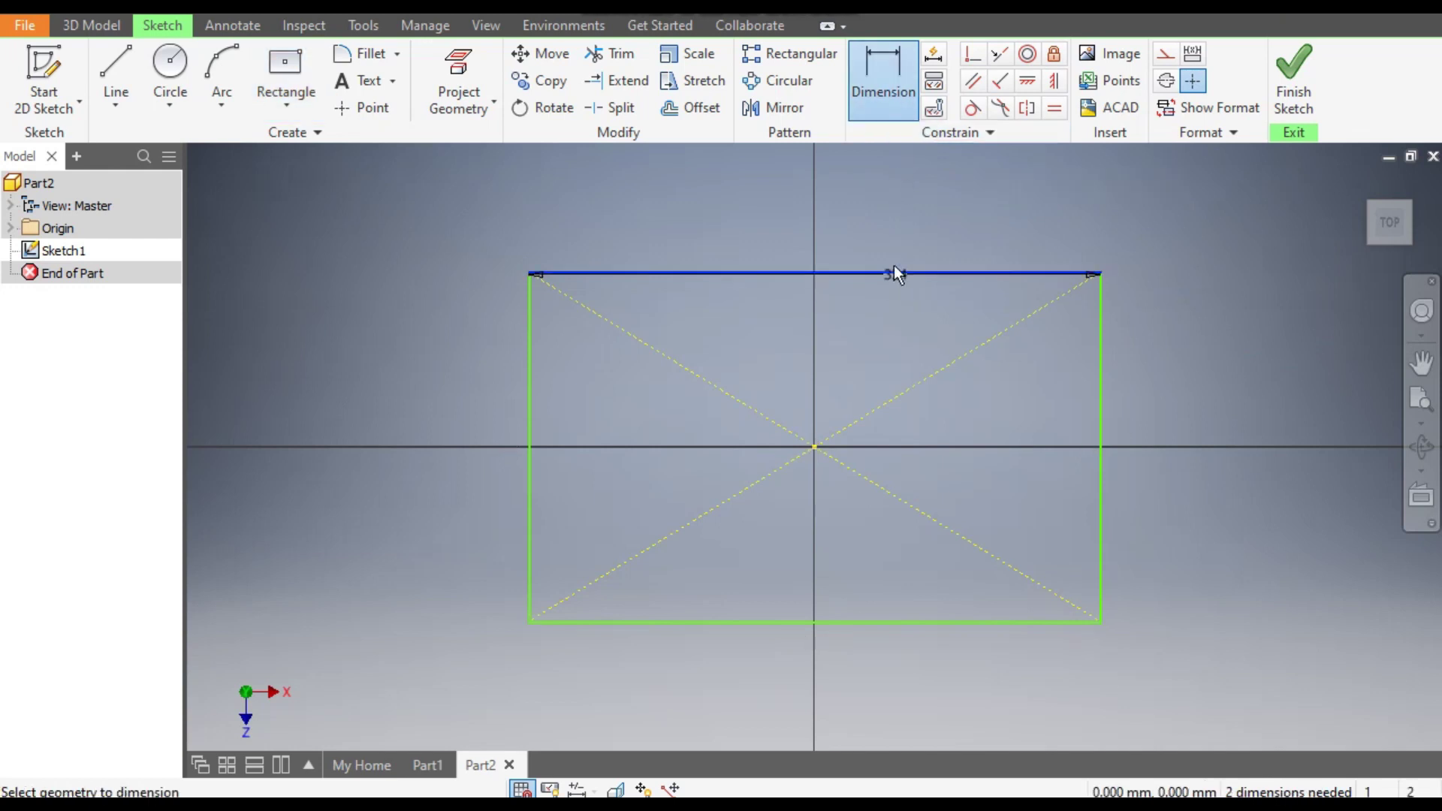
left_click(887, 228)
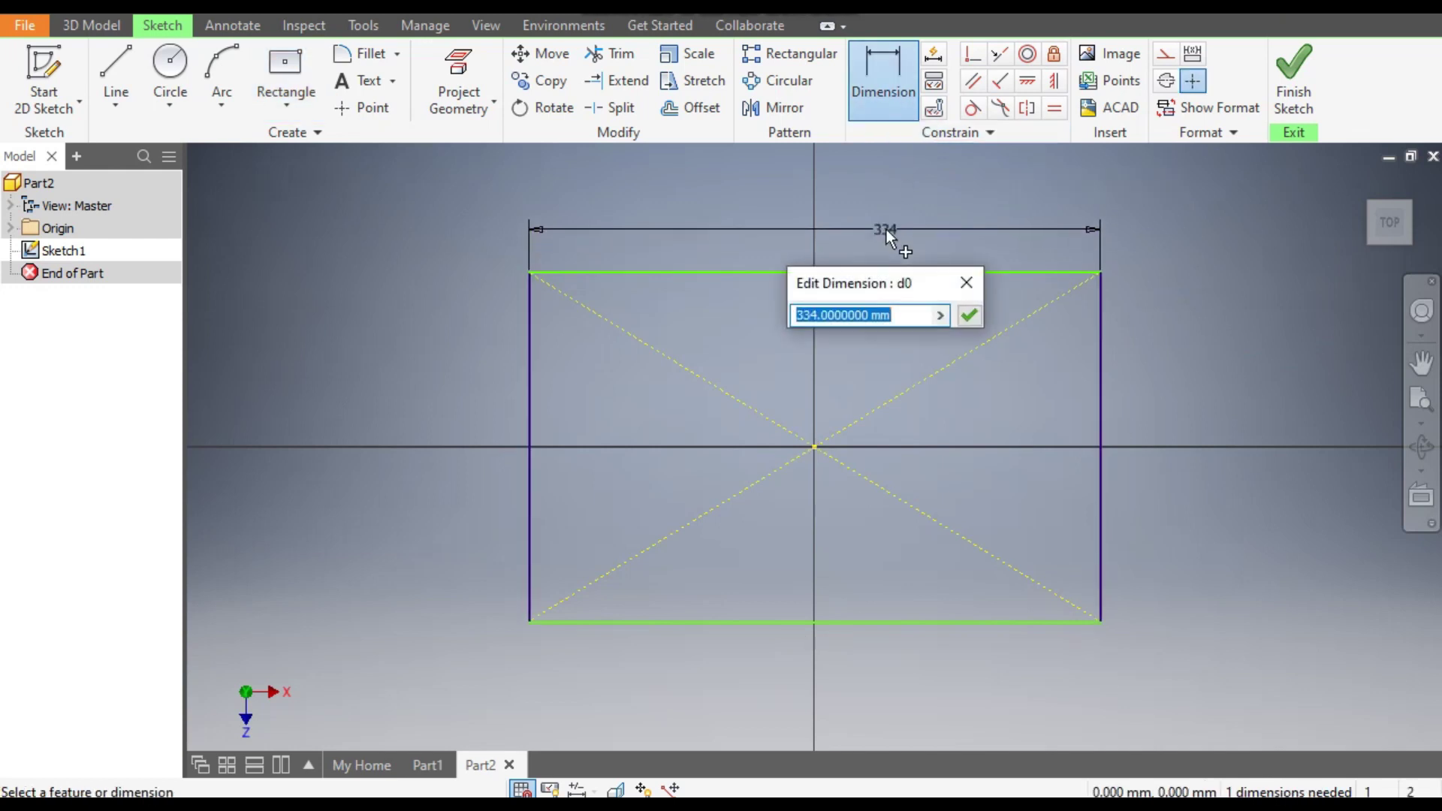
type("240")
key("Return")
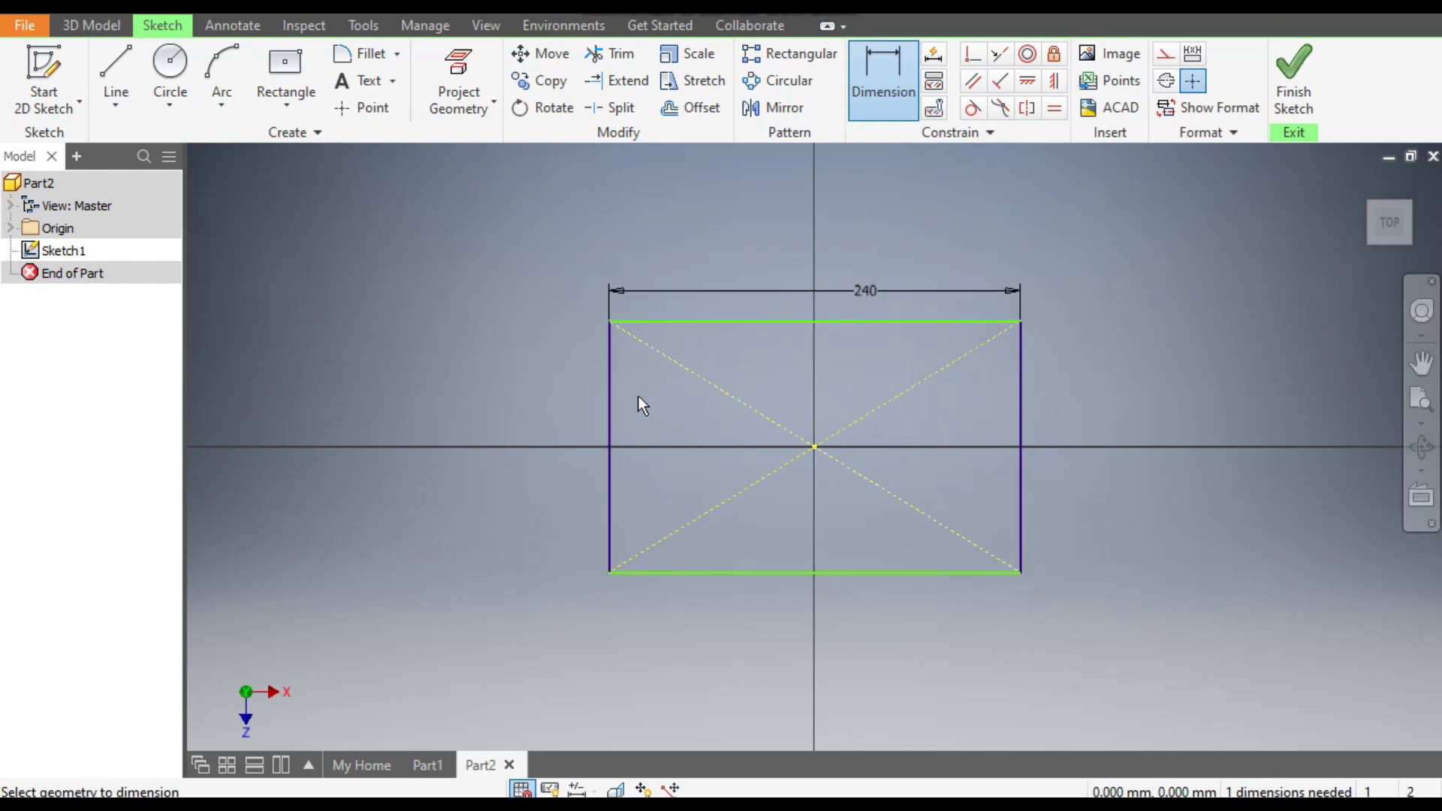
left_click(610, 410)
left_click(542, 412)
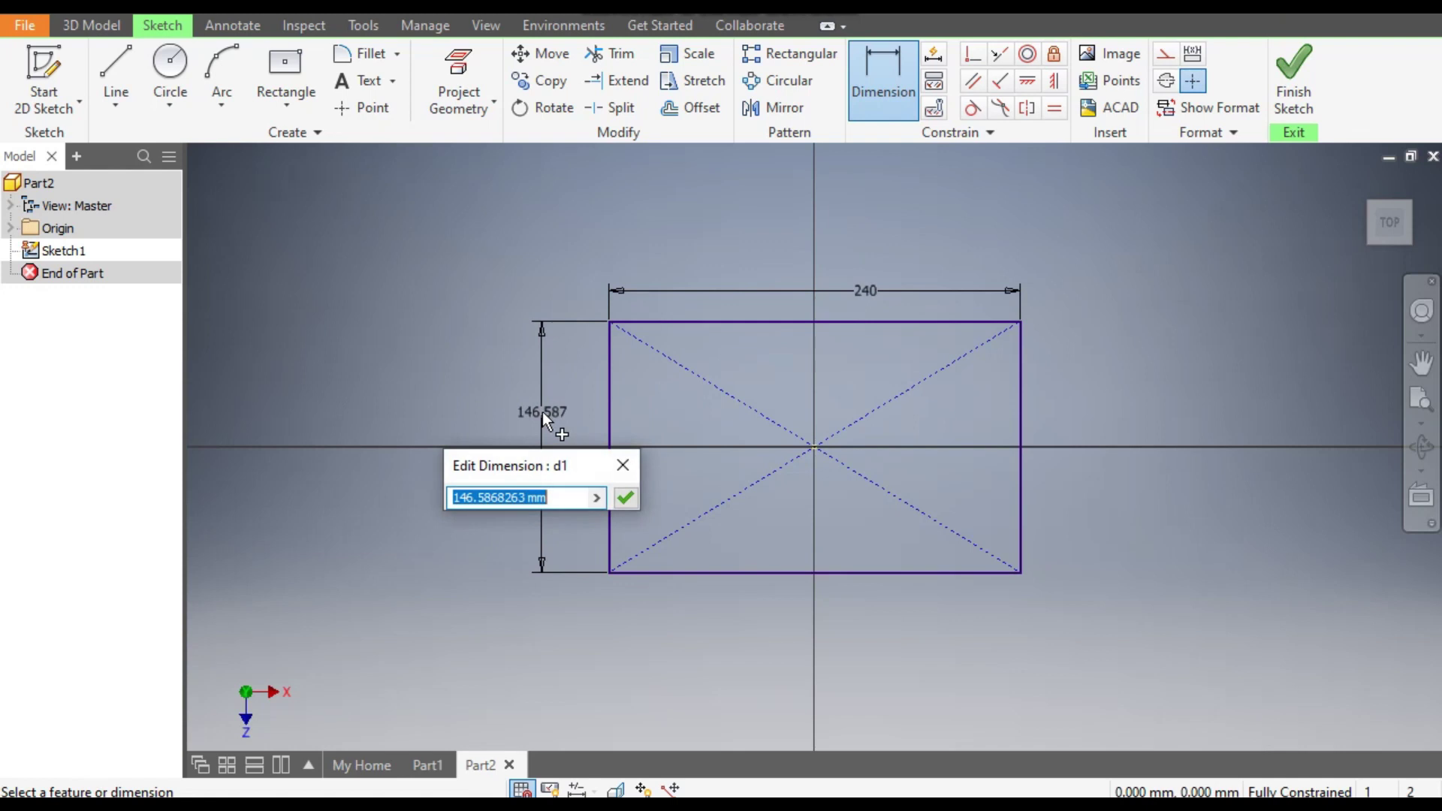
type("140")
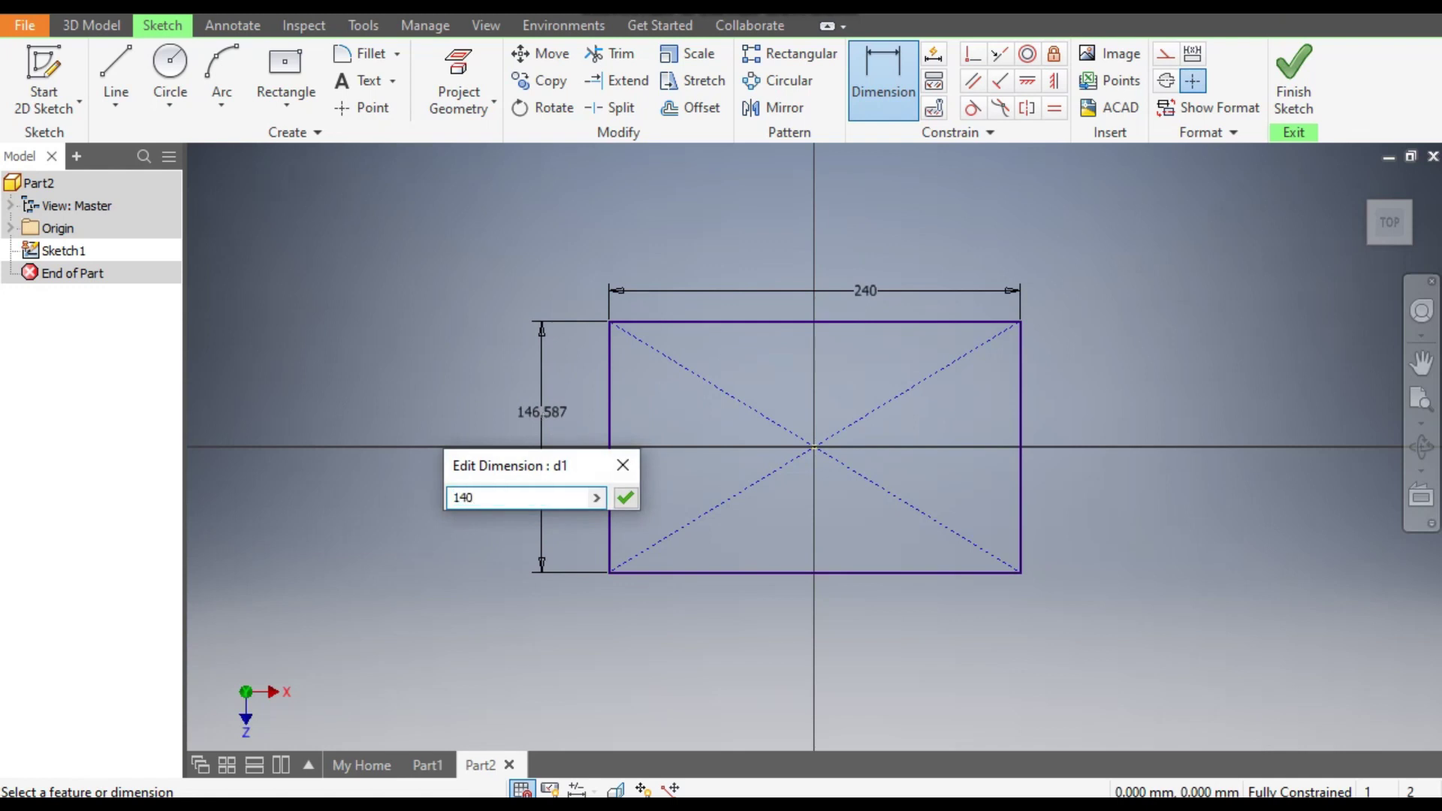
key("Return")
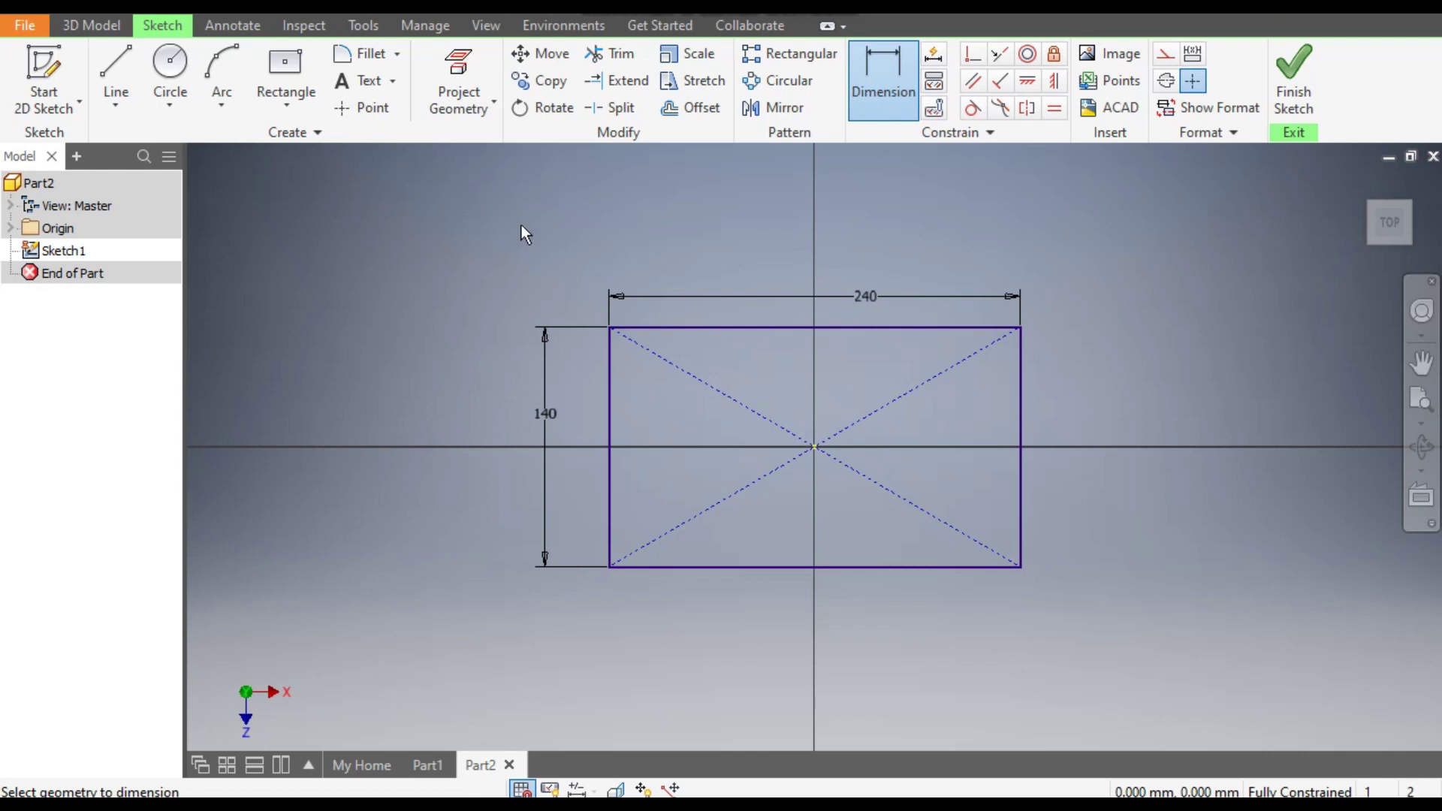
left_click(353, 60)
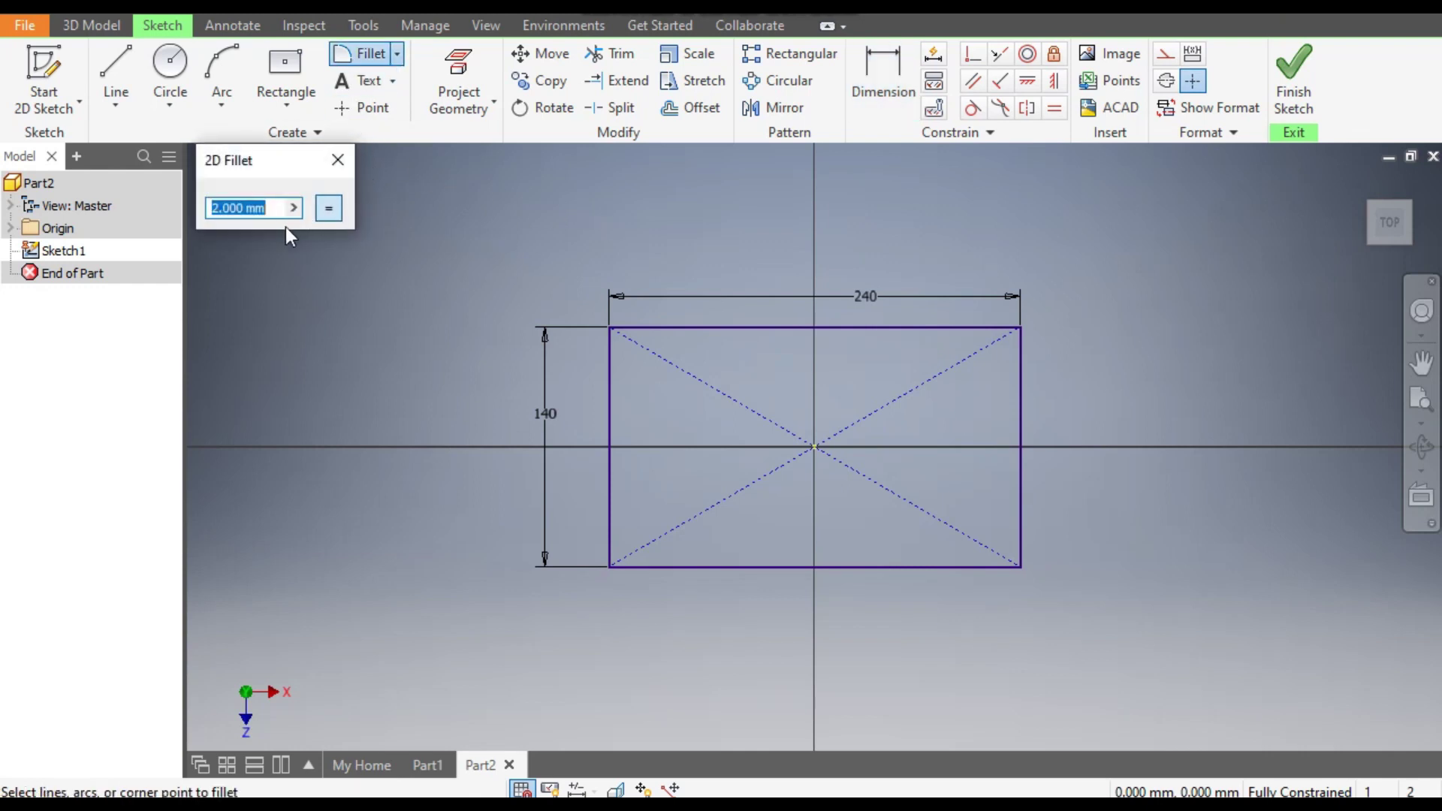
Fillet the top-left, bottom-left, bottom-right and top-right corners at 20 mm radius
type("20")
left_click(646, 328)
left_click(610, 363)
left_click(679, 567)
left_click(609, 526)
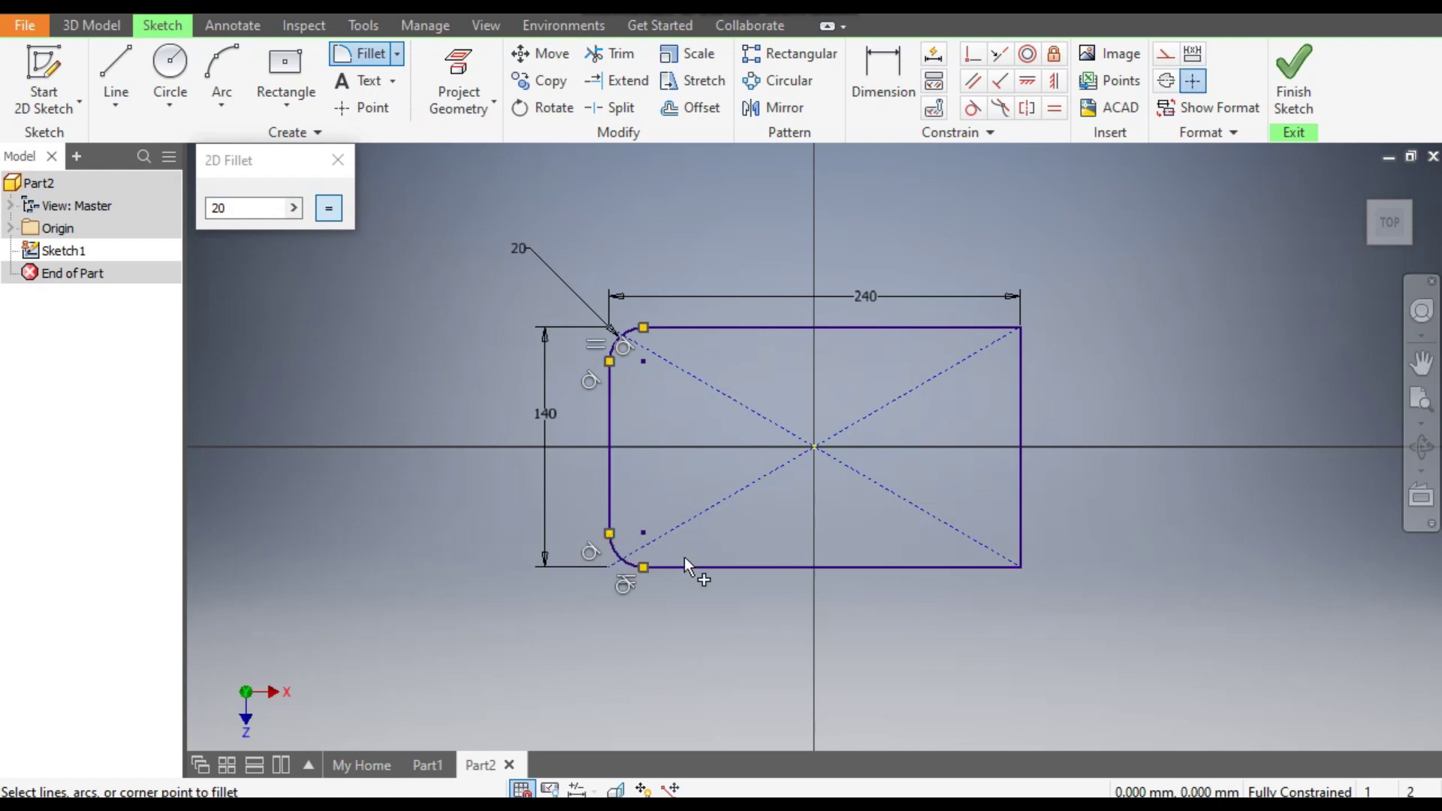
left_click(986, 570)
left_click(1022, 536)
left_click(963, 328)
left_click(1020, 364)
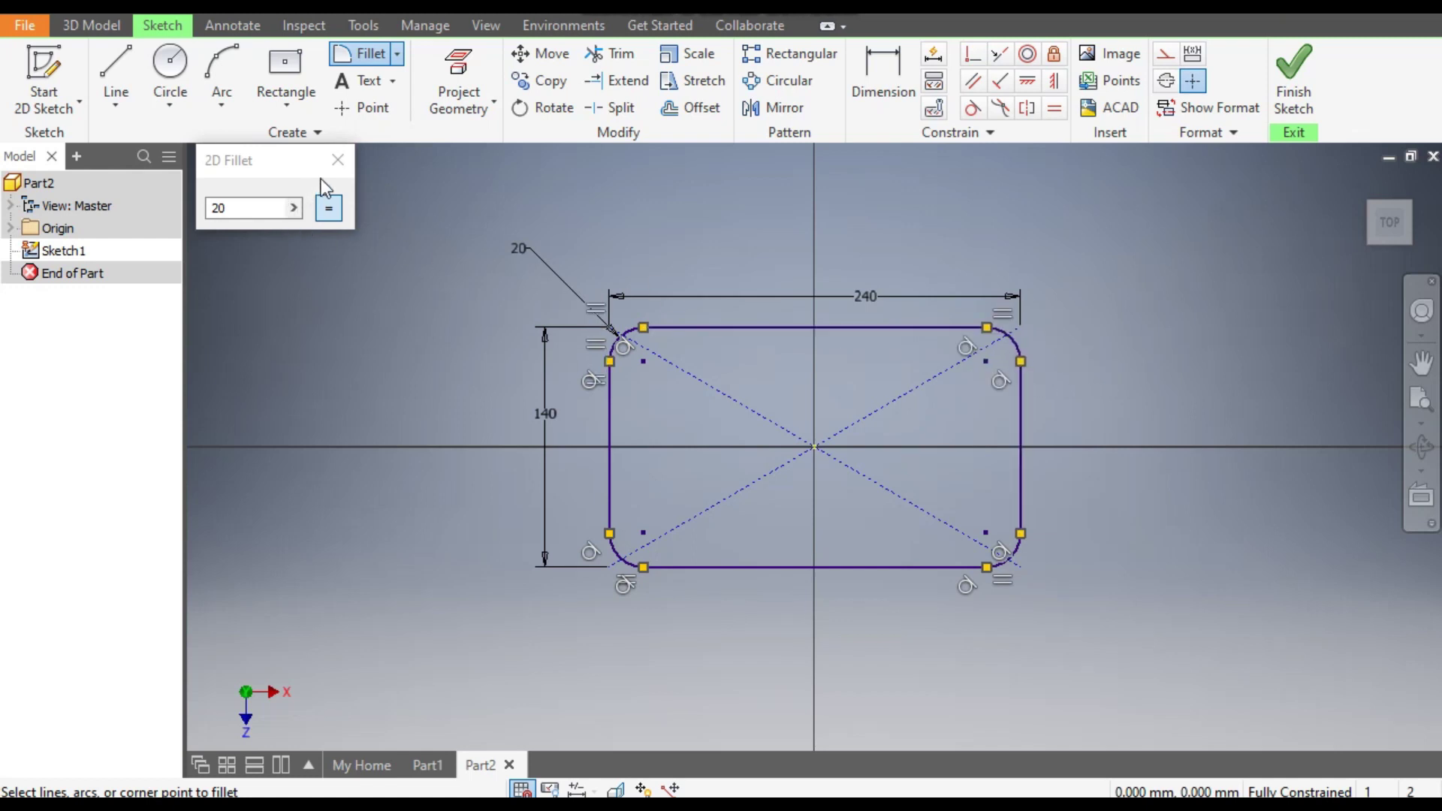
left_click(339, 164)
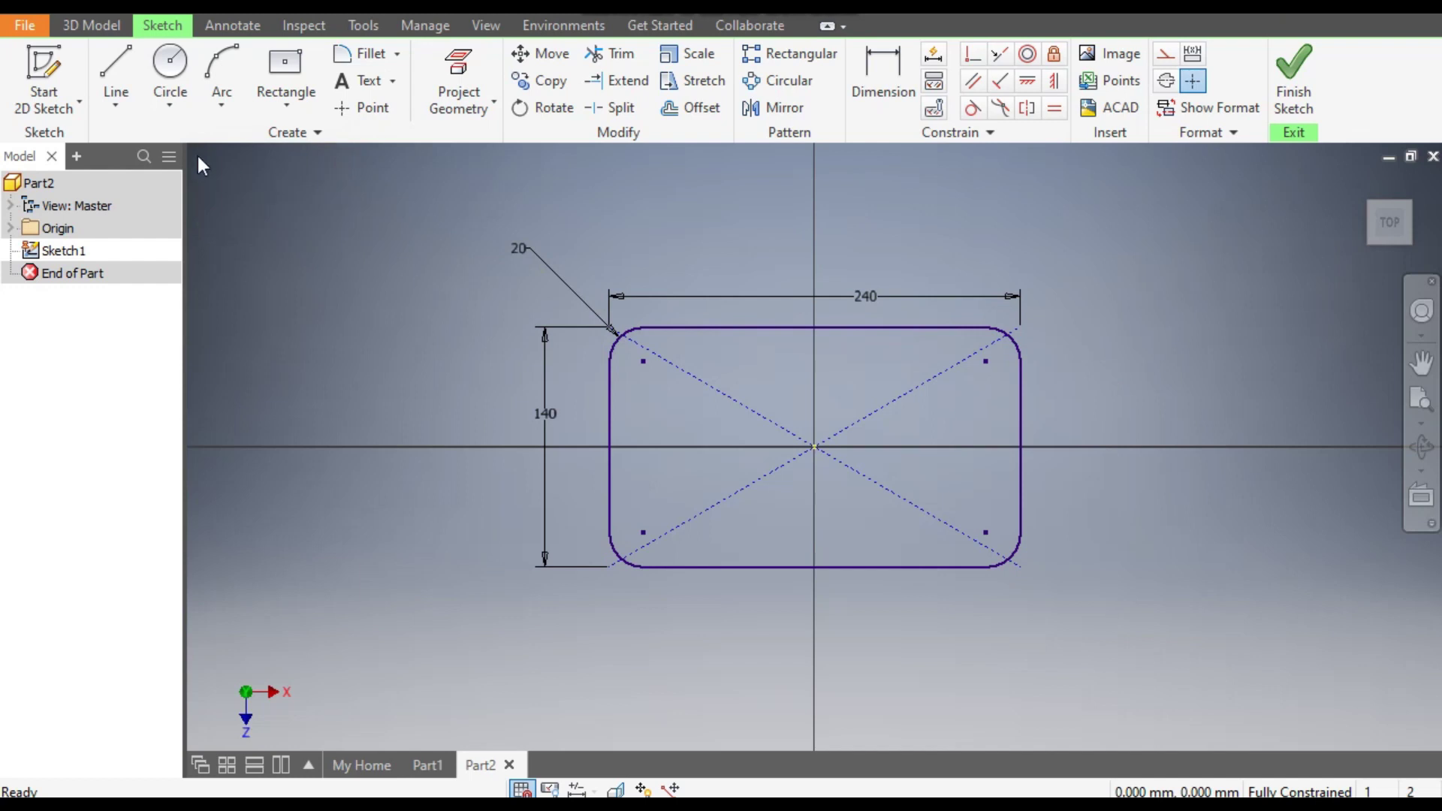
left_click(97, 34)
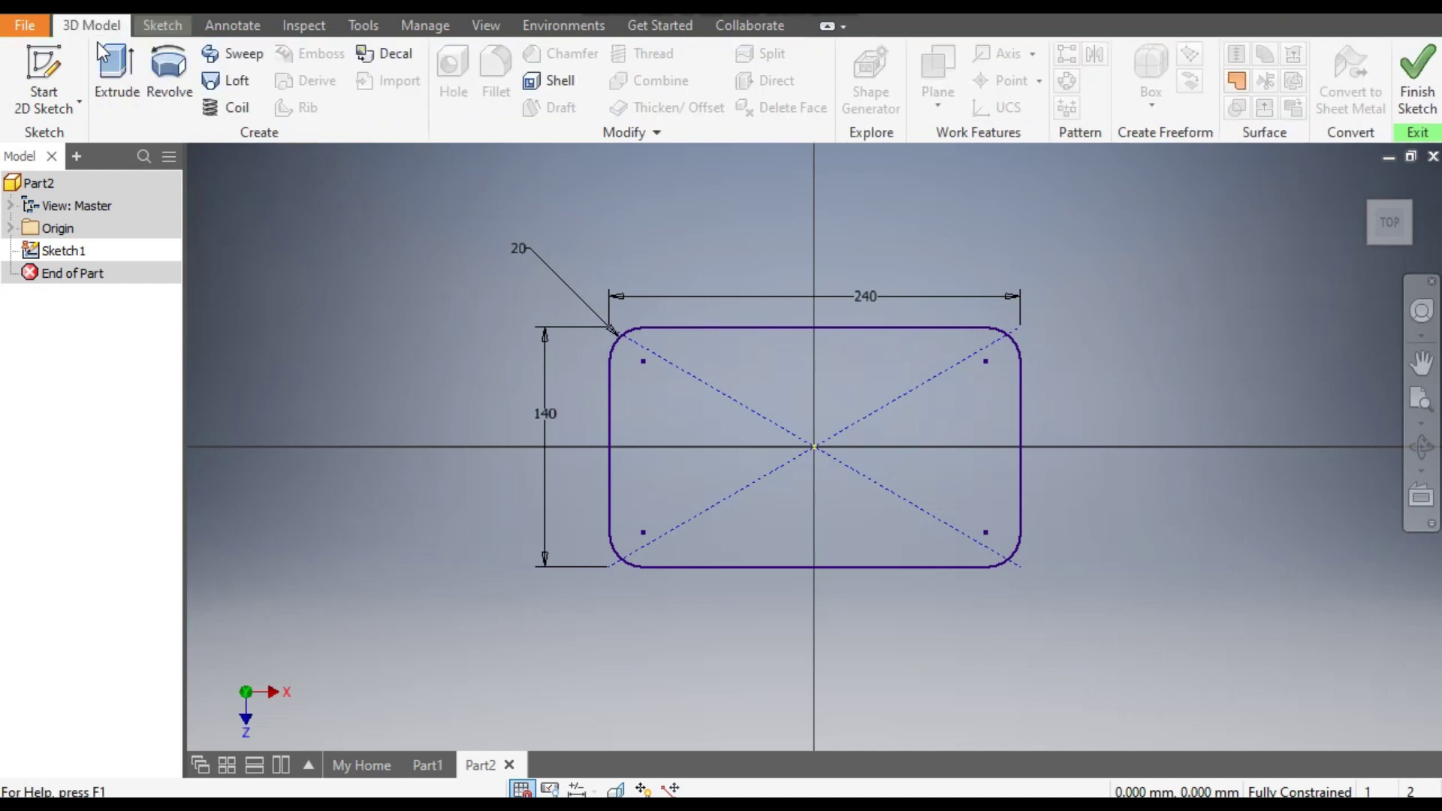
Extrude the rounded 240 × 140 profile 80 mm in the flipped, downward direction
left_click(107, 66)
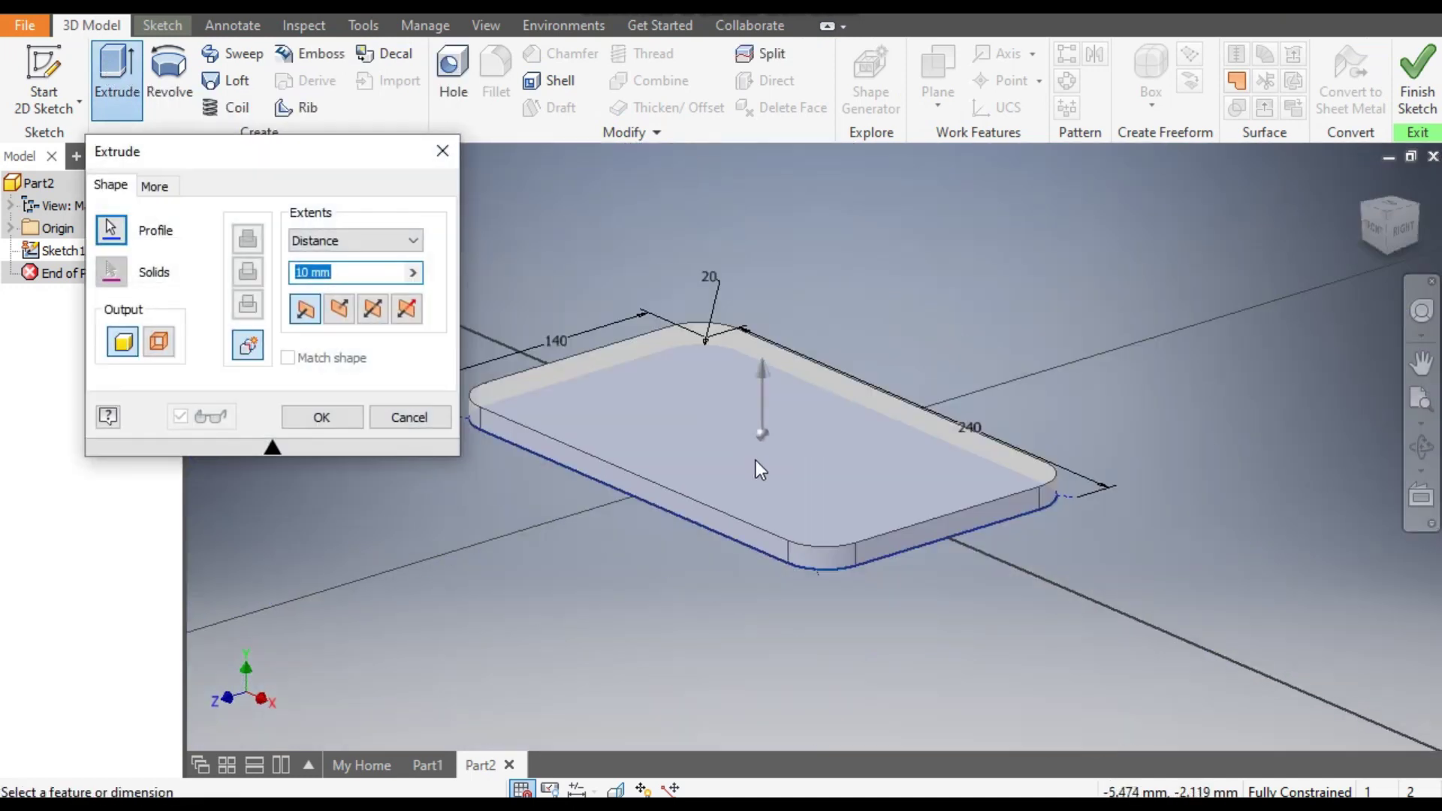
middle_click_drag(756, 462, 858, 444)
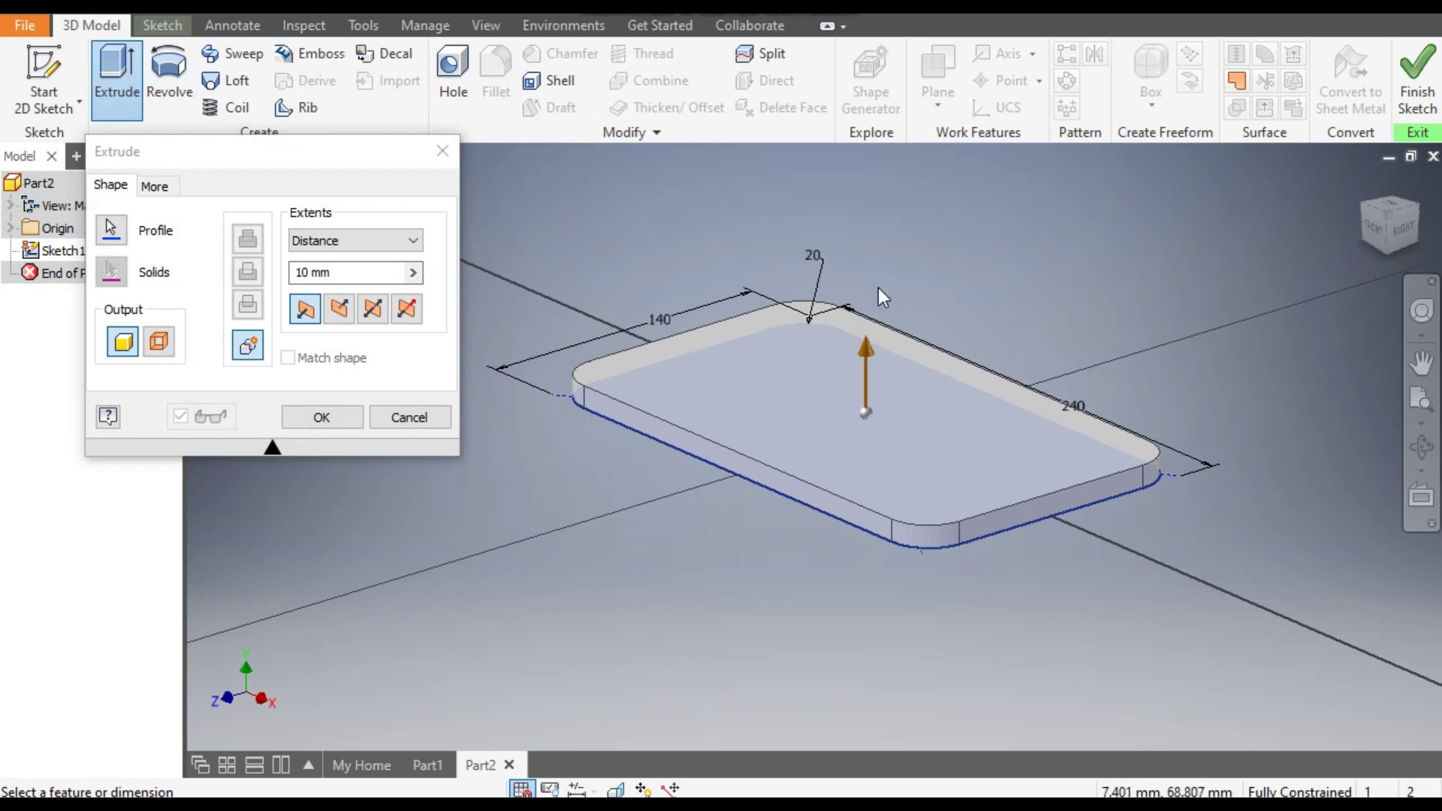
left_click(338, 309)
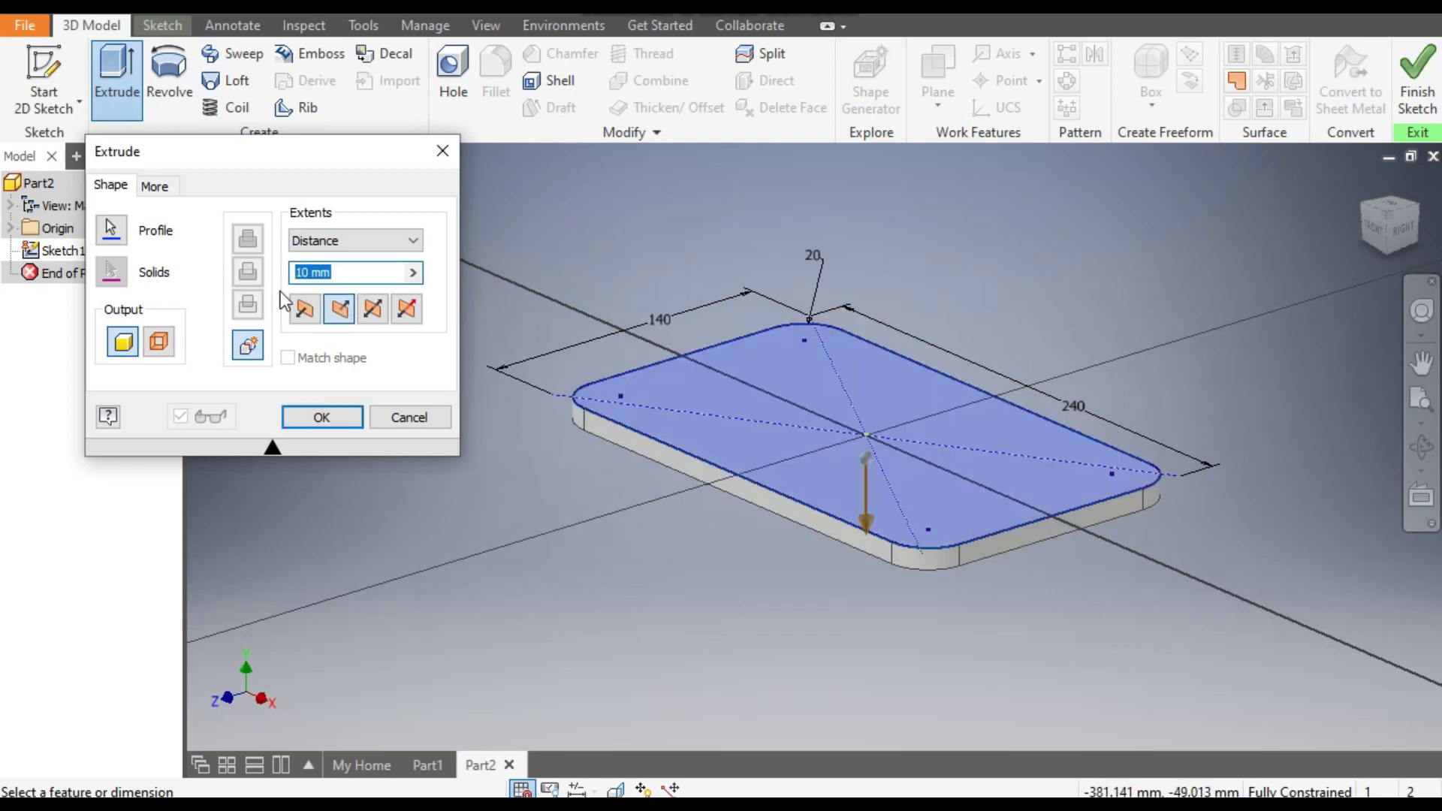
type("80")
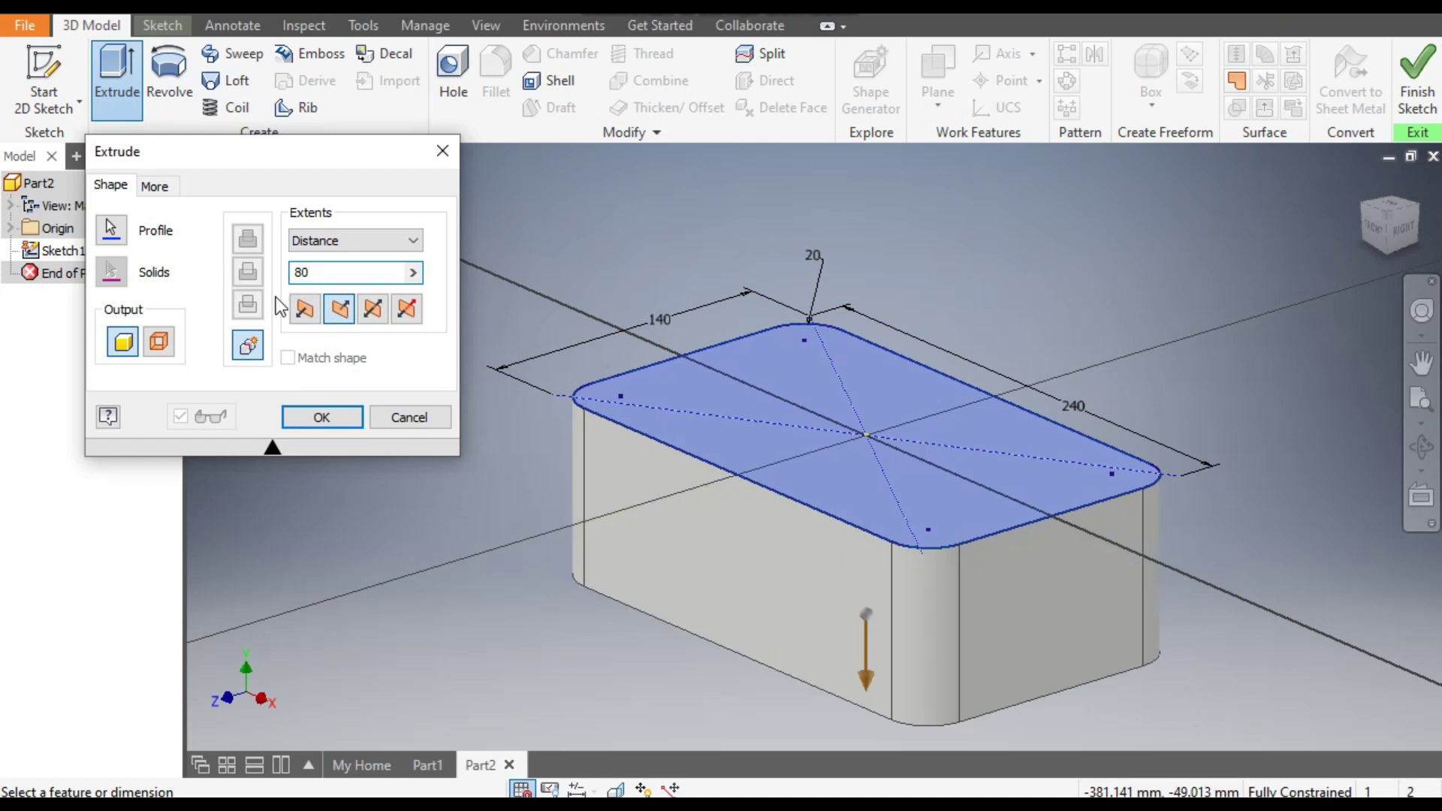
left_click(322, 415)
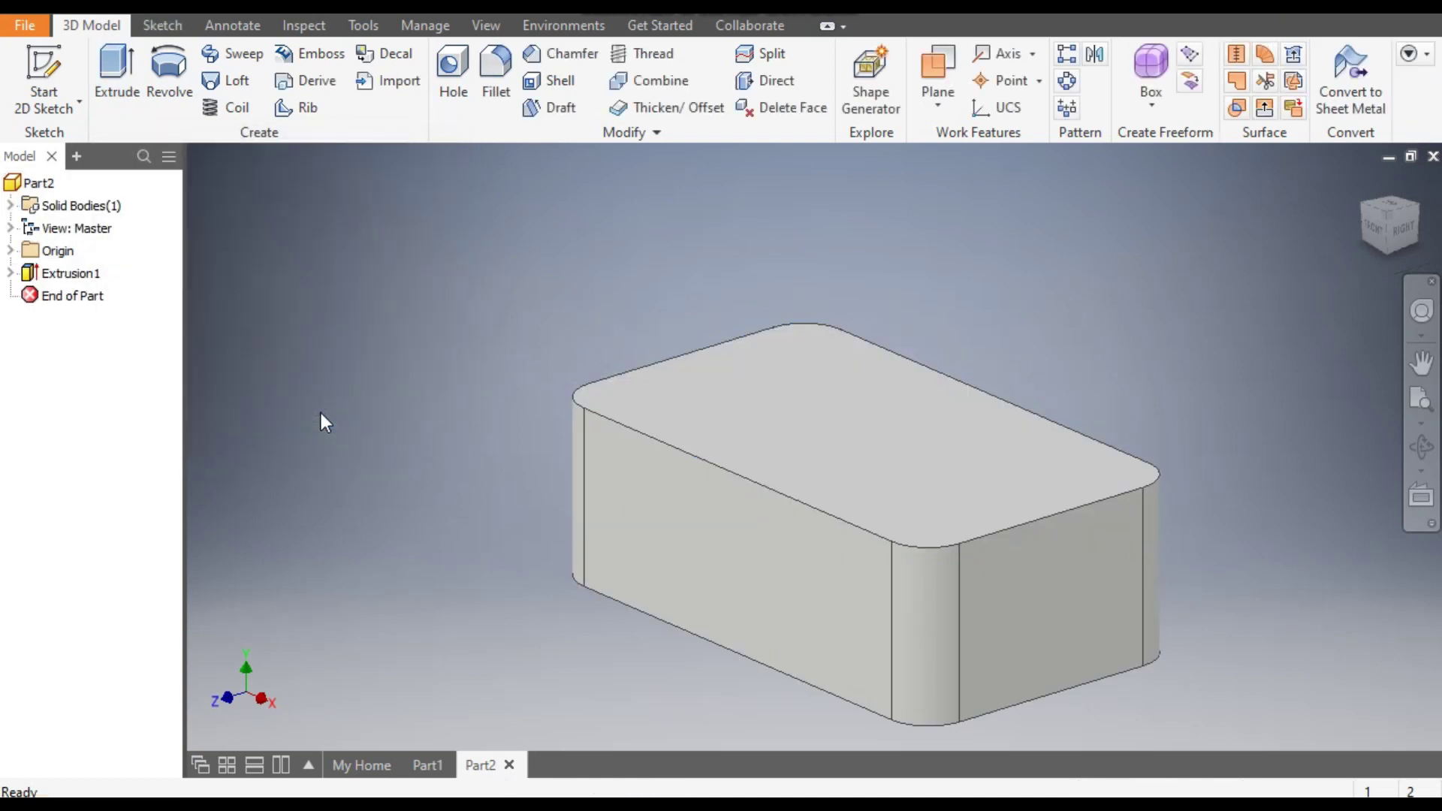
Start a sketch on the block's top face and draw a two-corner rectangle on it
left_click(826, 387)
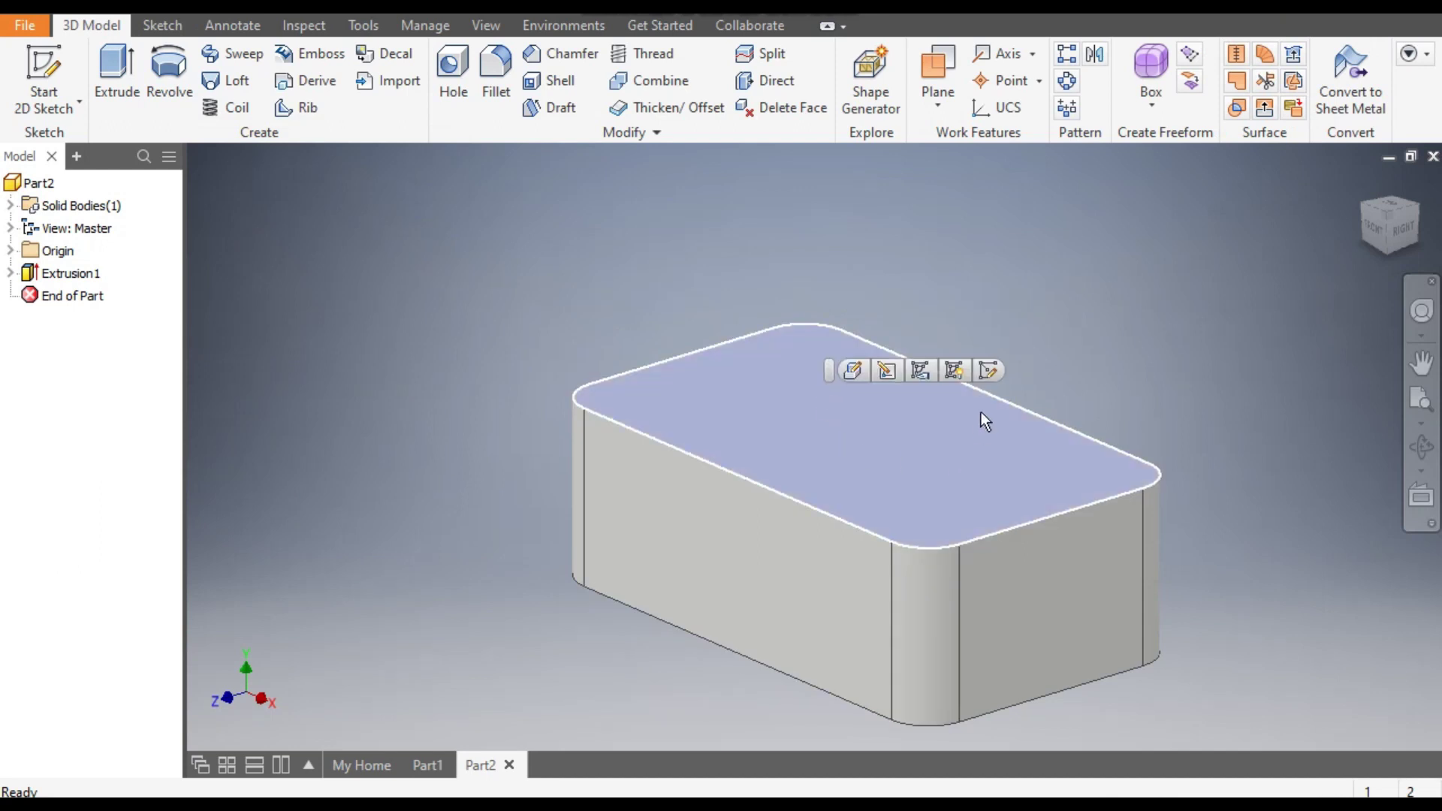
left_click(983, 376)
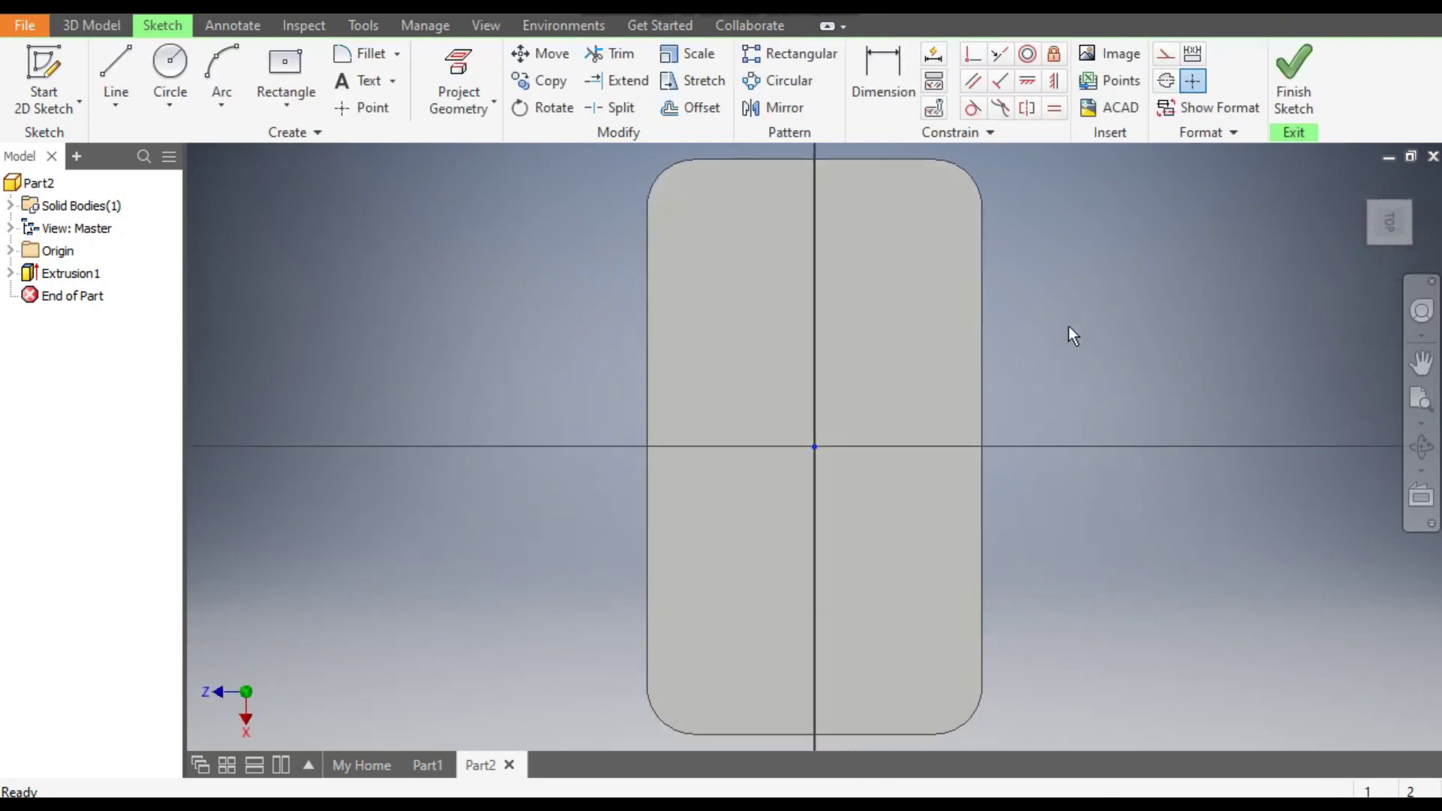
left_click(1416, 186)
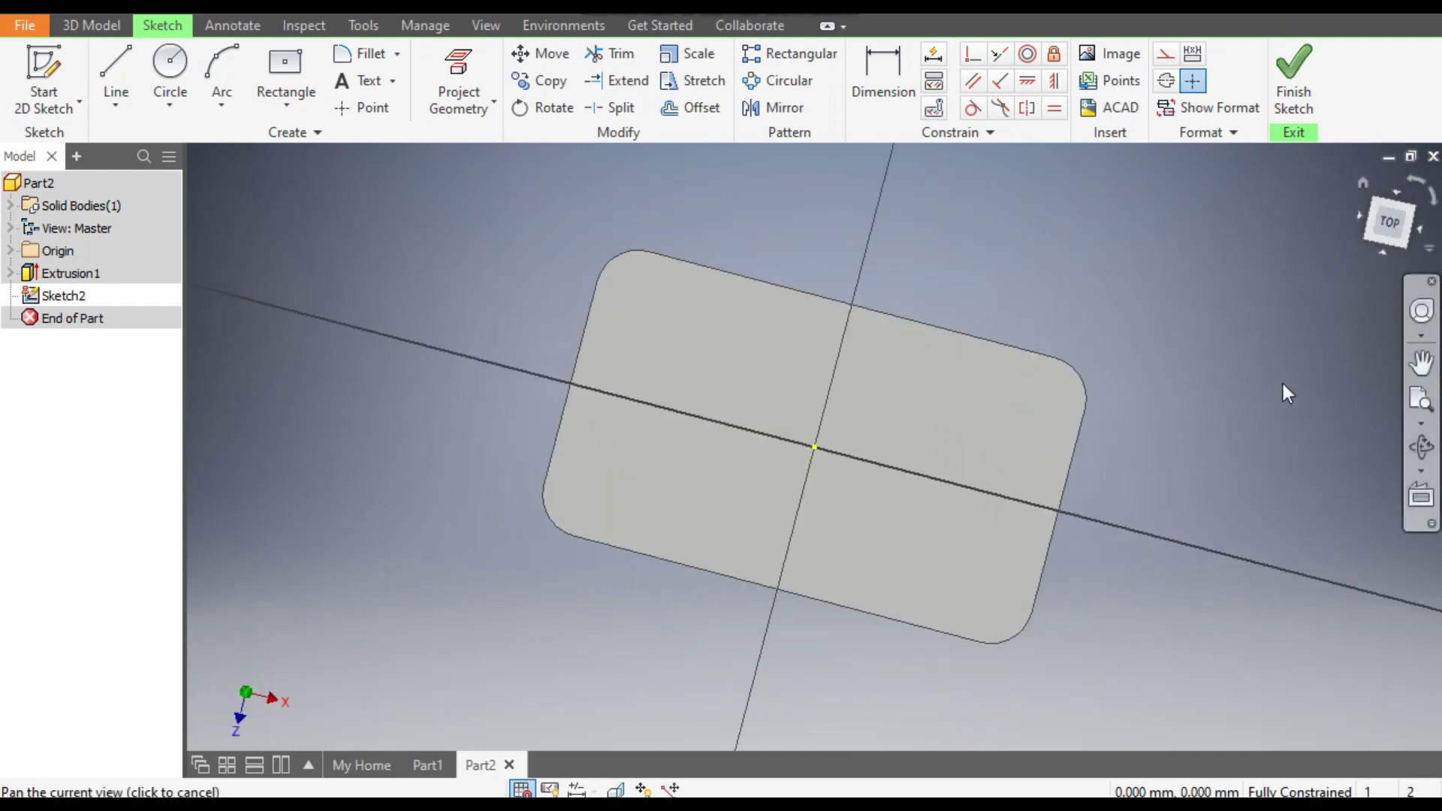
scroll(979, 504, "down", 3)
mouse_move(985, 505)
middle_mouse_down()
mouse_move(1069, 547)
mouse_move(1081, 570)
middle_mouse_up()
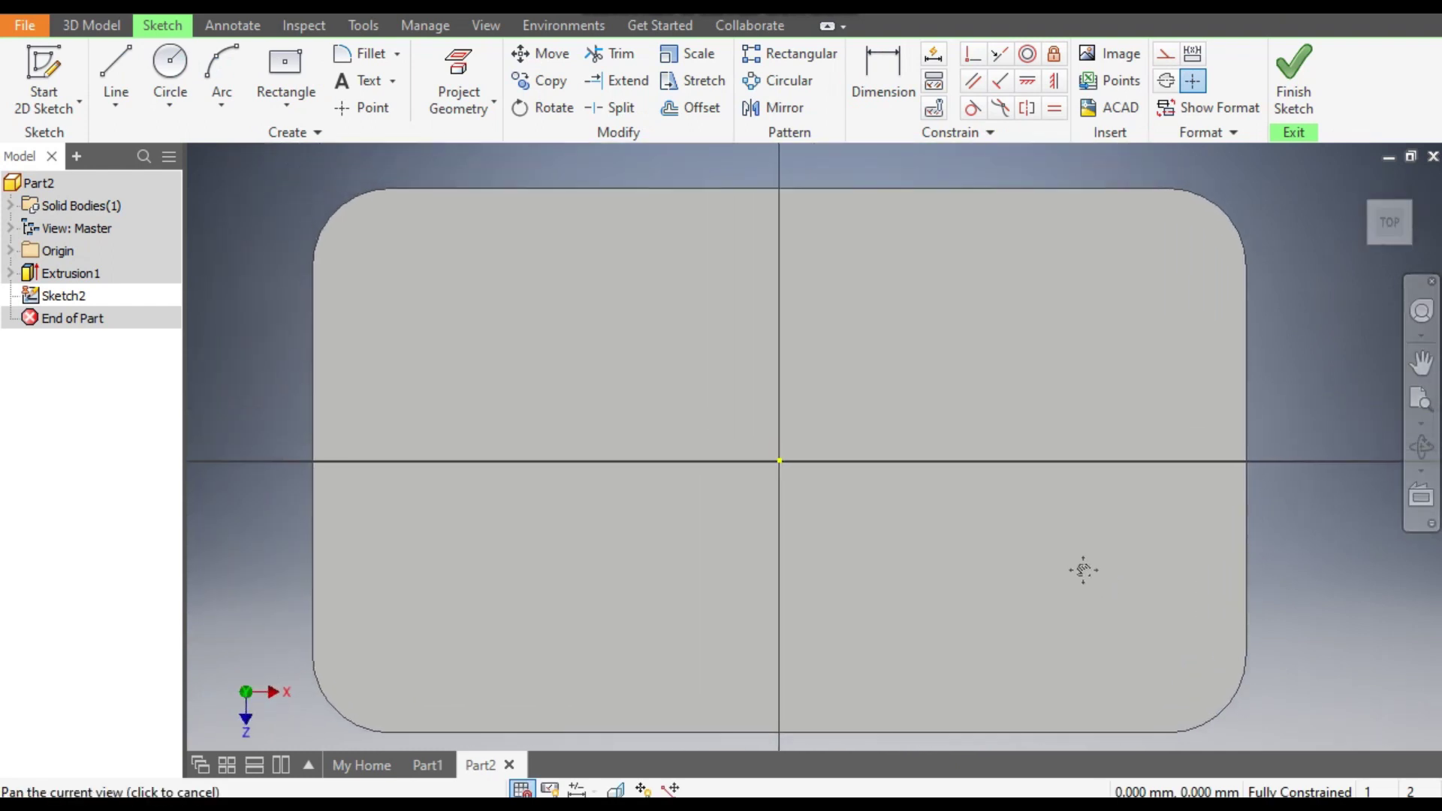
left_click(294, 107)
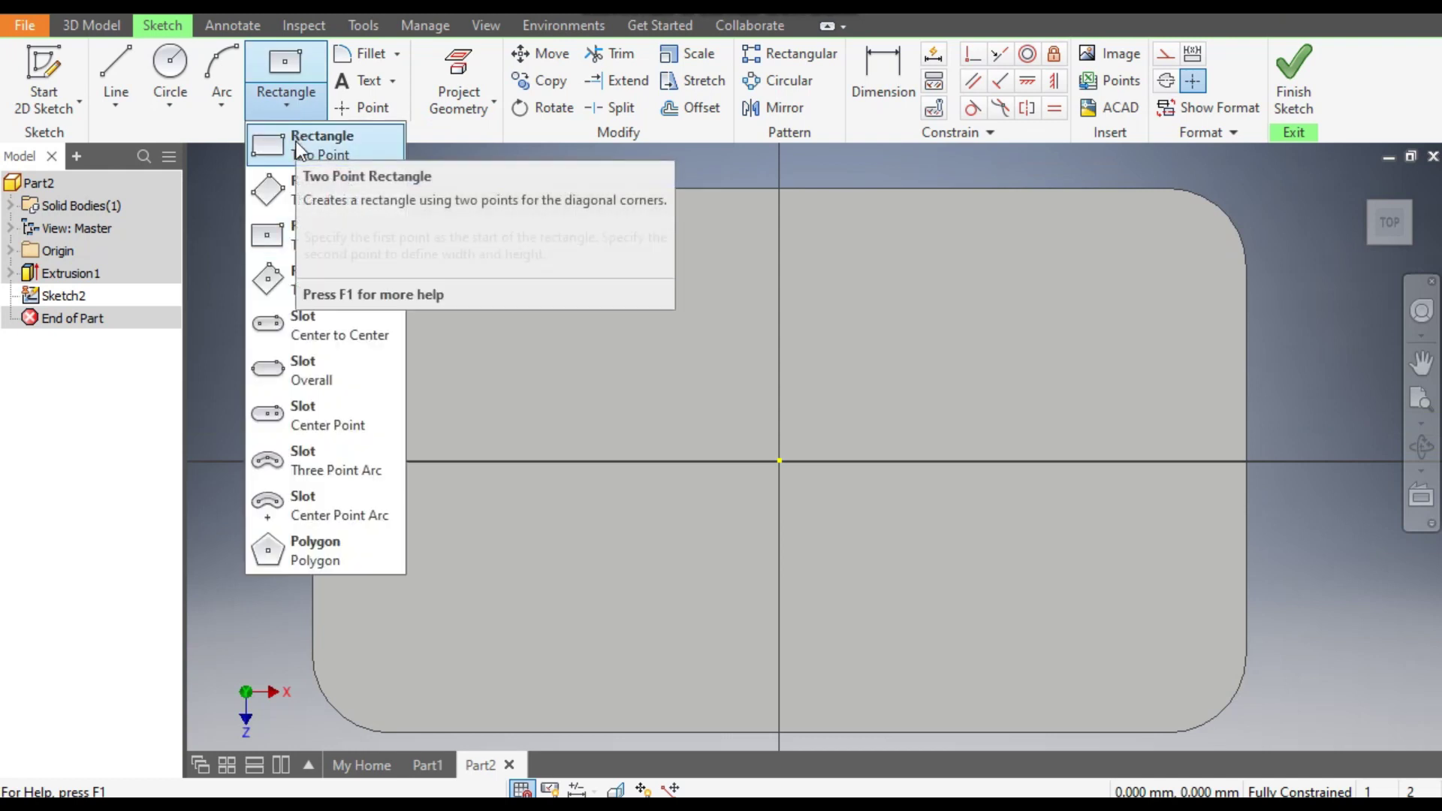
left_click(296, 141)
left_click(826, 283)
left_click(1184, 621)
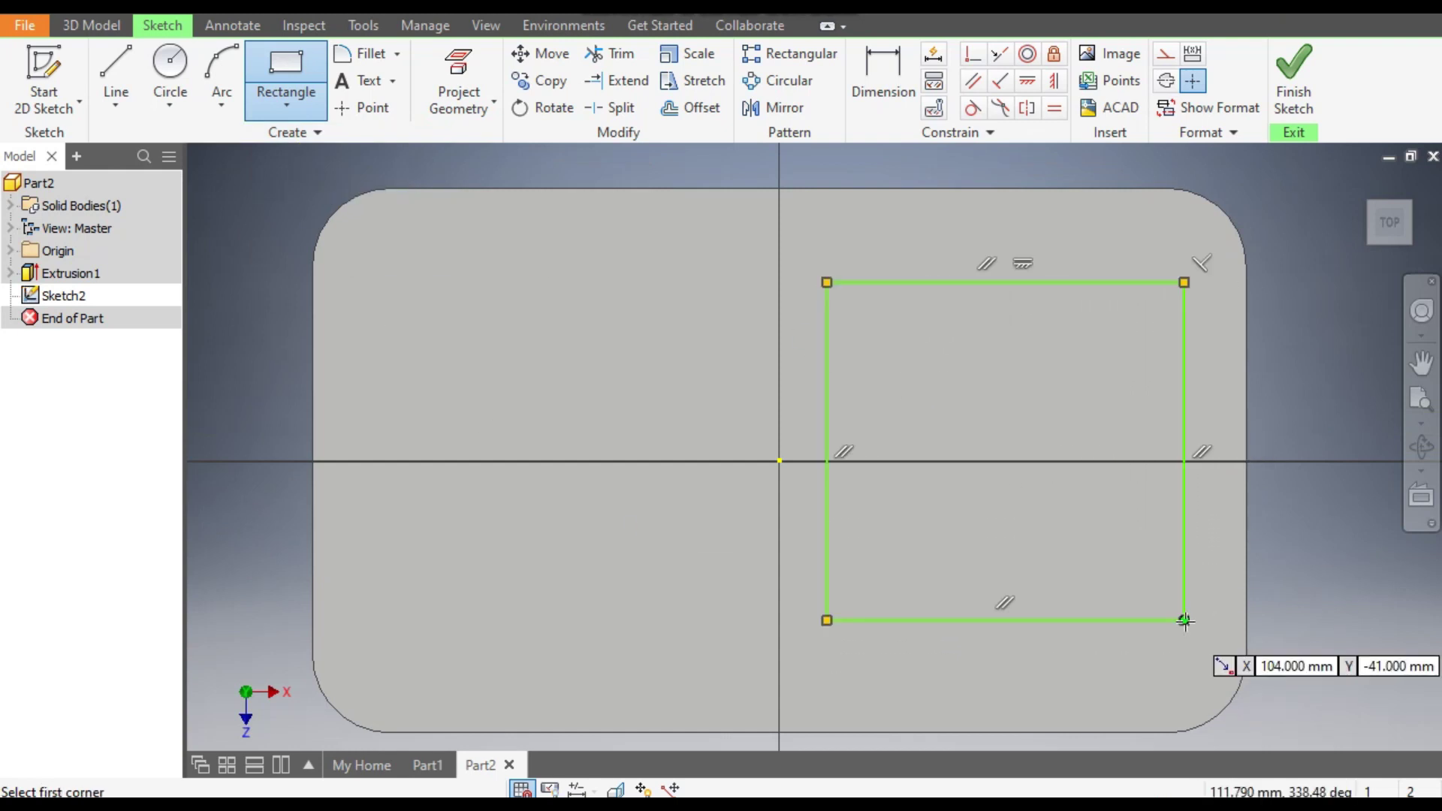
Dimension the rectangle 120 wide and 110 tall
left_click(873, 80)
left_click(940, 282)
left_click(944, 233)
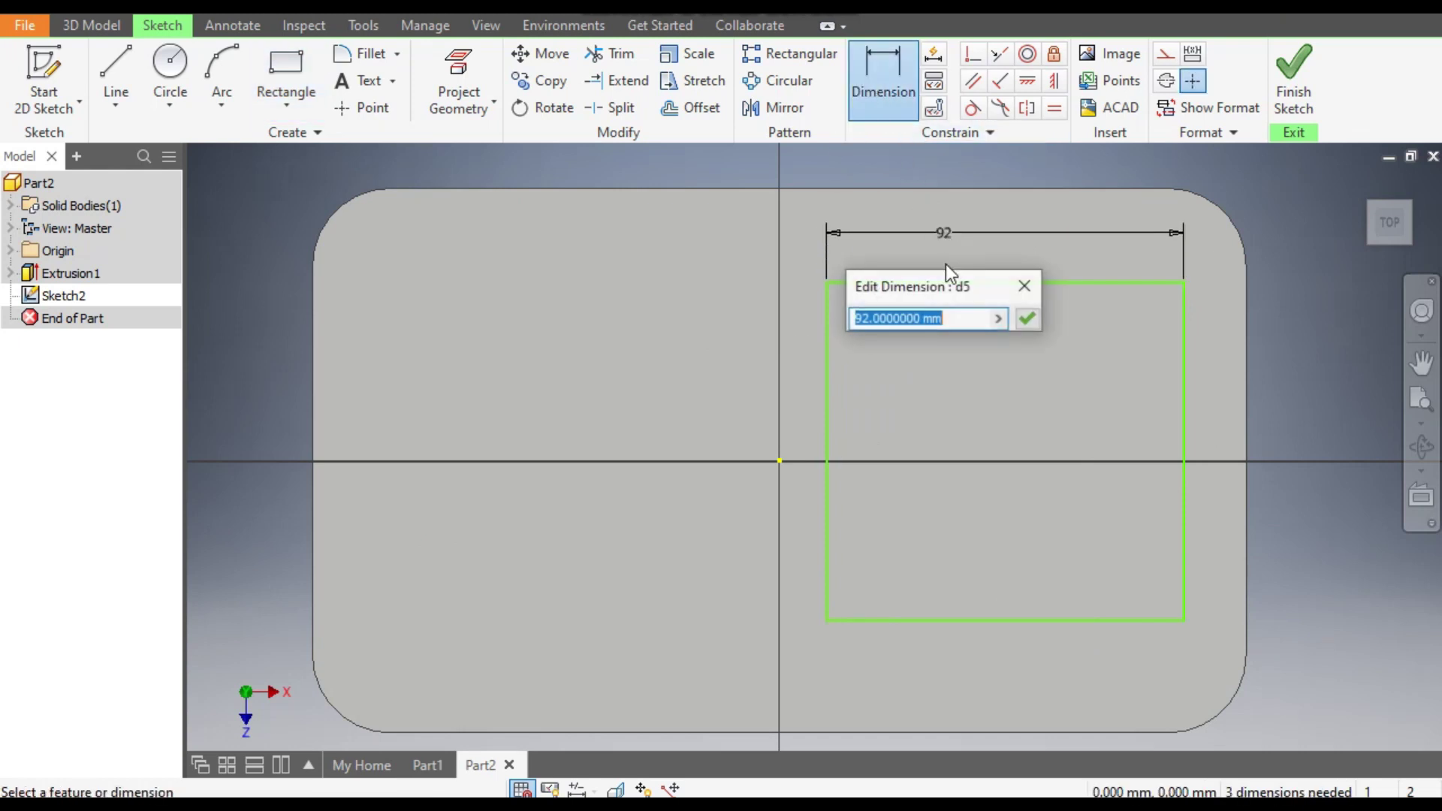
type("120")
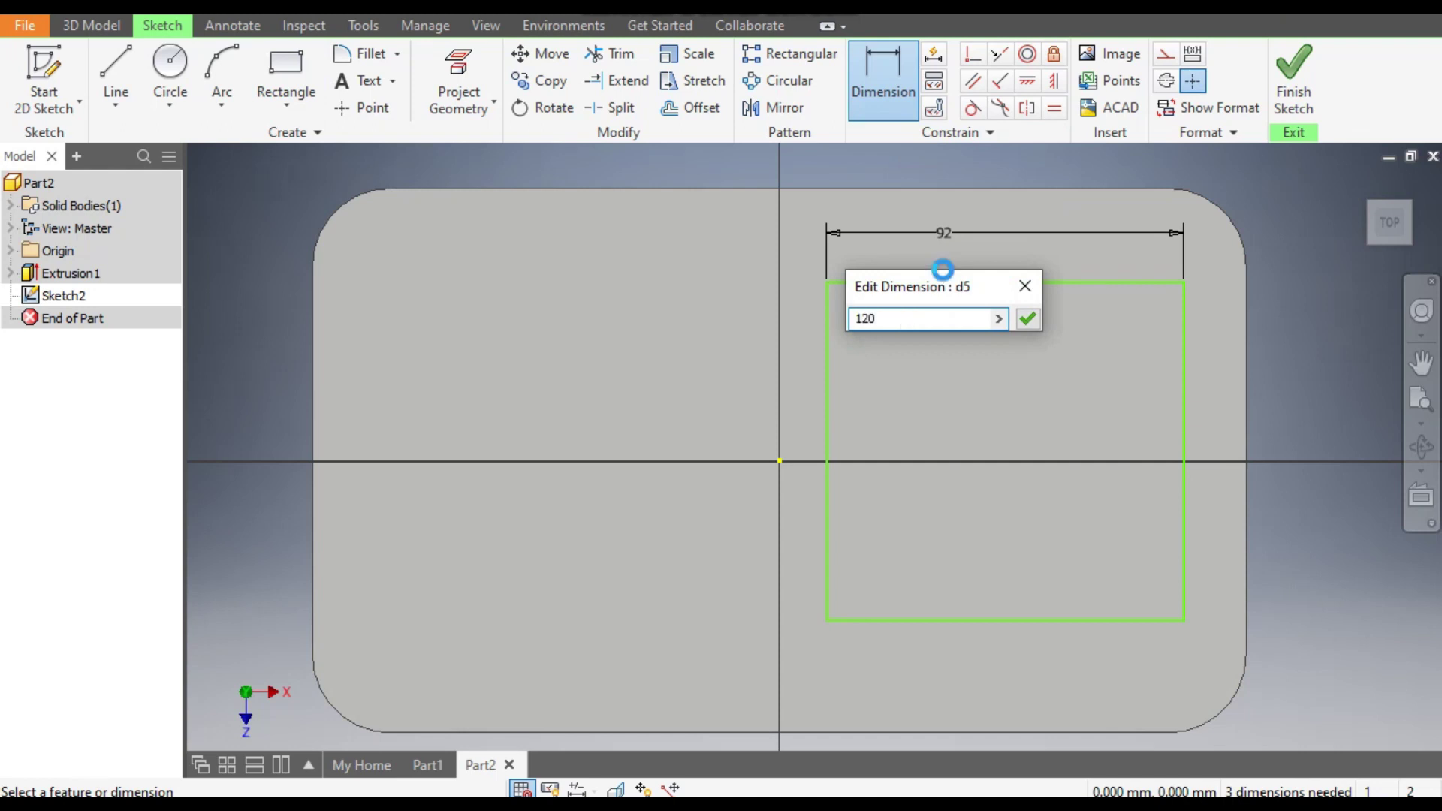
key("Return")
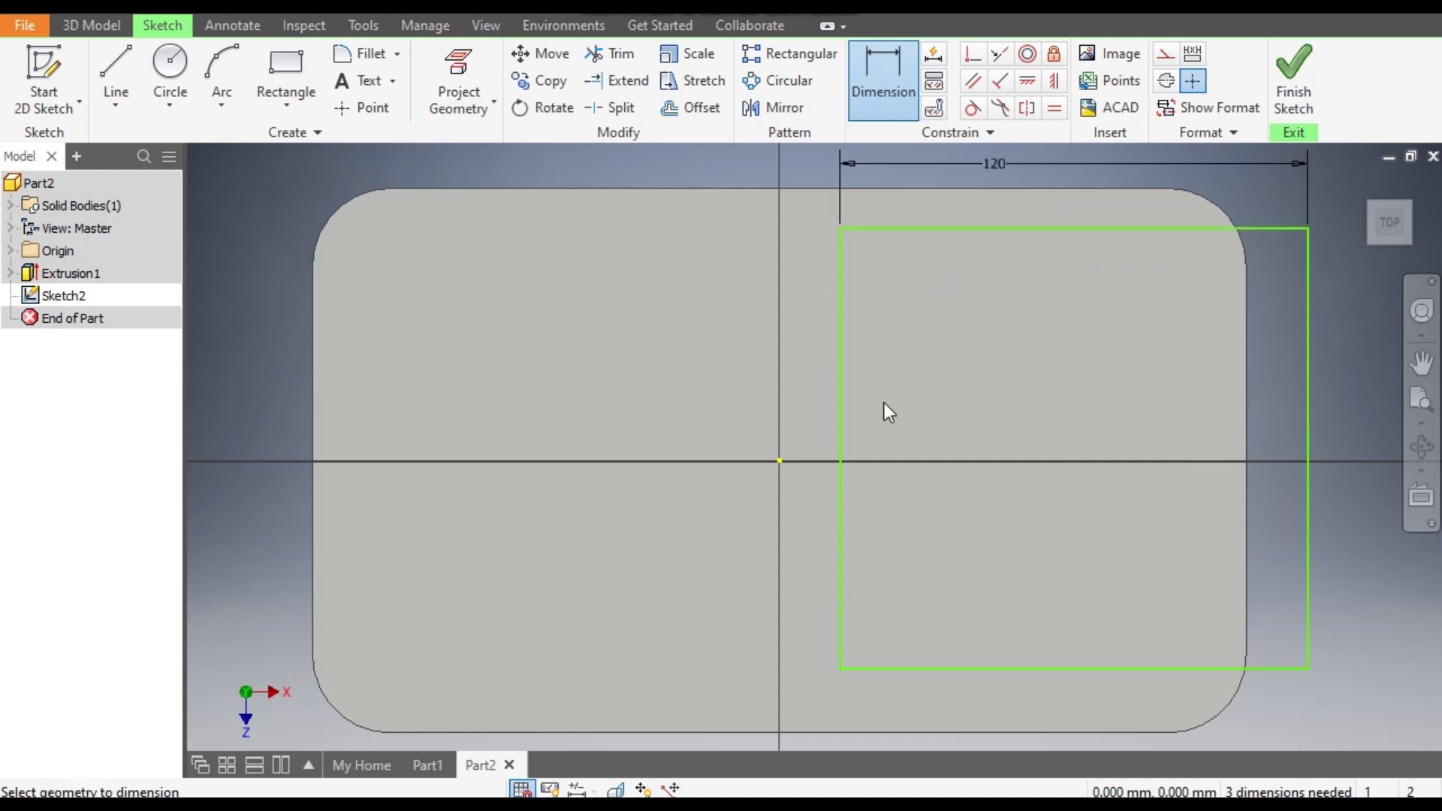
left_click(845, 403)
left_click(729, 408)
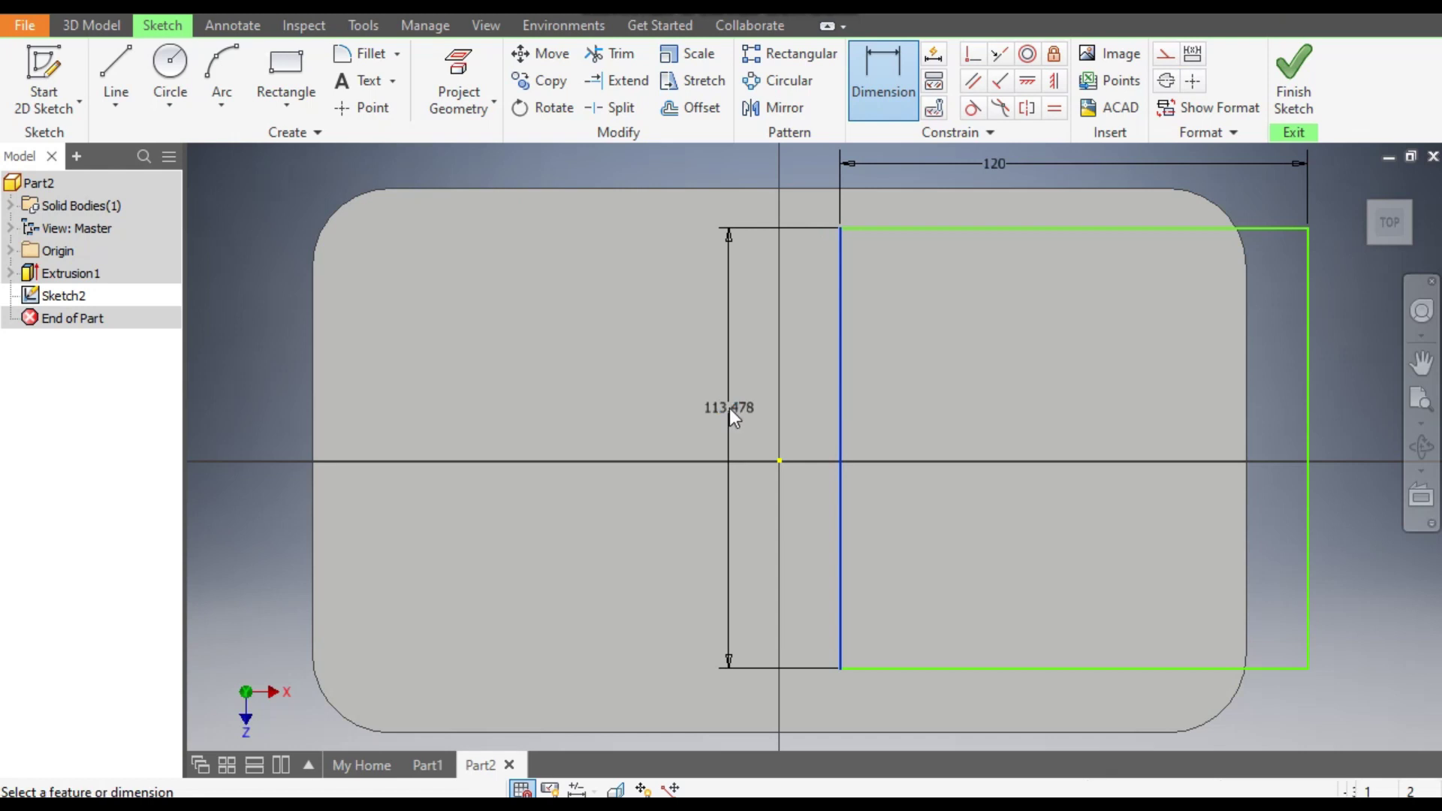
type("110")
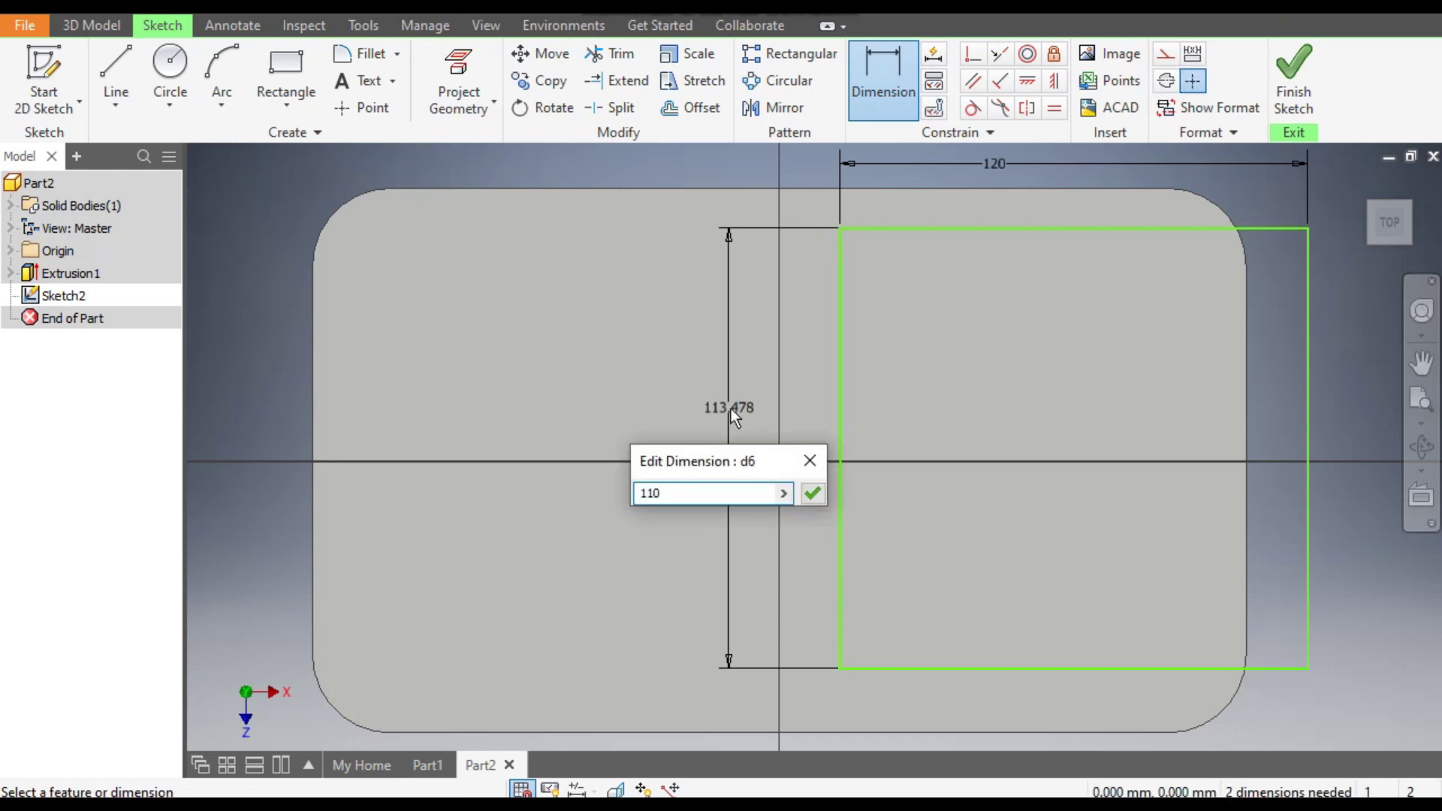
key("Return")
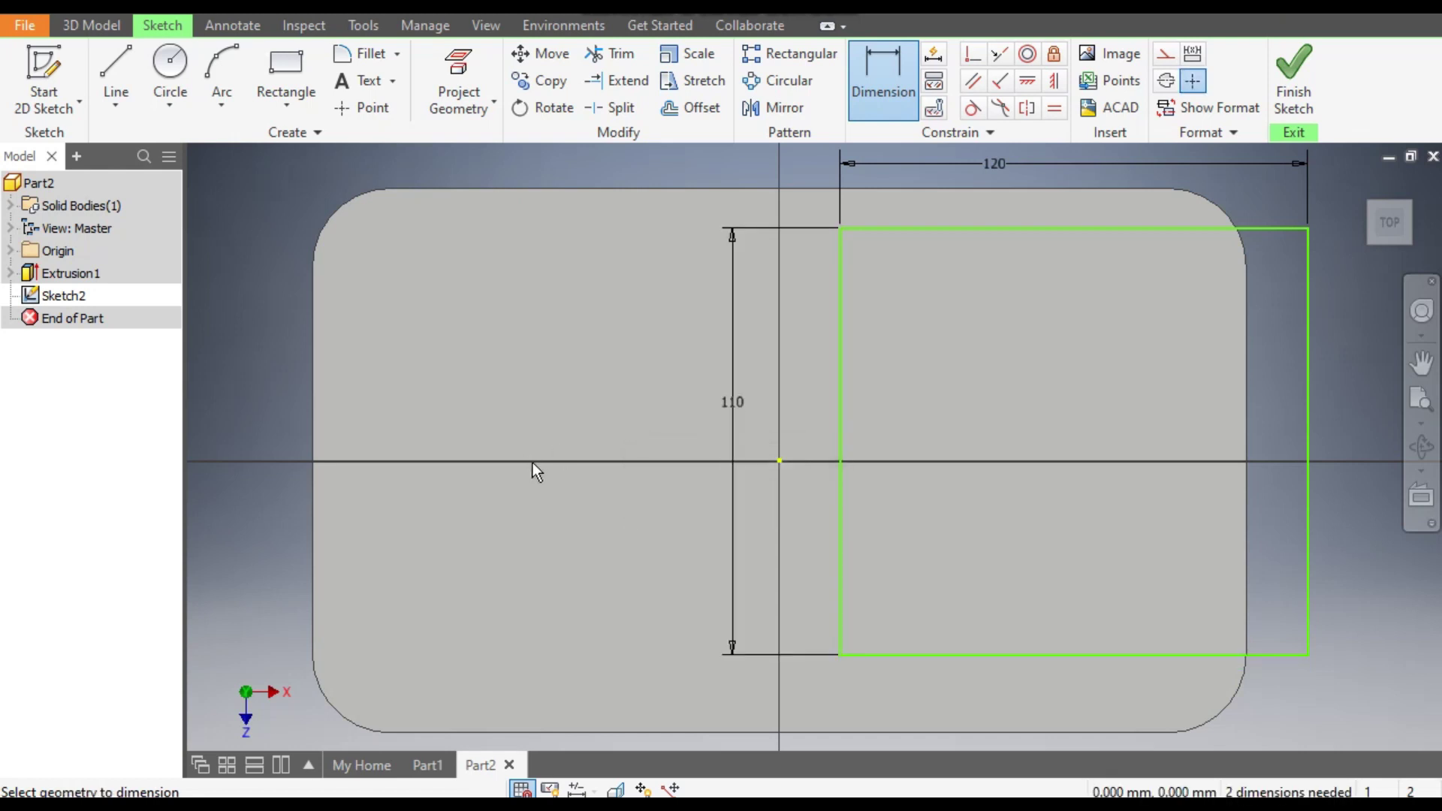
Offset the rectangle 15 from the block's top edge and 15 from its right edge
left_click(954, 191)
left_click(958, 226)
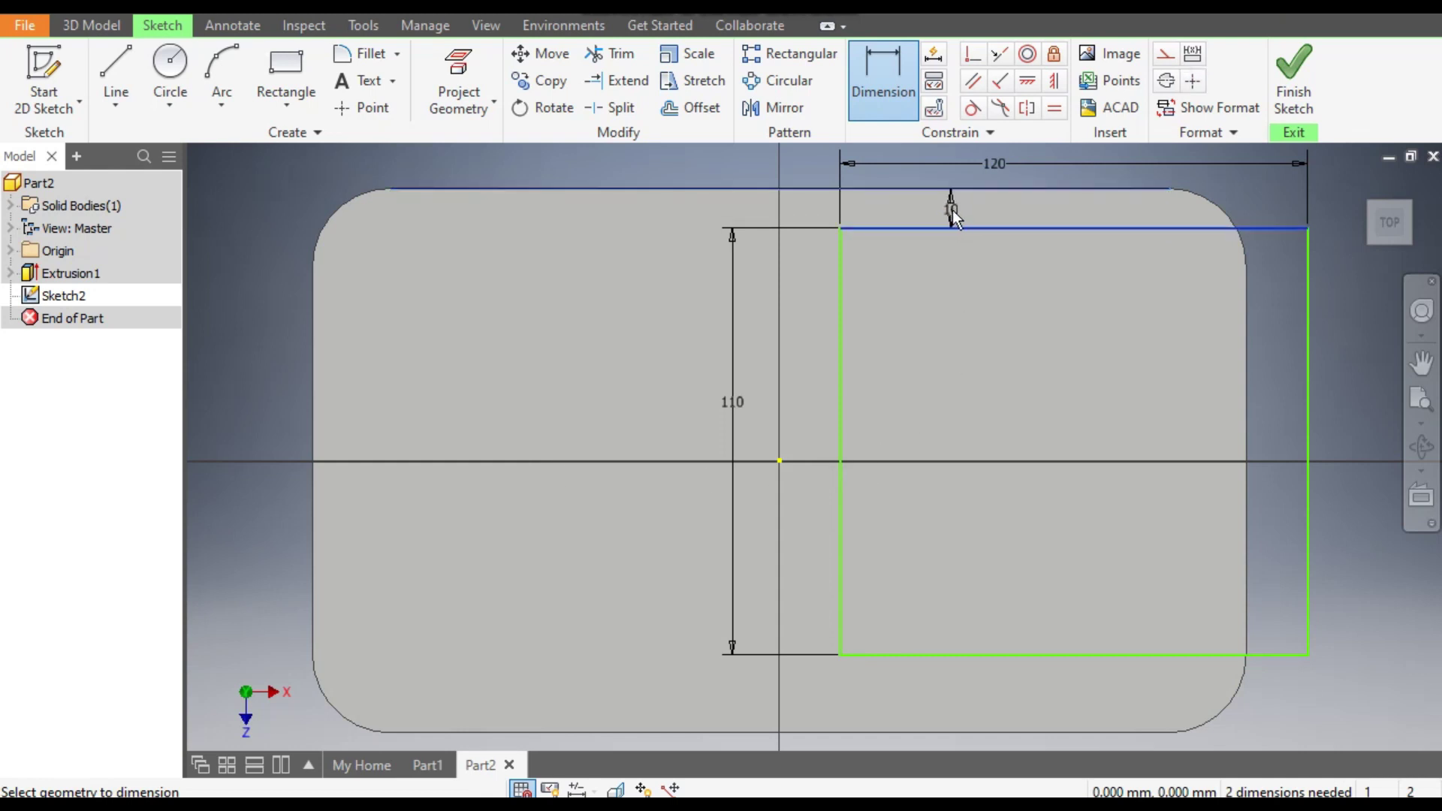
left_click(953, 211)
type("15")
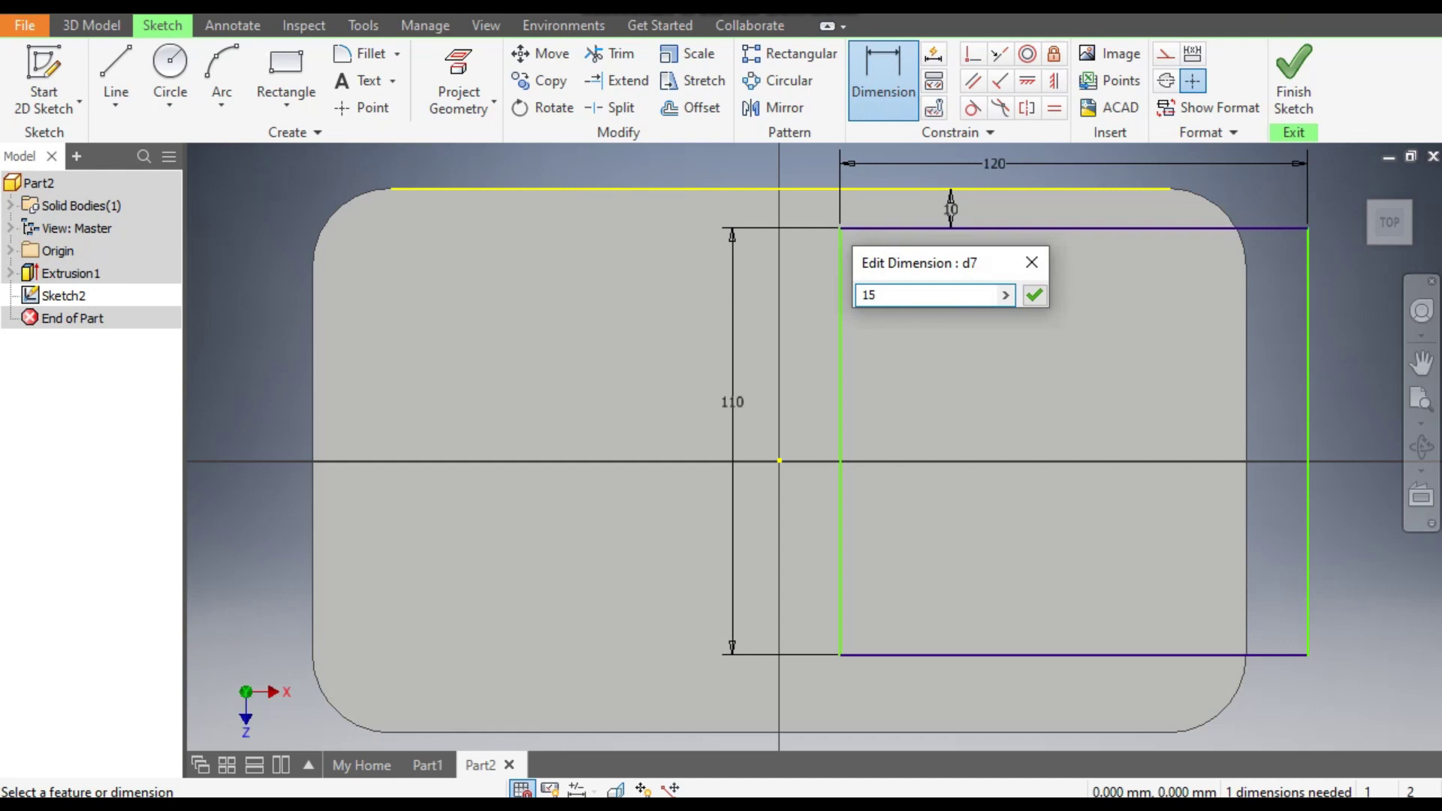
key("Return")
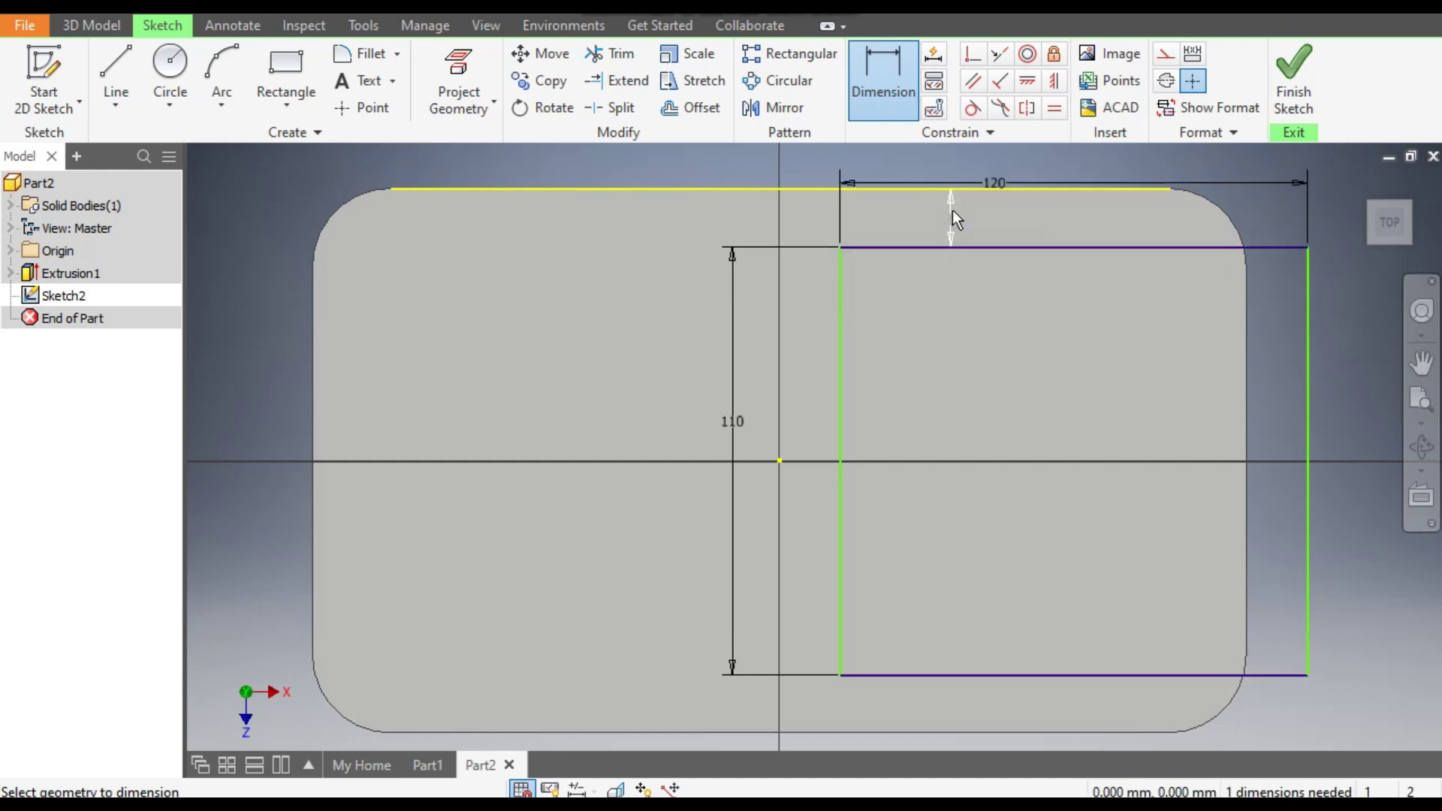
key("Escape")
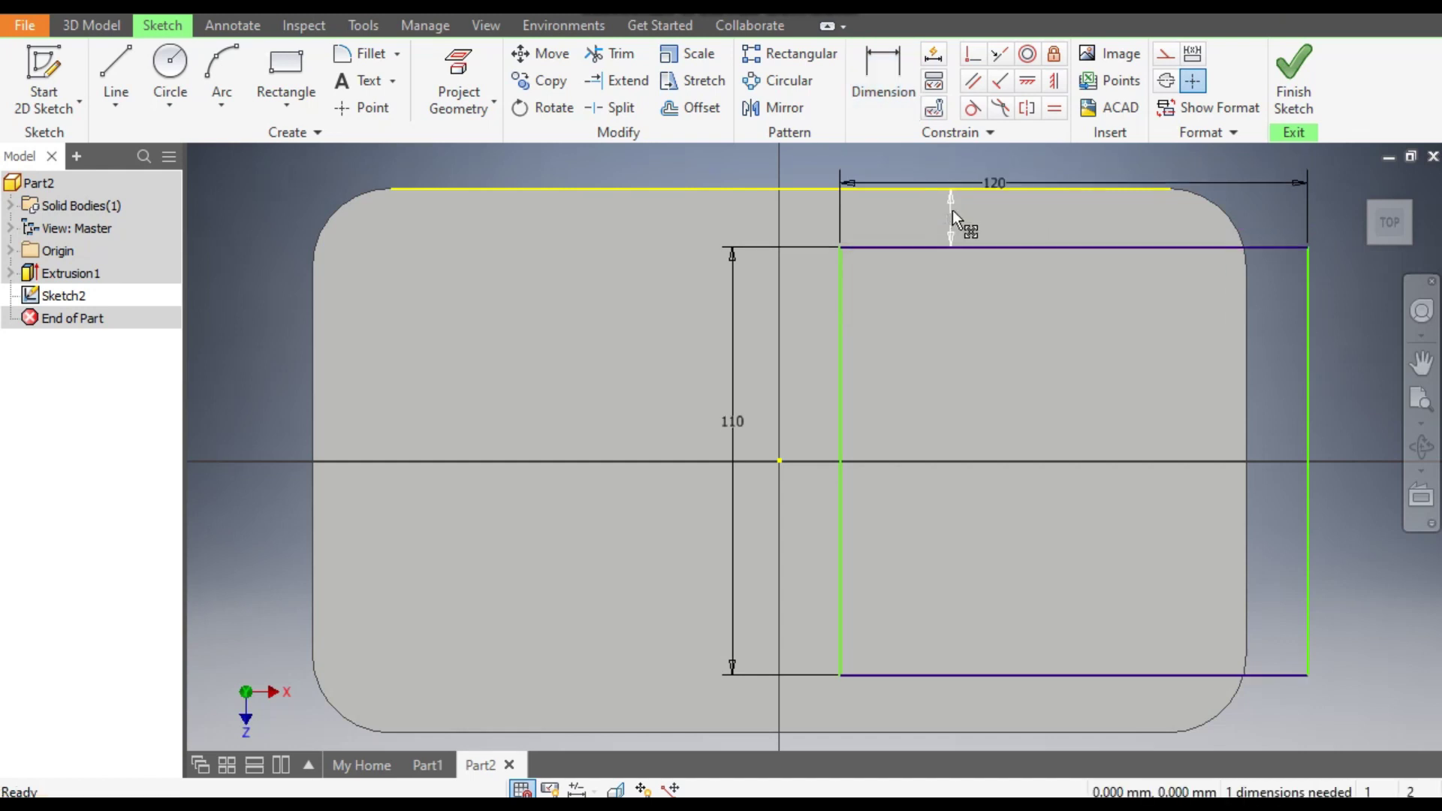
left_click_drag(1309, 400, 1170, 404)
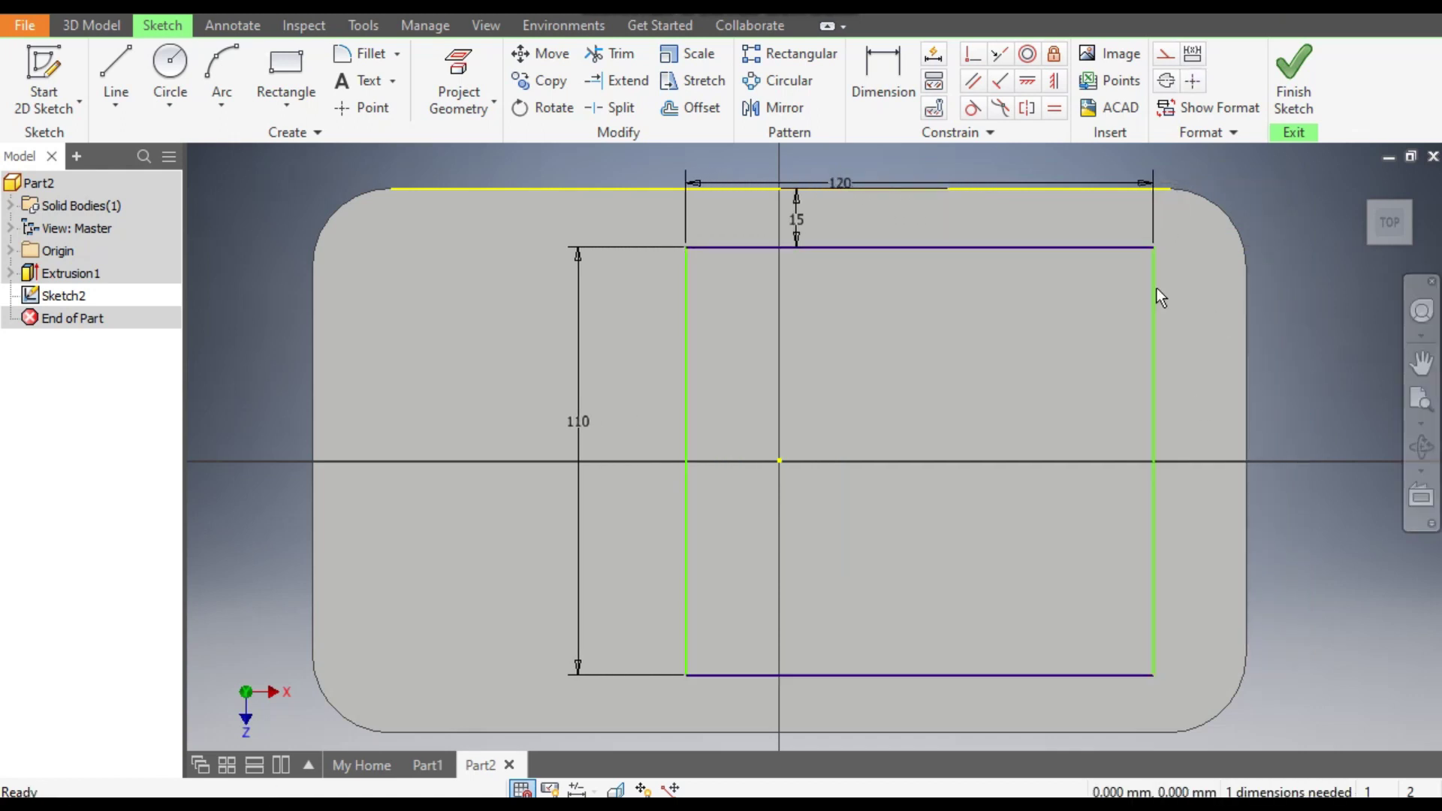
left_click(878, 75)
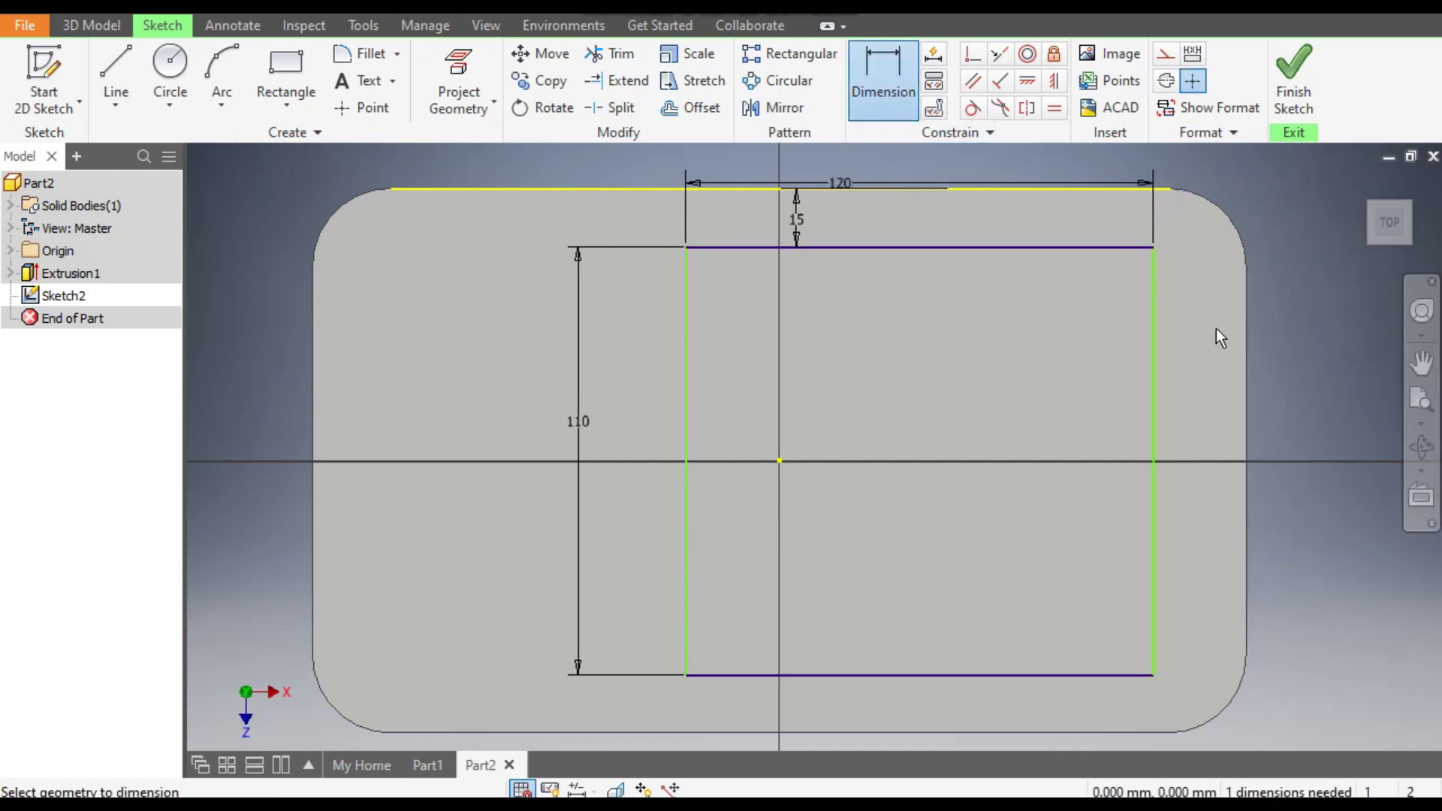
left_click(1248, 390)
left_click(1154, 426)
left_click(1205, 412)
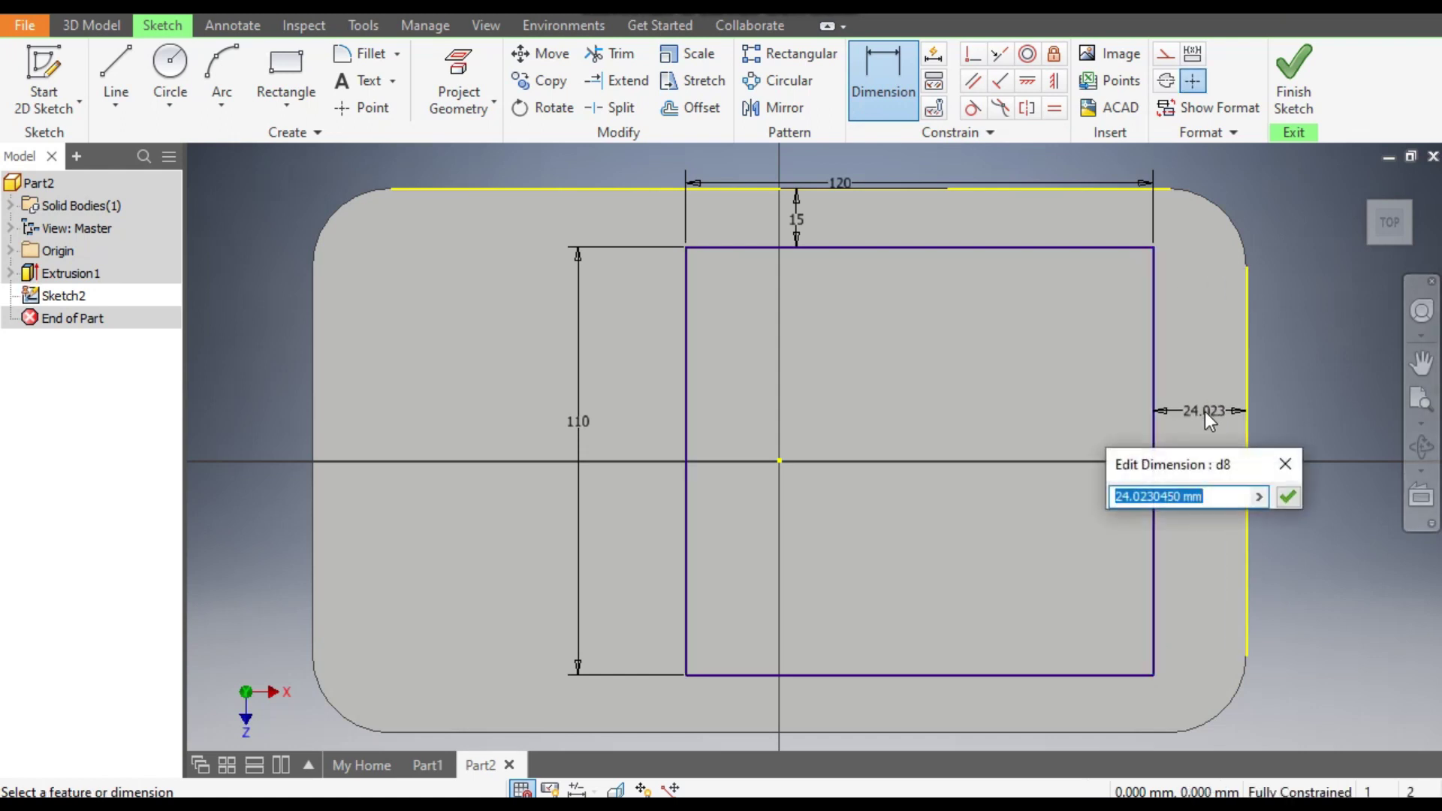
type("15")
key("Return")
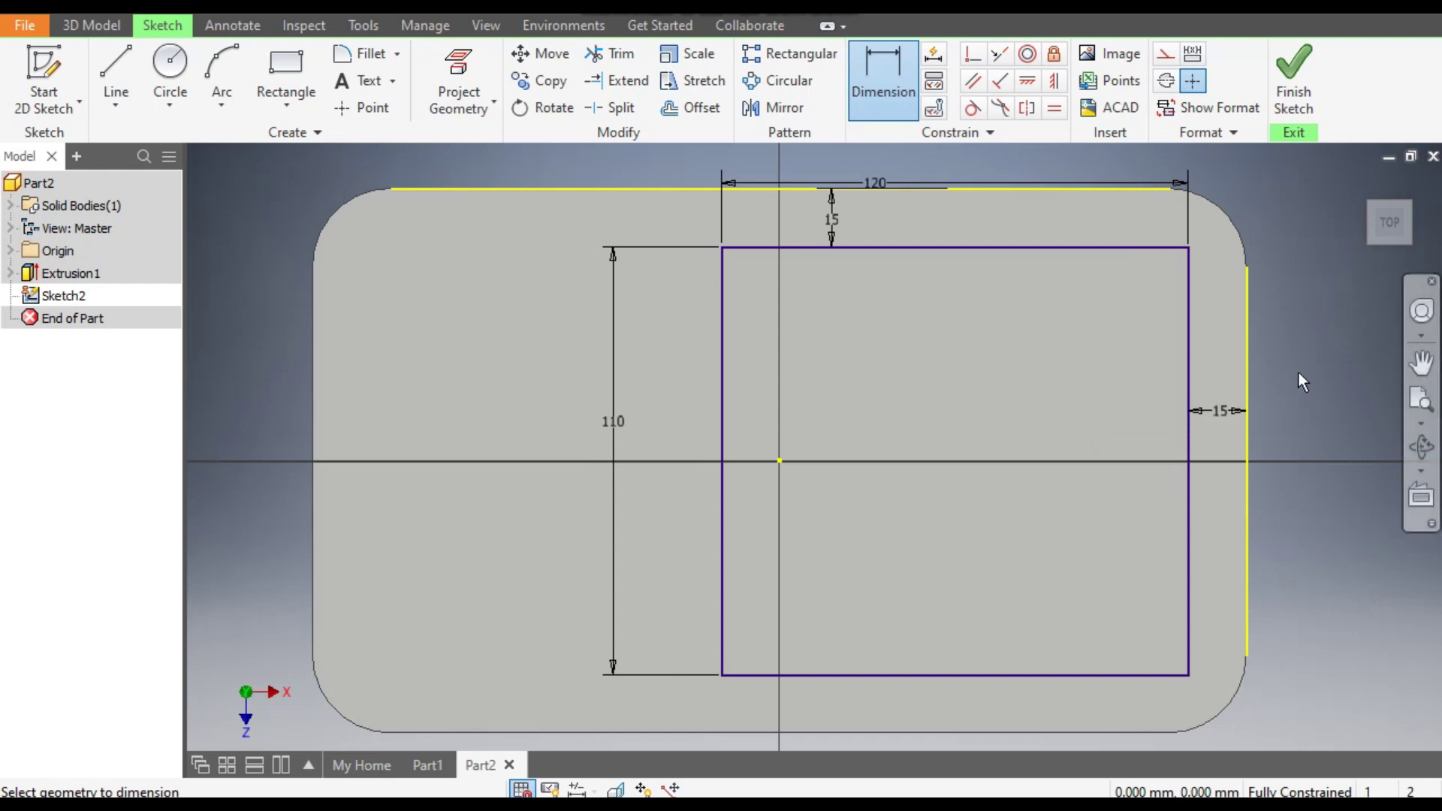
Round all four rectangle corners with 20 mm fillets and finish the sketch
left_click(364, 55)
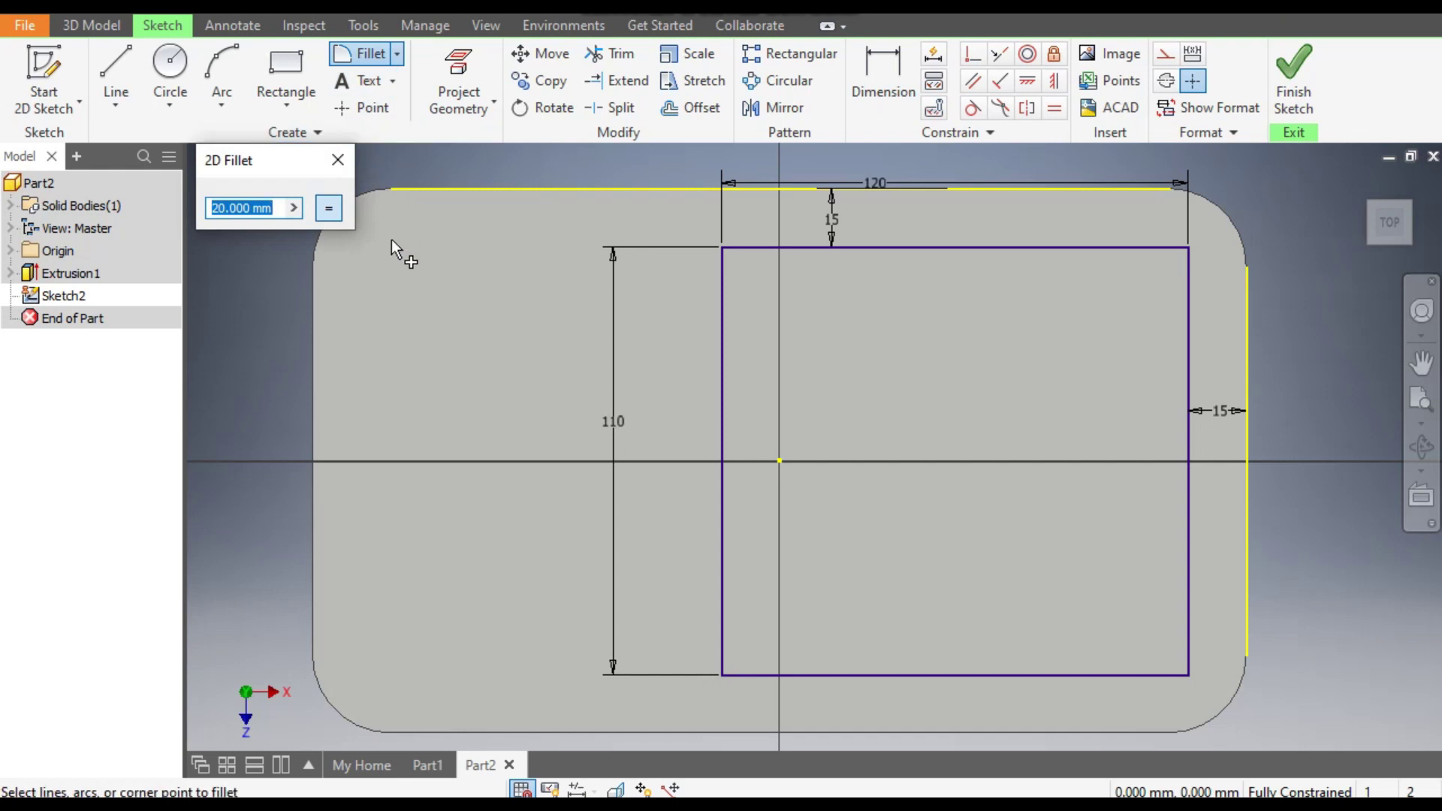
left_click(749, 249)
left_click(724, 285)
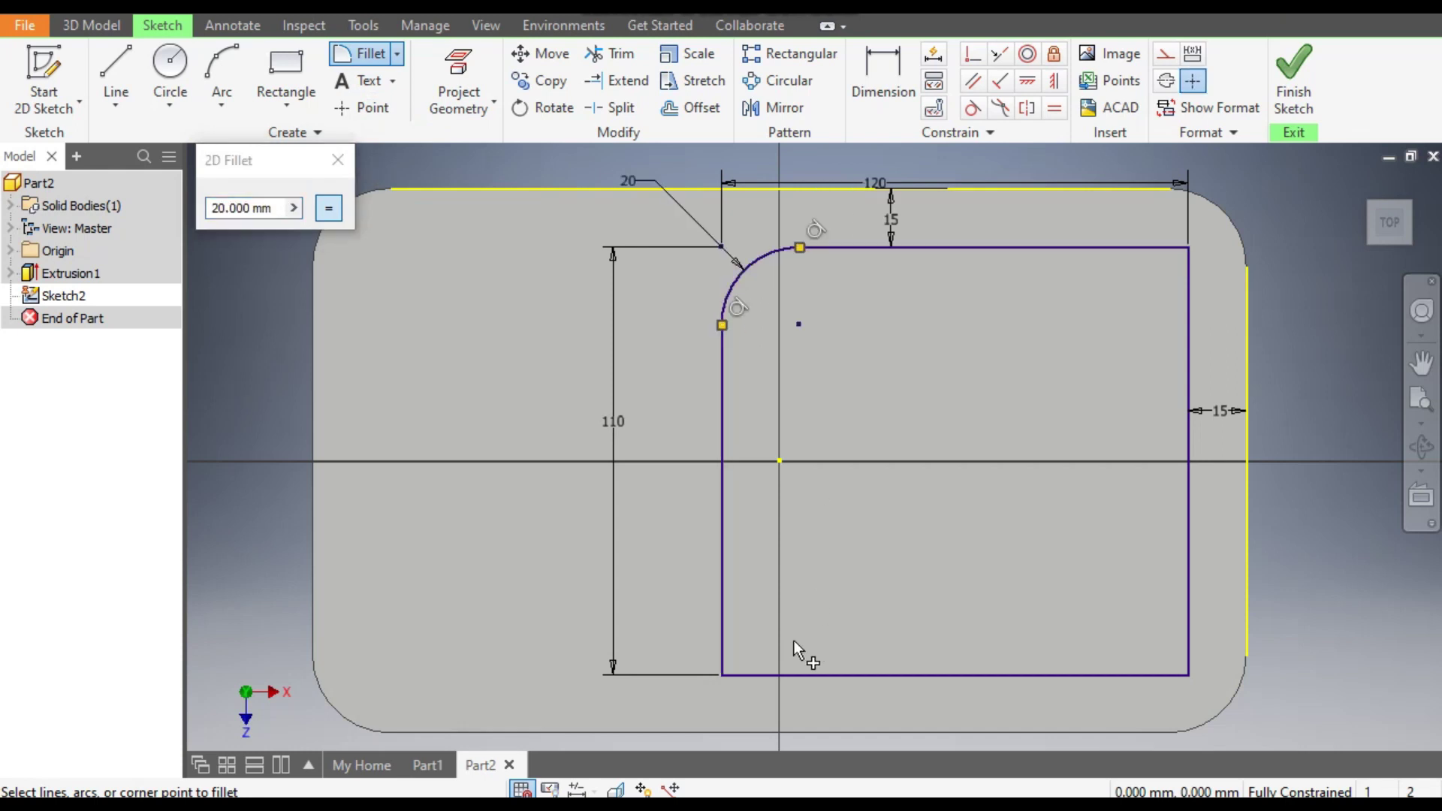
left_click(798, 675)
left_click(722, 635)
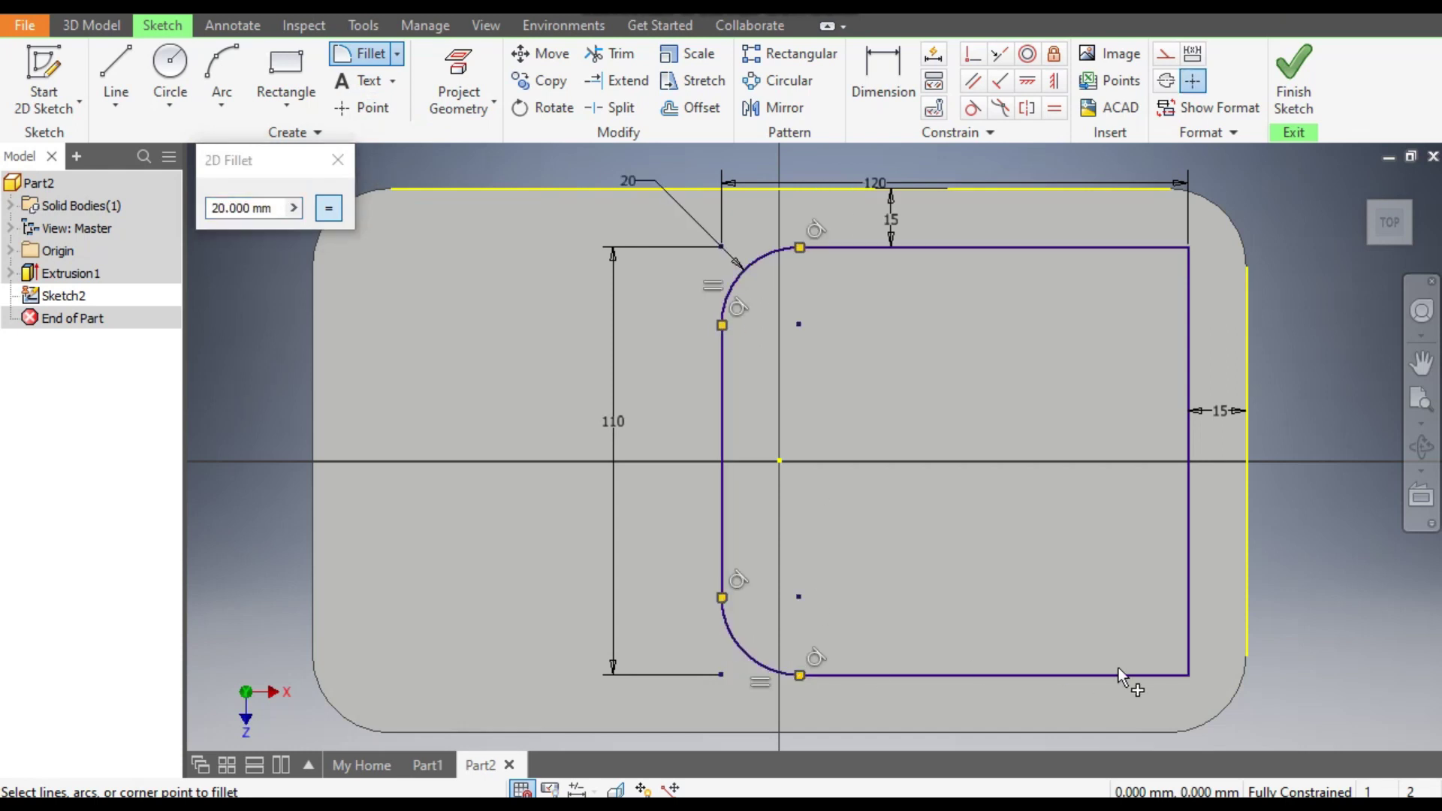
left_click(1127, 678)
left_click(1190, 638)
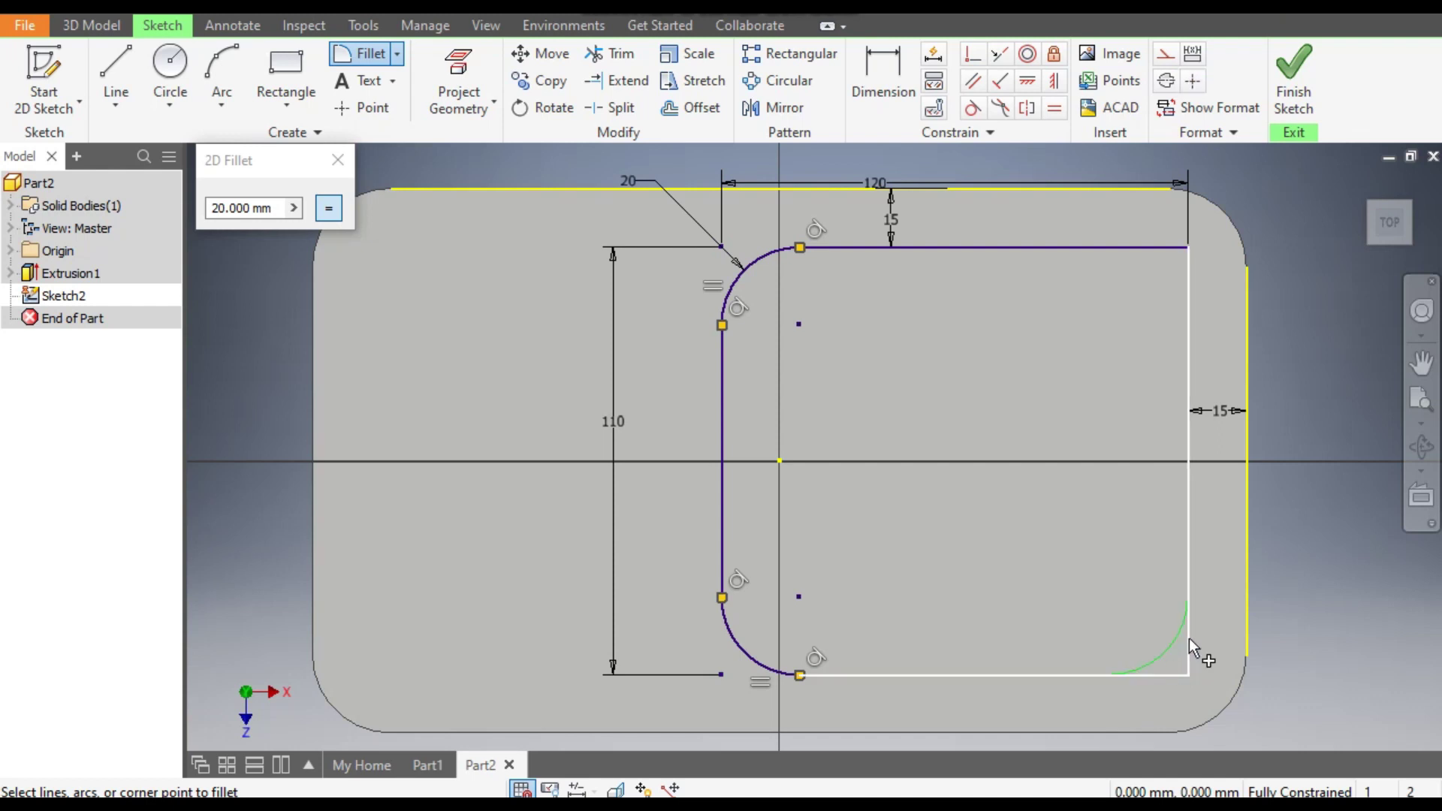
left_click(1096, 250)
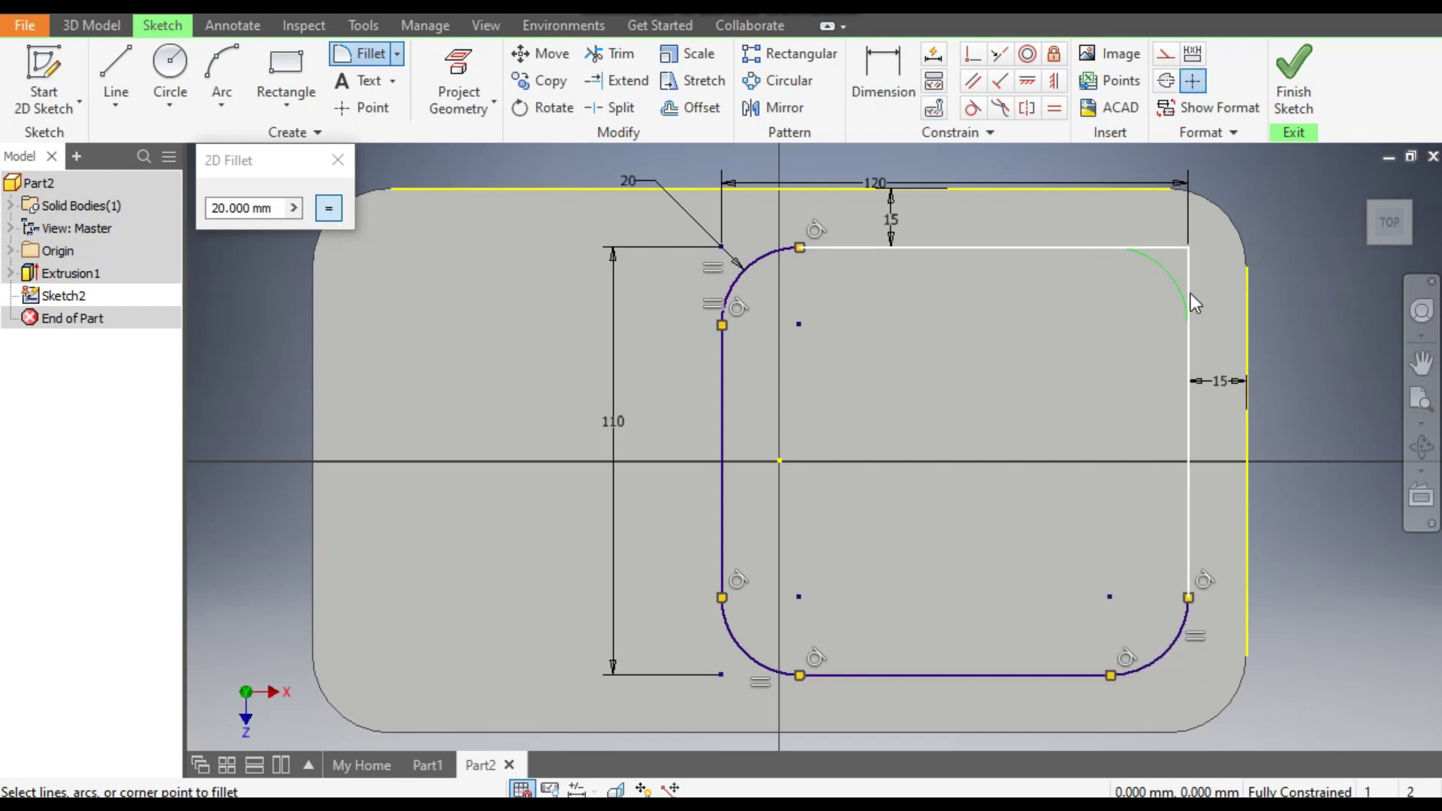
left_click(1190, 294)
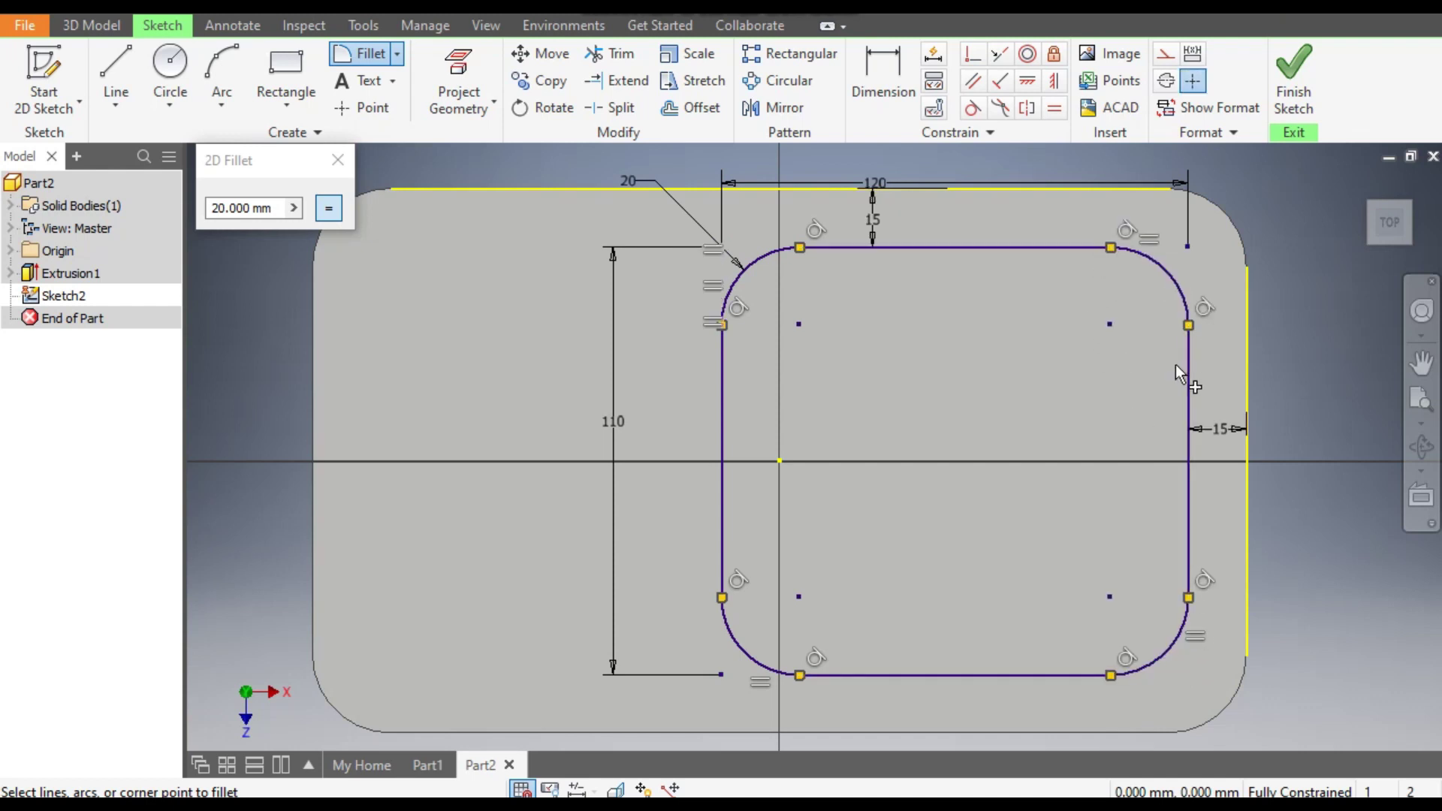
left_click(337, 160)
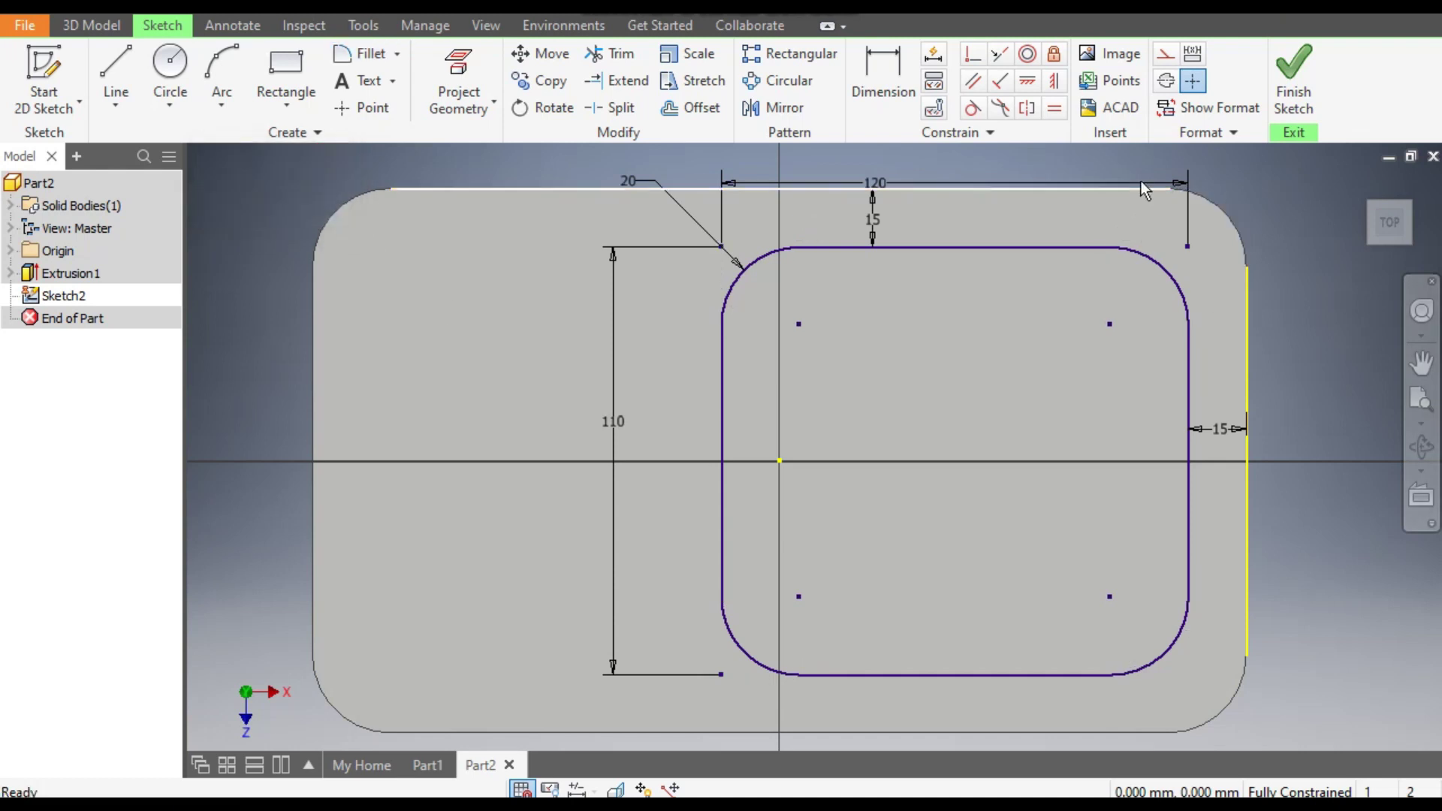
left_click(1293, 79)
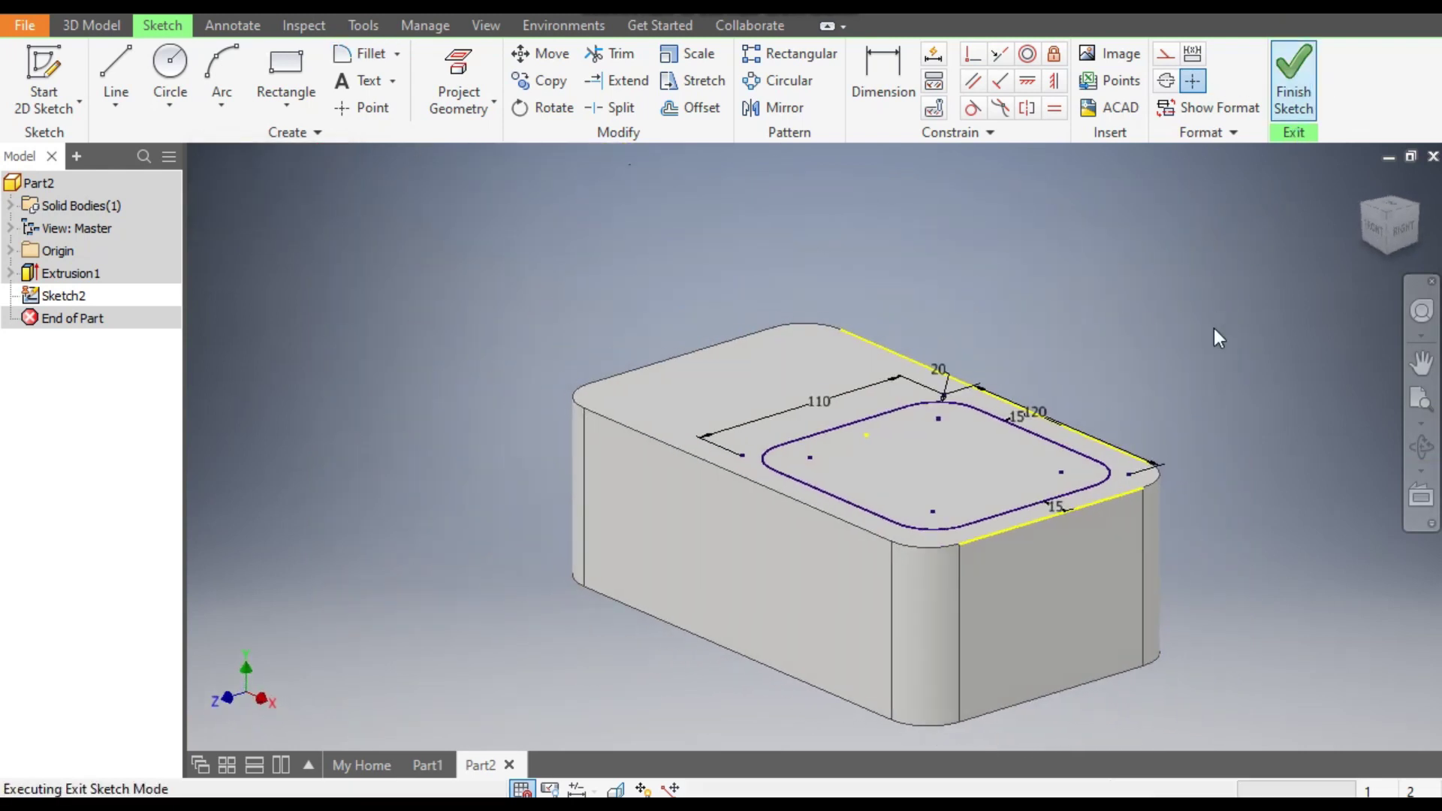
Extrude-cut the rounded 120 × 110 bowl outline 77 mm deep into the block
left_click(113, 61)
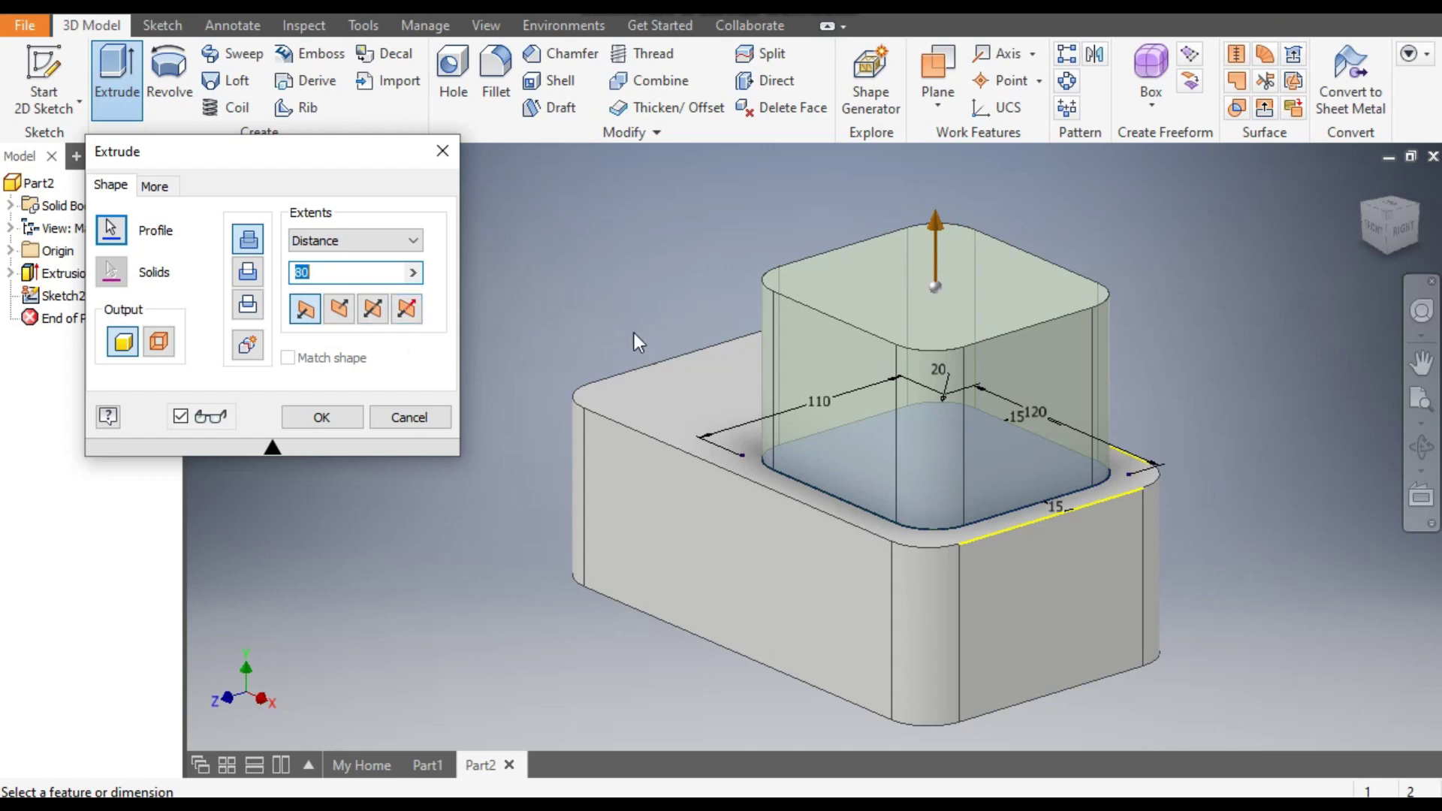
left_click(247, 272)
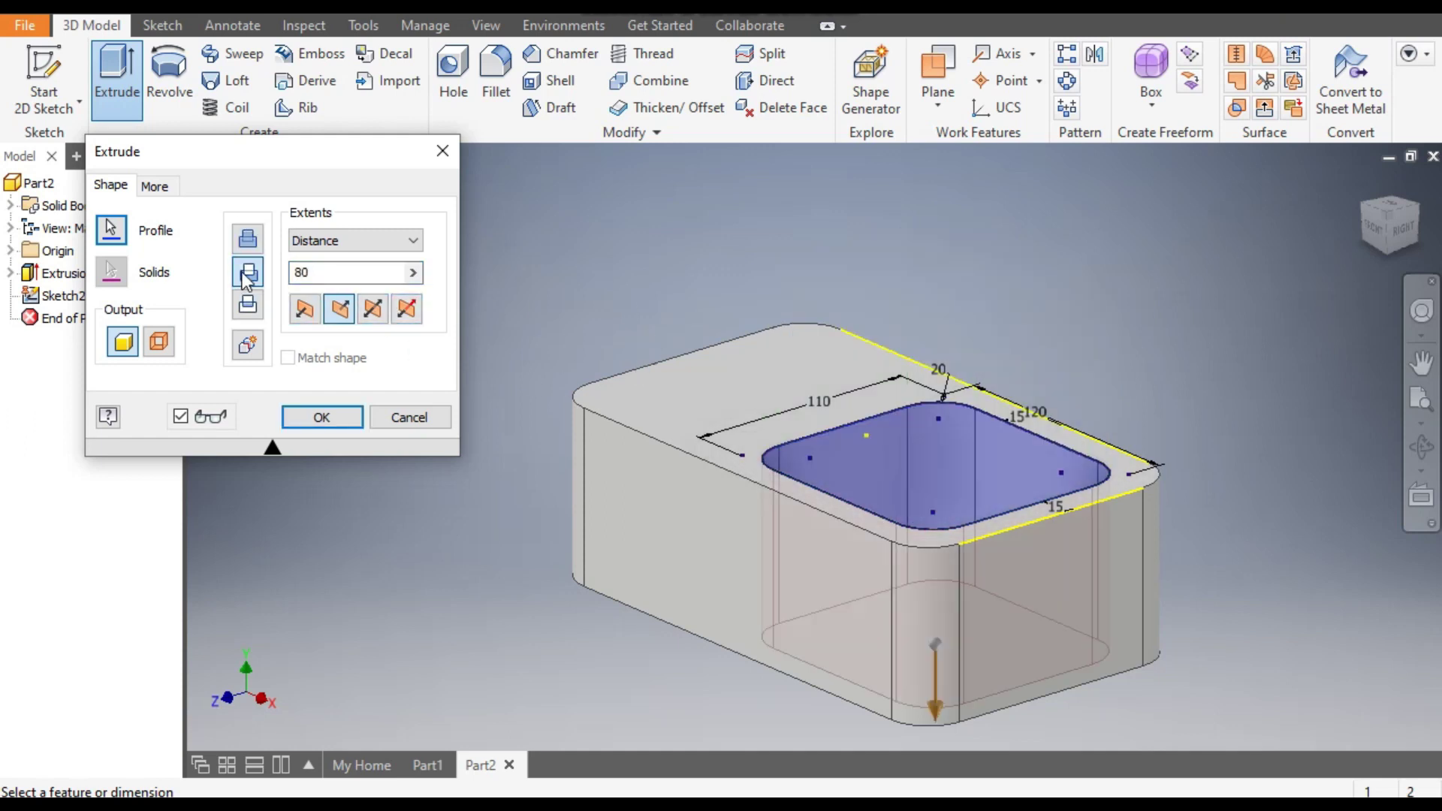
left_click_drag(299, 279, 288, 285)
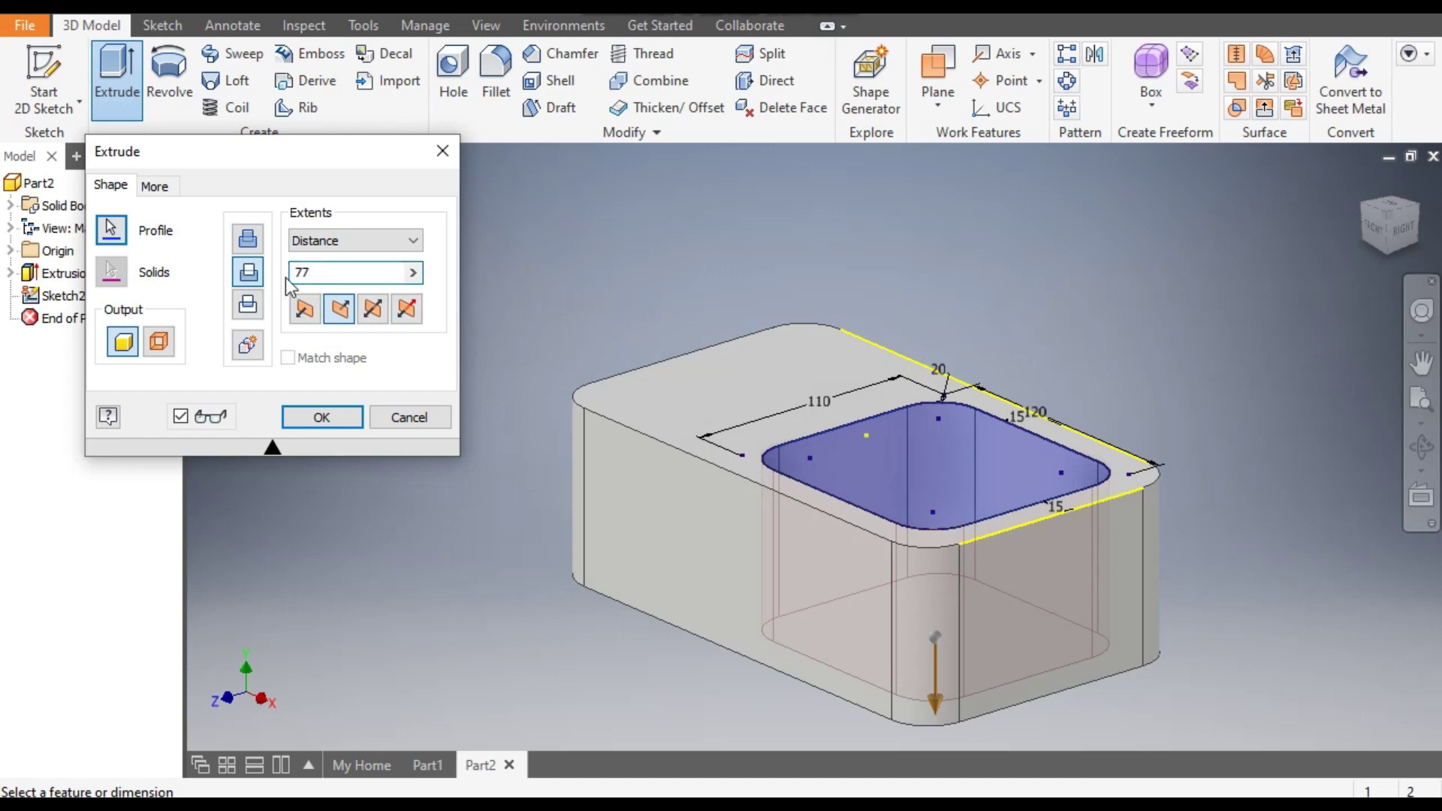
left_click_drag(1378, 226, 898, 664)
scroll(747, 526, "up", 5)
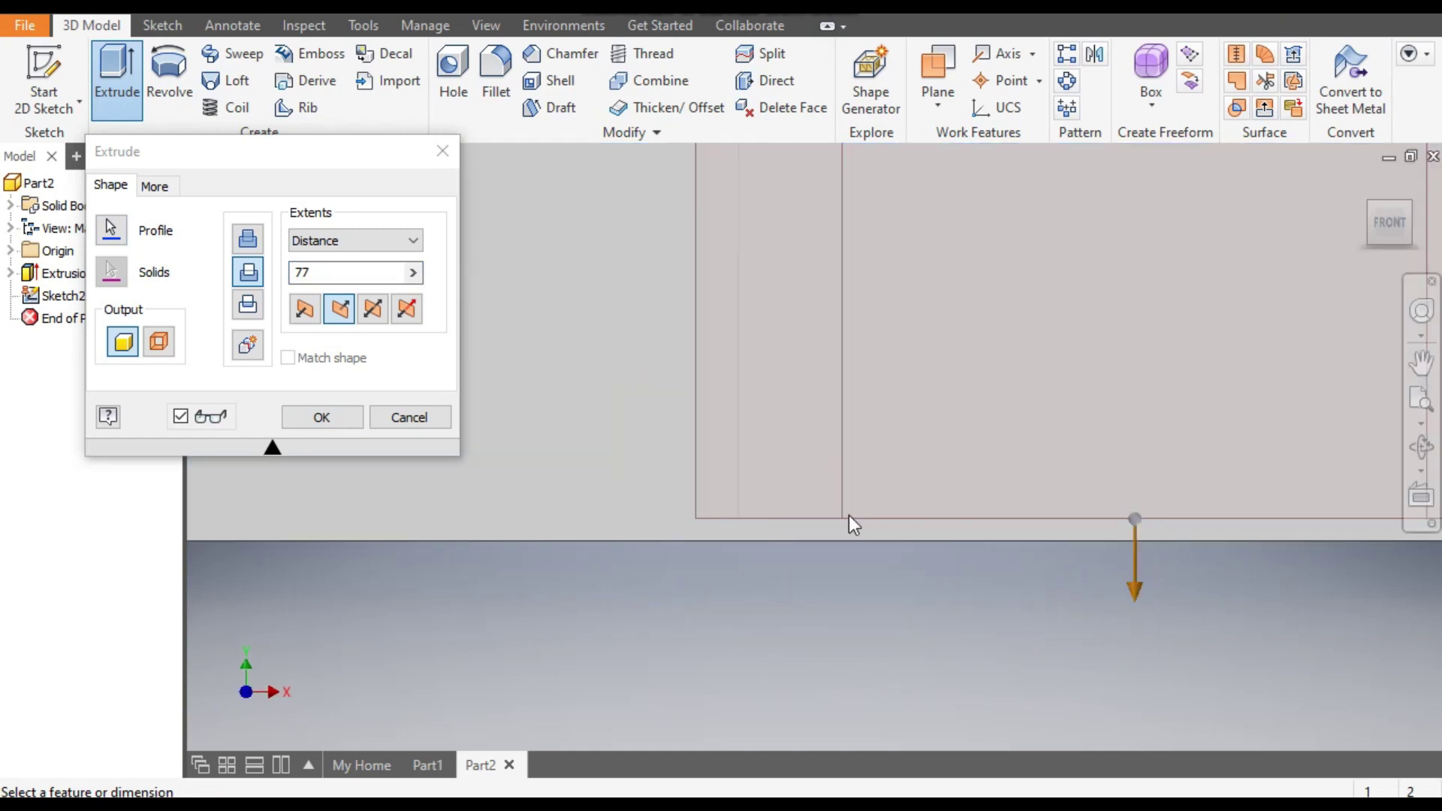
scroll(783, 578, "down", 5)
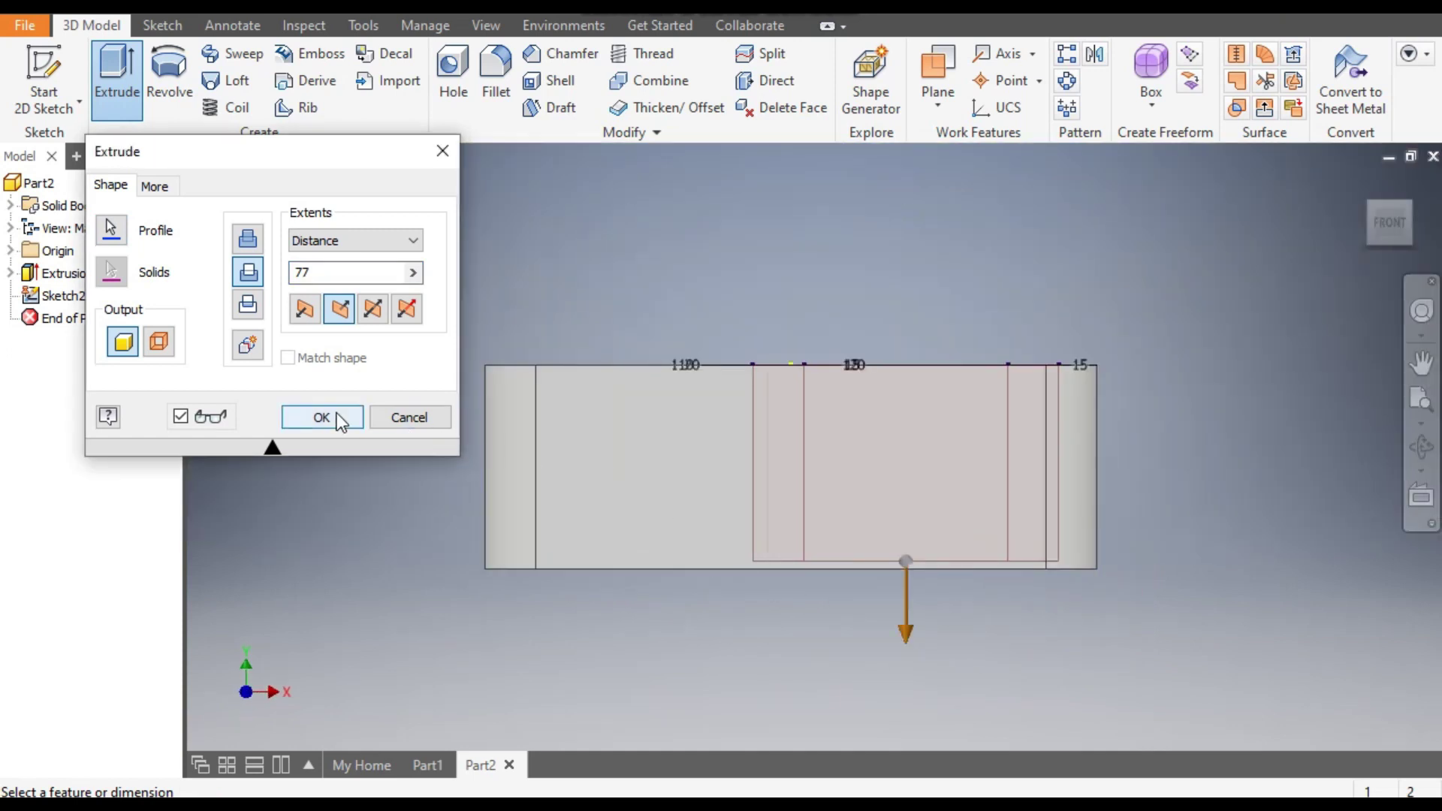
left_click(317, 417)
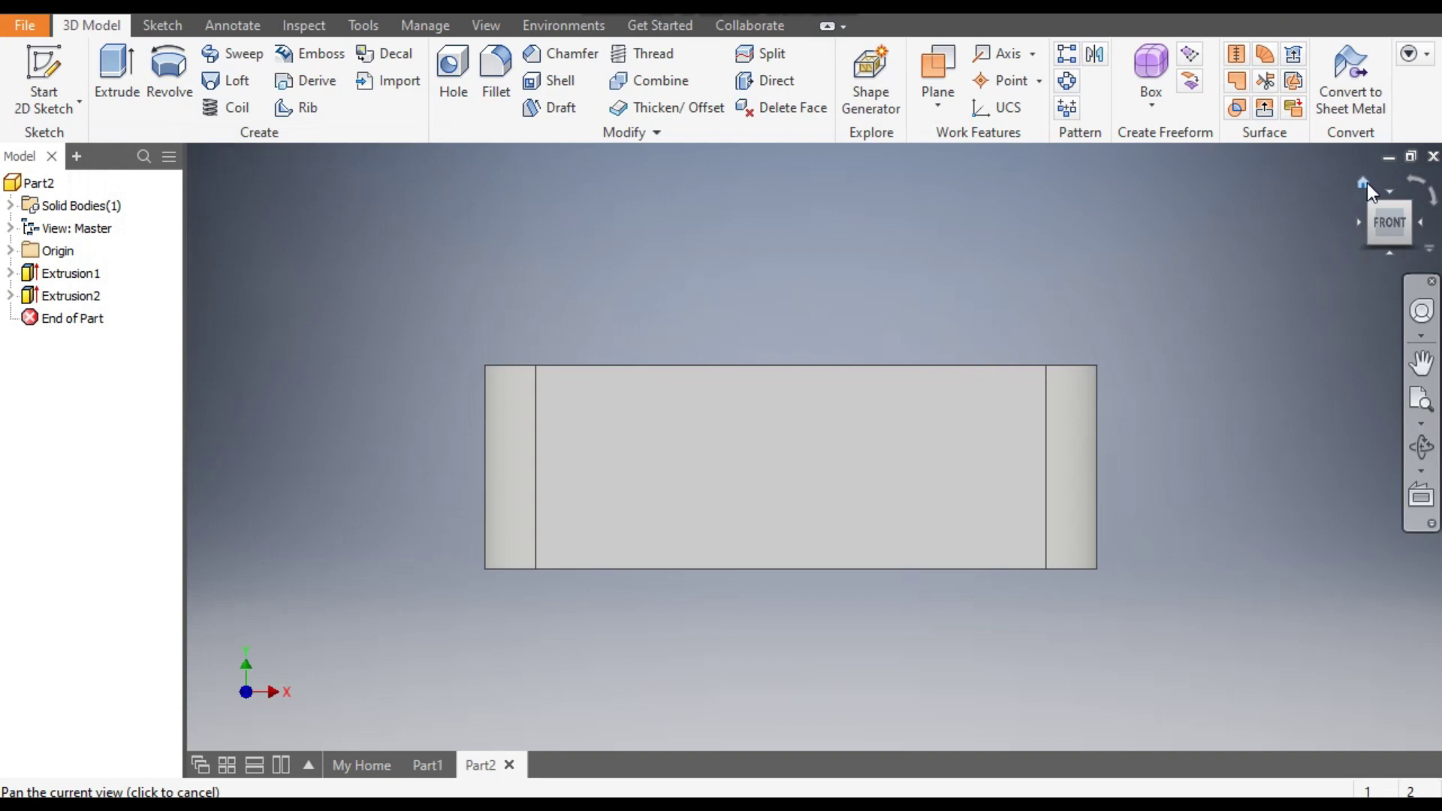
left_click(1365, 183)
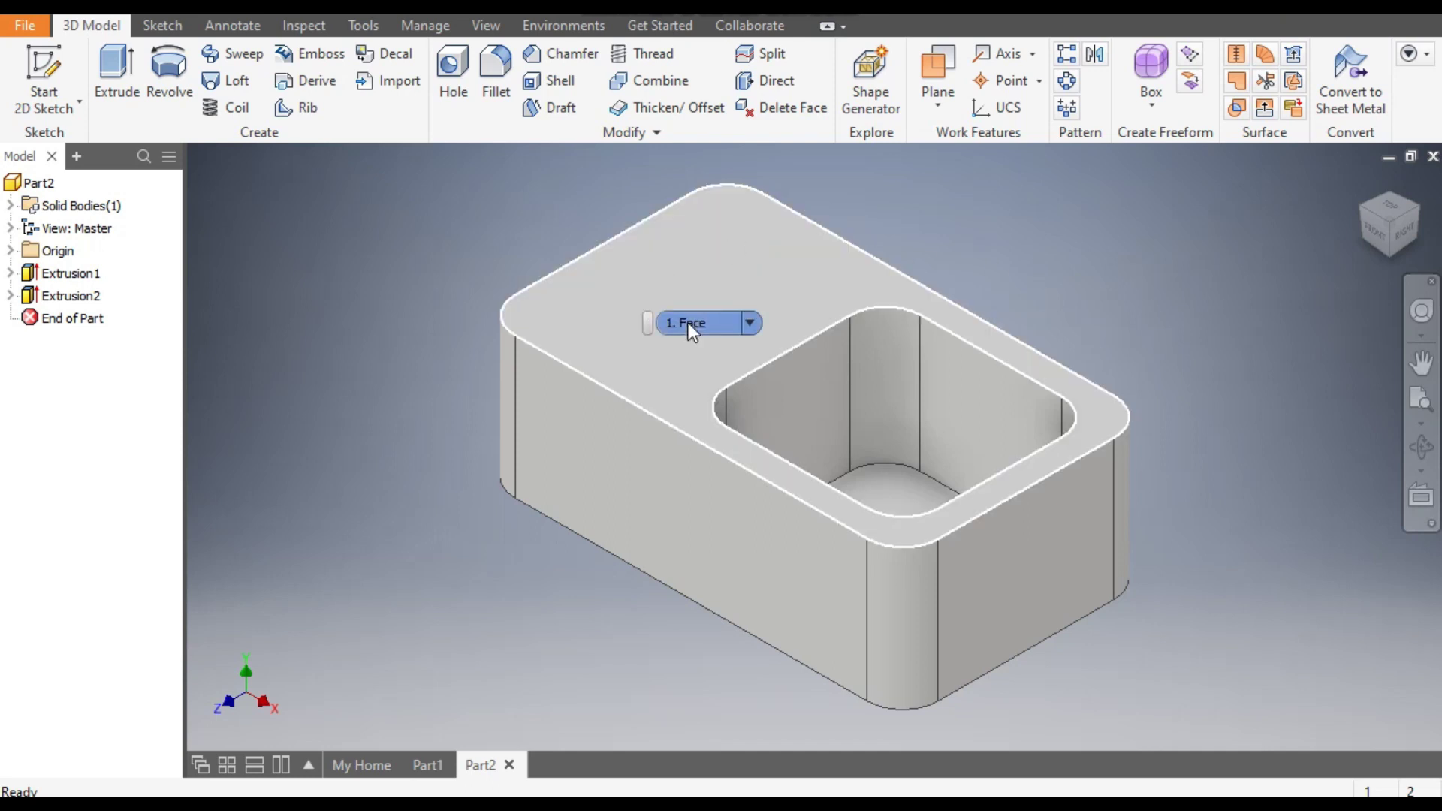
Sketch on the top face, projecting its top edge and full face outline, then finish
left_click(688, 322)
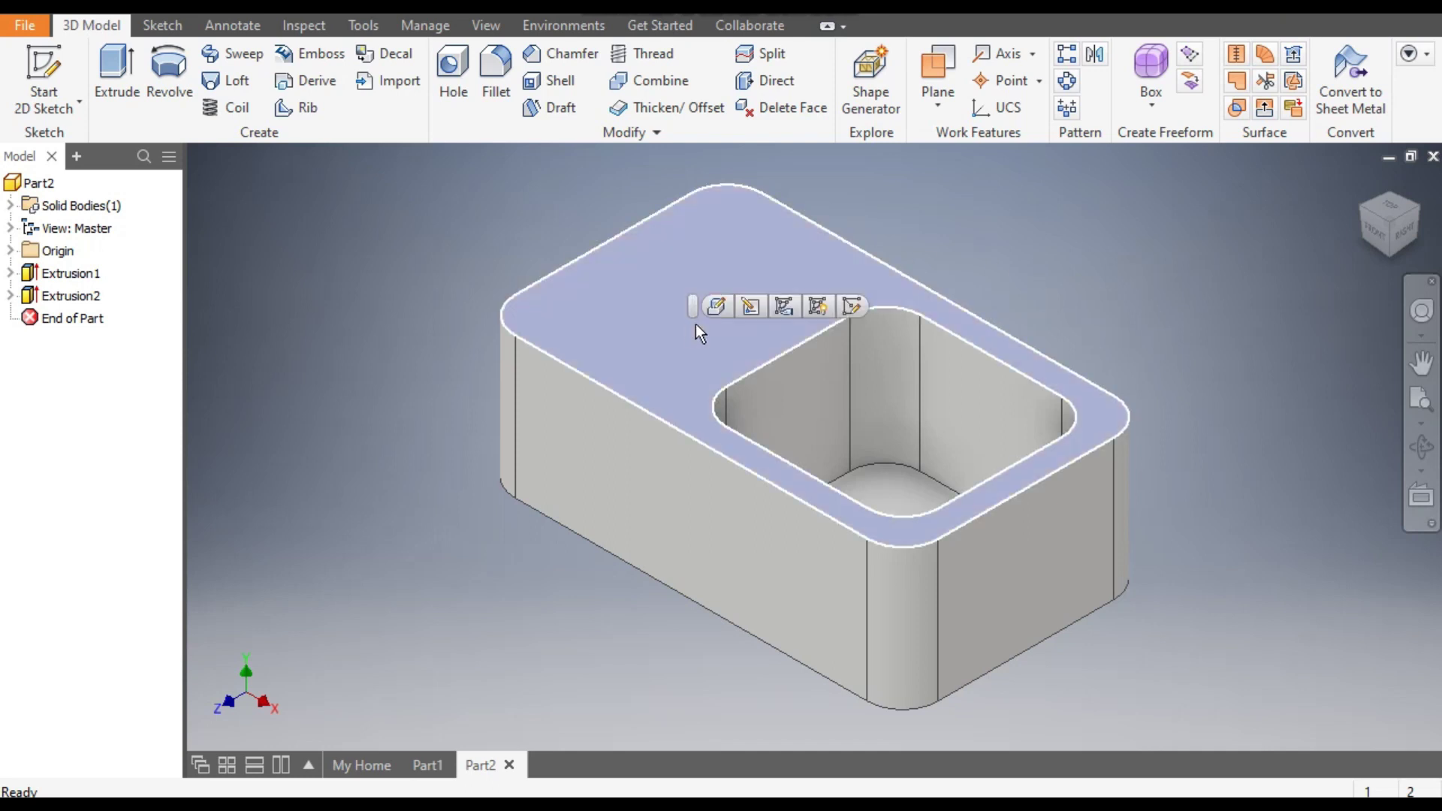
left_click(850, 304)
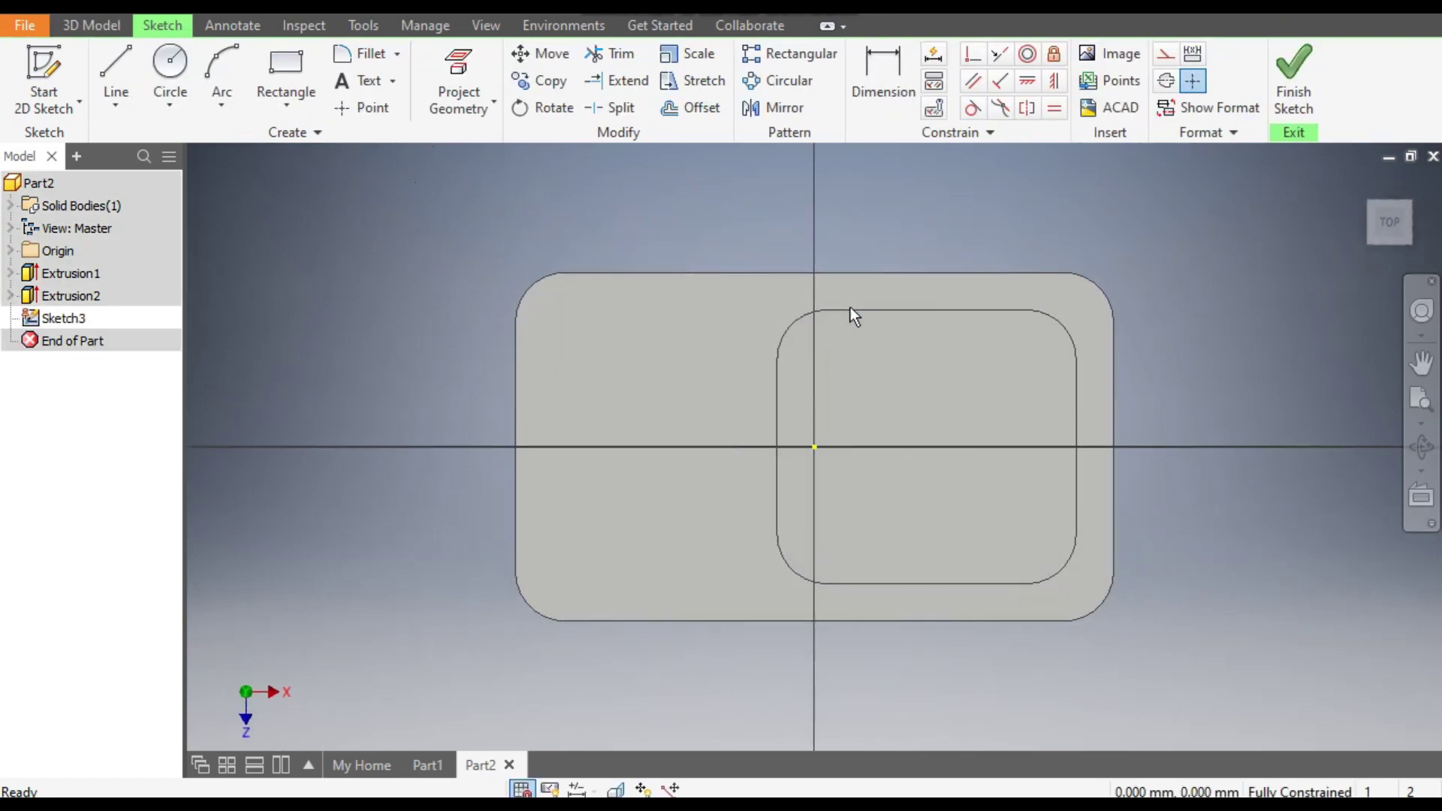
left_click(458, 74)
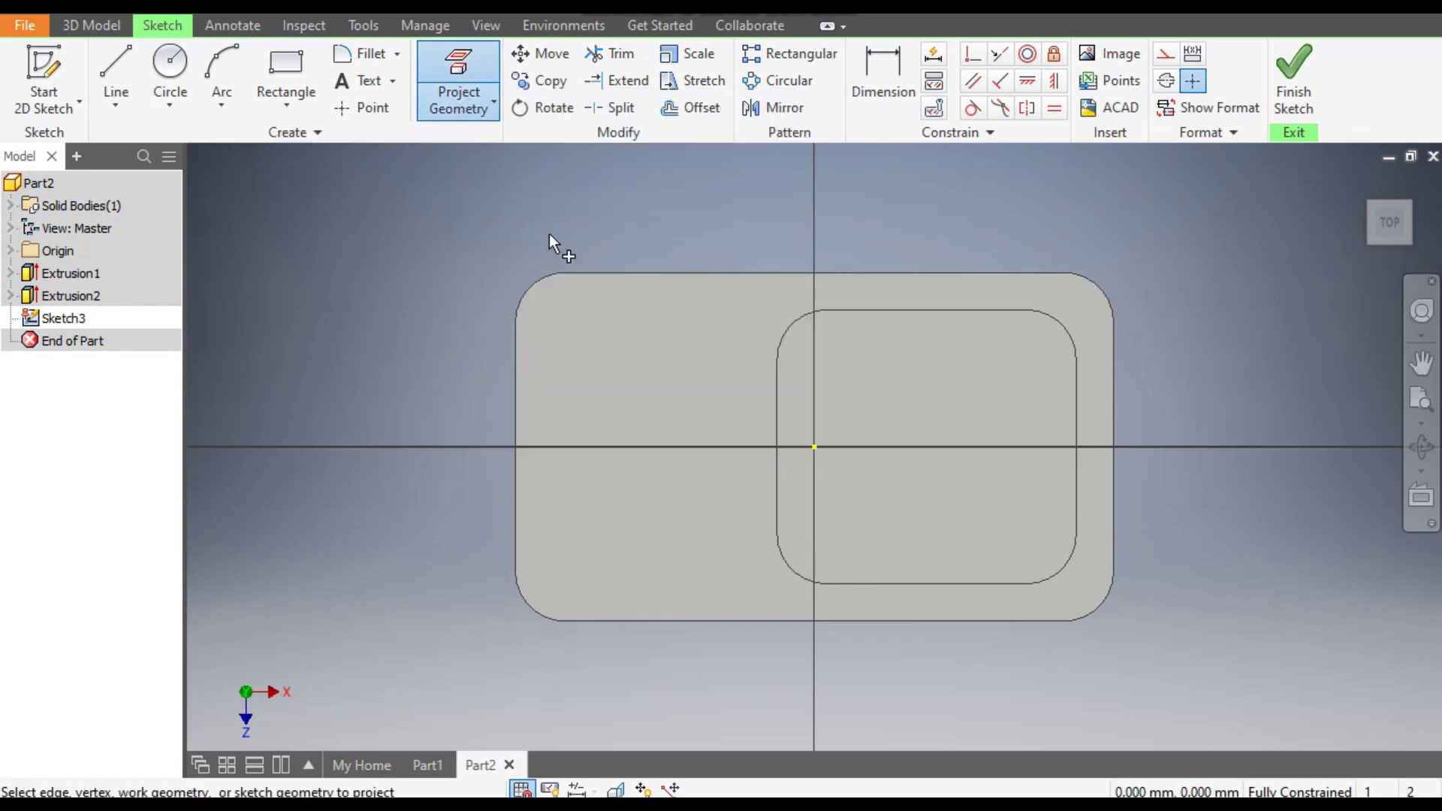
left_click(676, 275)
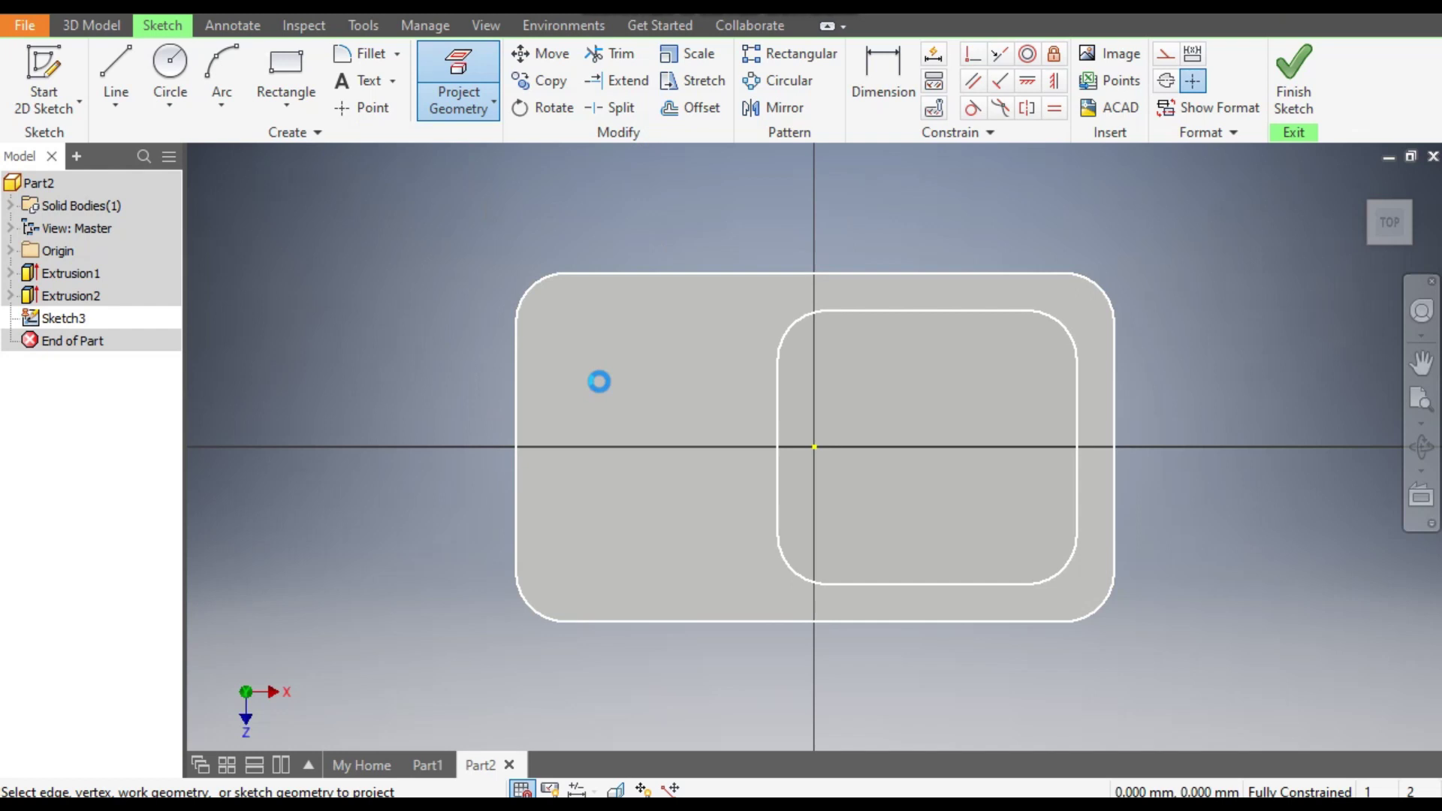
left_click(601, 453)
left_click(1299, 69)
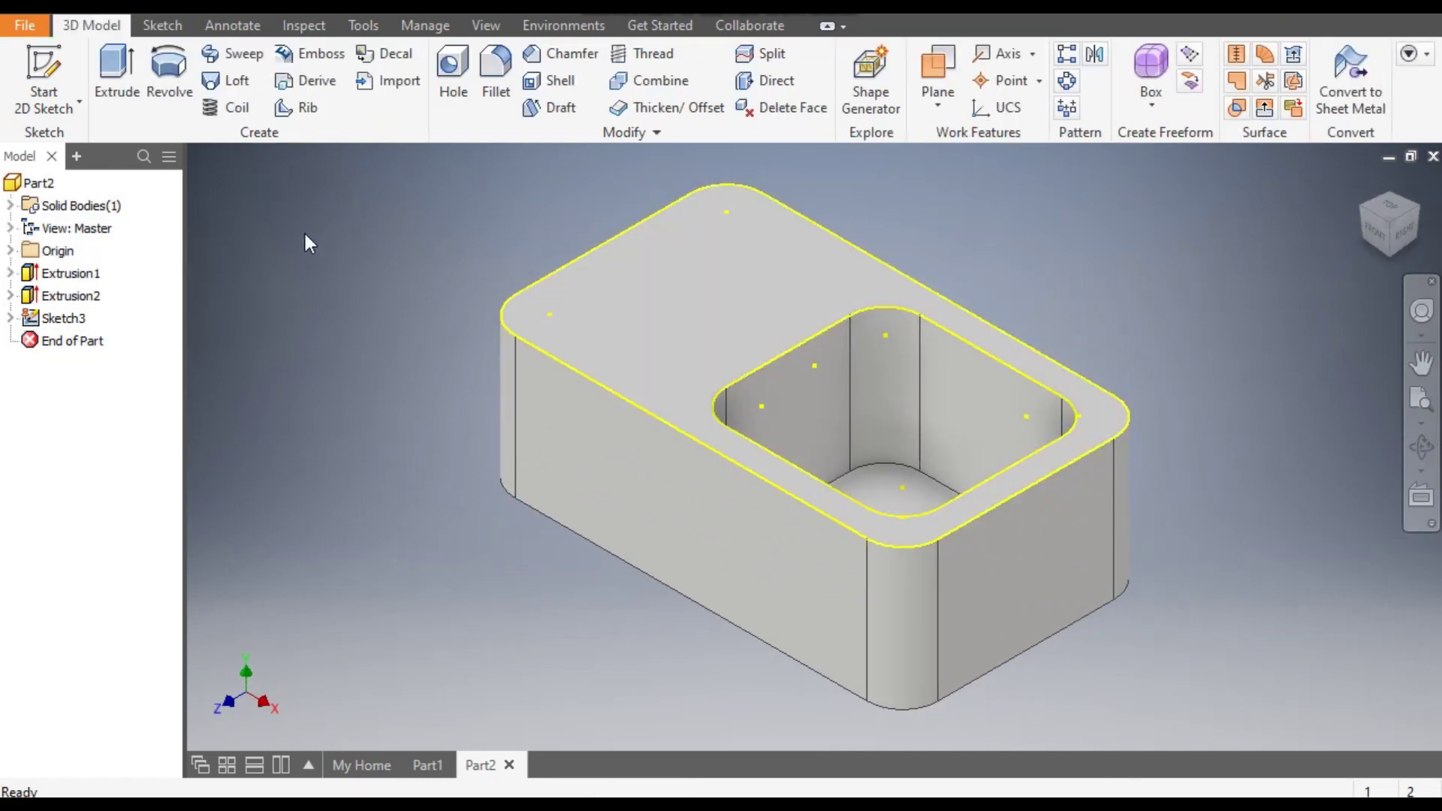
Reopen Sketch3 and attempt an offset of the top edge, then cancel it
double_click(75, 319)
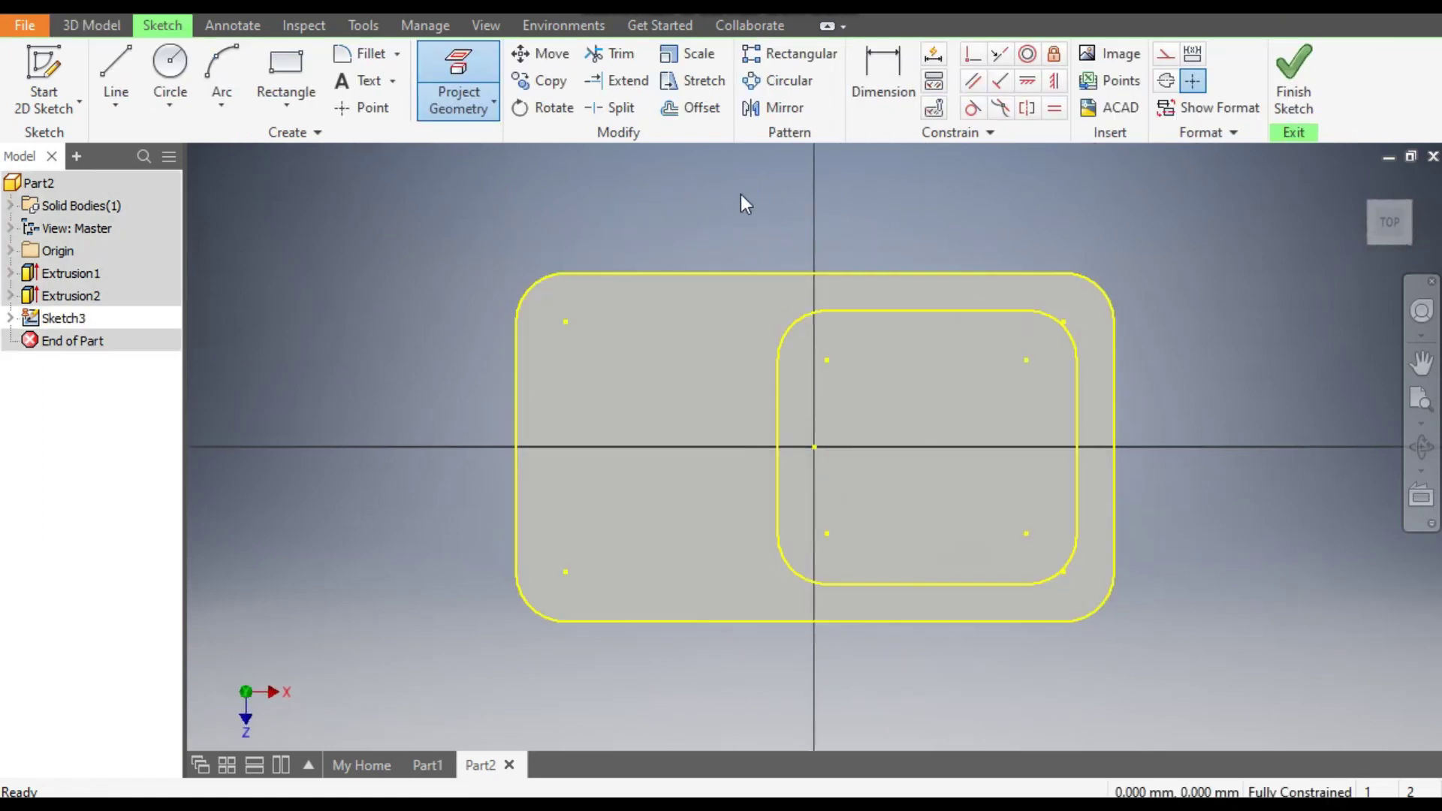
left_click(686, 113)
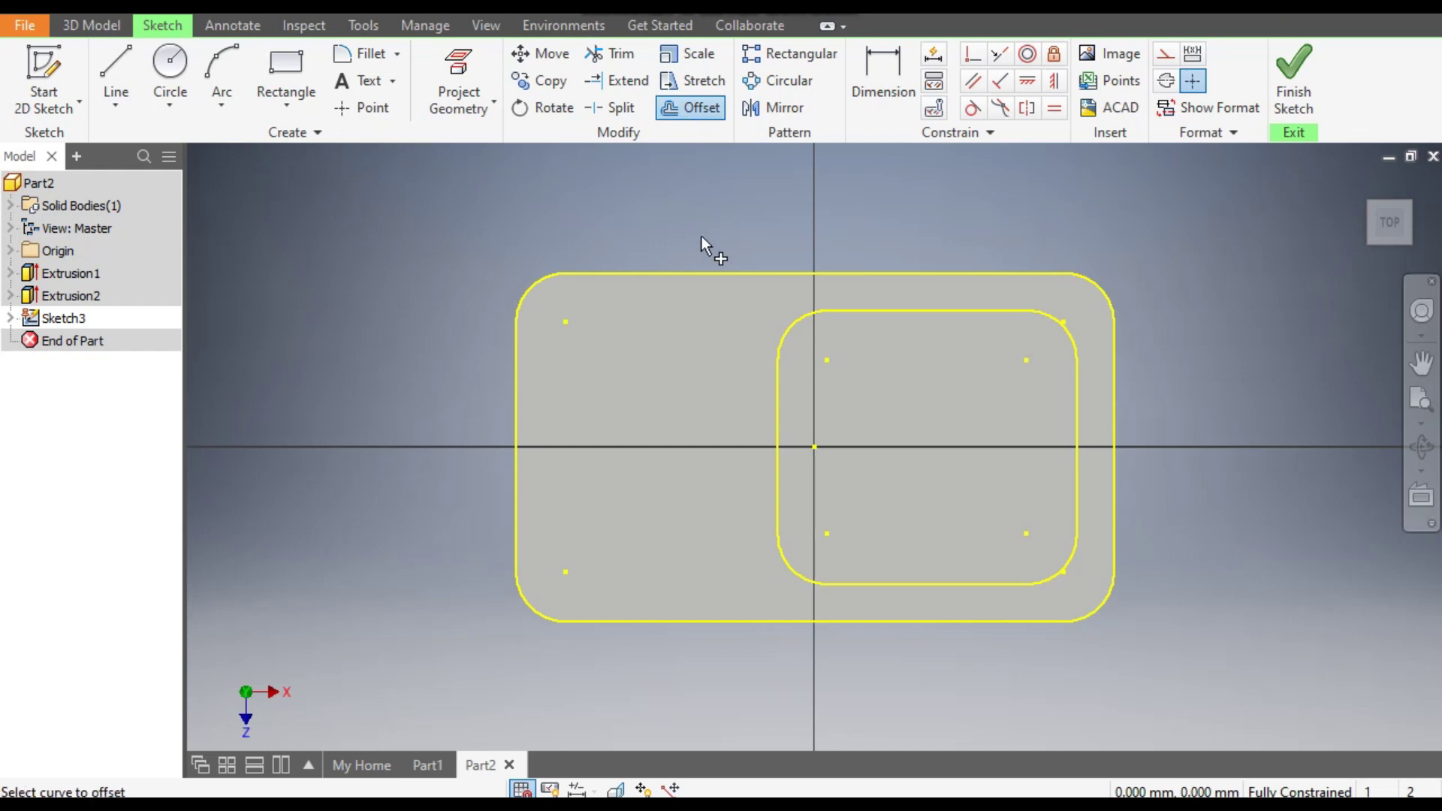
left_click(704, 275)
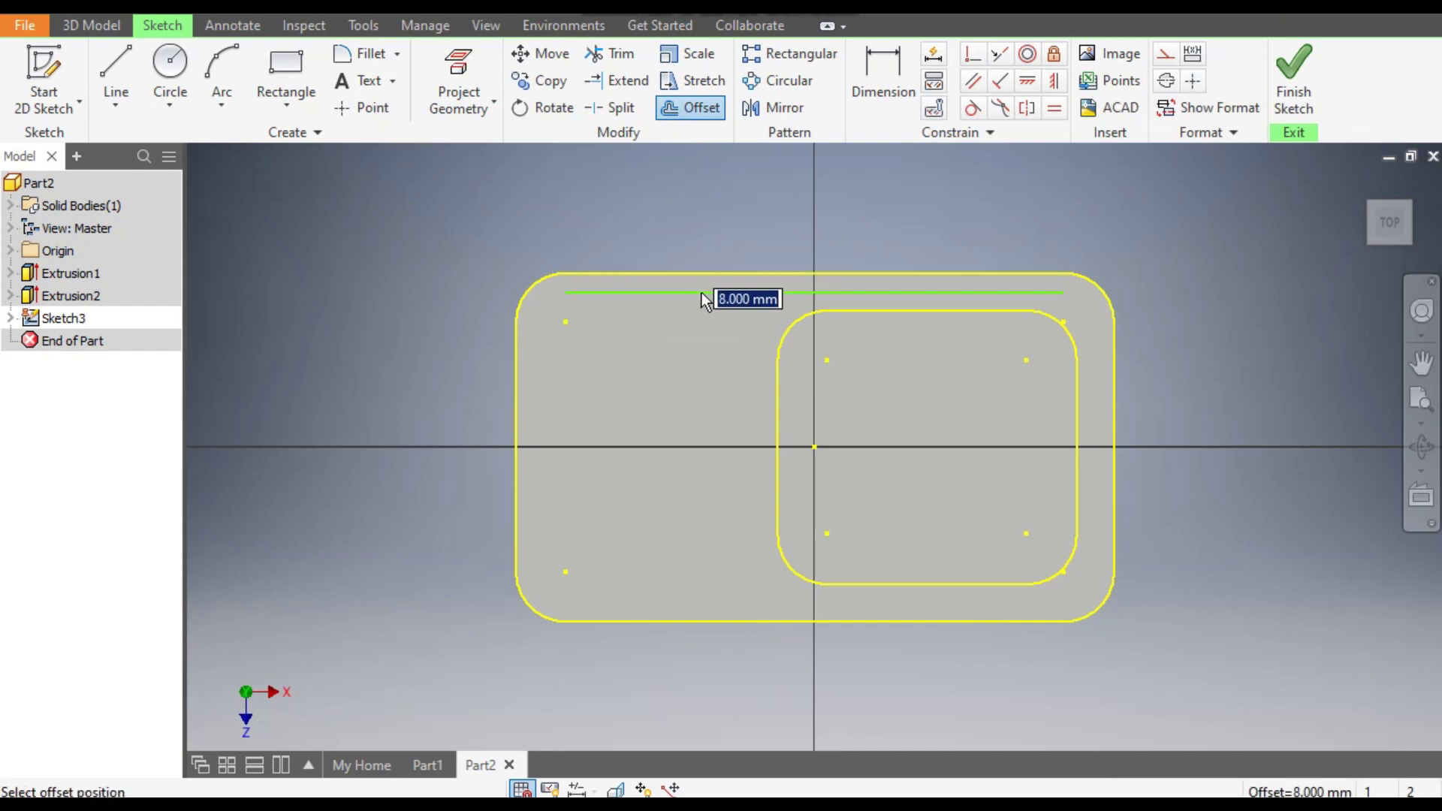
right_click(703, 298)
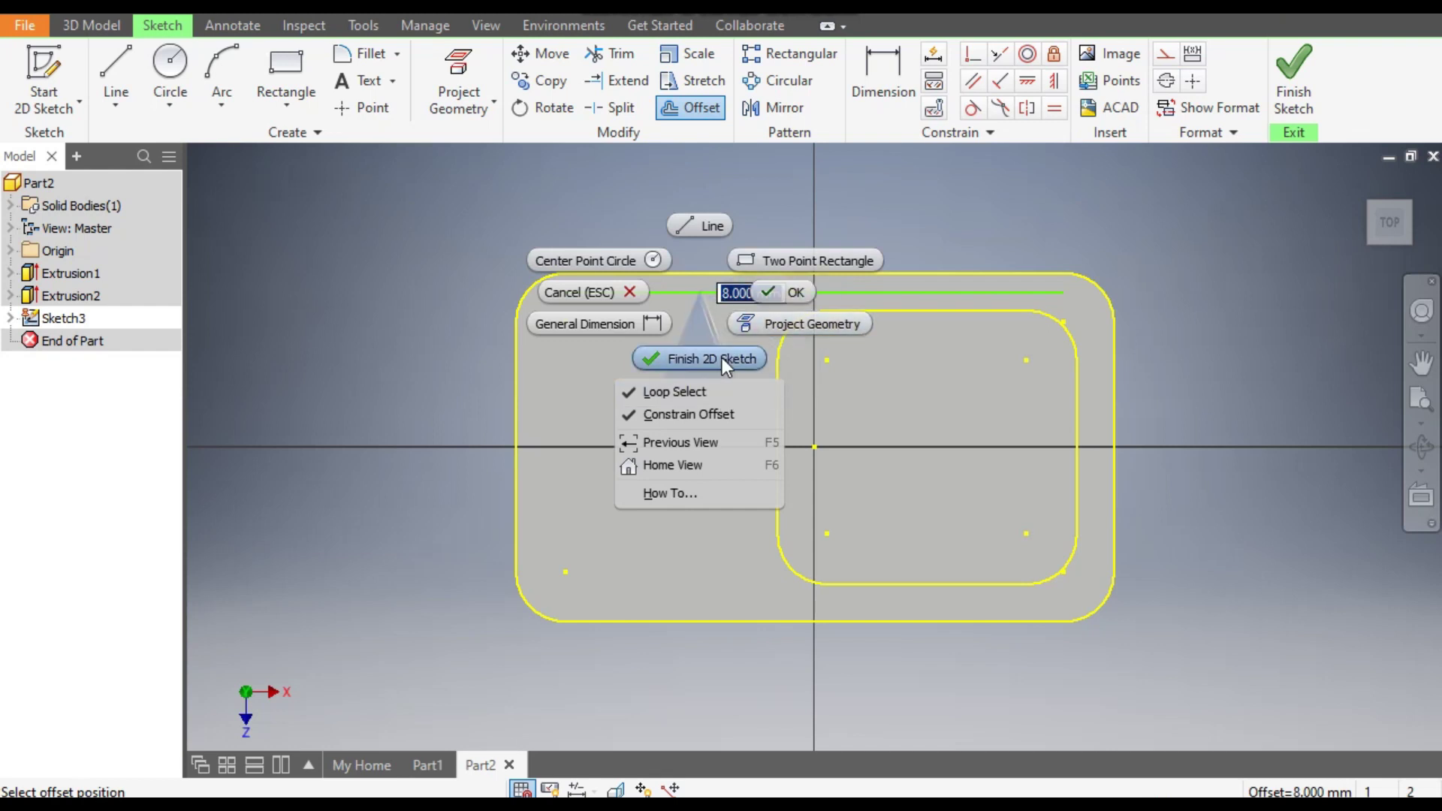
key("Escape")
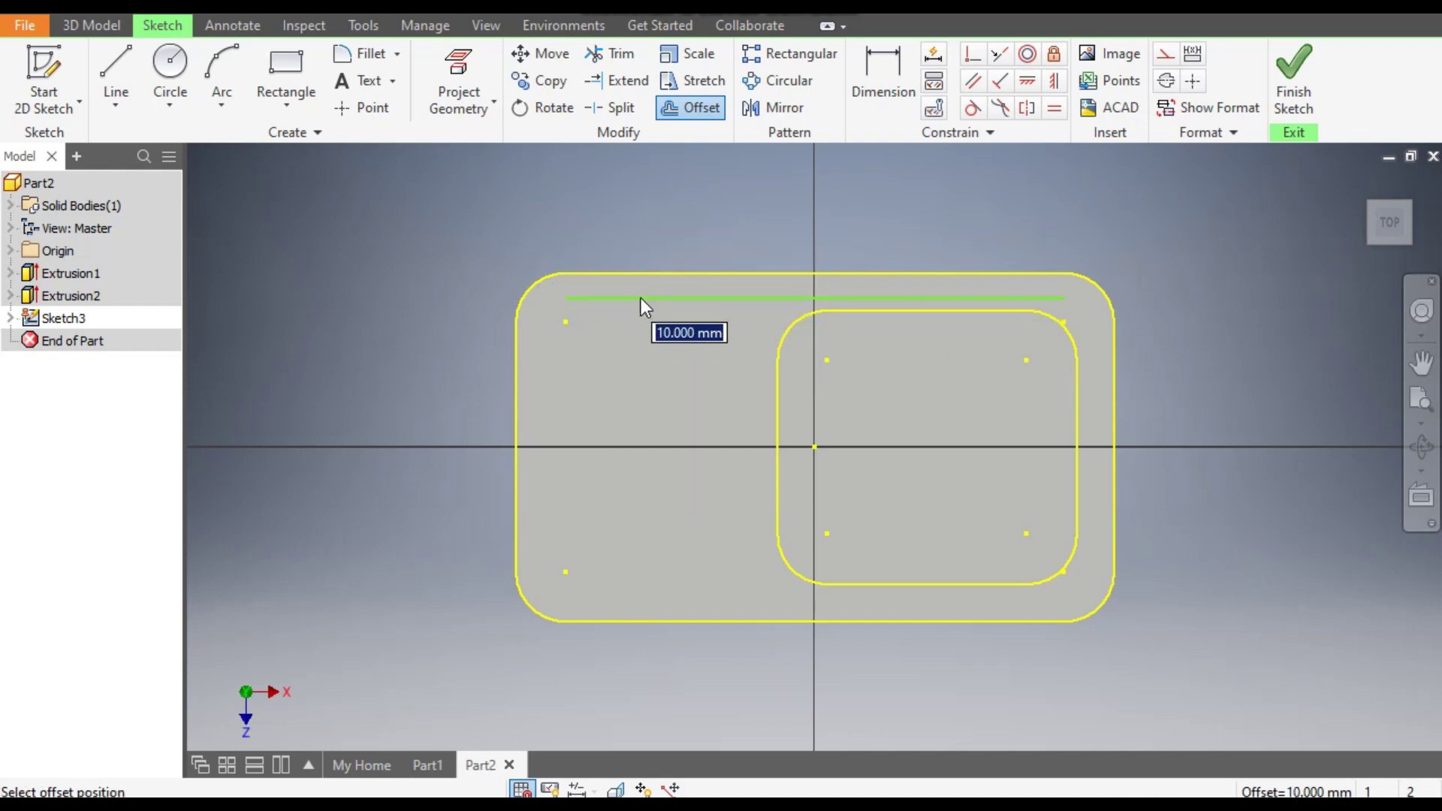
key("Escape")
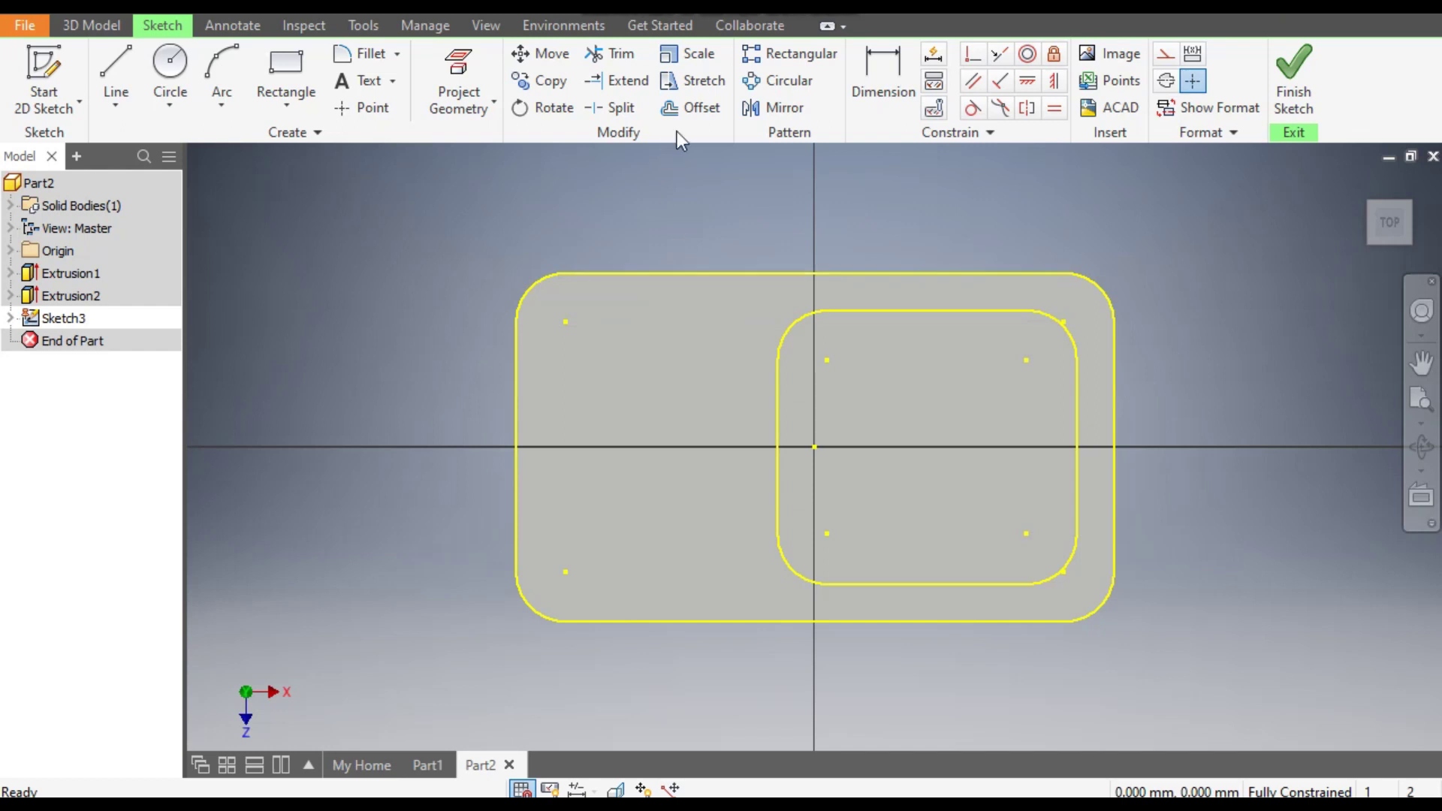
Offset the outer profile loop 3 mm inward, set its dimension to 3, and finish
left_click(689, 107)
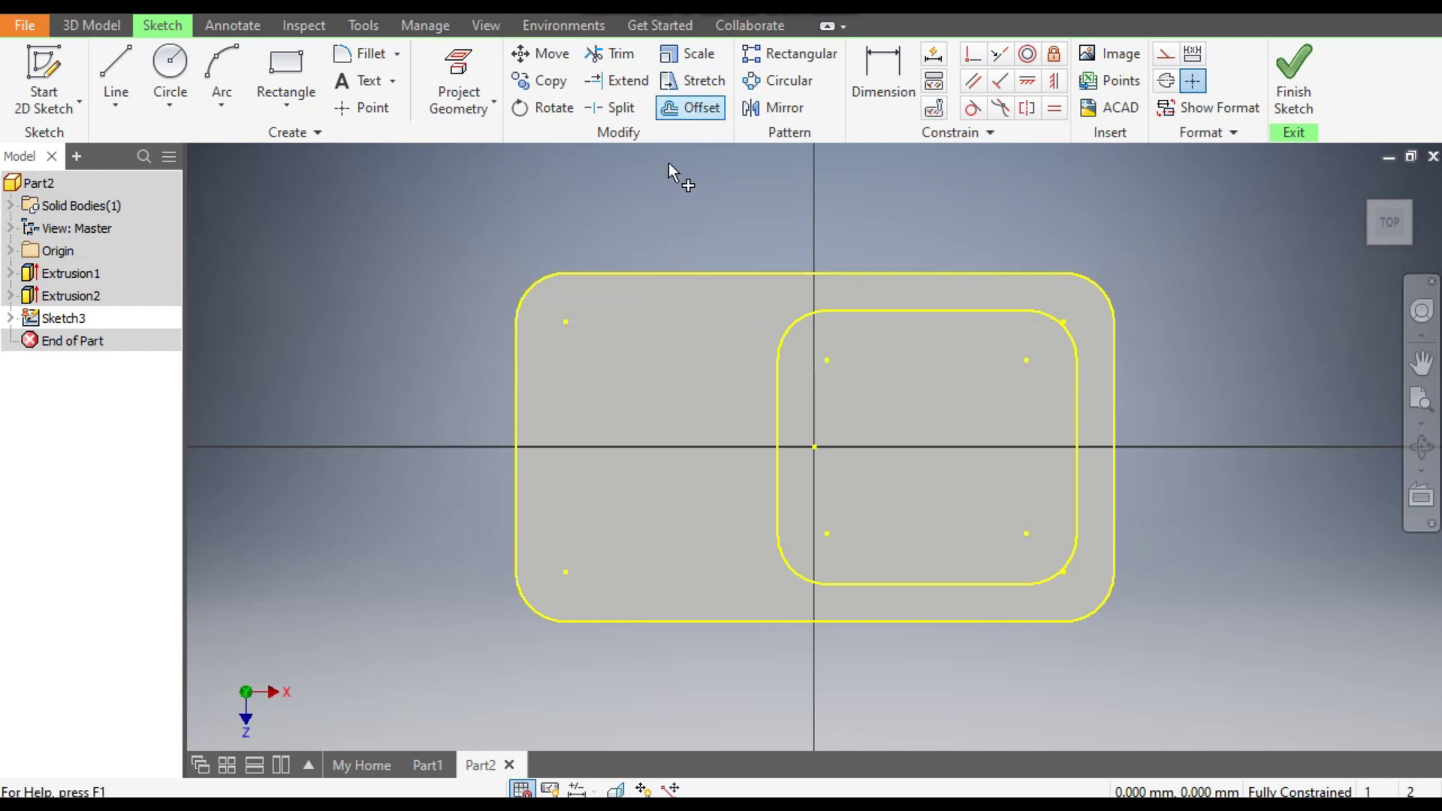
left_click(542, 278)
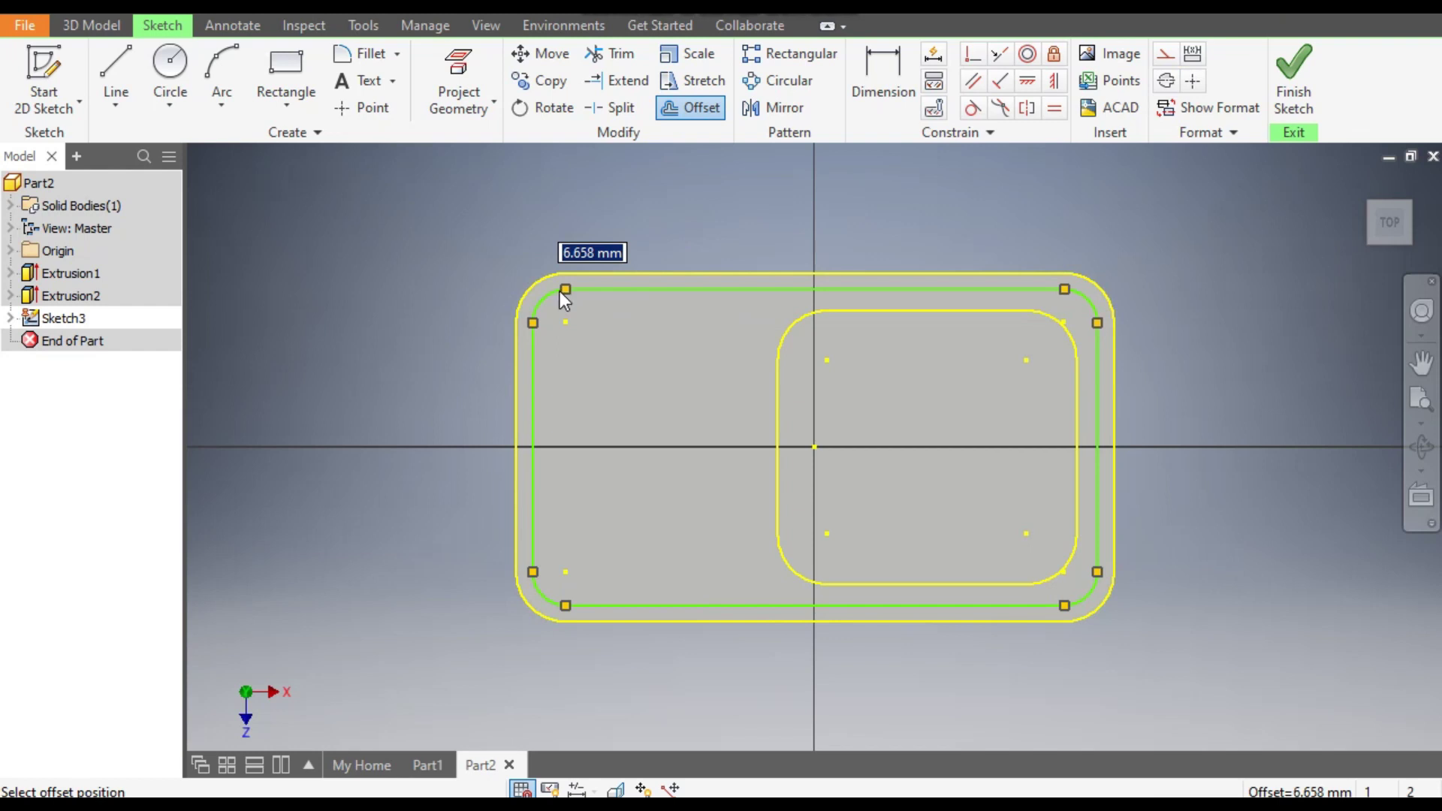
type("3")
key("Return")
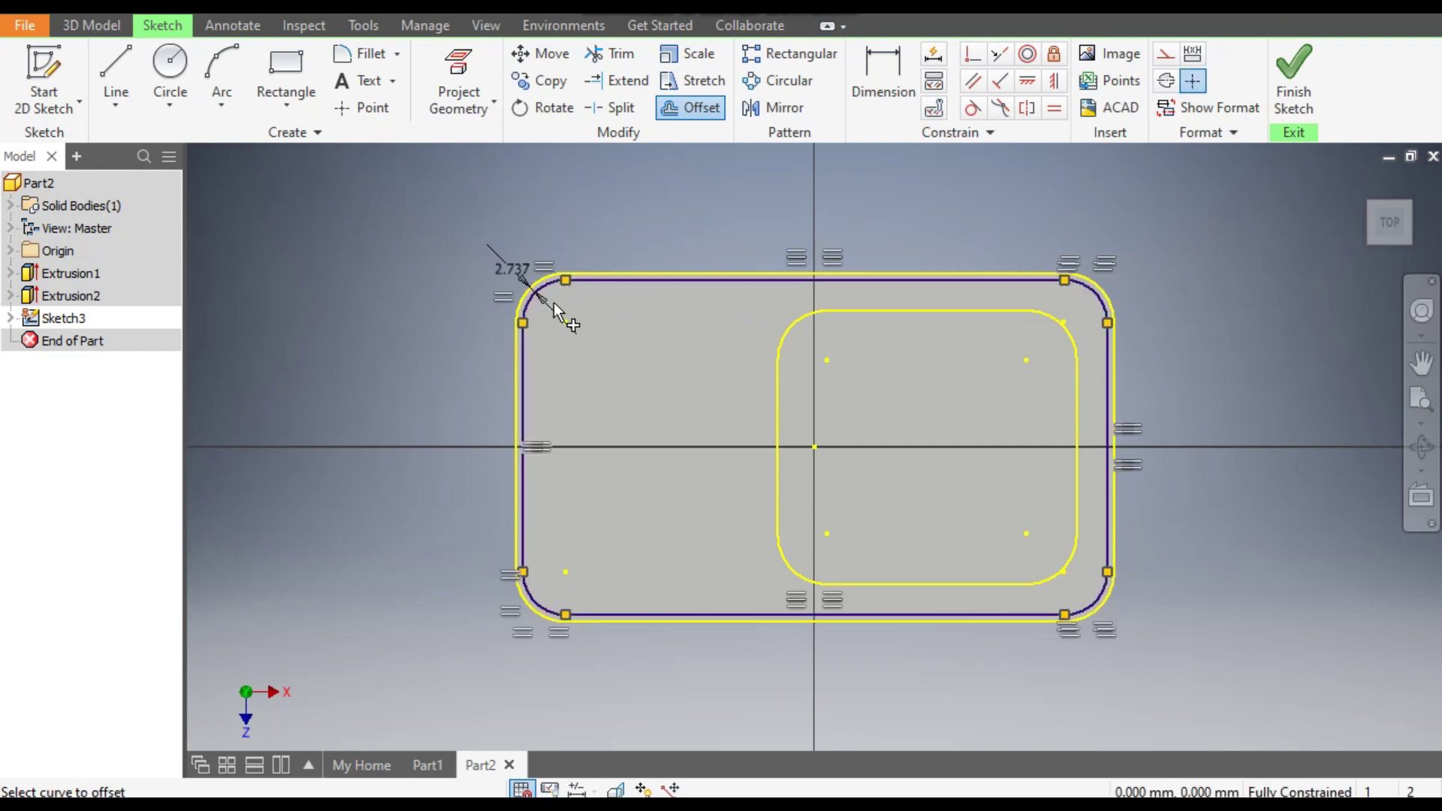
key("Escape")
double_click(505, 270)
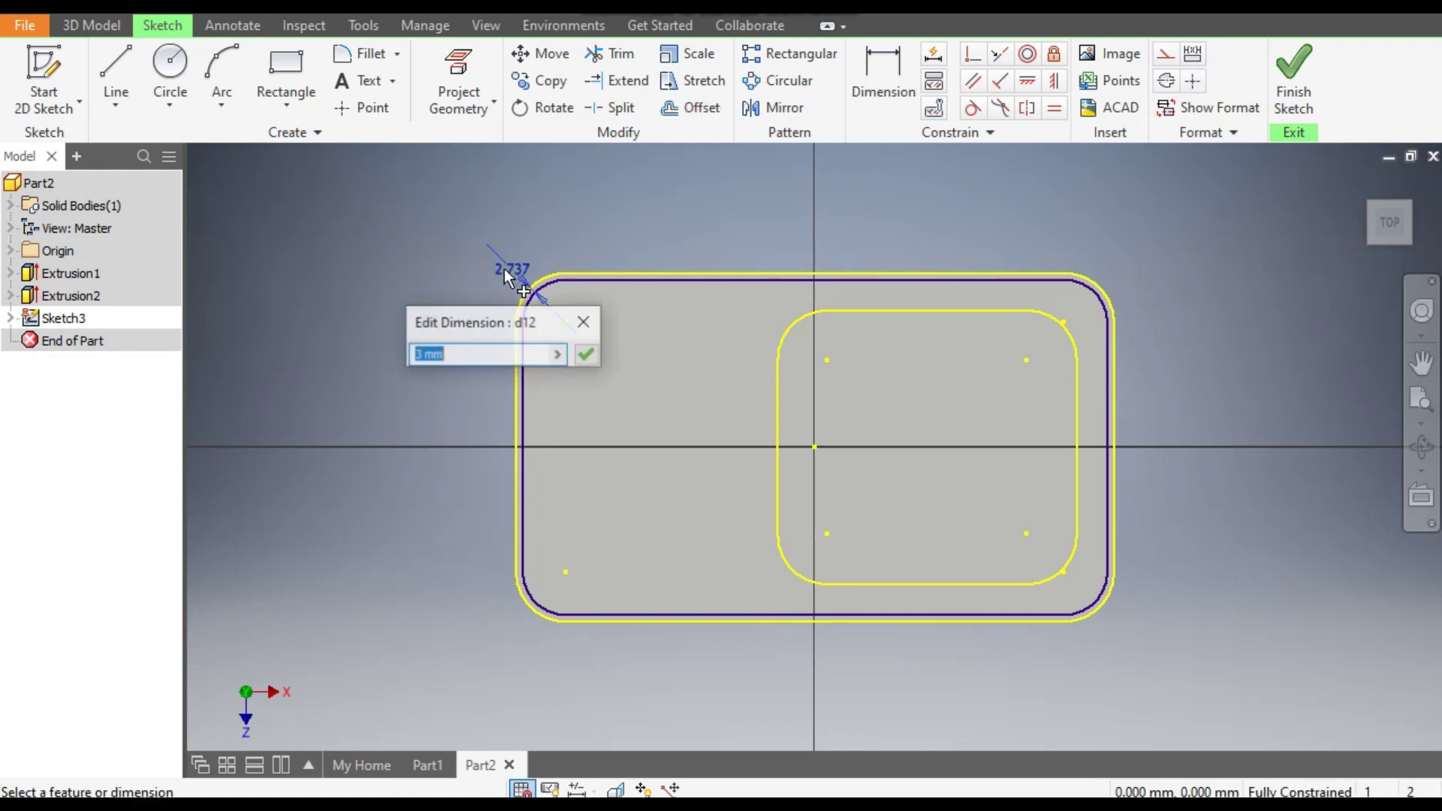
type("3")
key("Return")
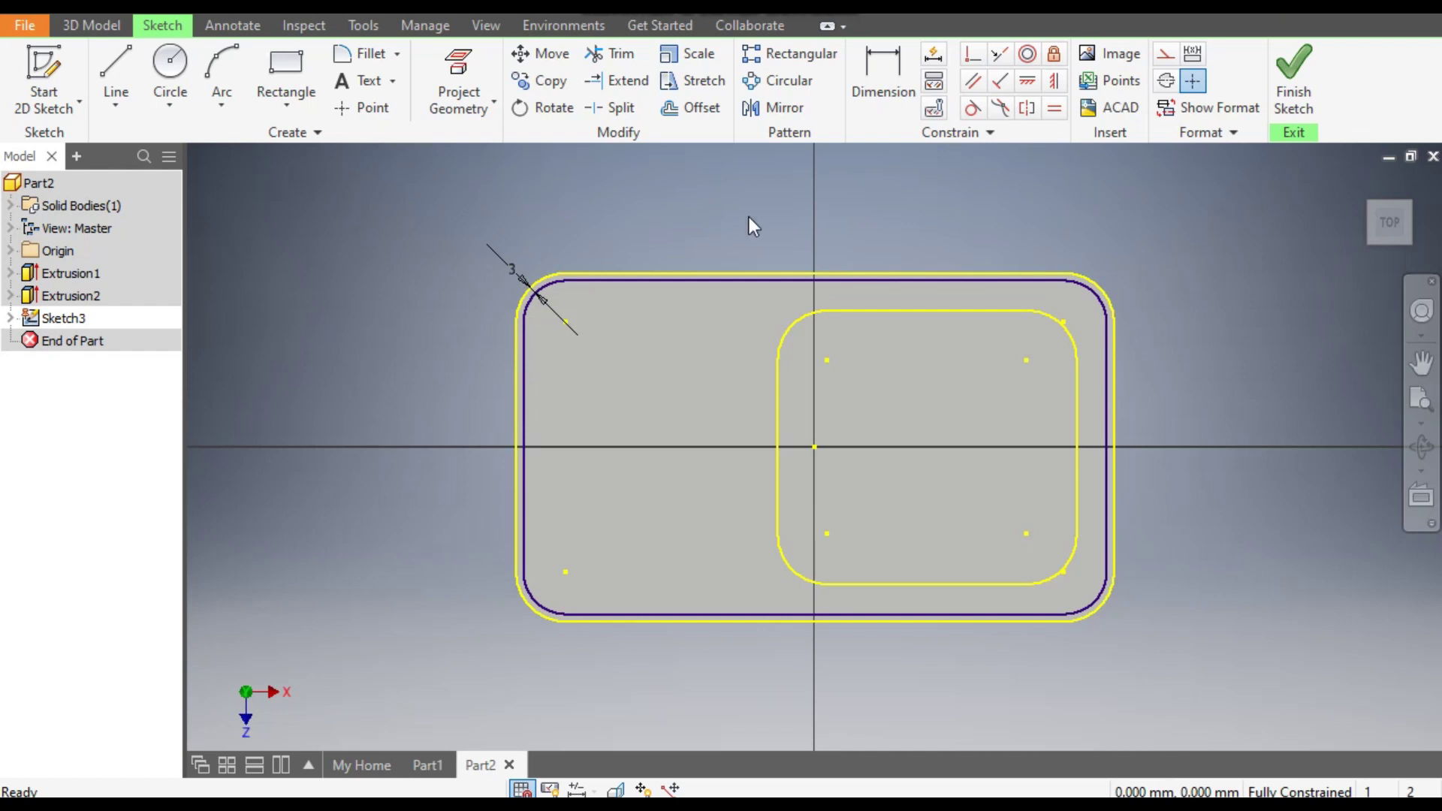
left_click(1284, 60)
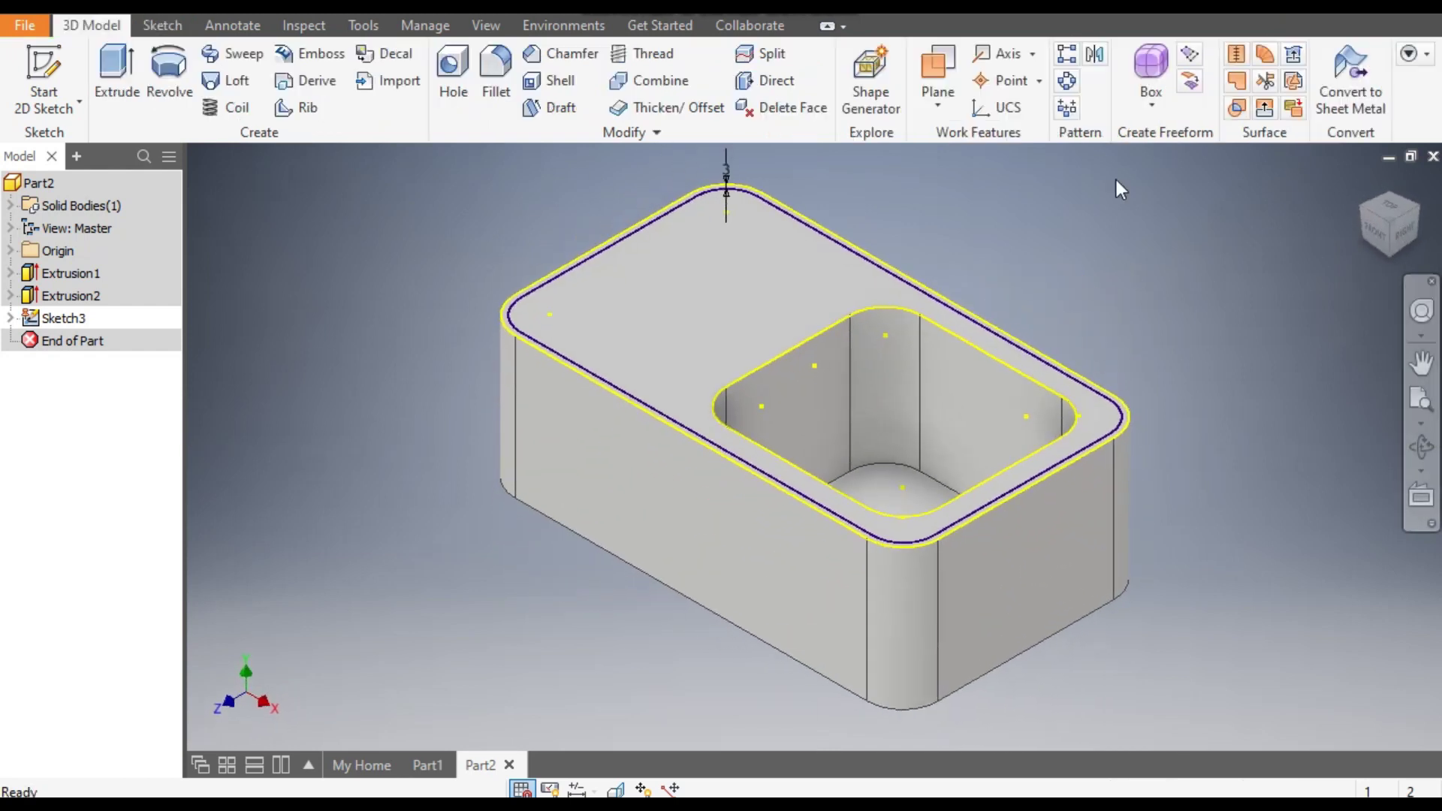
Set up a 3 mm extrusion of the top region inside the offset loop, flipped downward
left_click(105, 70)
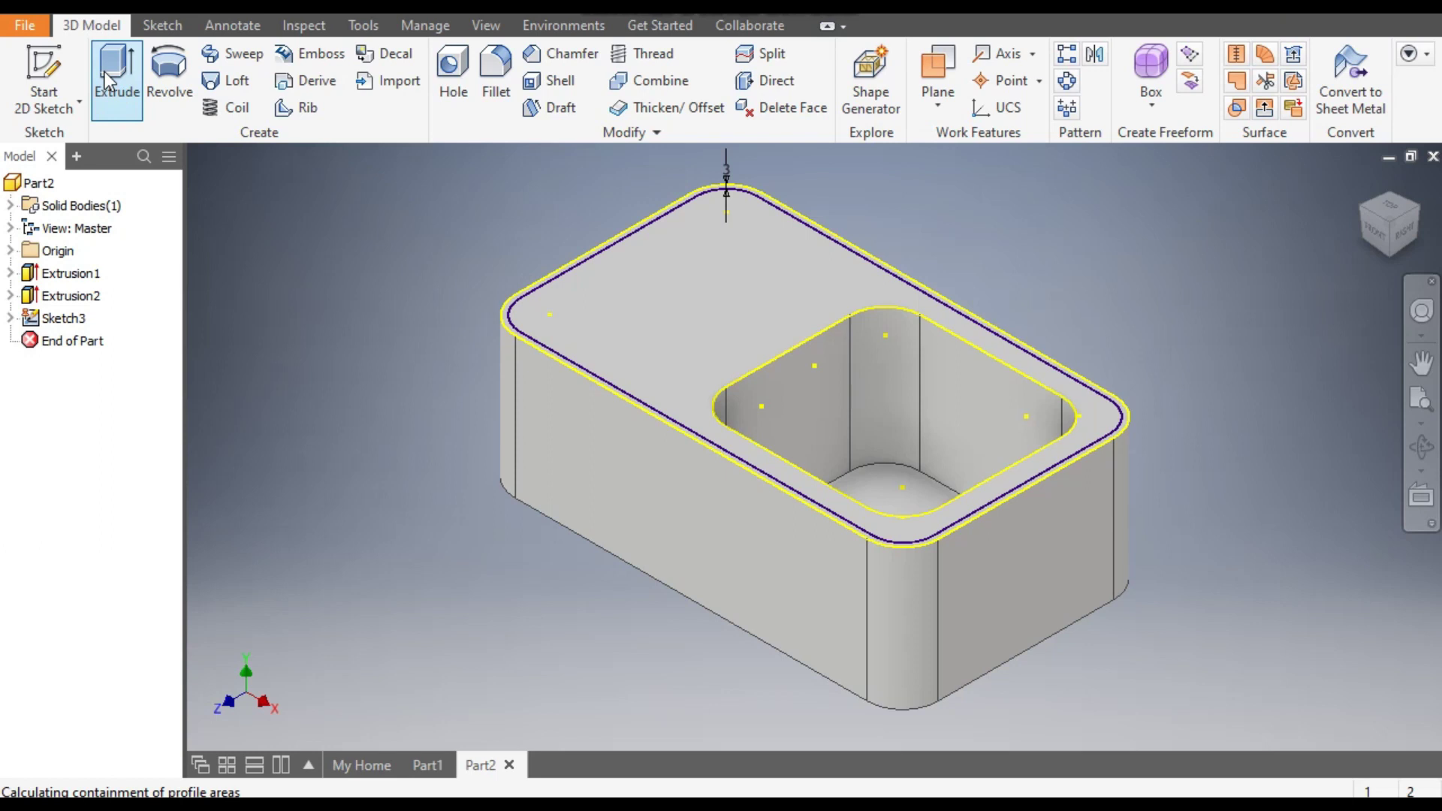
left_click(706, 260)
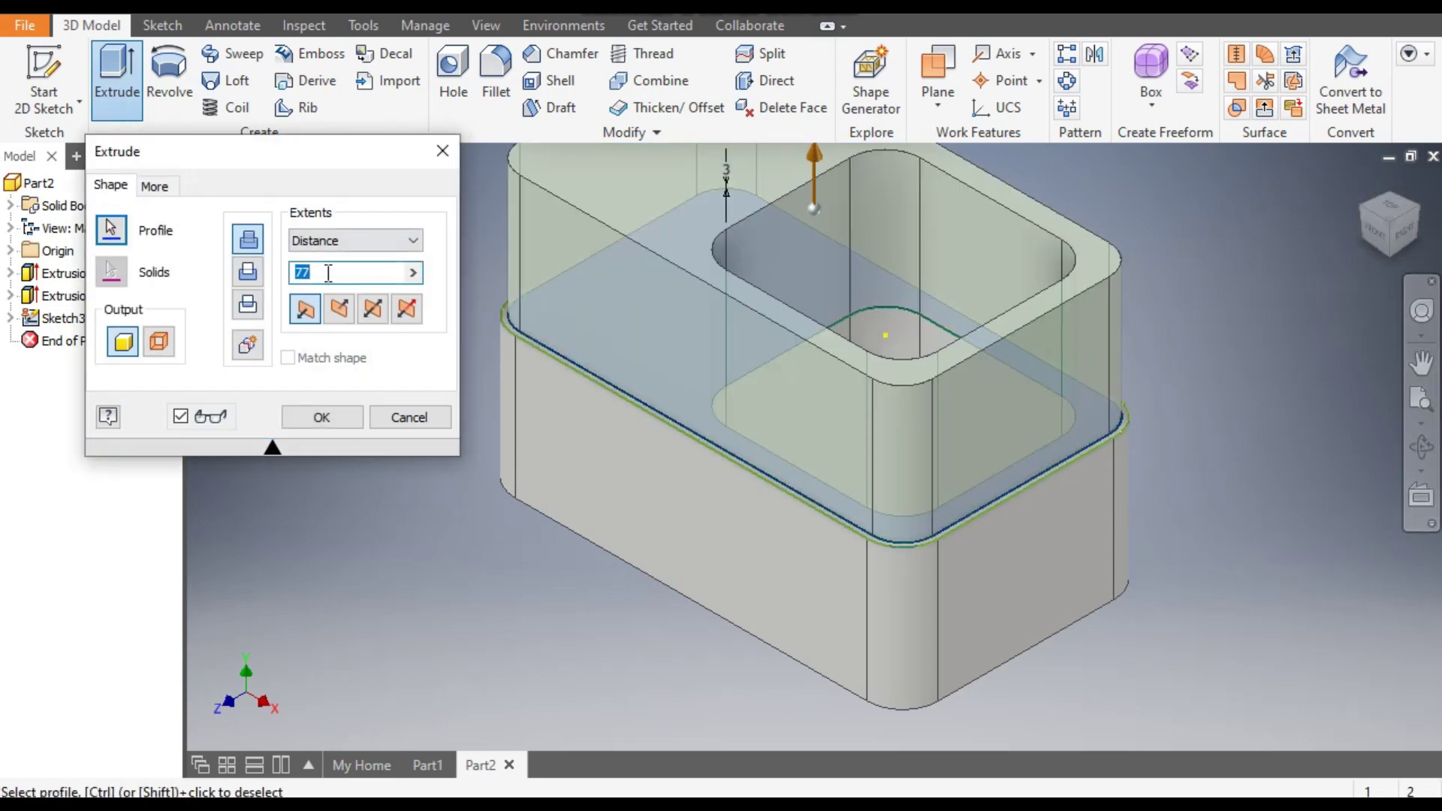
type("3")
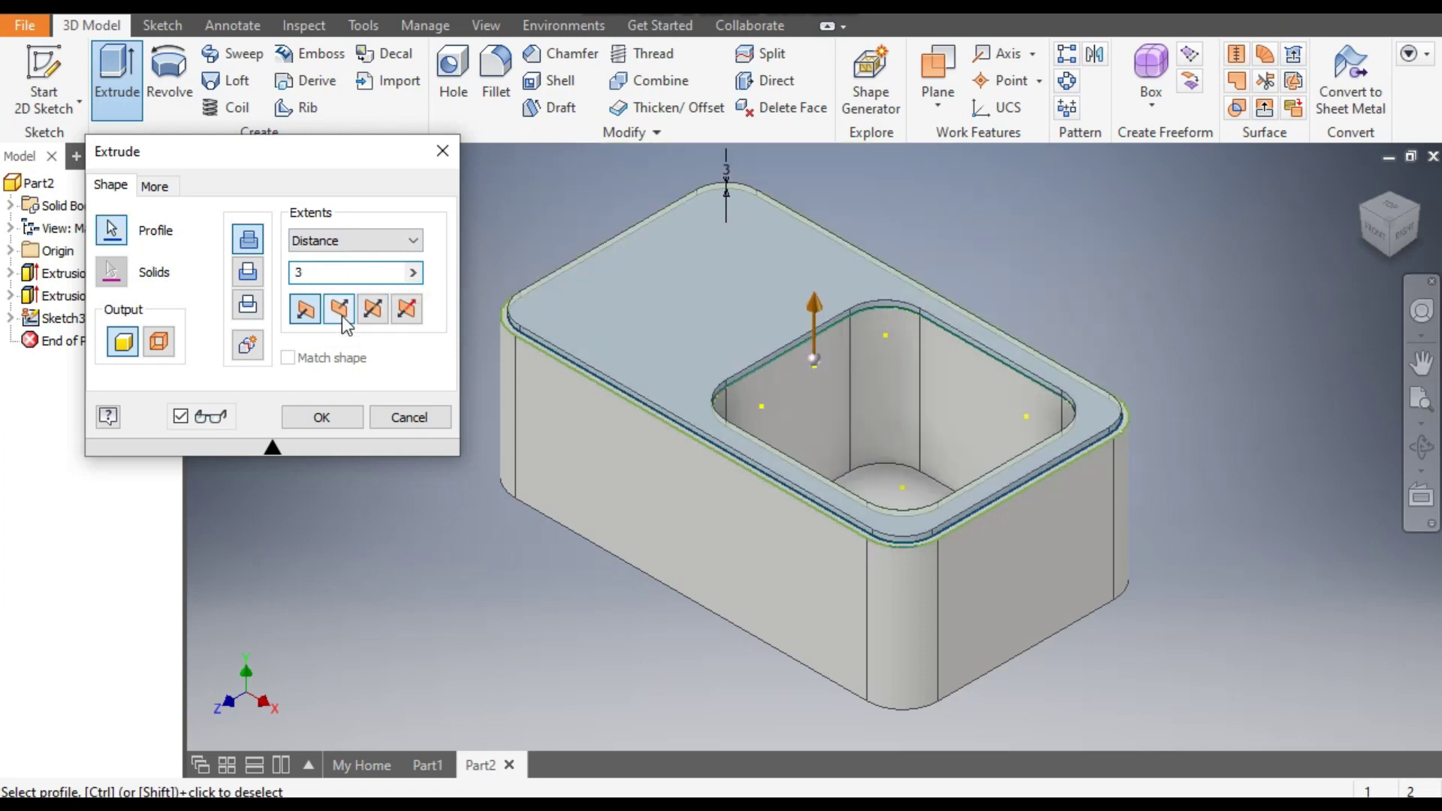
left_click(340, 308)
scroll(826, 186, "up", 5)
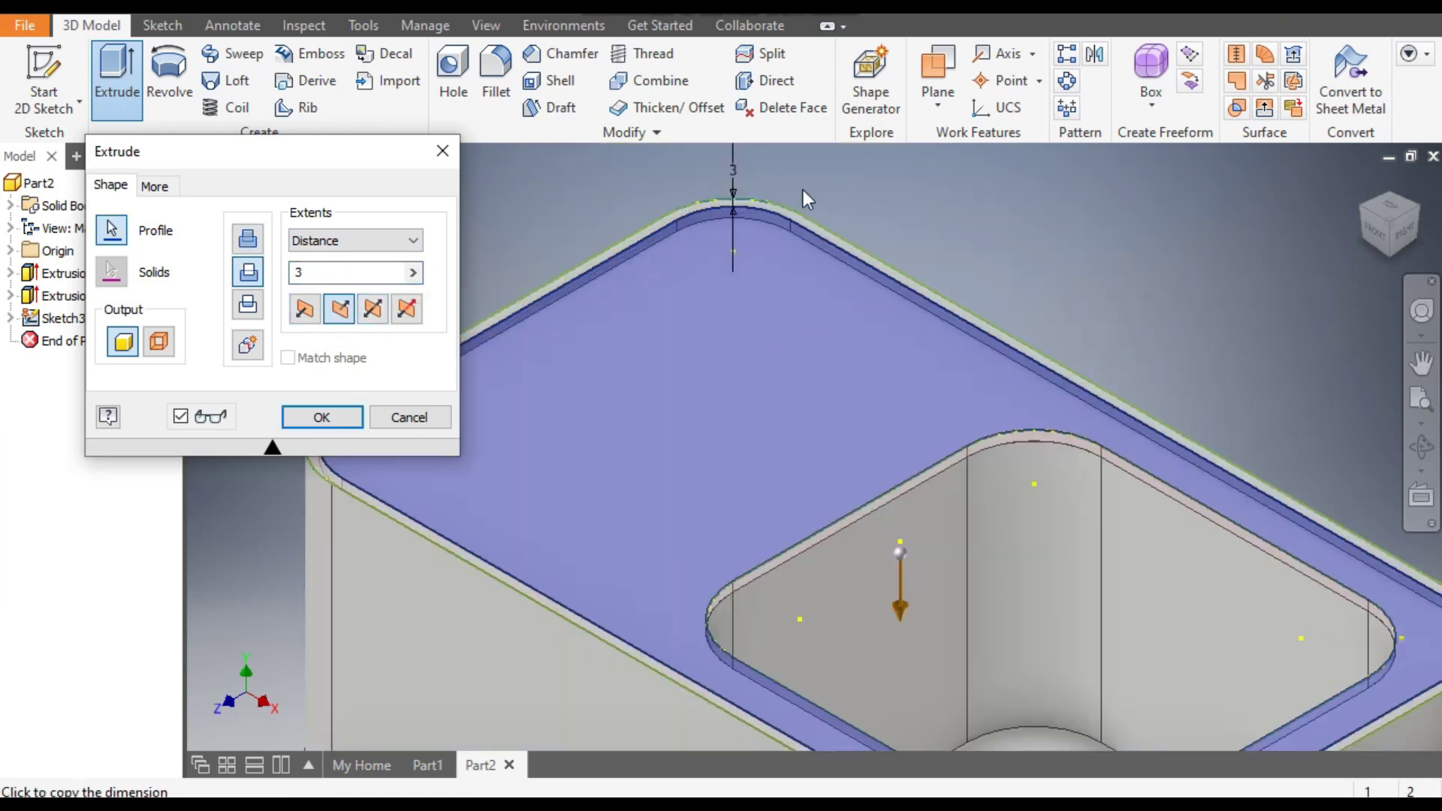
Check the part from the top and home views, then apply the 3 mm recess as a cut
left_click(1390, 221)
scroll(940, 235, "up", 5)
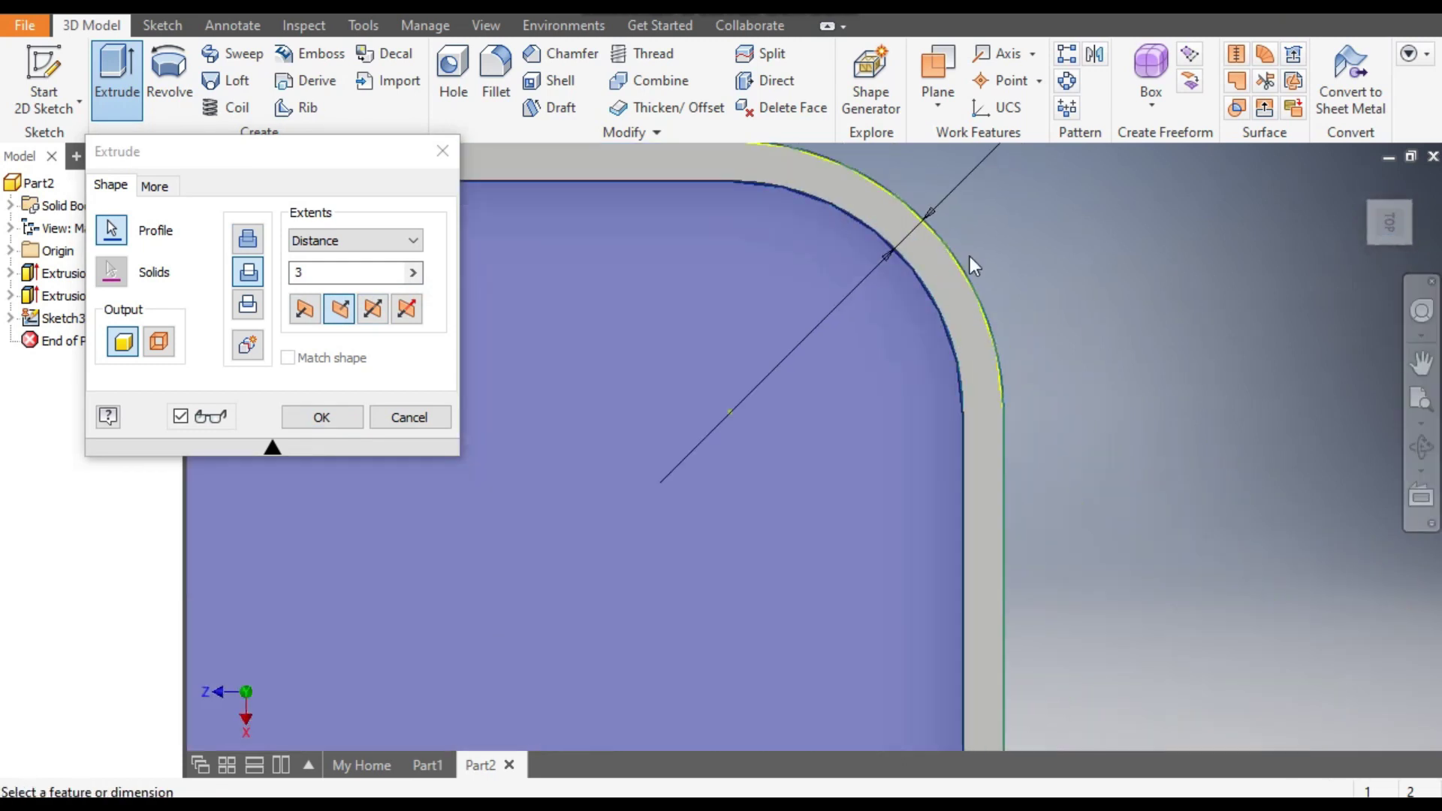
scroll(935, 271, "down", 2)
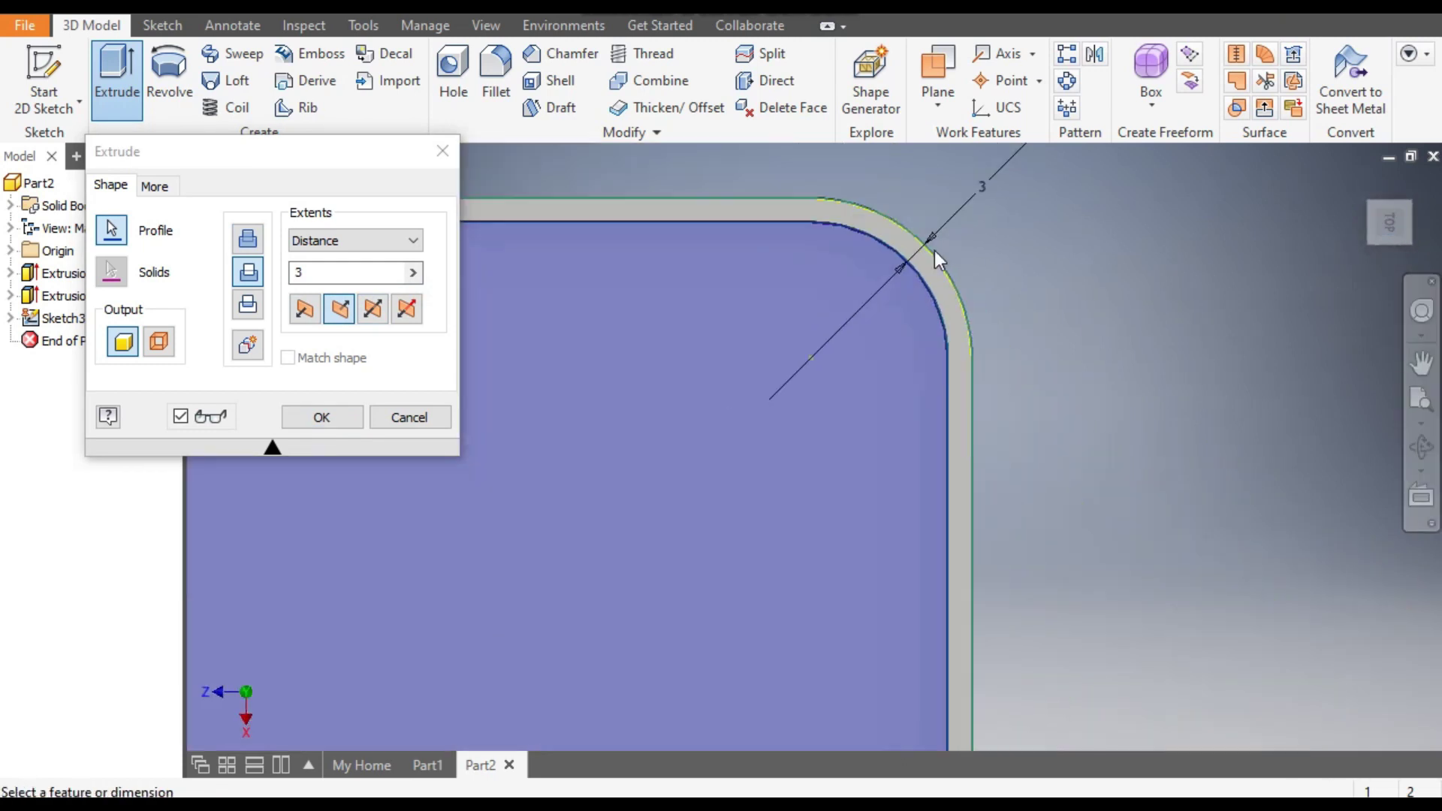
scroll(719, 249, "down", 5)
middle_click_drag(720, 249, 1066, 165)
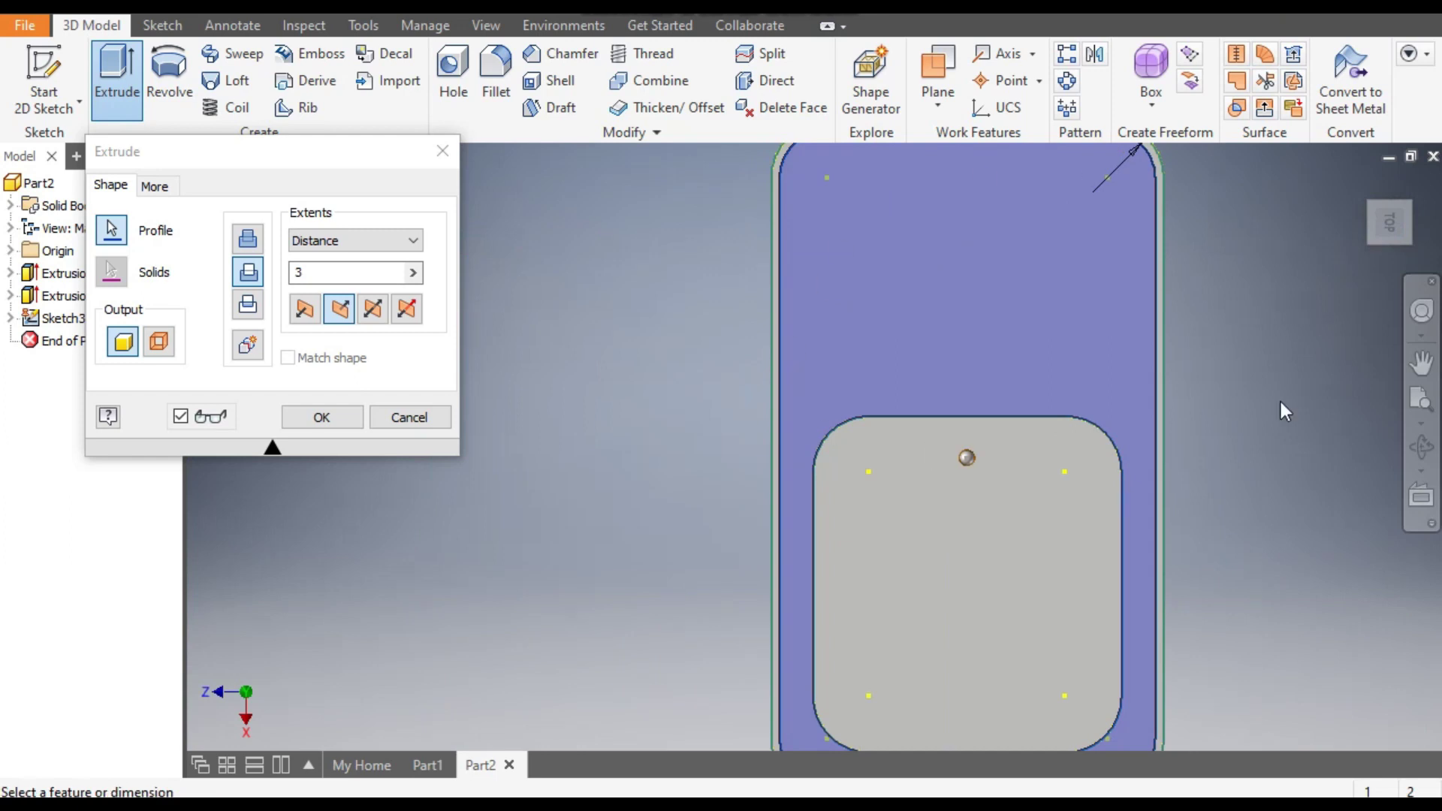
left_click(1403, 179)
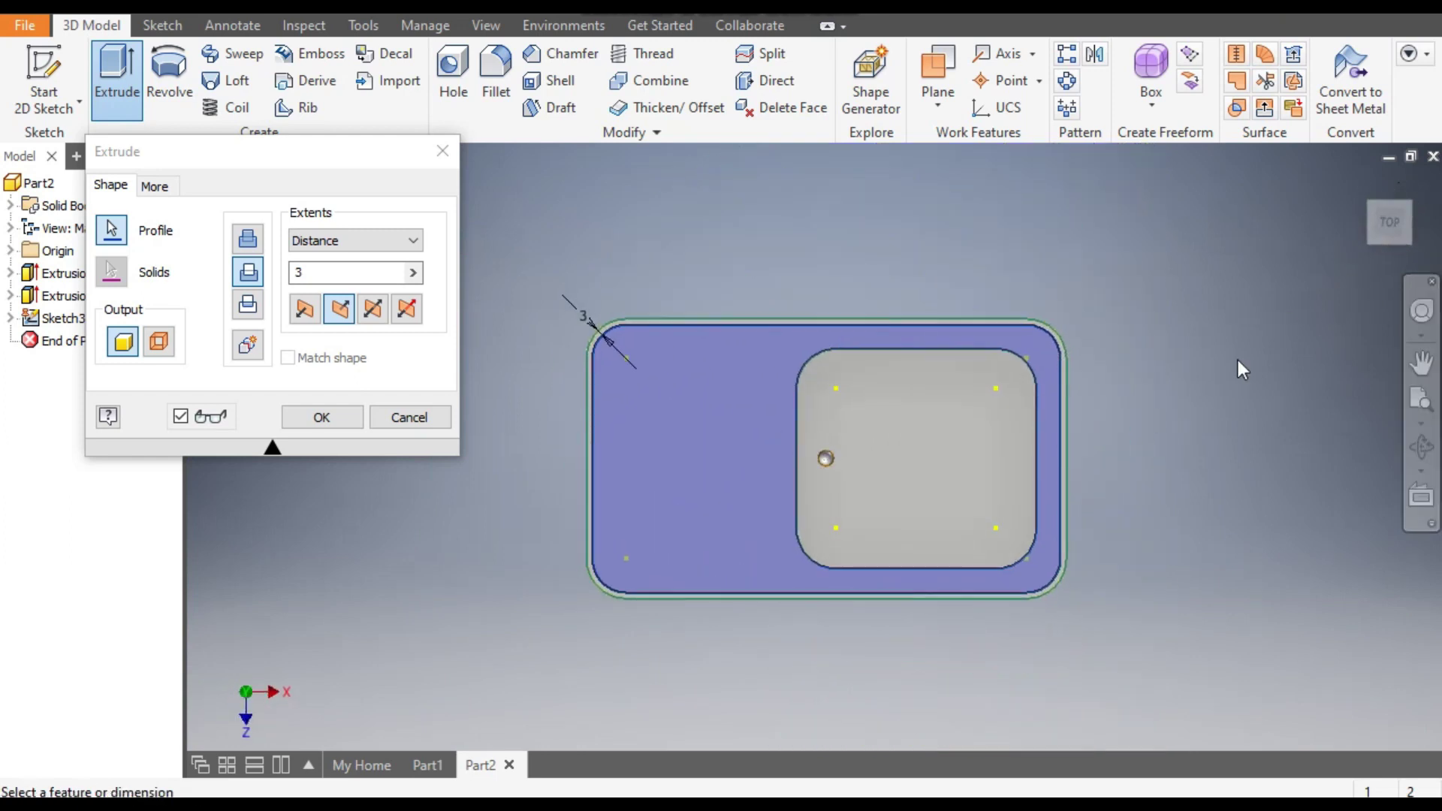
left_click(1369, 184)
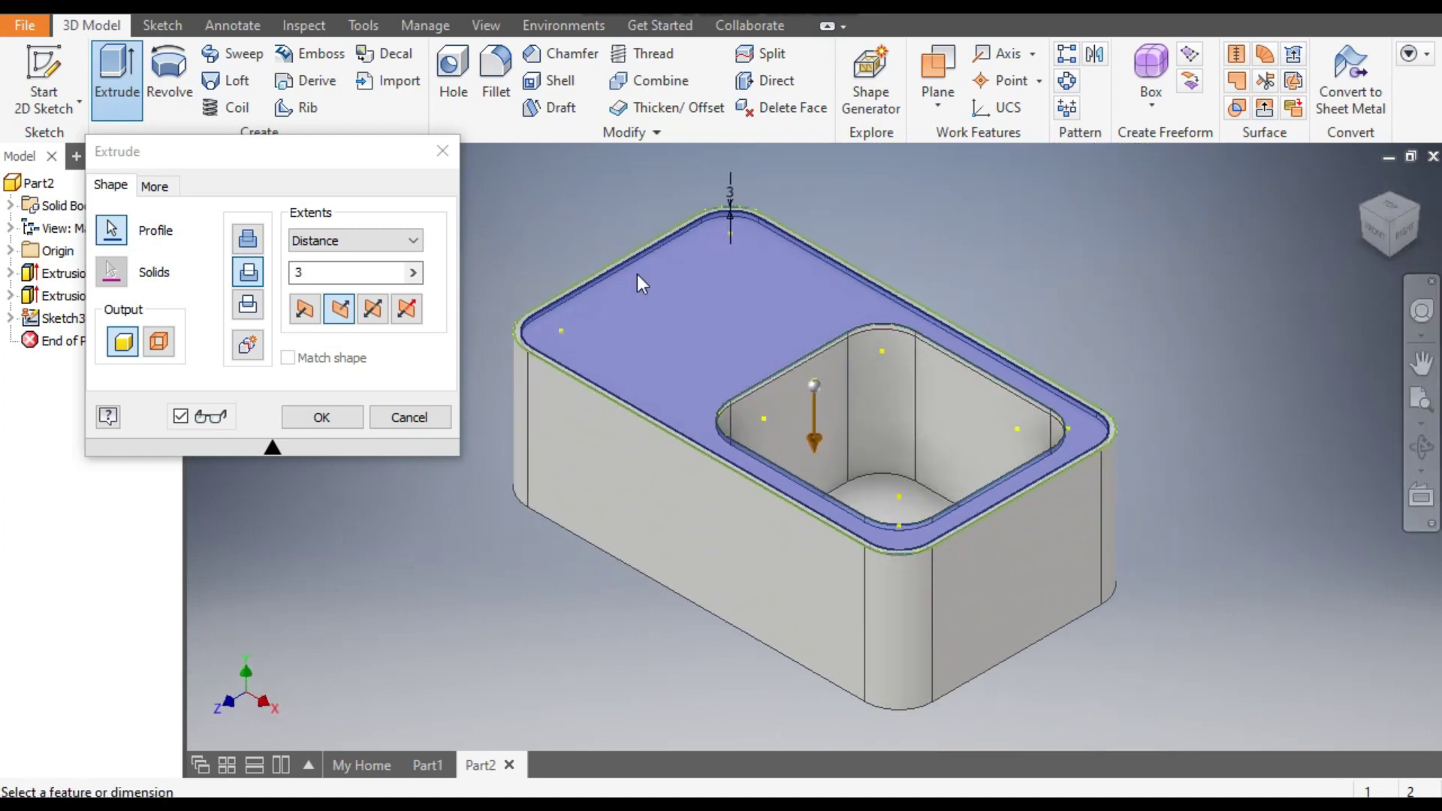
left_click(252, 278)
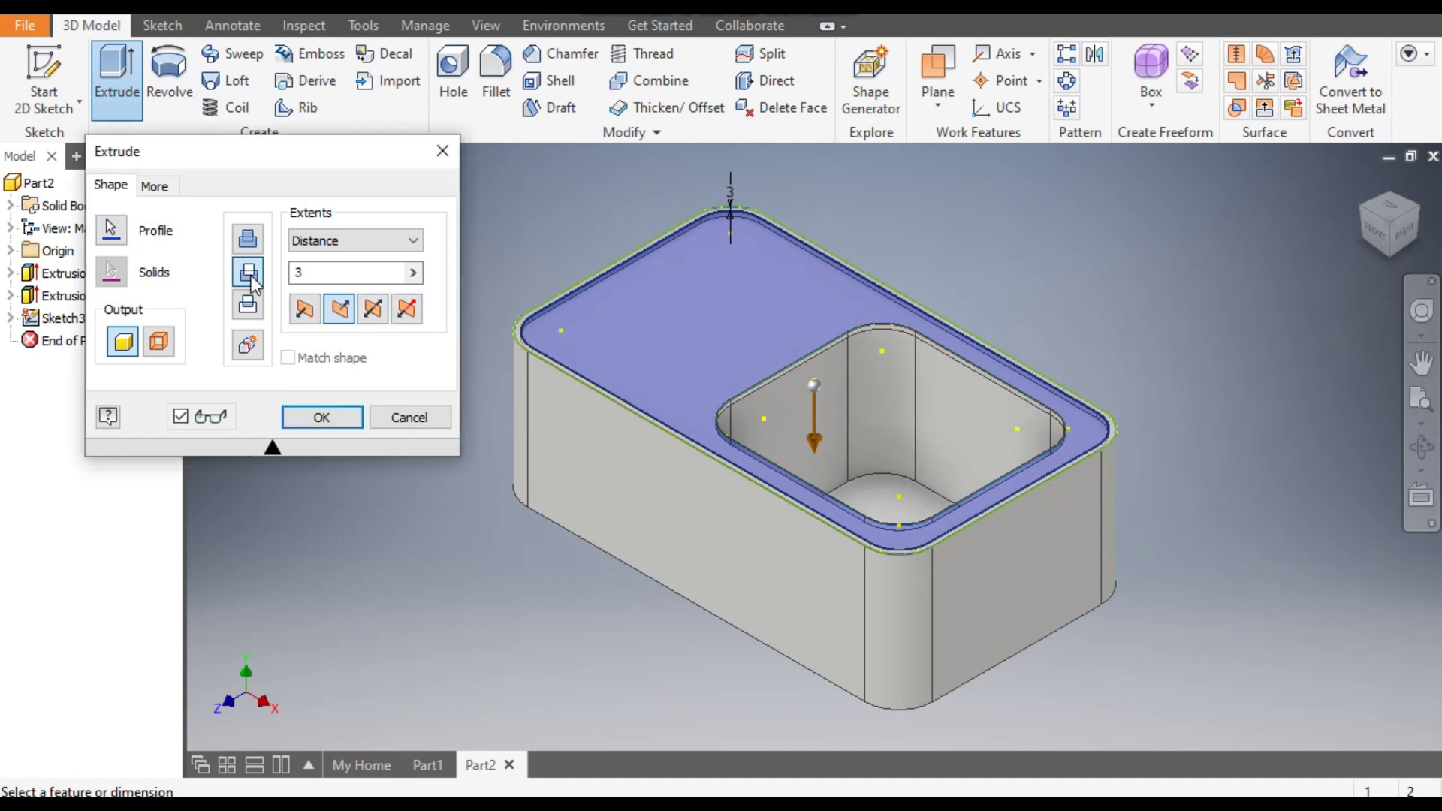
left_click(325, 417)
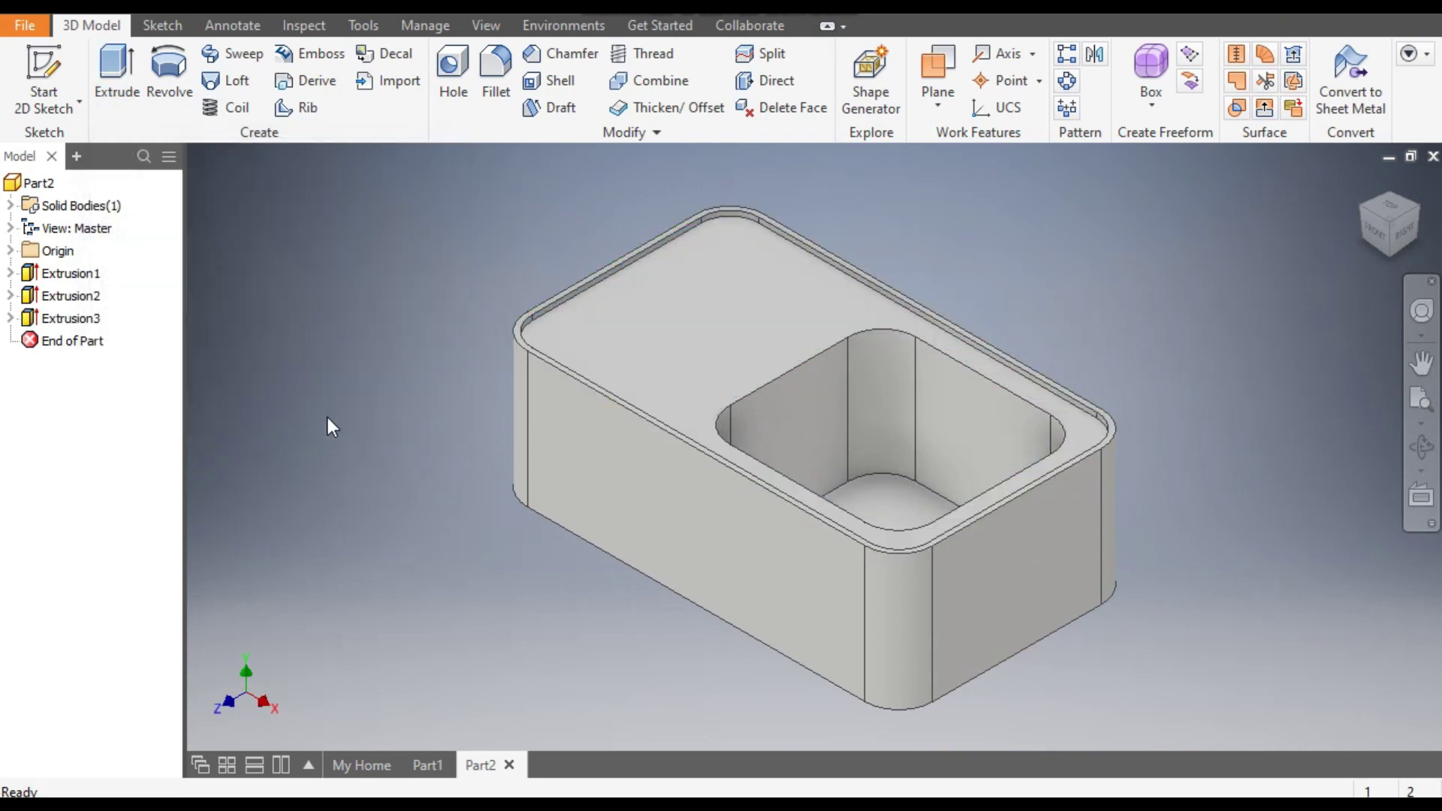
Open Sketch4 on the 3 mm recessed top face inside the rim
scroll(916, 248, "up", 3)
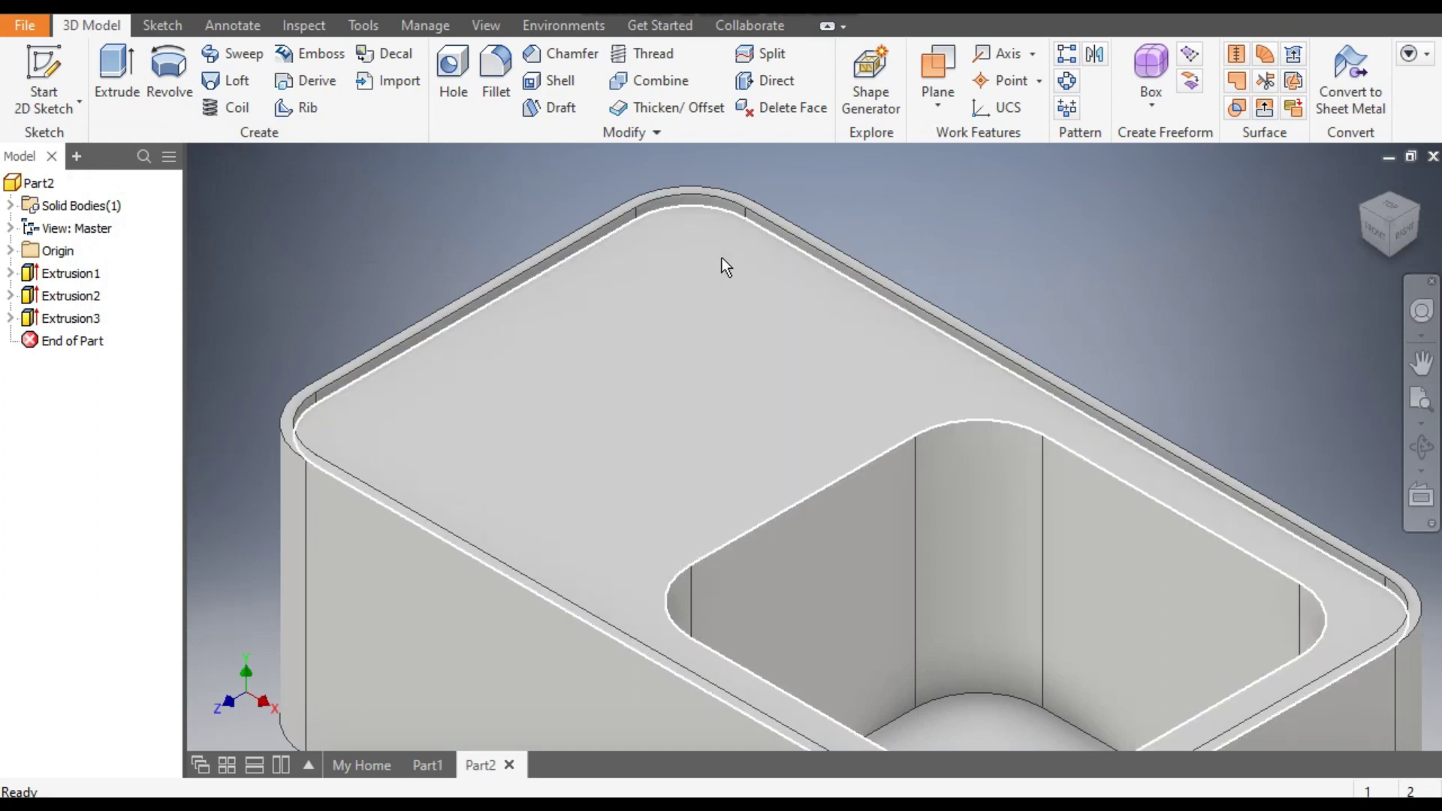
mouse_move(721, 257)
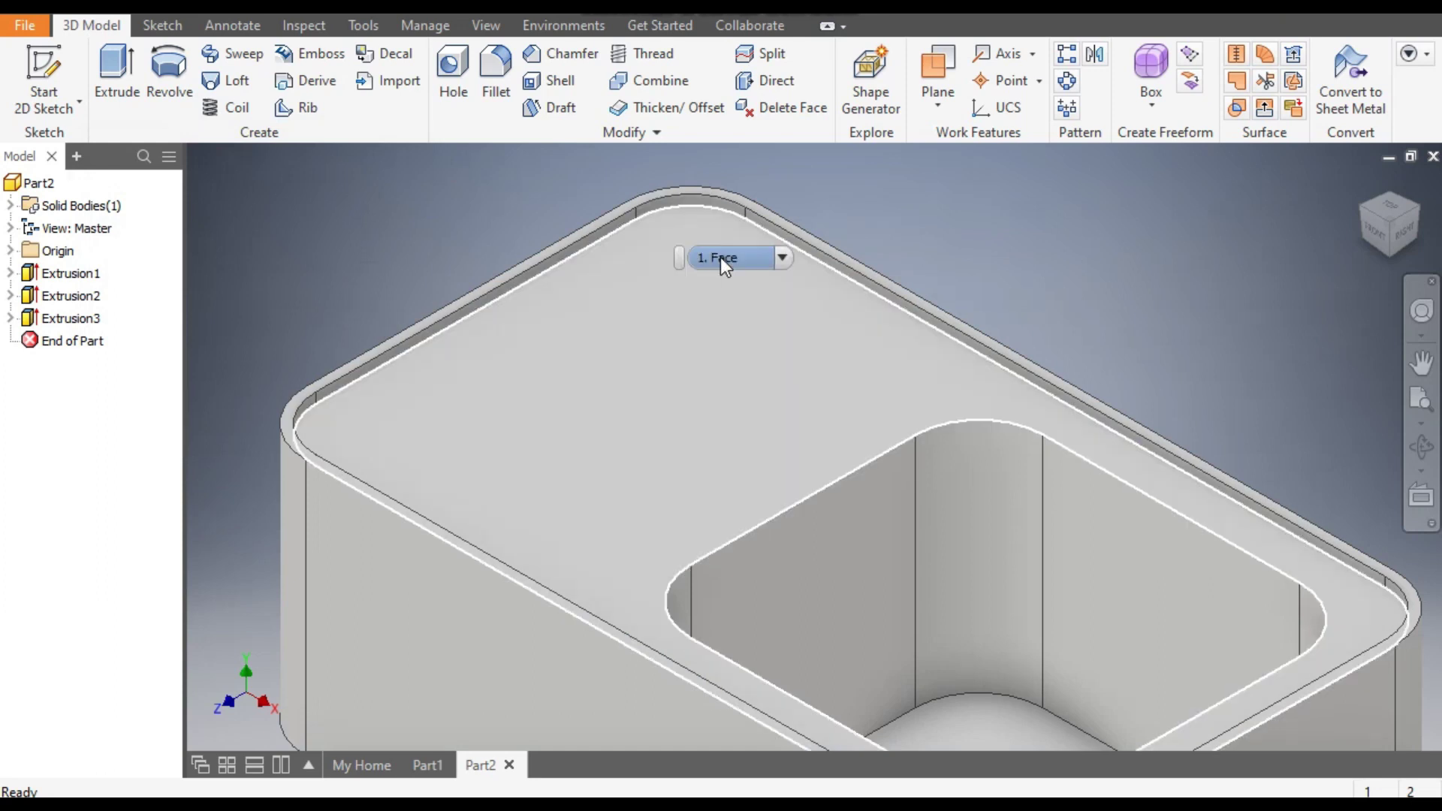
left_click(693, 339)
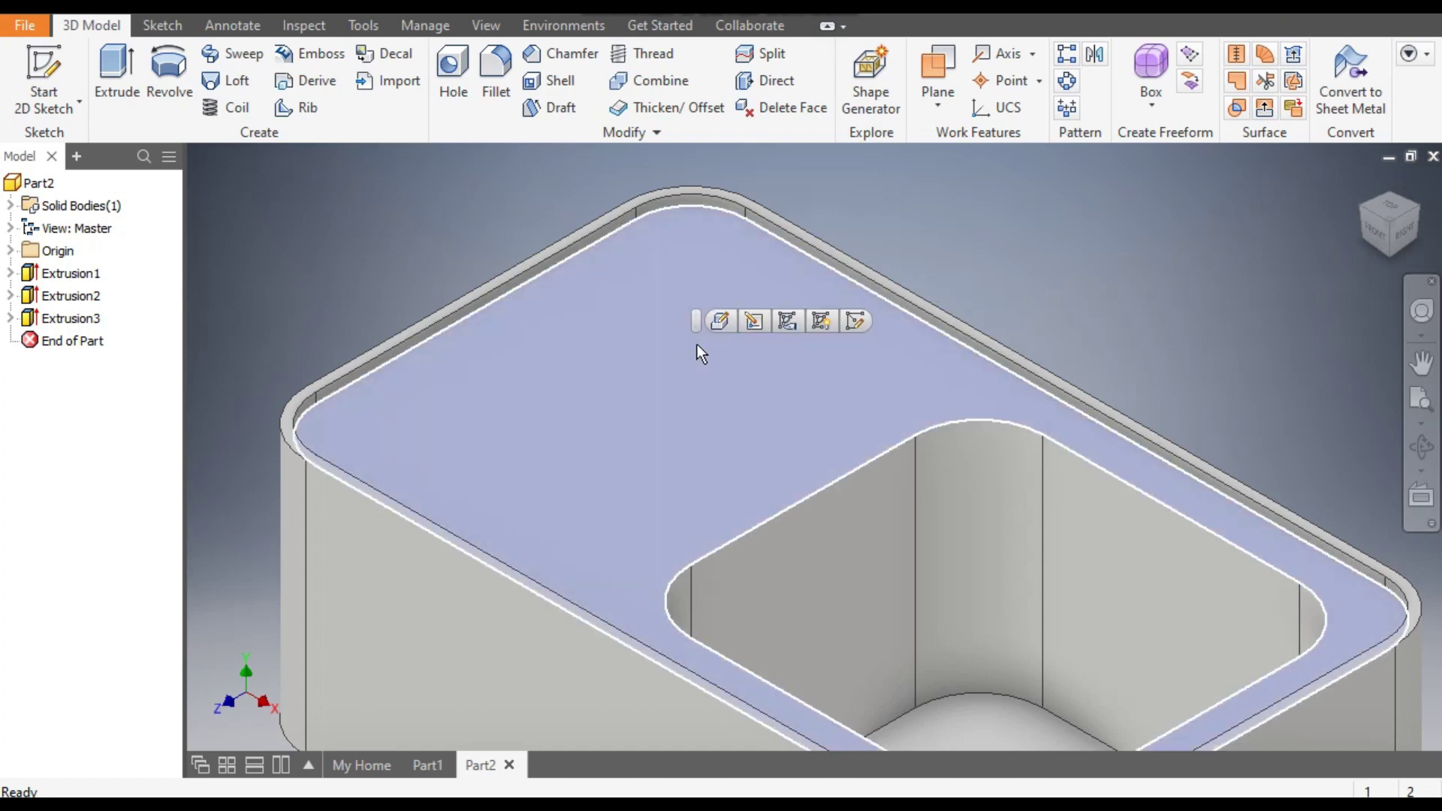
left_click(853, 317)
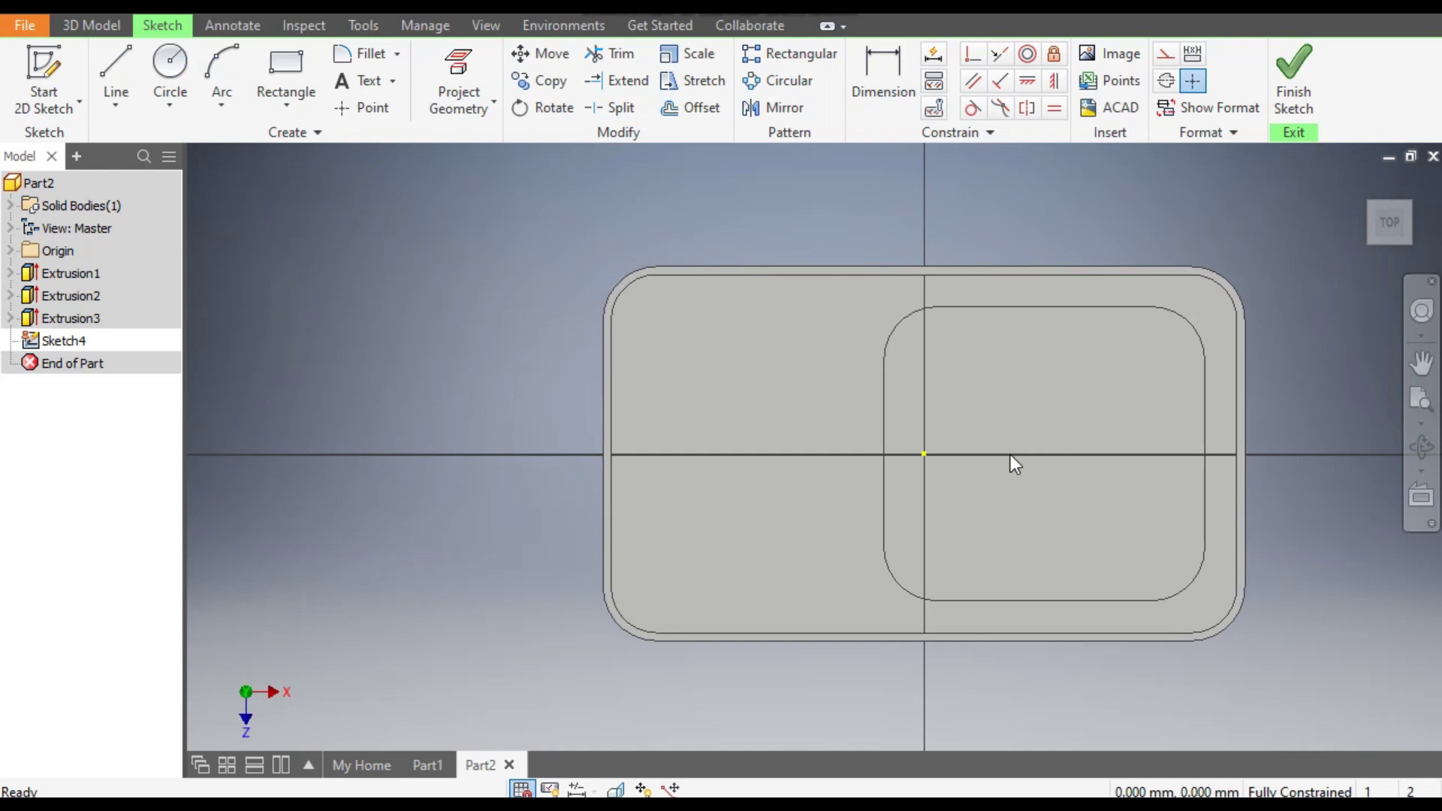
Draw a horizontal center-to-center slot starting on the horizontal axis
left_click(290, 105)
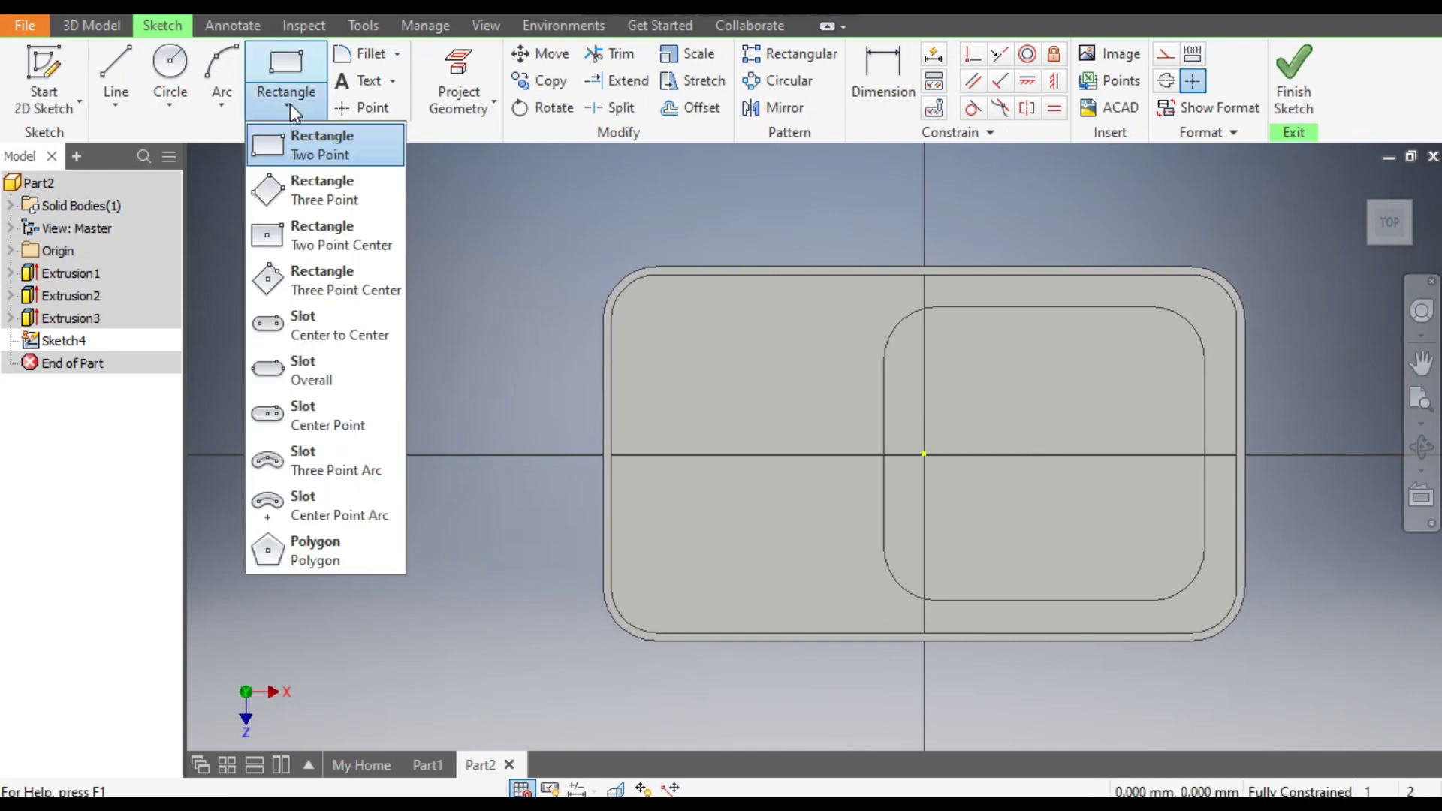
left_click(322, 334)
left_click(689, 453)
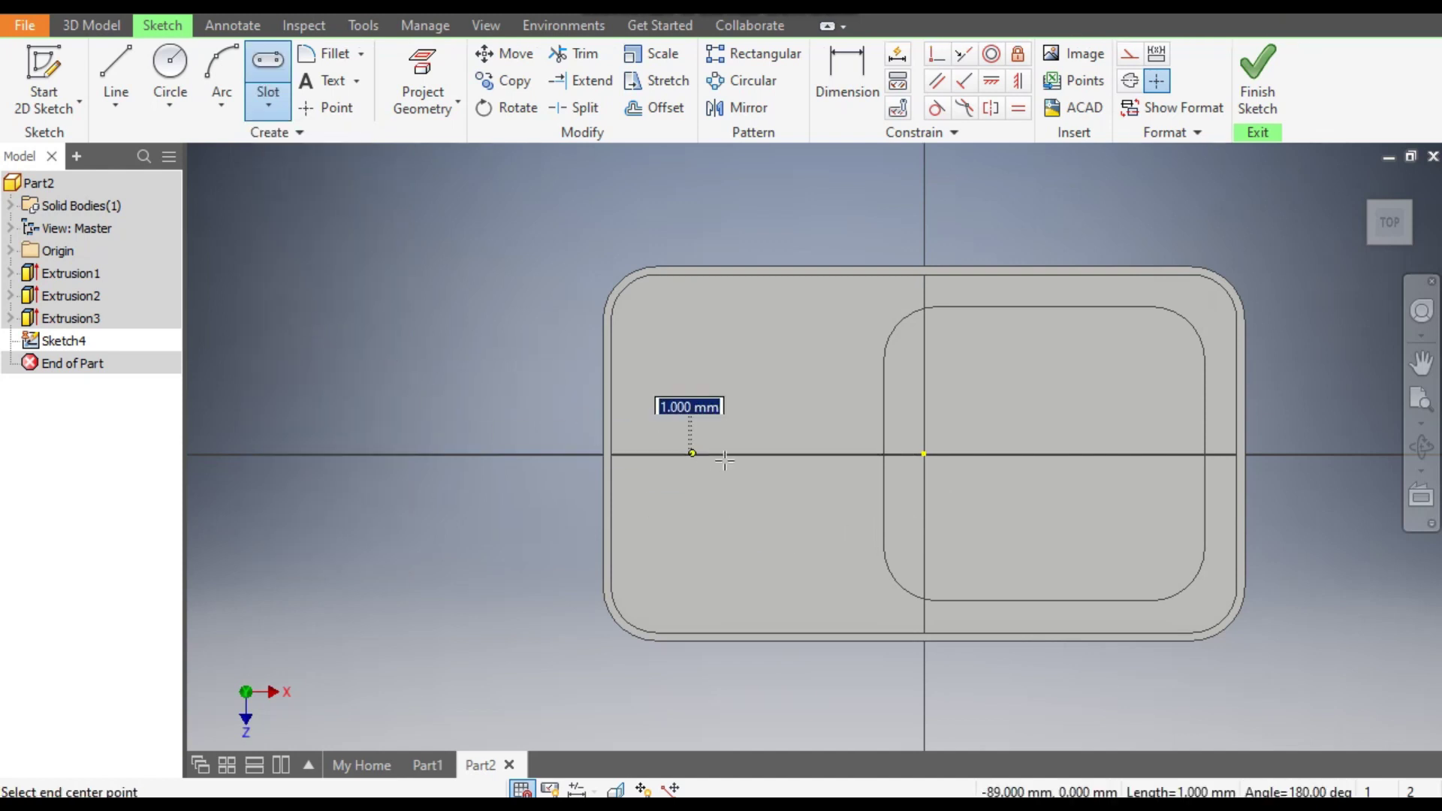
left_click(824, 454)
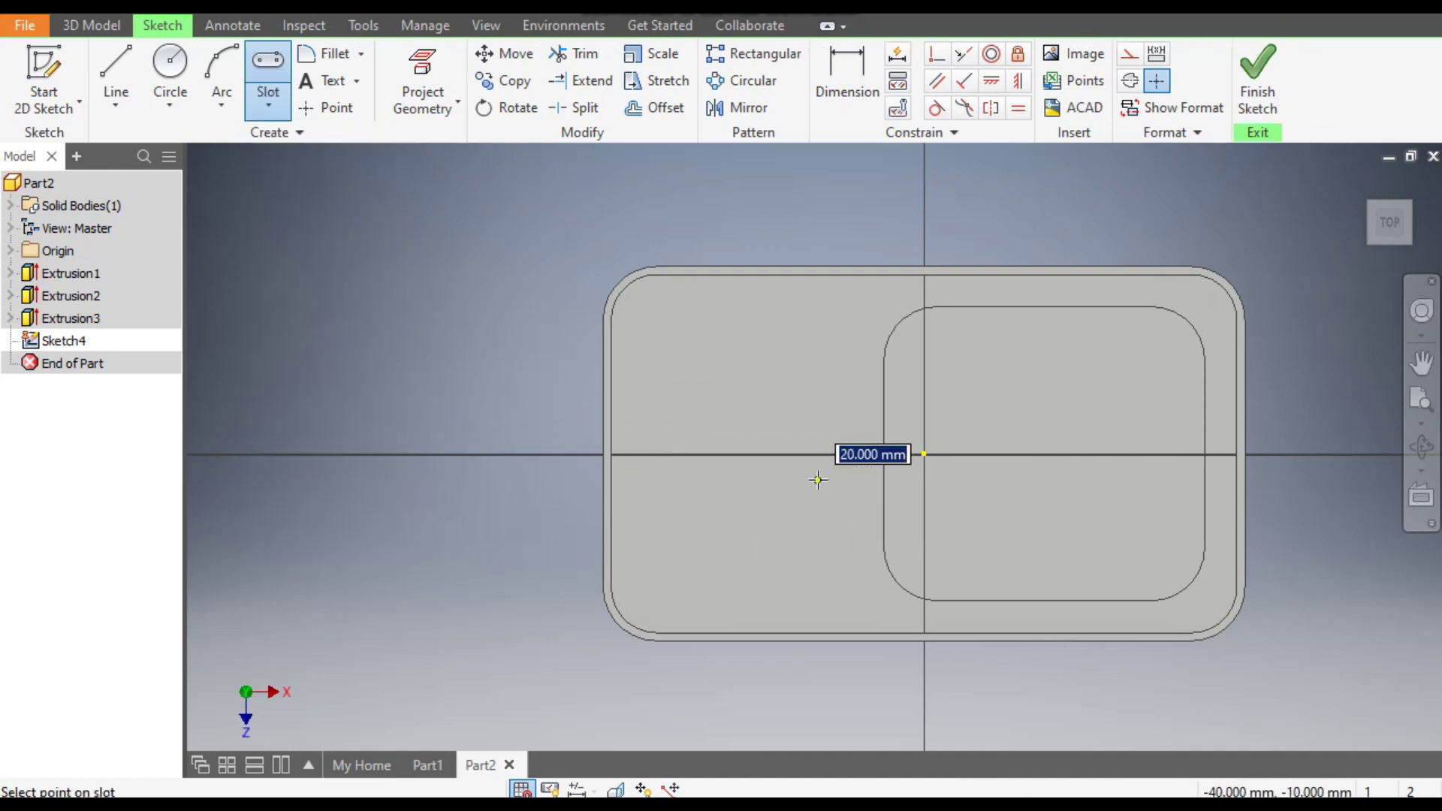
left_click(821, 477)
Dimension the slot with a 65 mm length and a 7 mm end radius
left_click(849, 68)
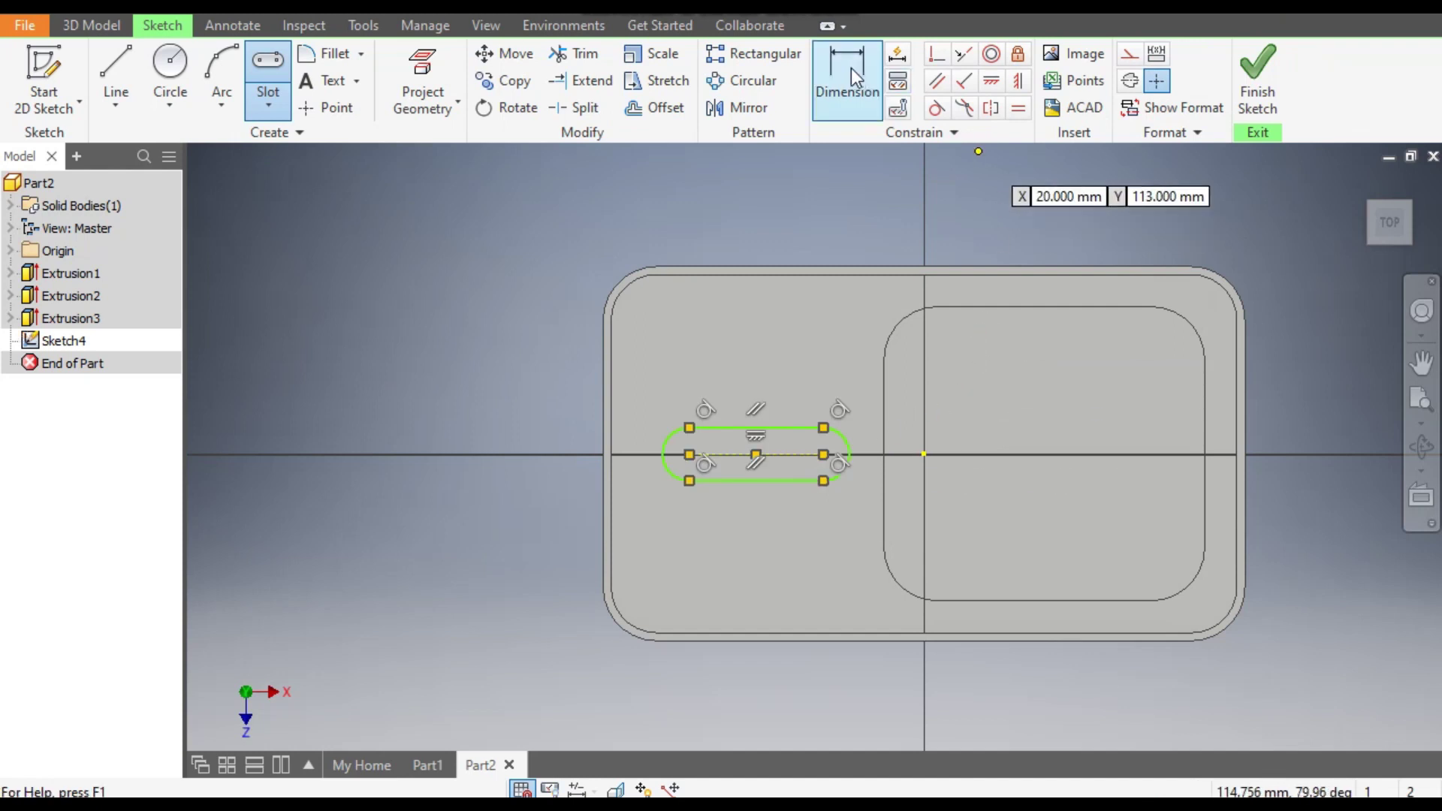
left_click(792, 453)
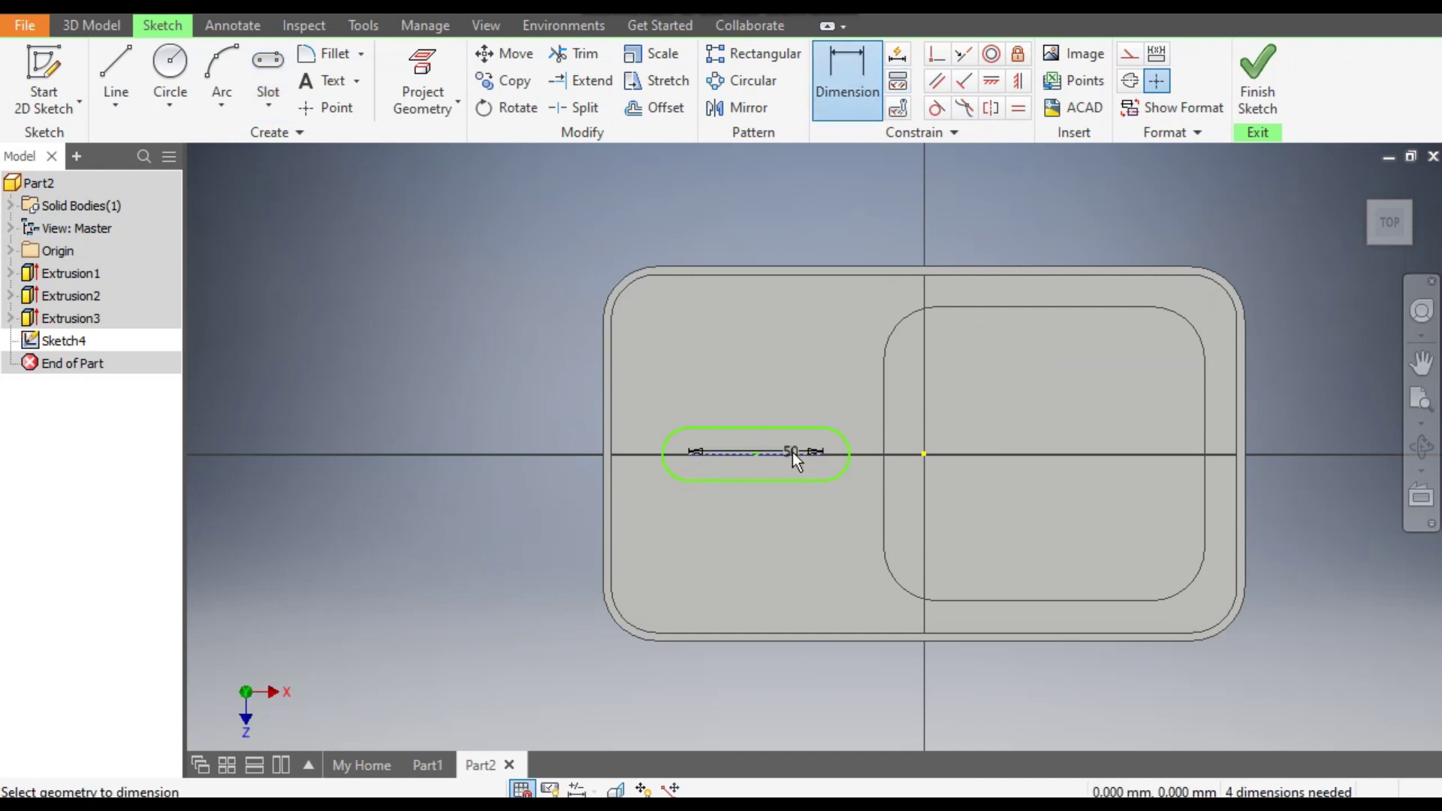
left_click(786, 394)
type("65")
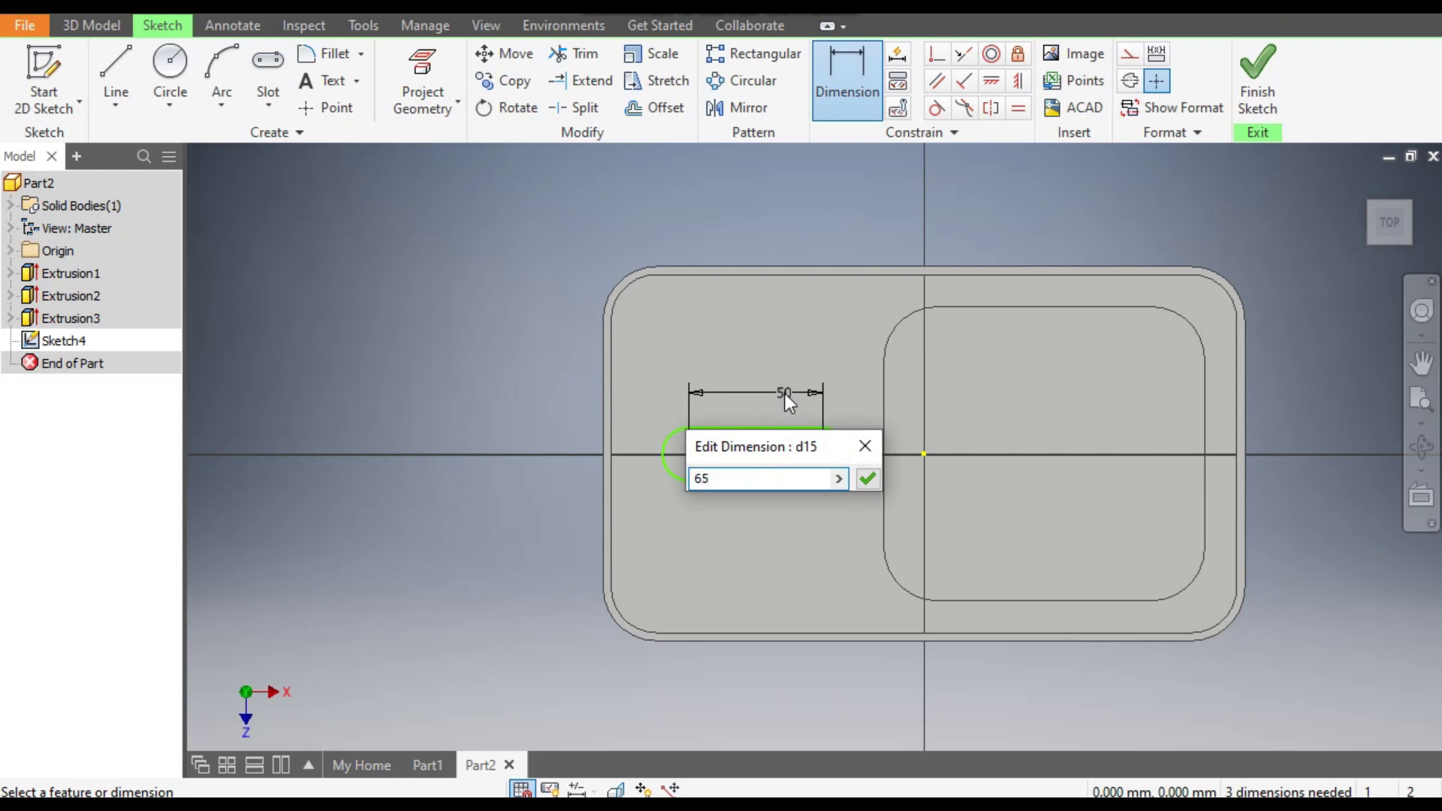
key("Return")
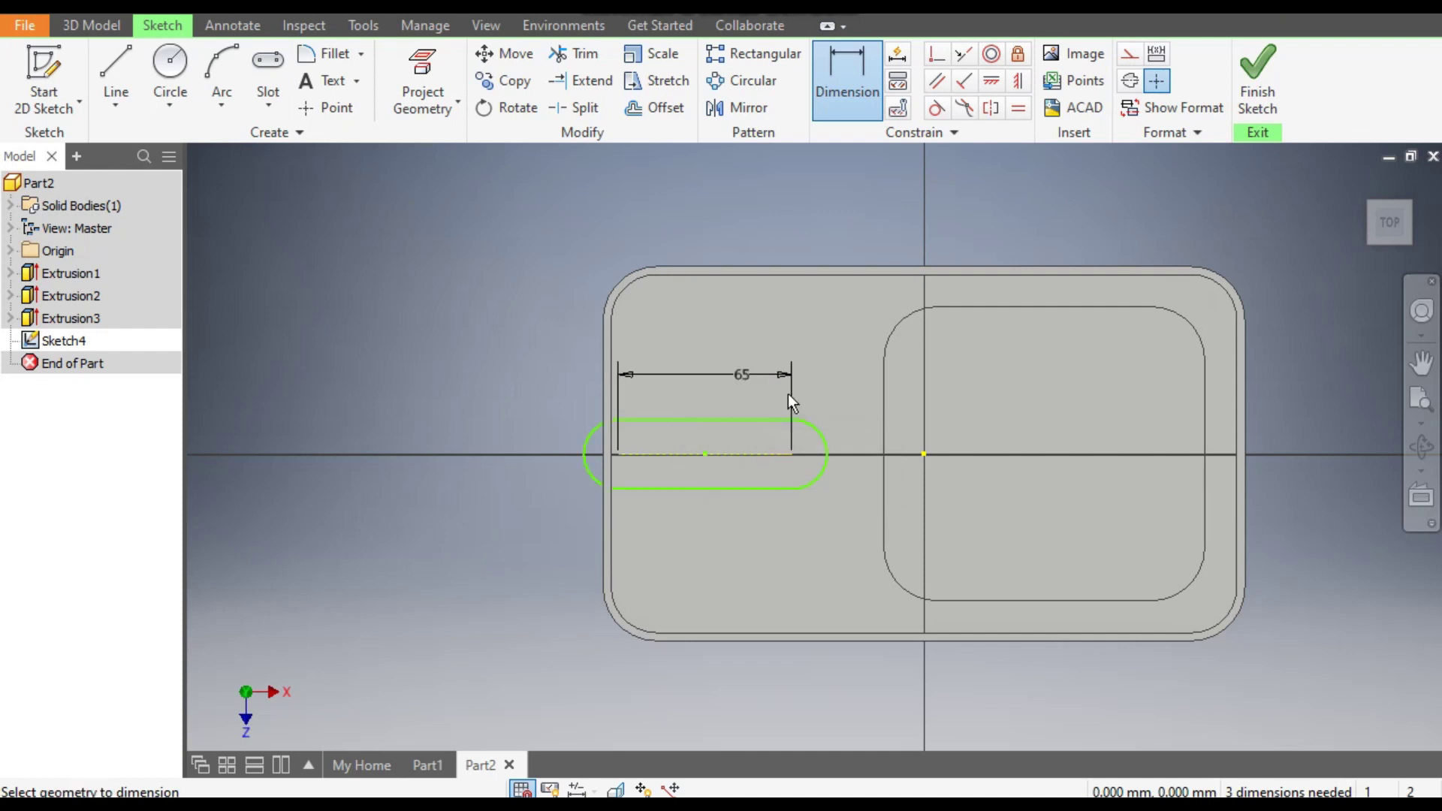
left_click(826, 441)
left_click(845, 417)
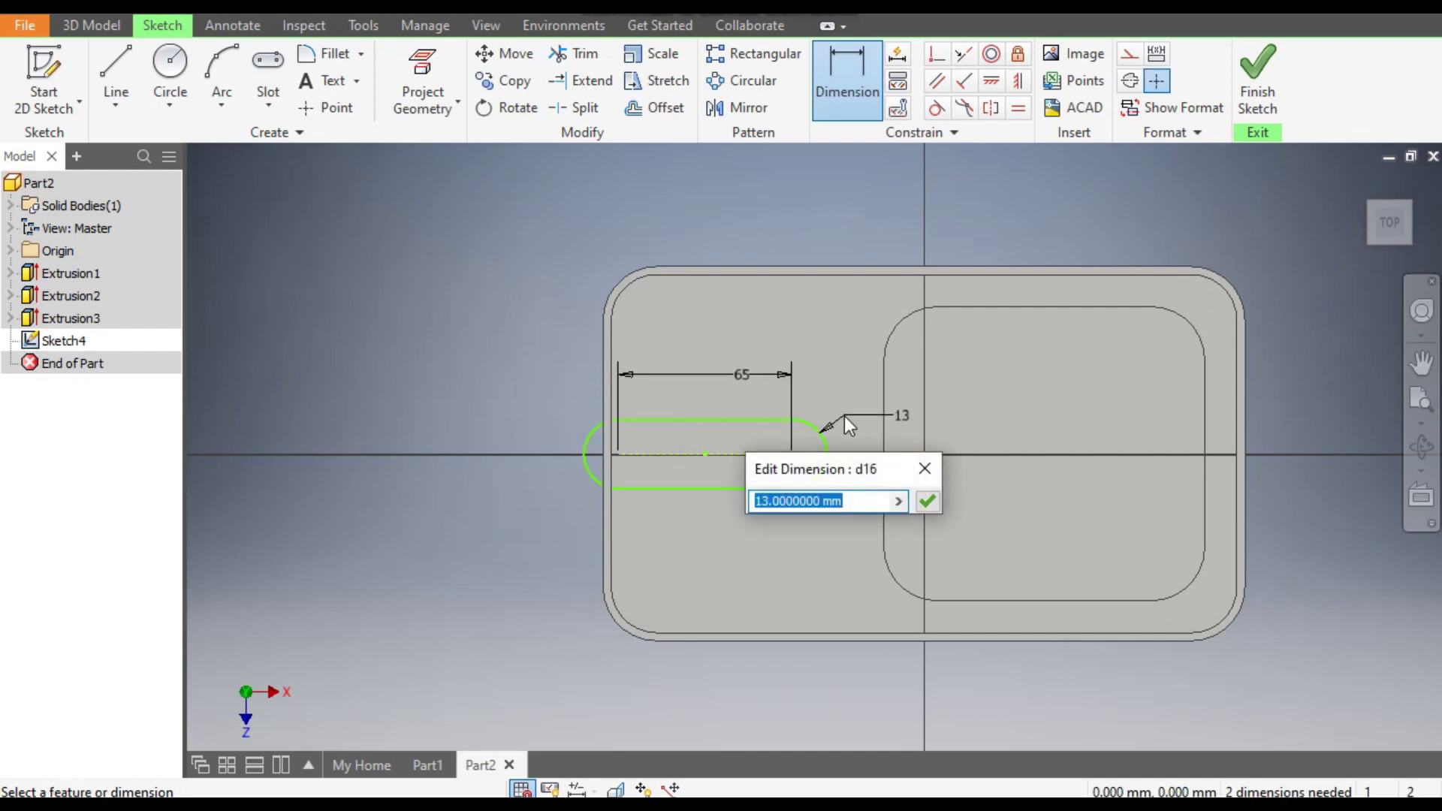
type("7")
key("Return")
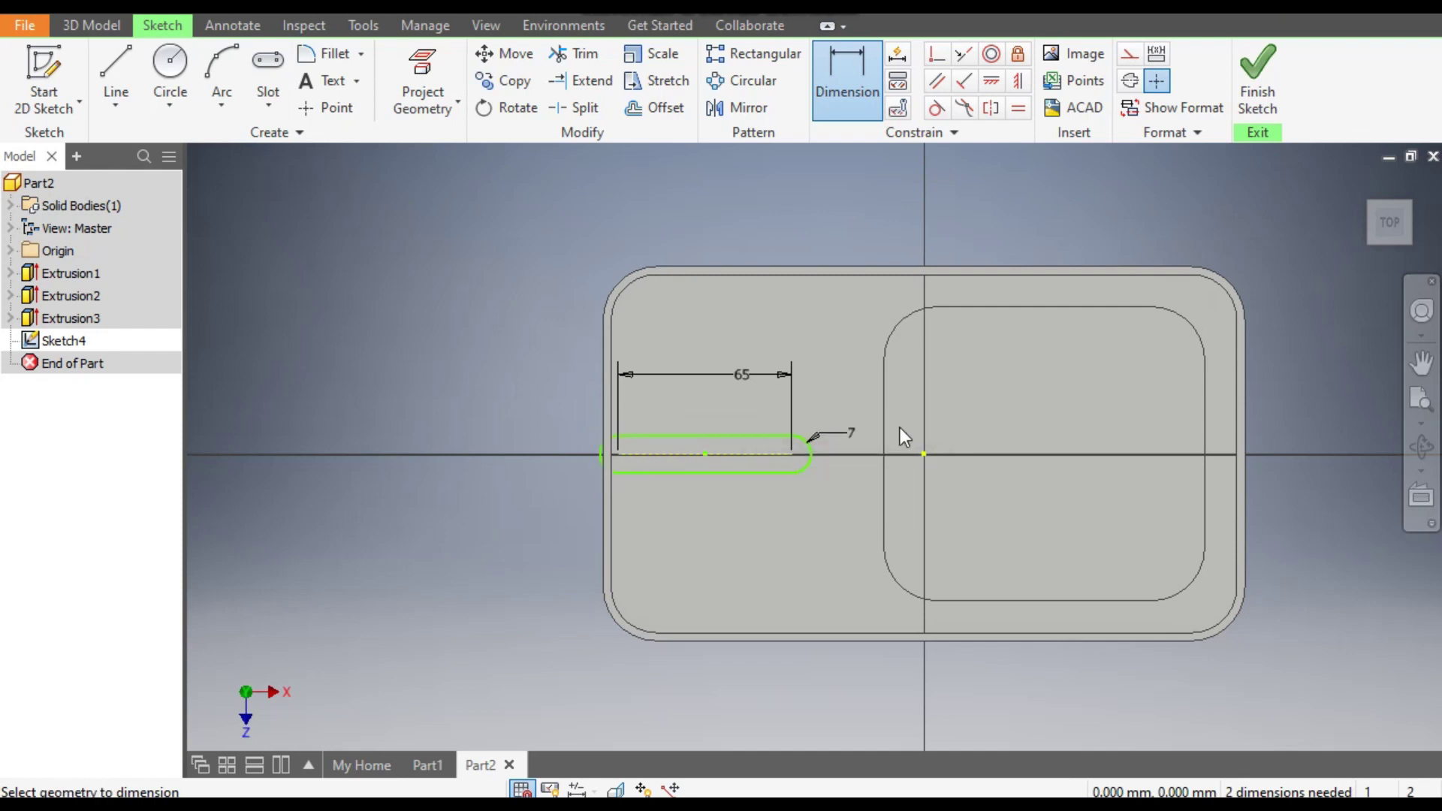
Place the slot 20 mm from the bowl edge and level its centre with the origin
left_click(793, 454)
left_click(884, 485)
left_click(859, 495)
type("2")
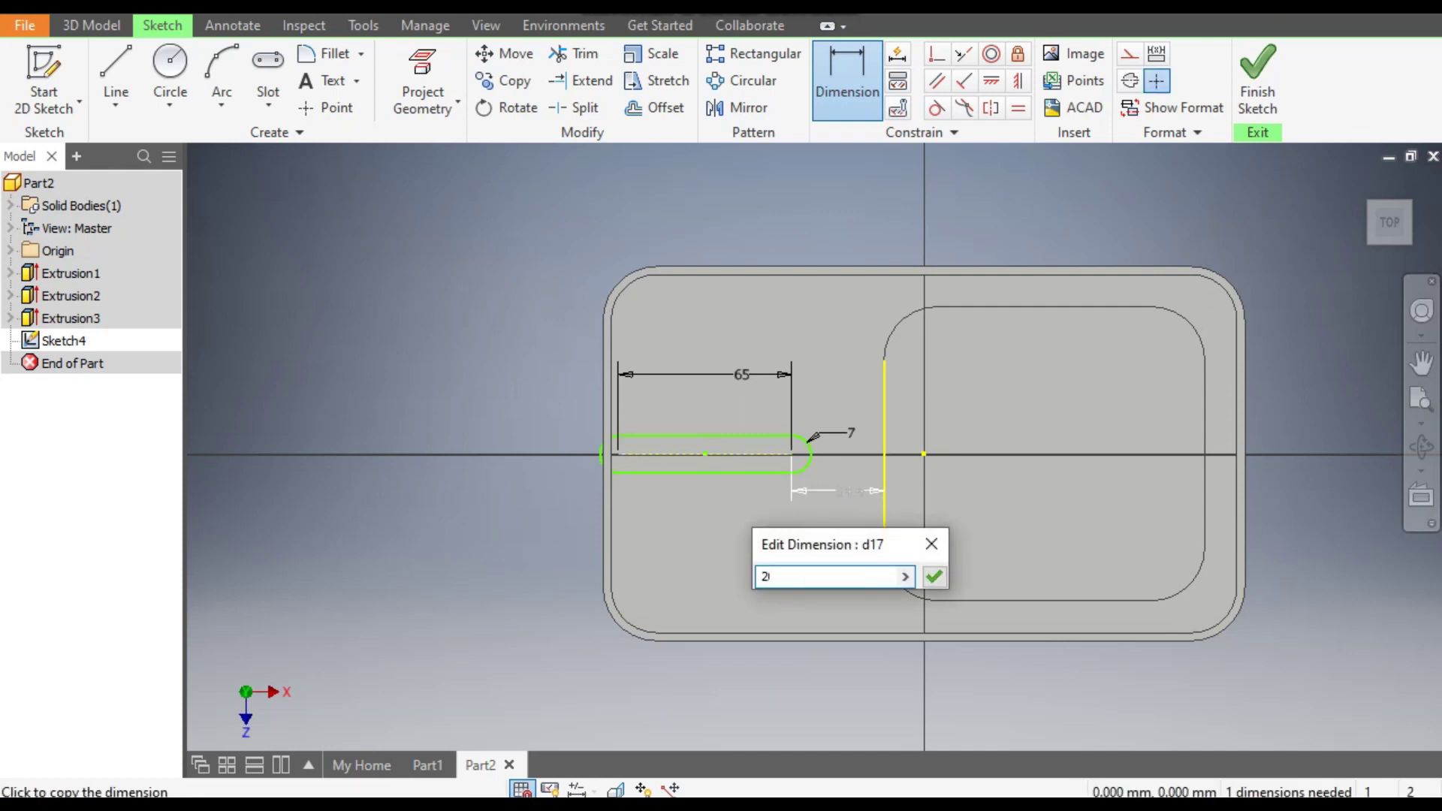
type("0")
key("Return")
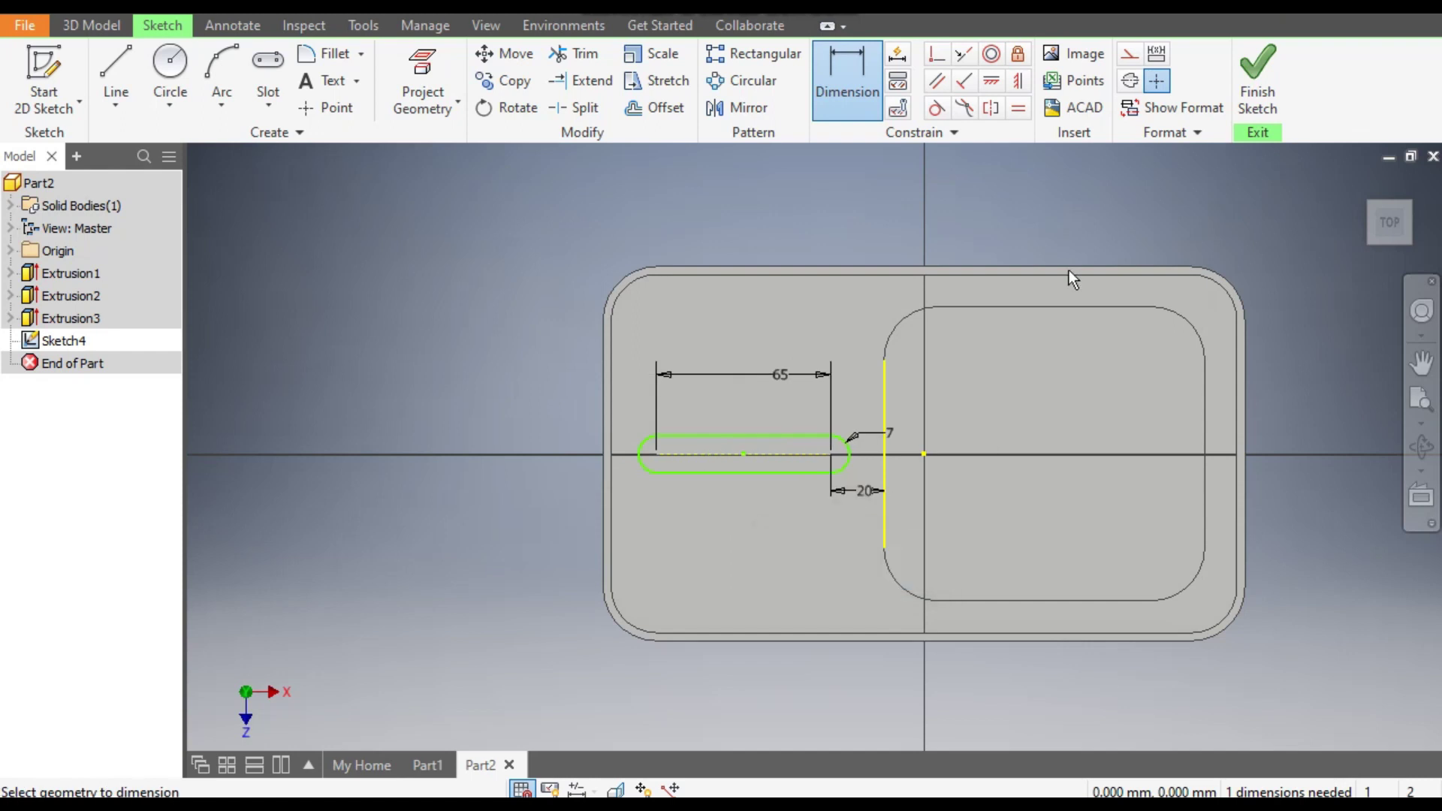
left_click(992, 84)
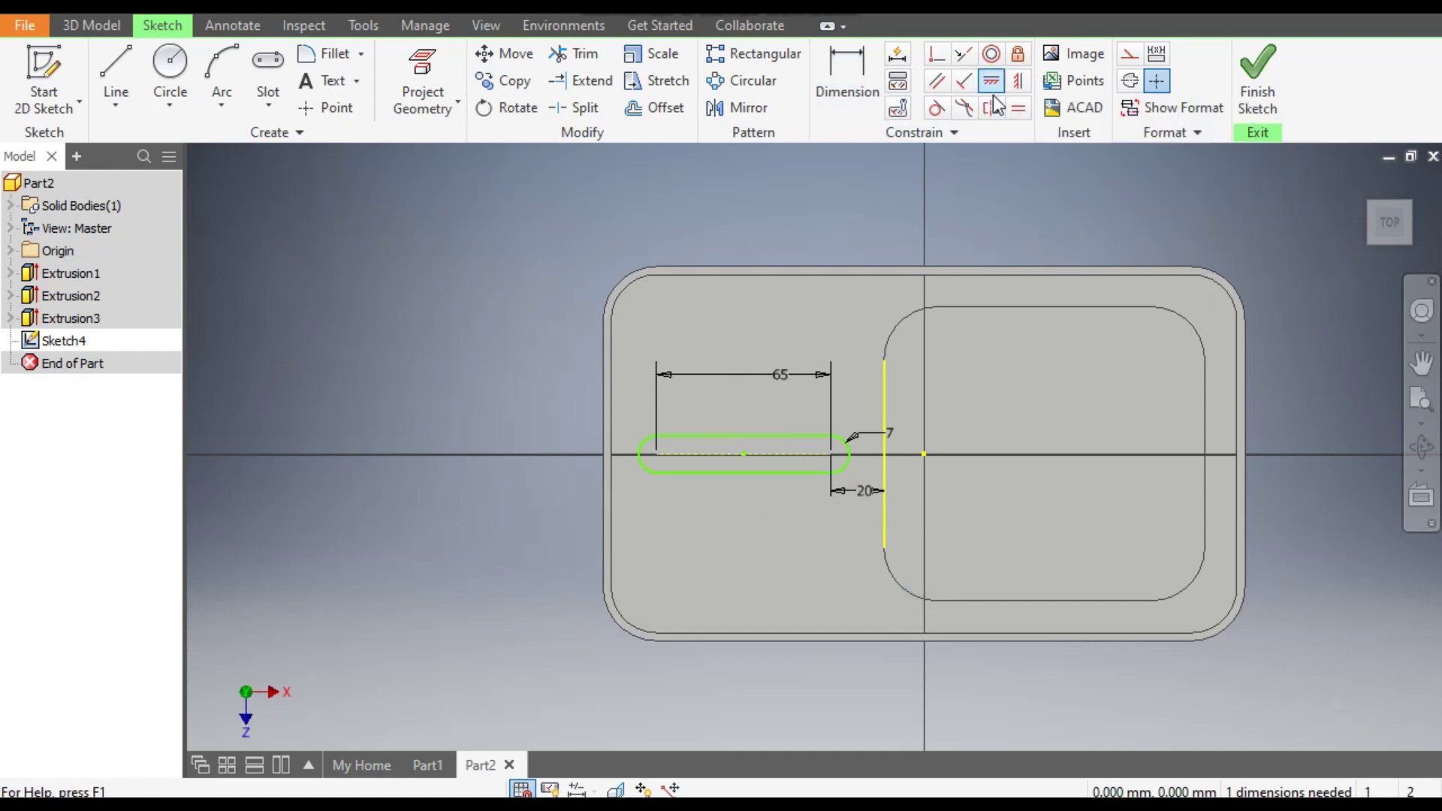
left_click(925, 454)
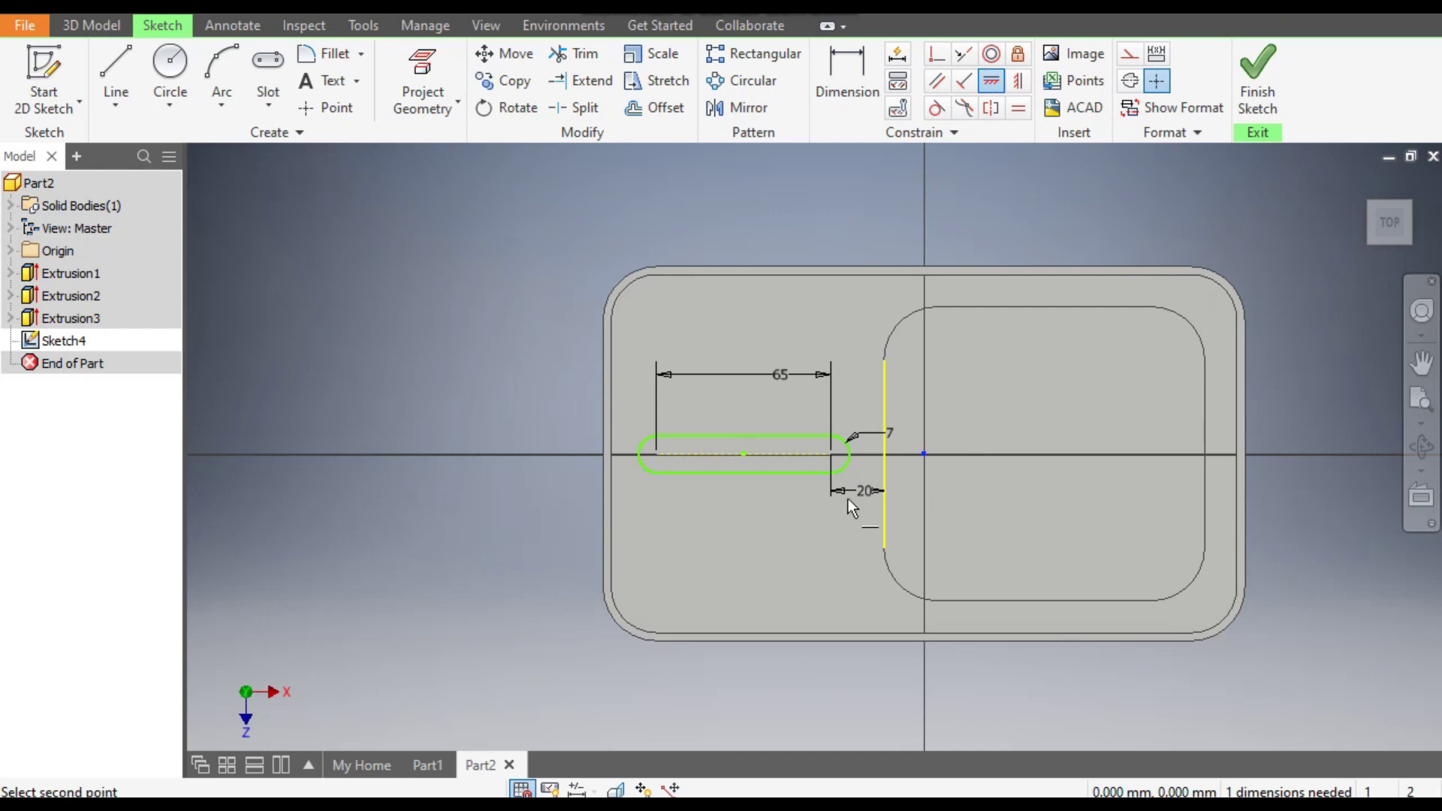
left_click(747, 454)
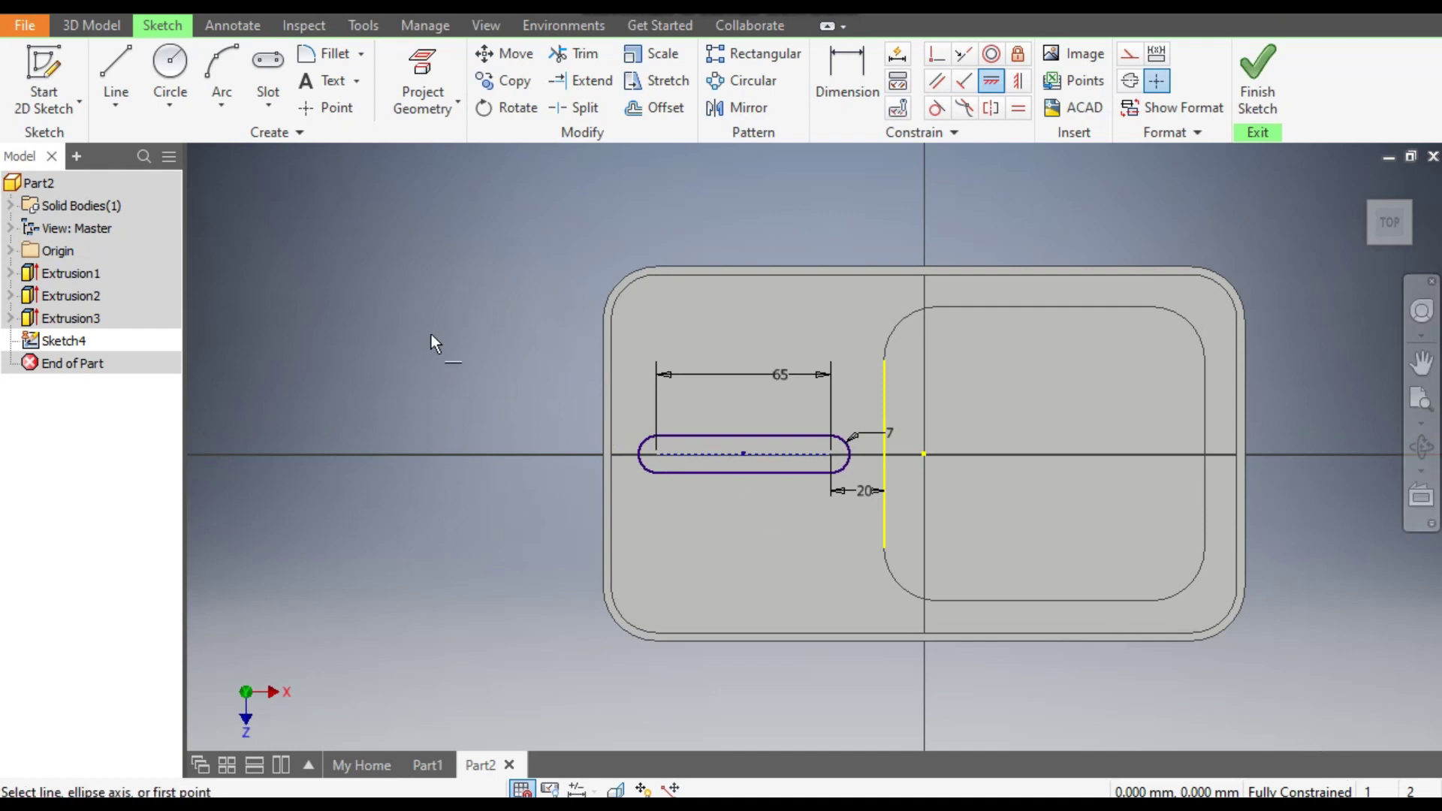
Pattern the slot downward along the vertical line: 3 copies at 20 mm spacing
left_click(746, 57)
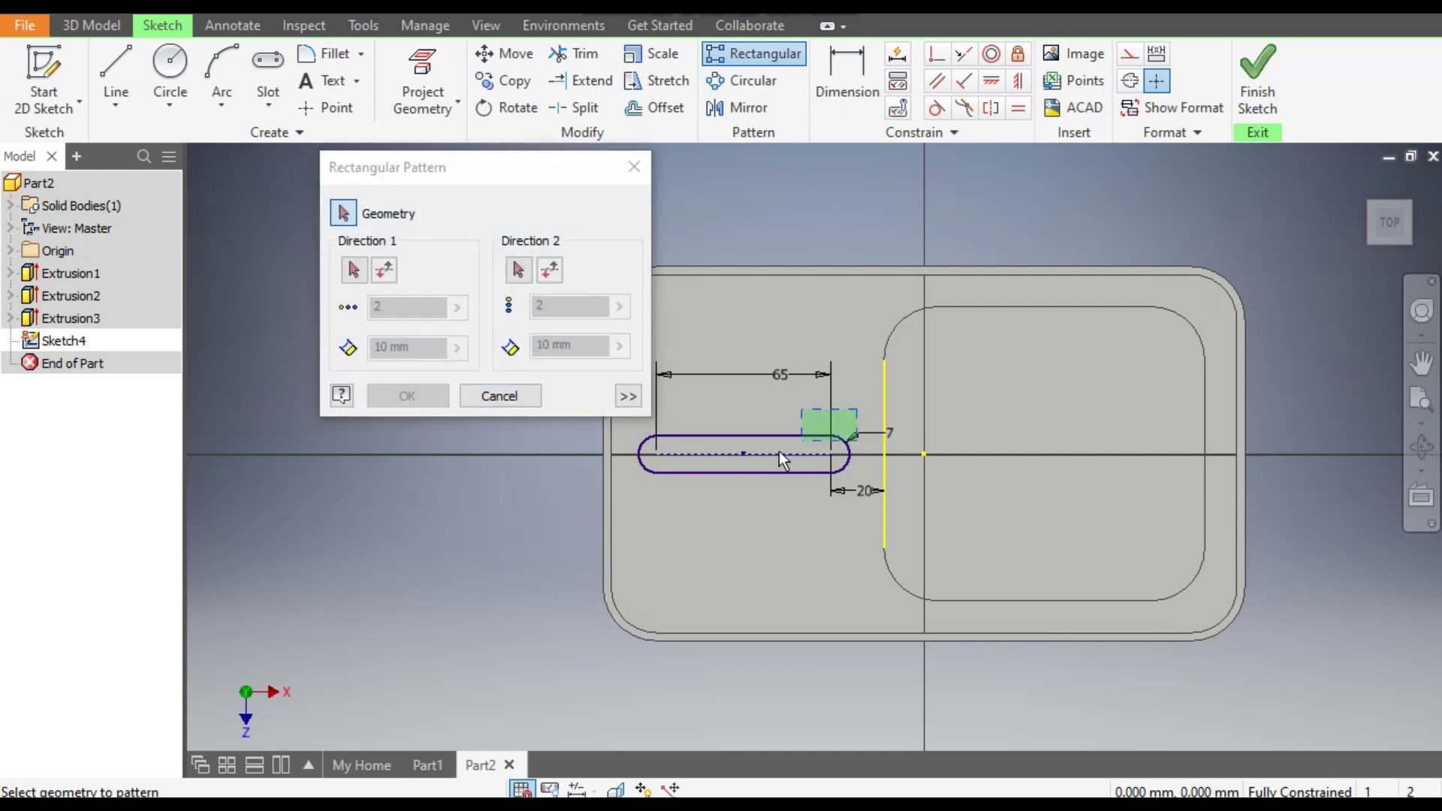
left_click(637, 483)
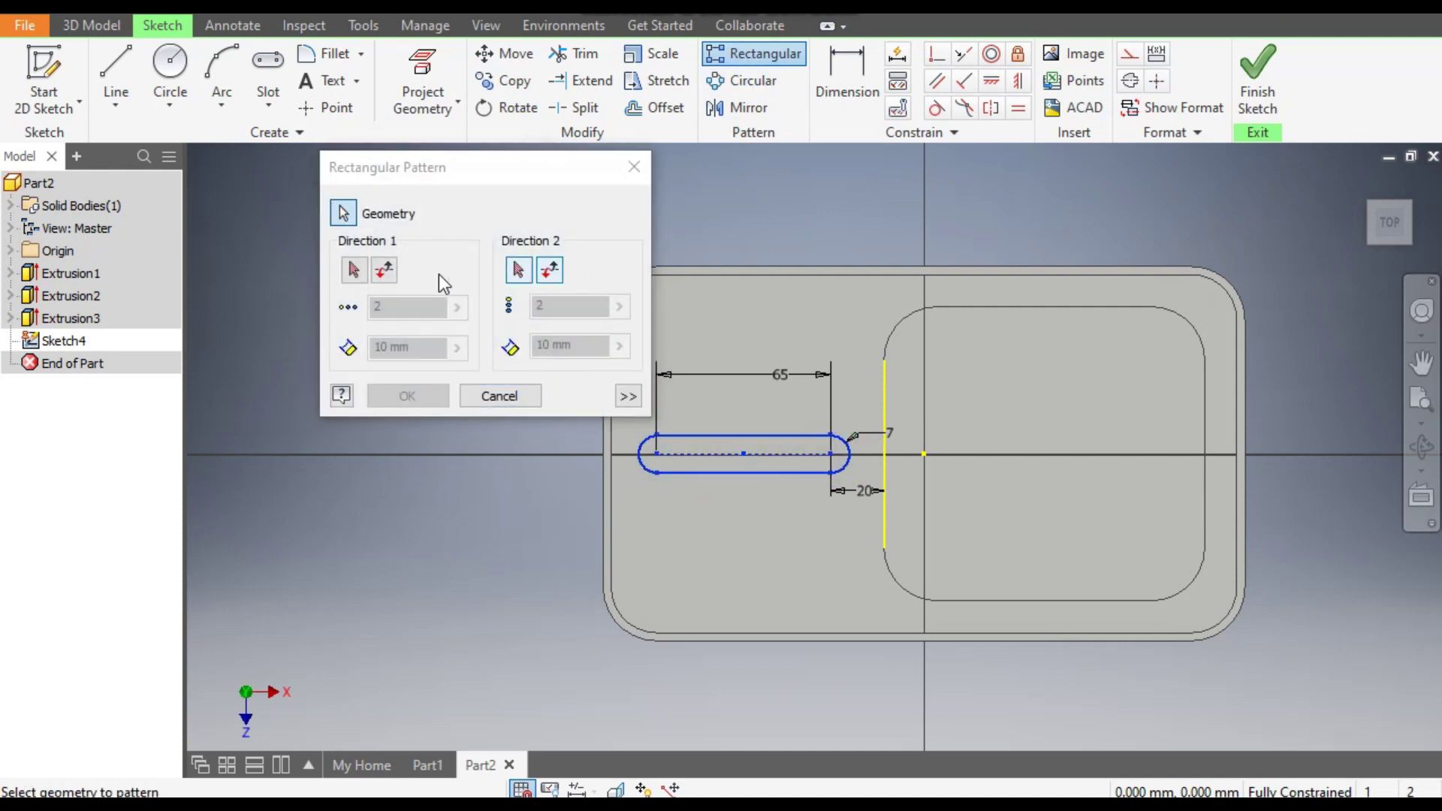
left_click(354, 270)
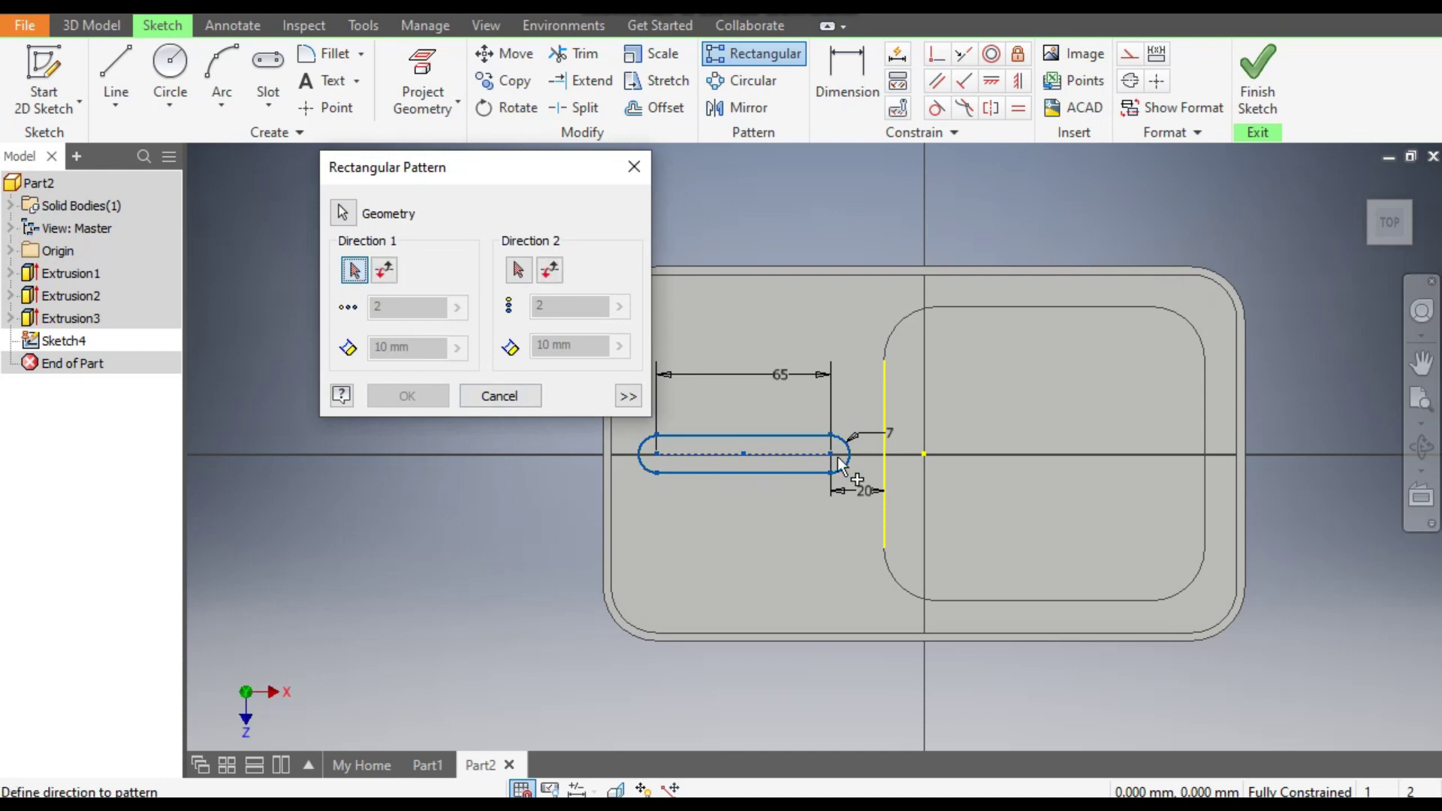
left_click(887, 407)
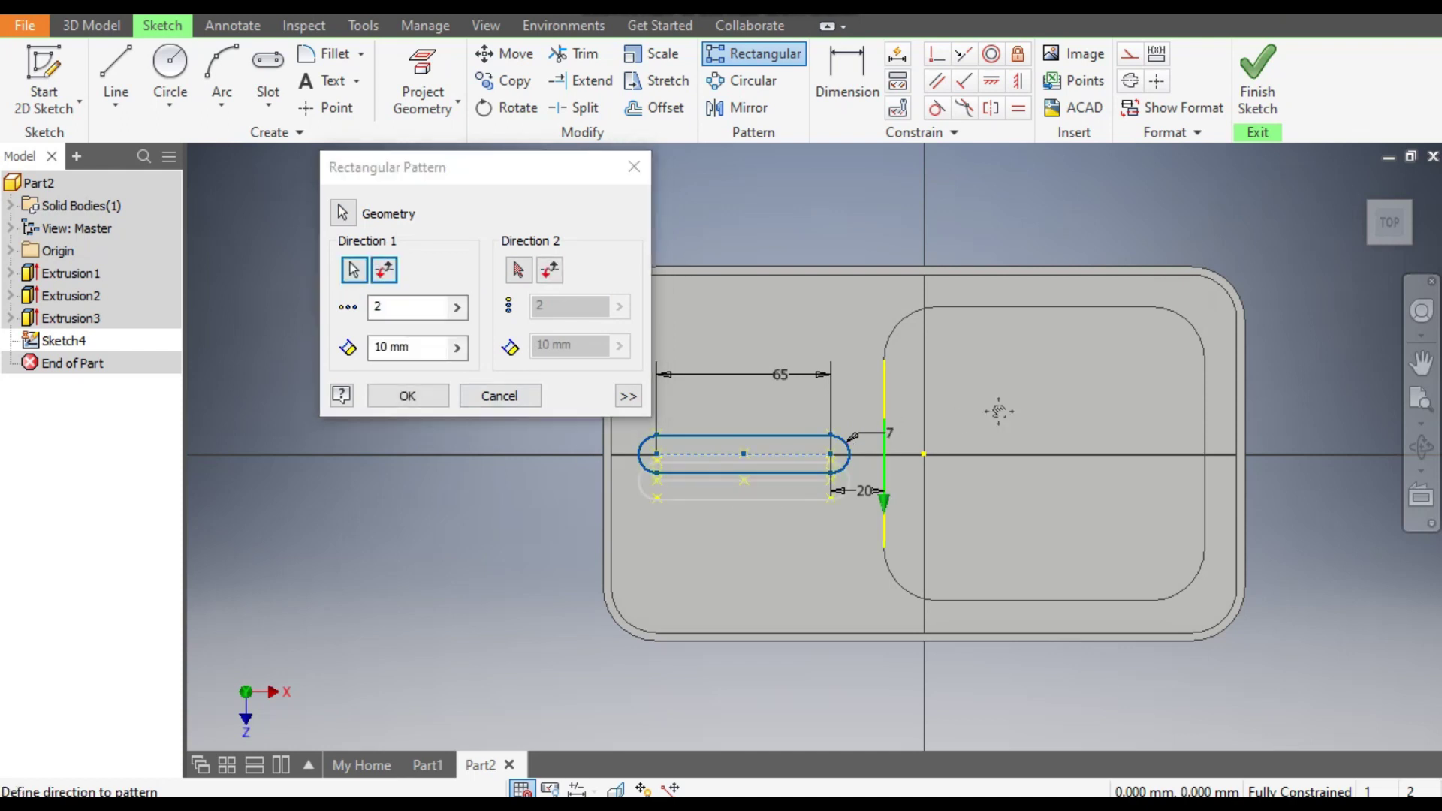
middle_click_drag(997, 408, 1023, 412)
left_click_drag(427, 346, 375, 346)
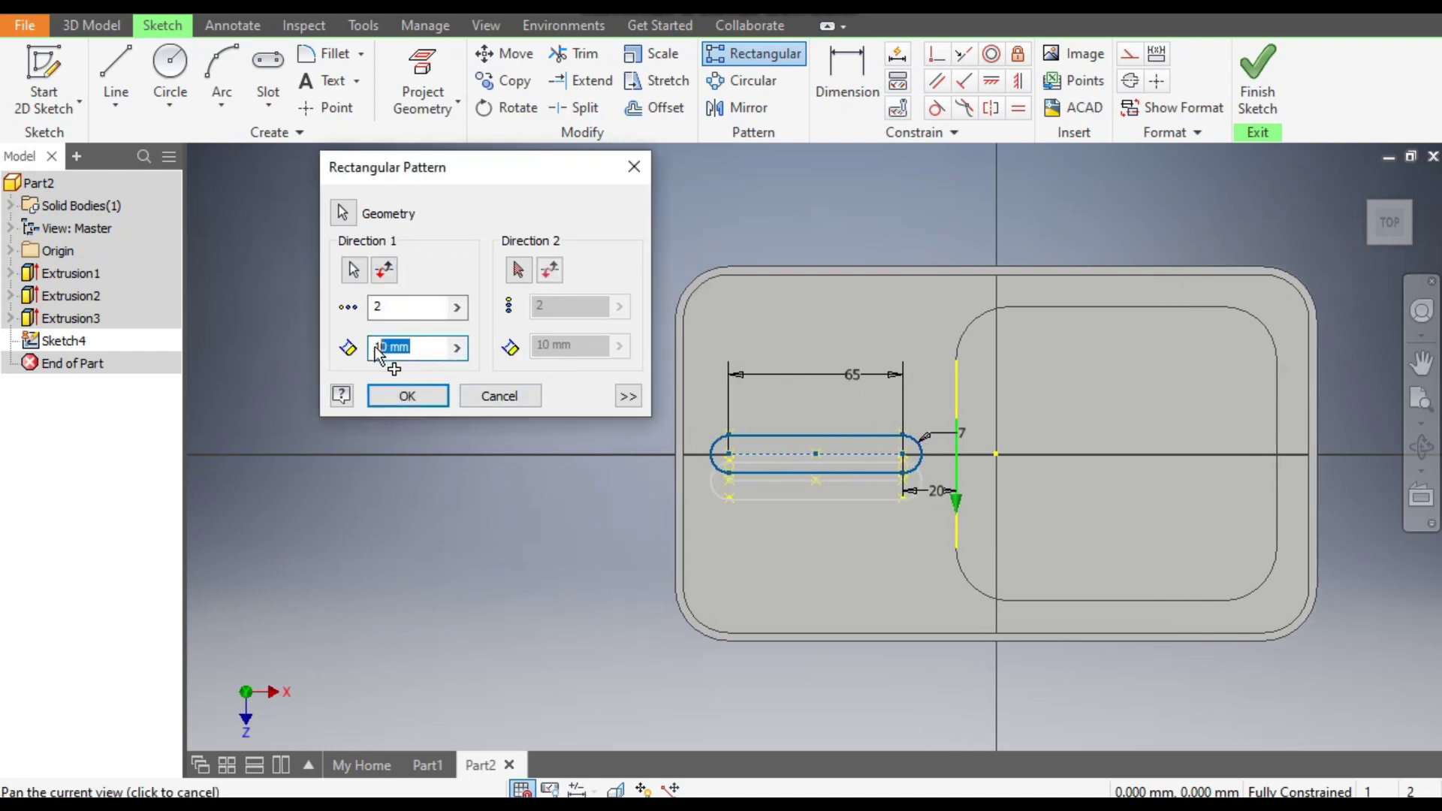
type("20")
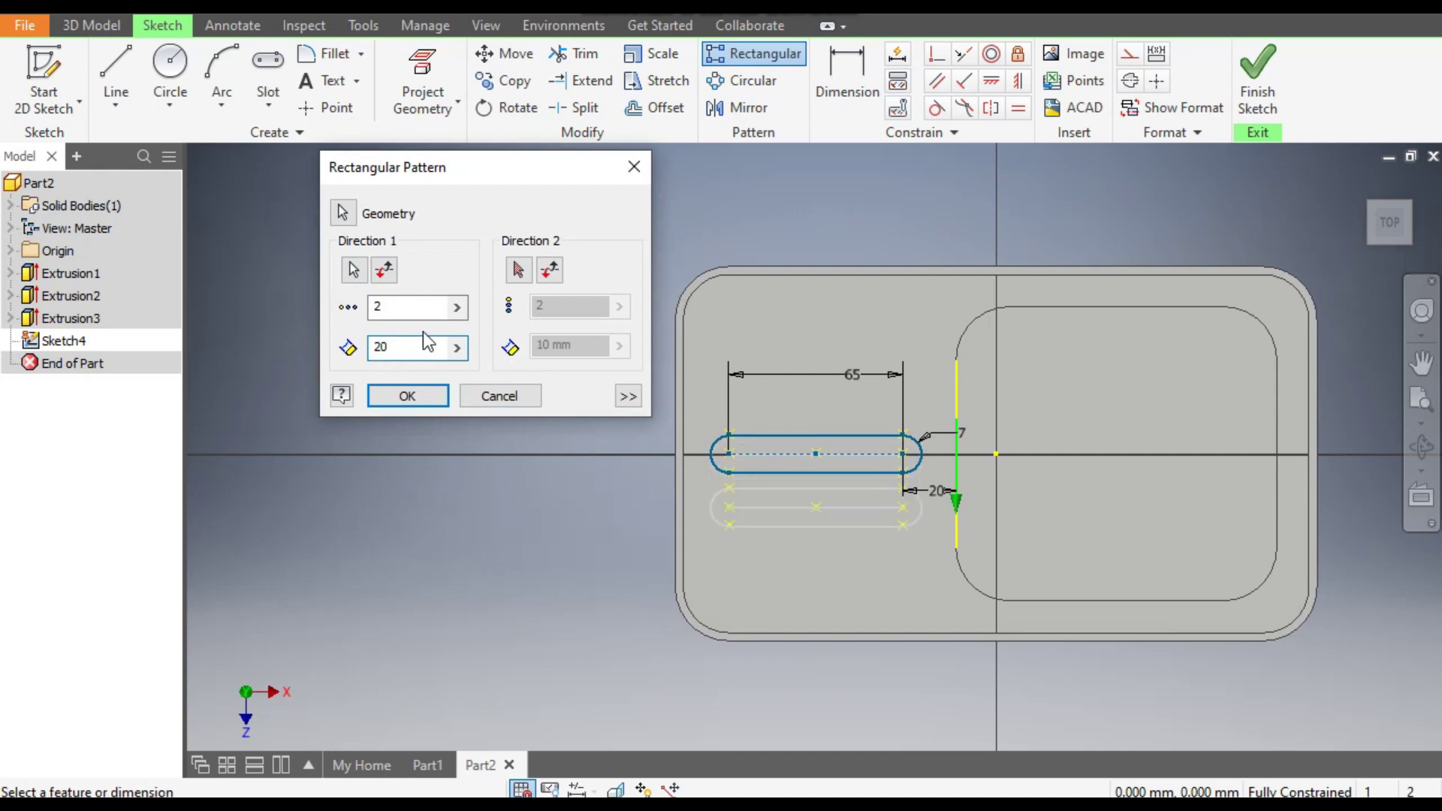
left_click_drag(418, 309, 376, 310)
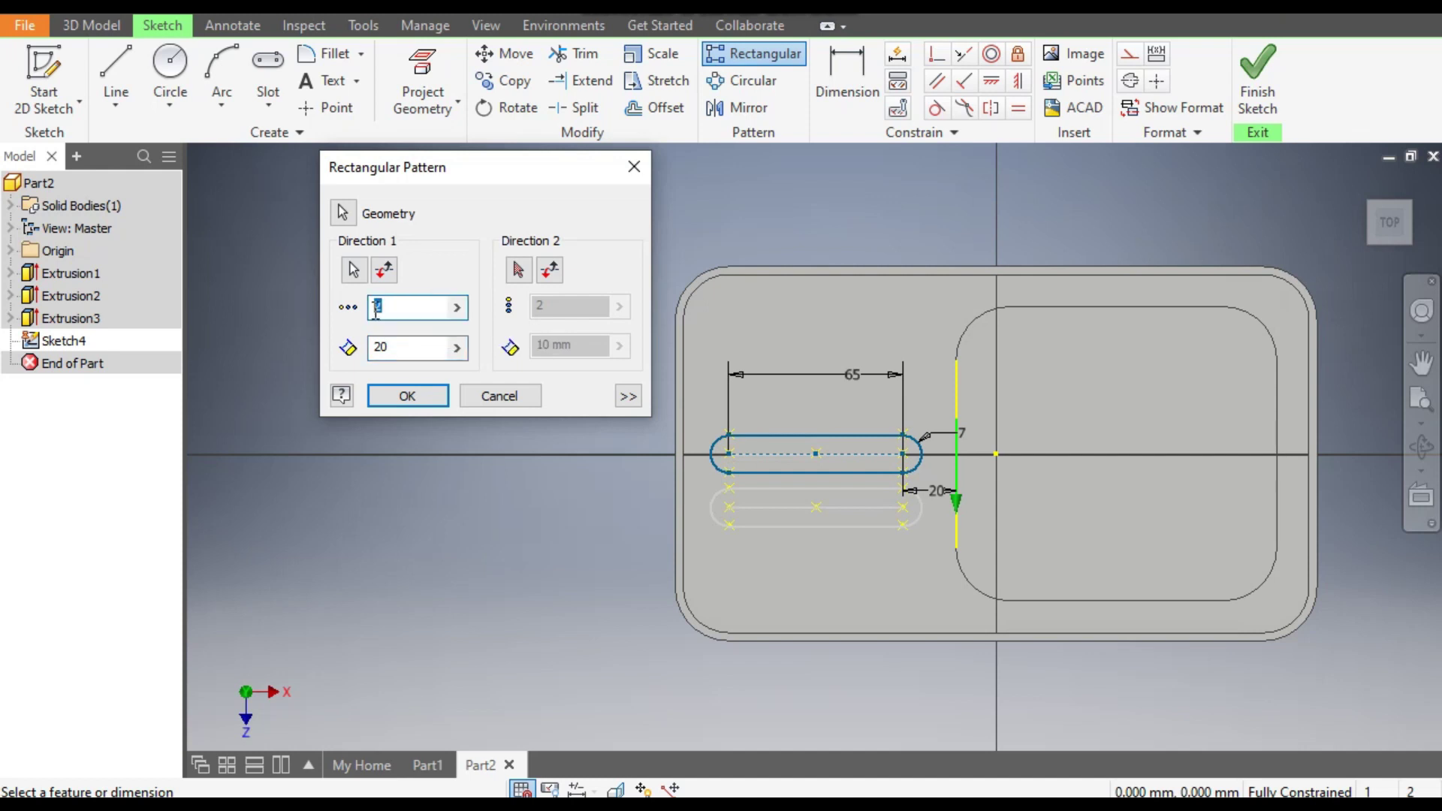
type("3")
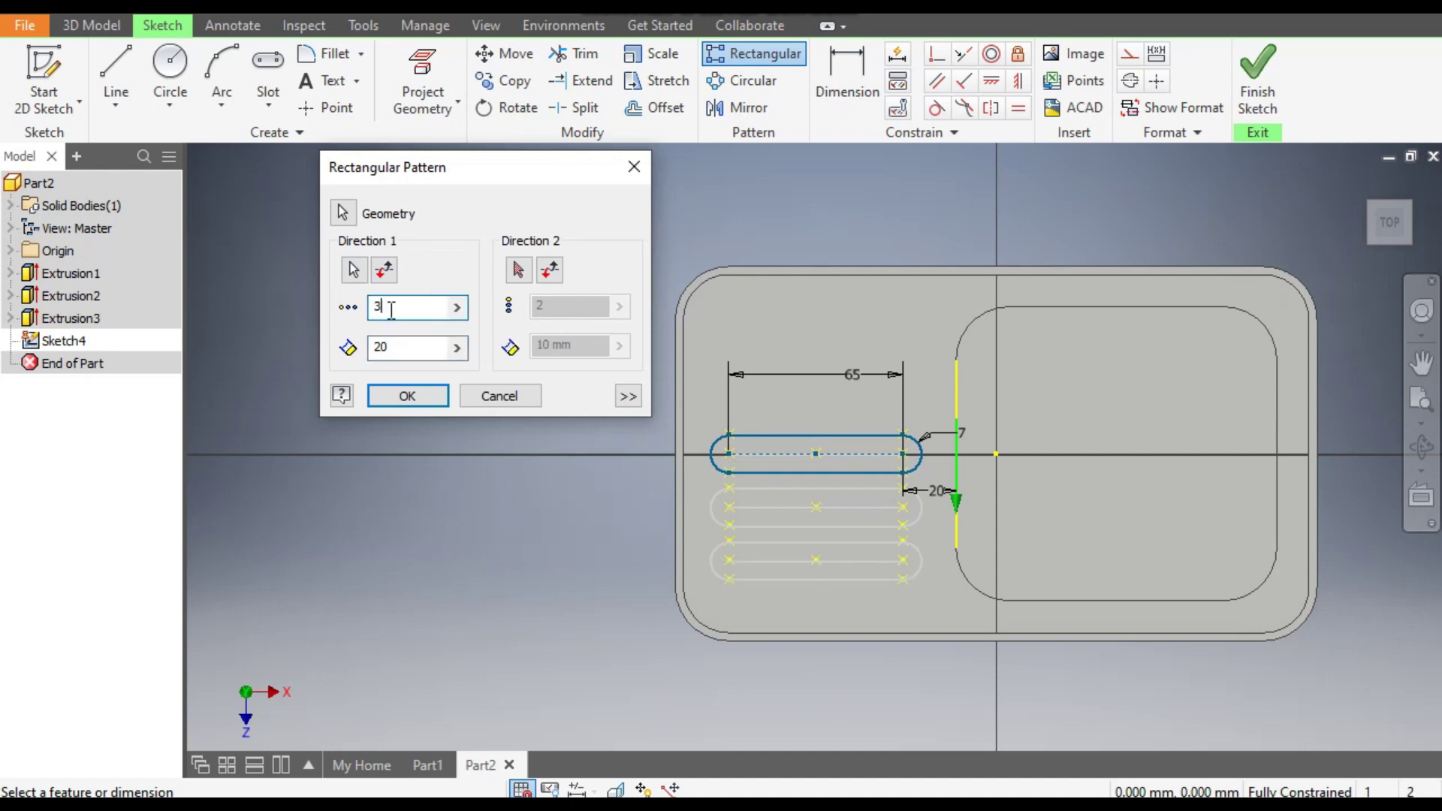
Add a reversed upward direction of 3 copies at 20 mm, create the pattern, and finish the sketch
left_click(517, 272)
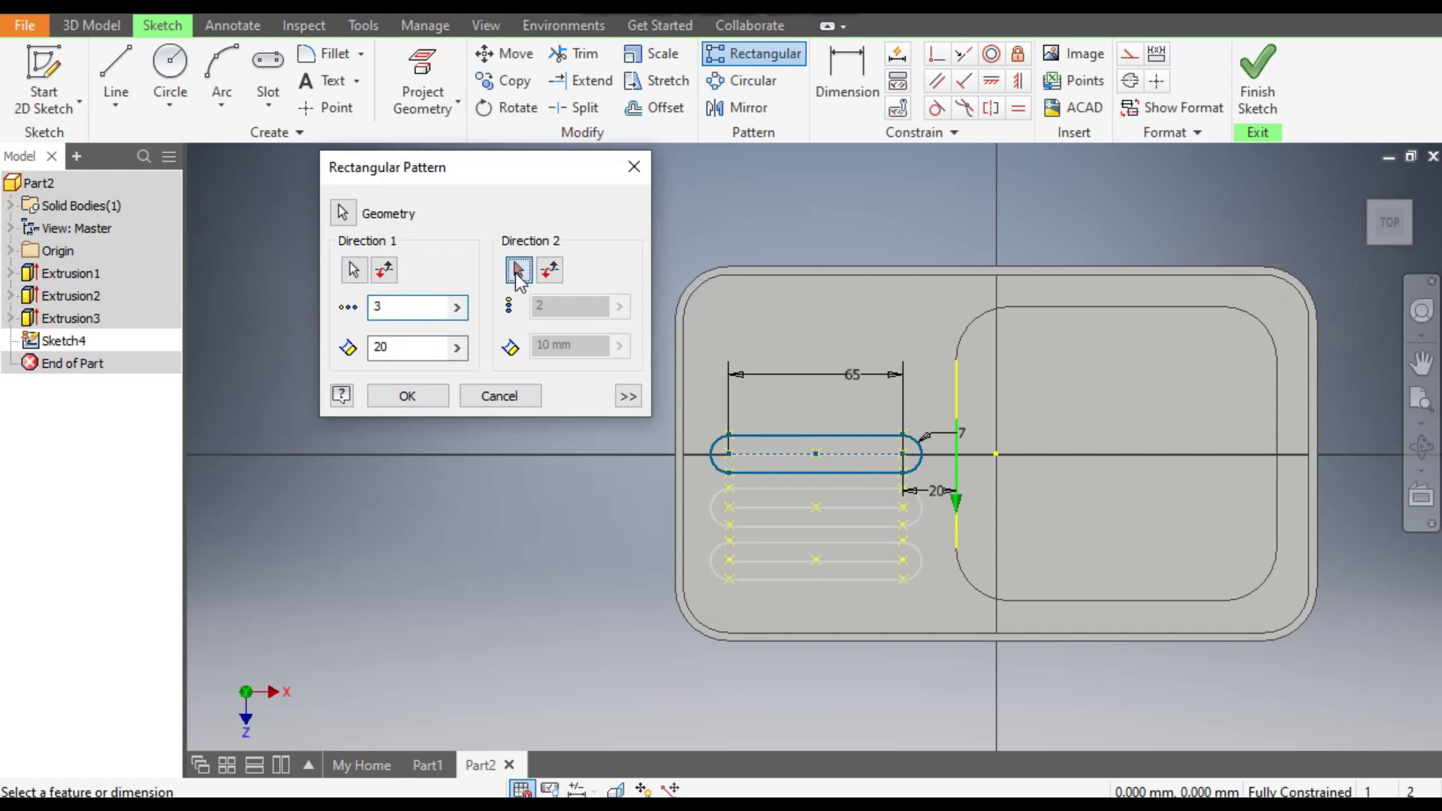
left_click(956, 382)
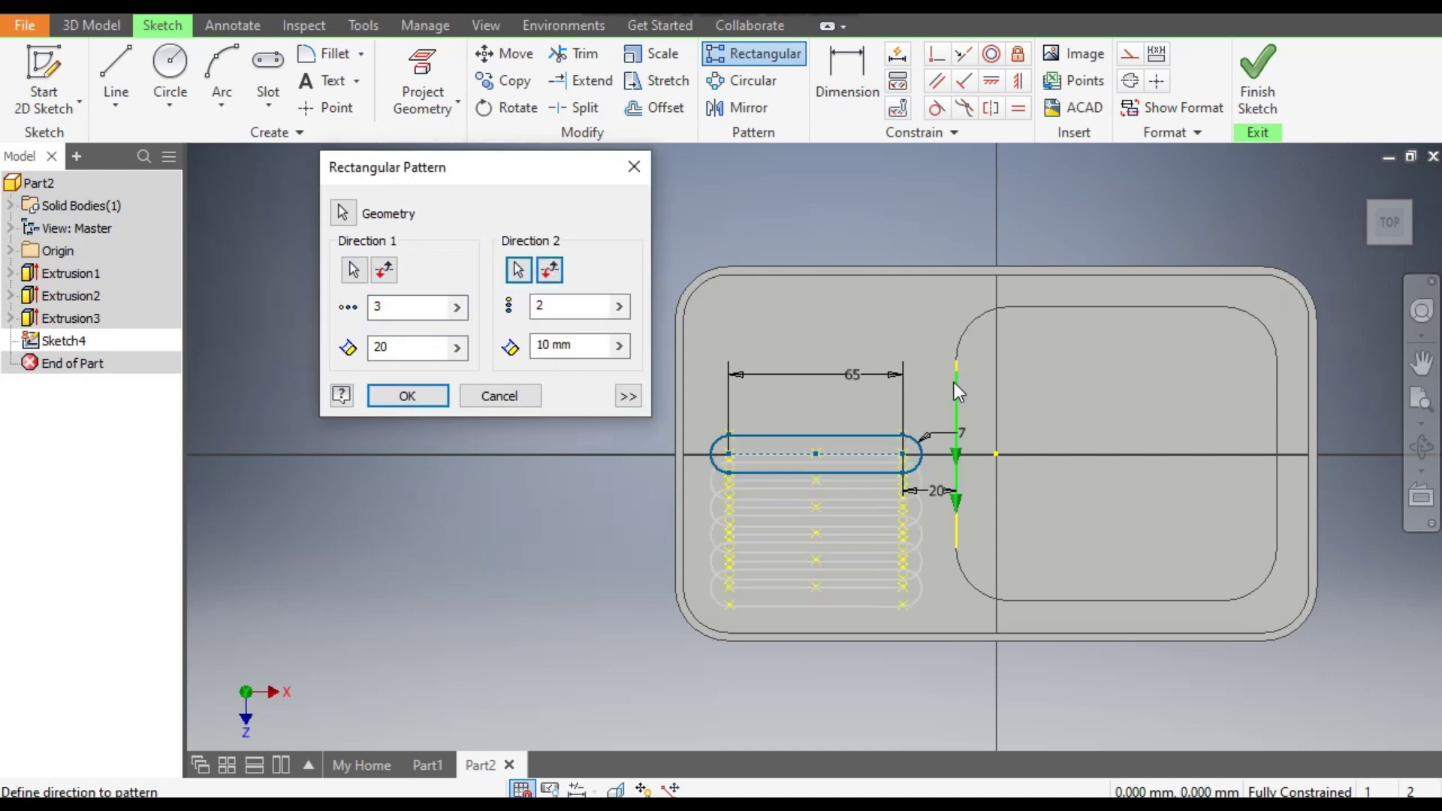
left_click(550, 272)
left_click_drag(590, 346, 529, 352)
type("20")
left_click_drag(556, 306, 516, 312)
type("3")
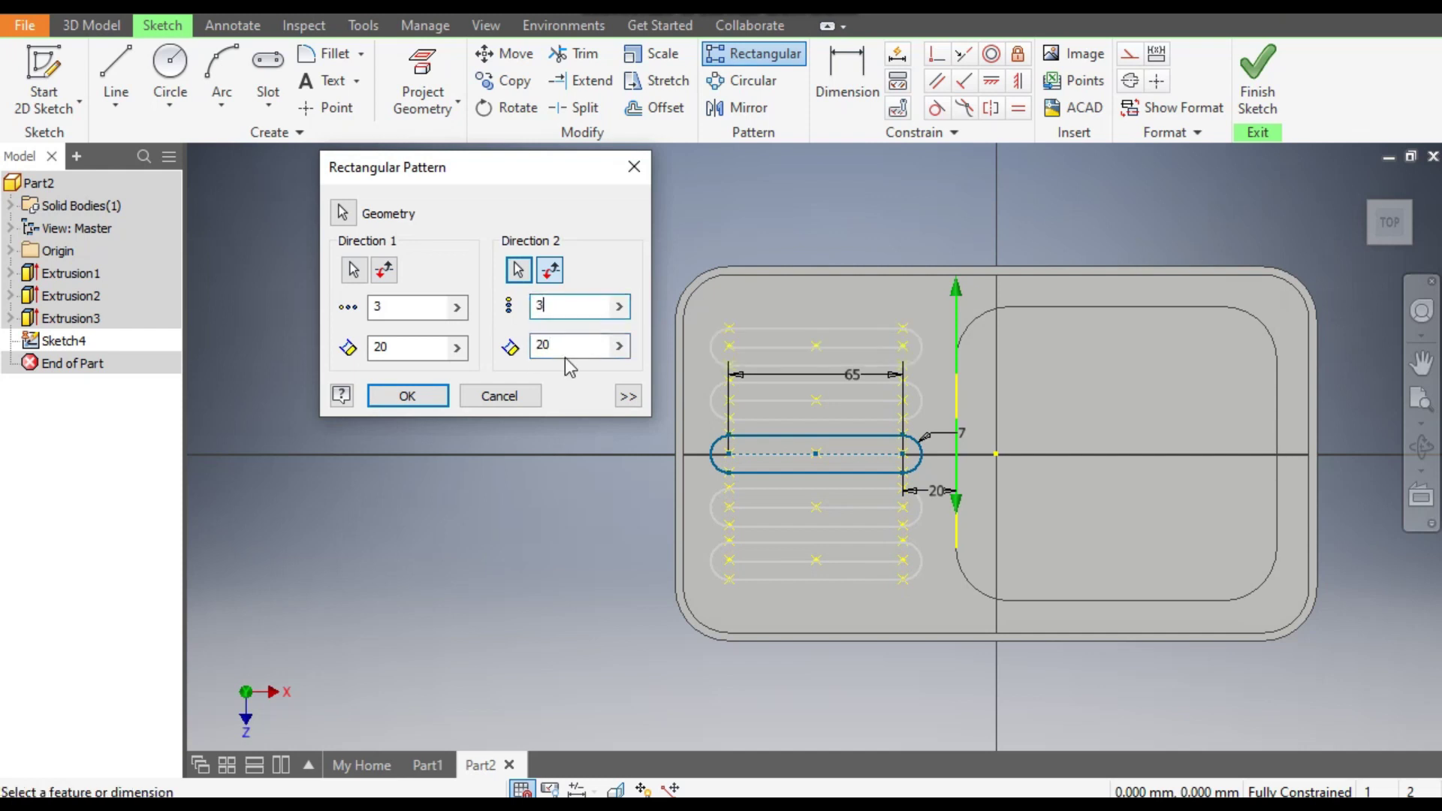
left_click(407, 396)
left_click(1251, 89)
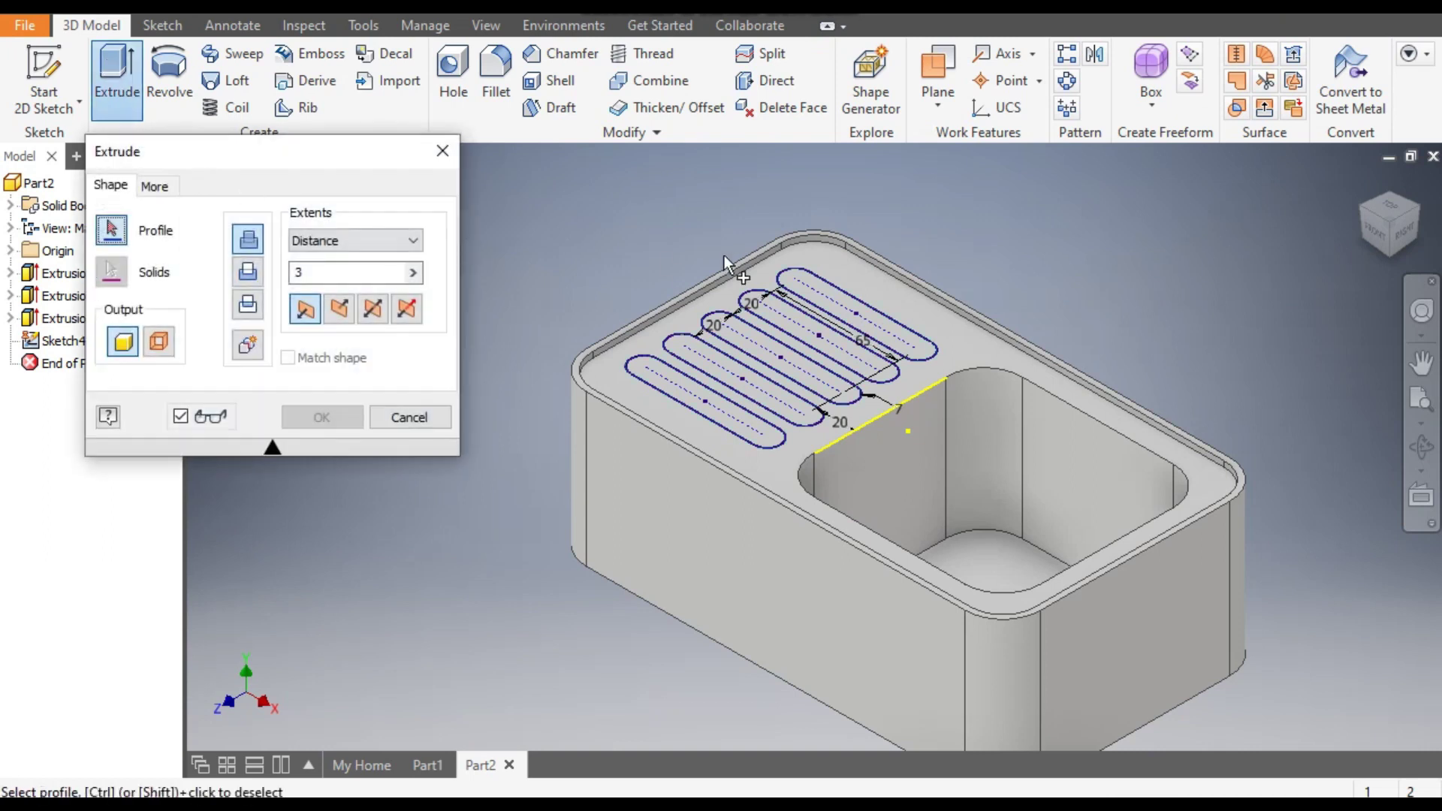
Extrude all five slot profiles 3 mm upward into ribs
left_click_drag(987, 200, 558, 499)
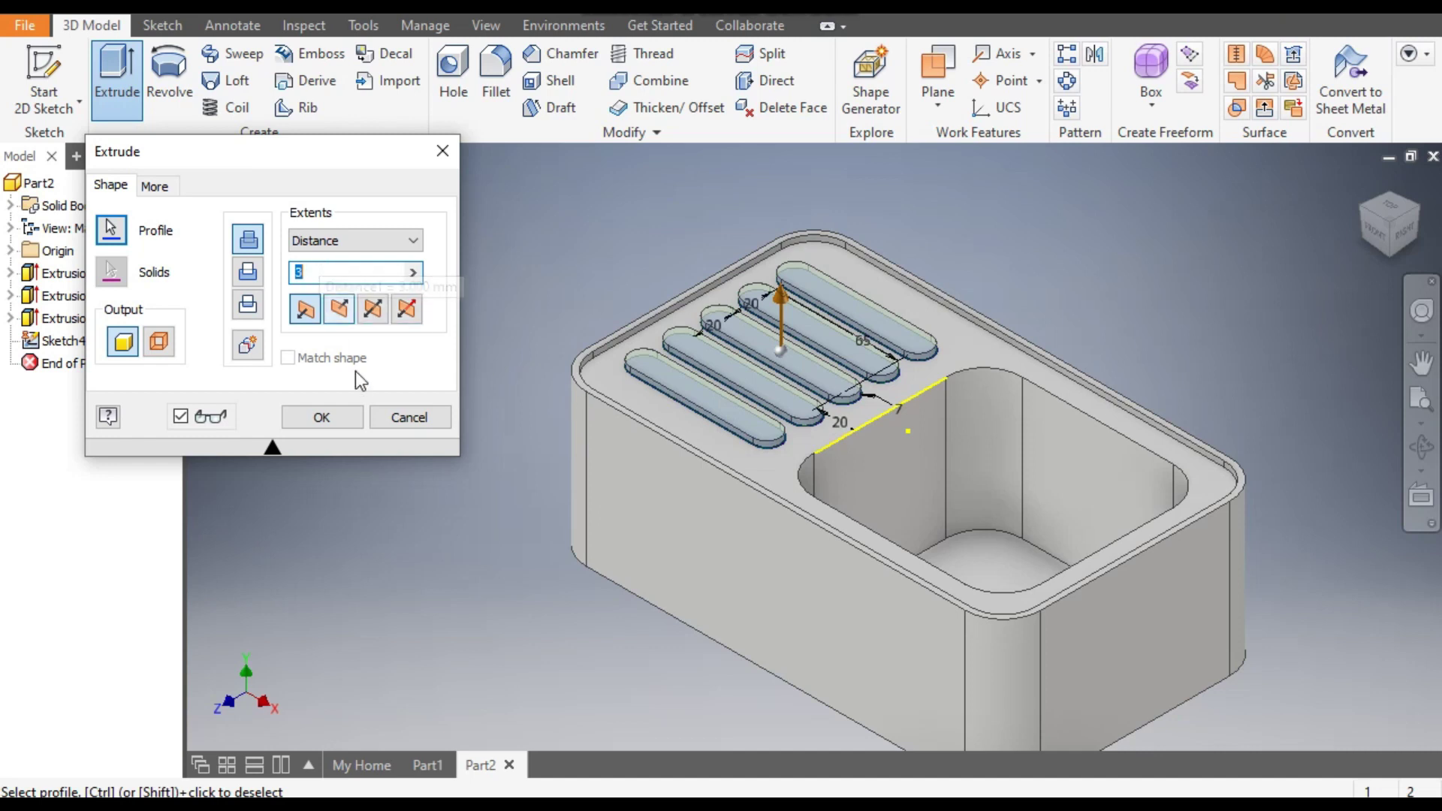
left_click(314, 421)
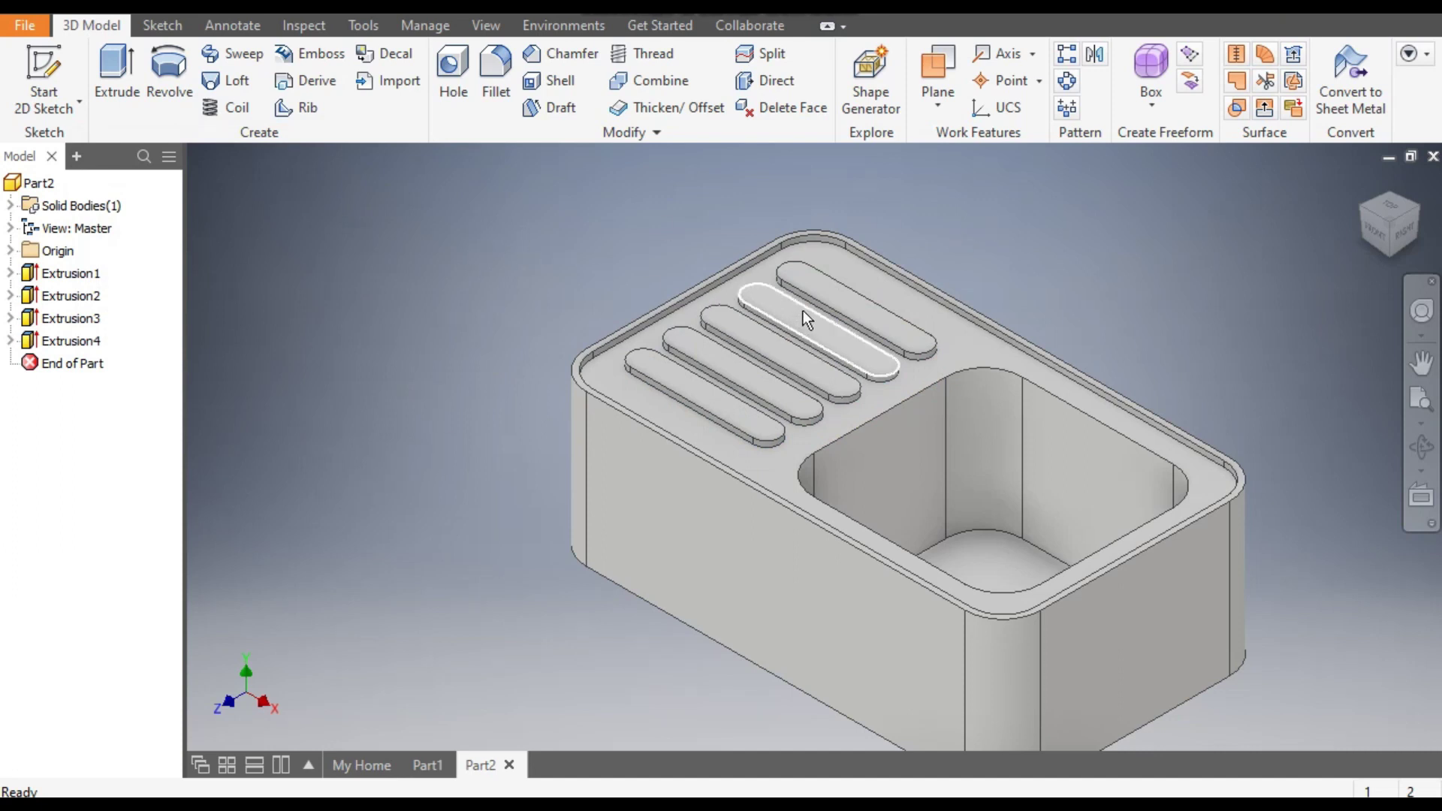
Start a 1 mm fillet on the first rib's top edge
scroll(804, 309, "up", 3)
left_click(847, 314)
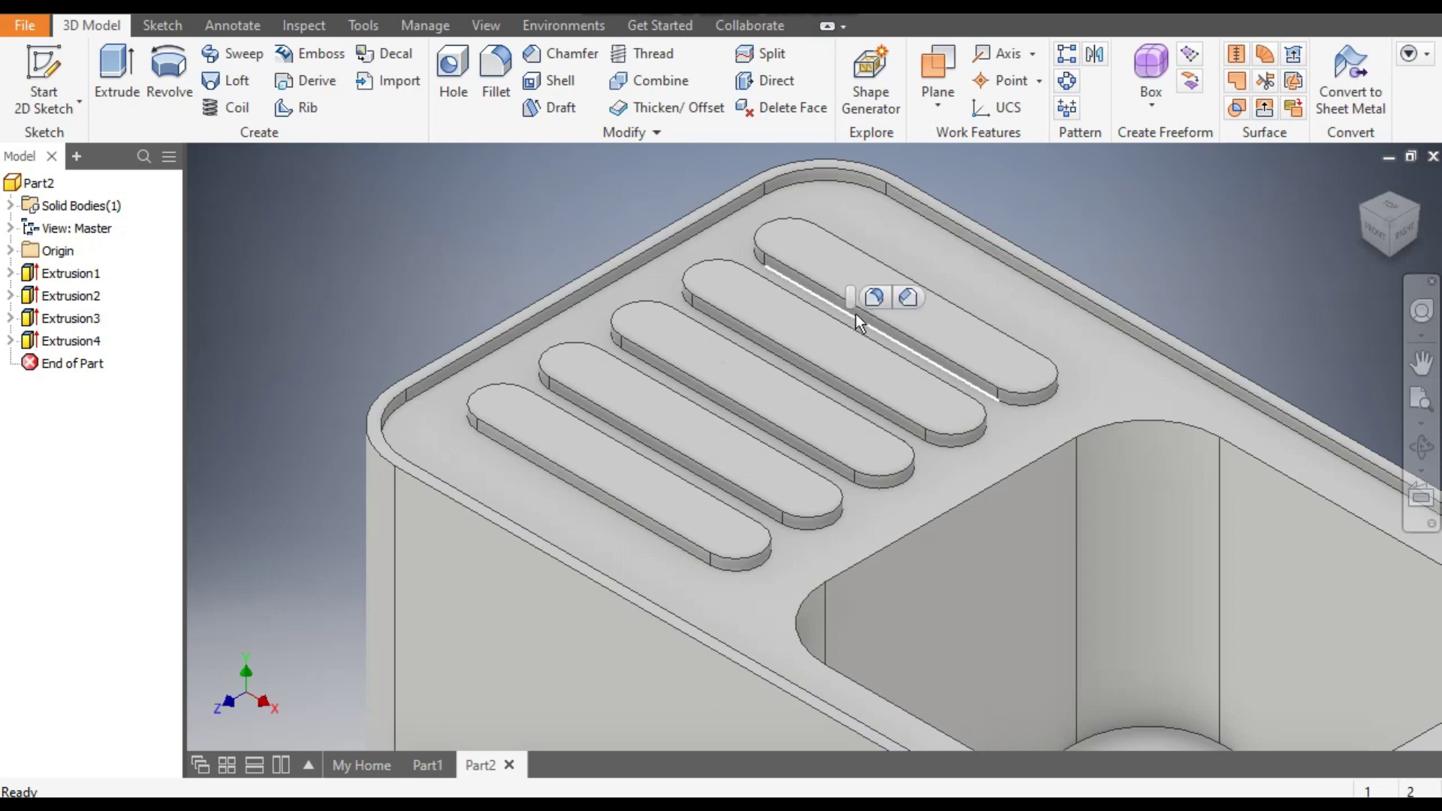
left_click(871, 297)
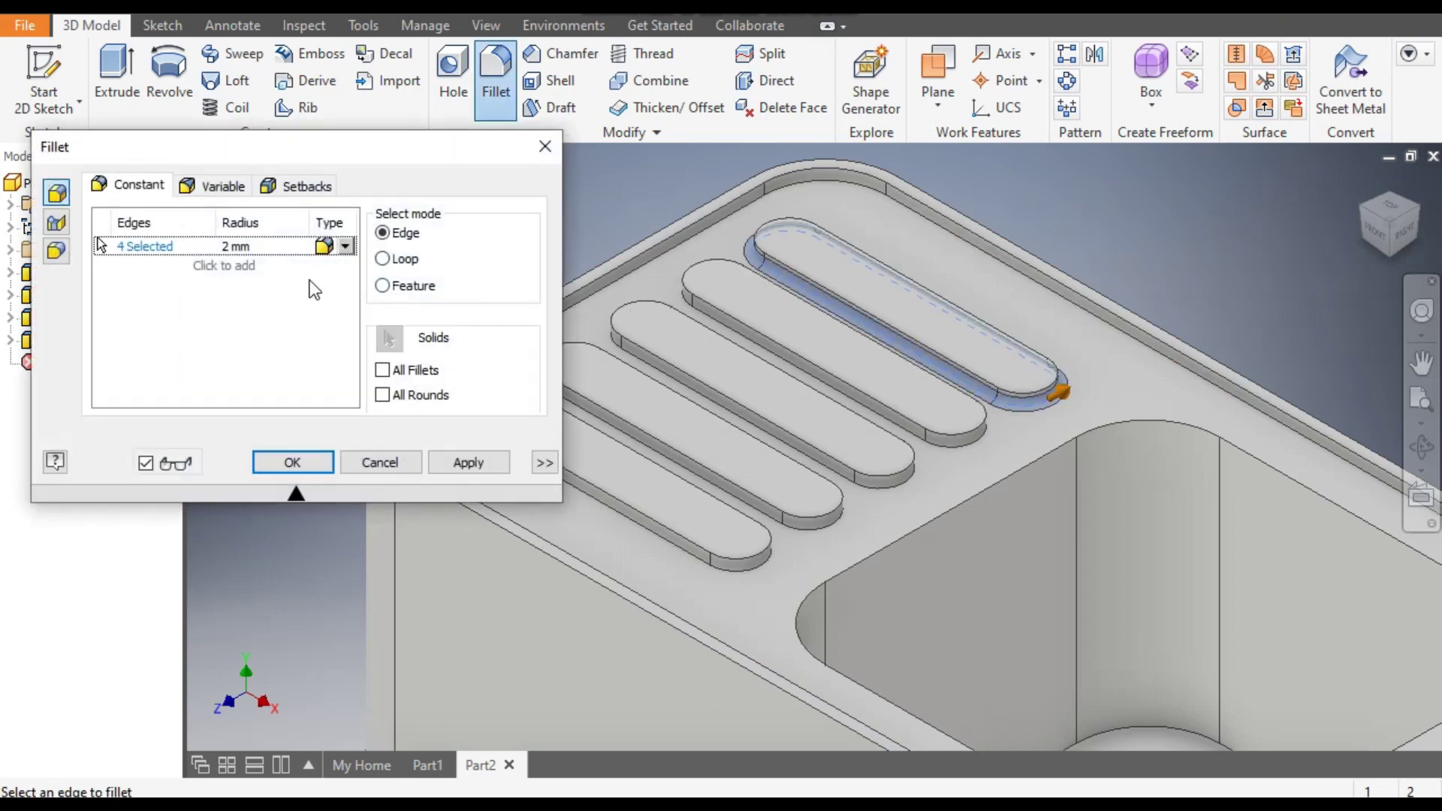
type("1")
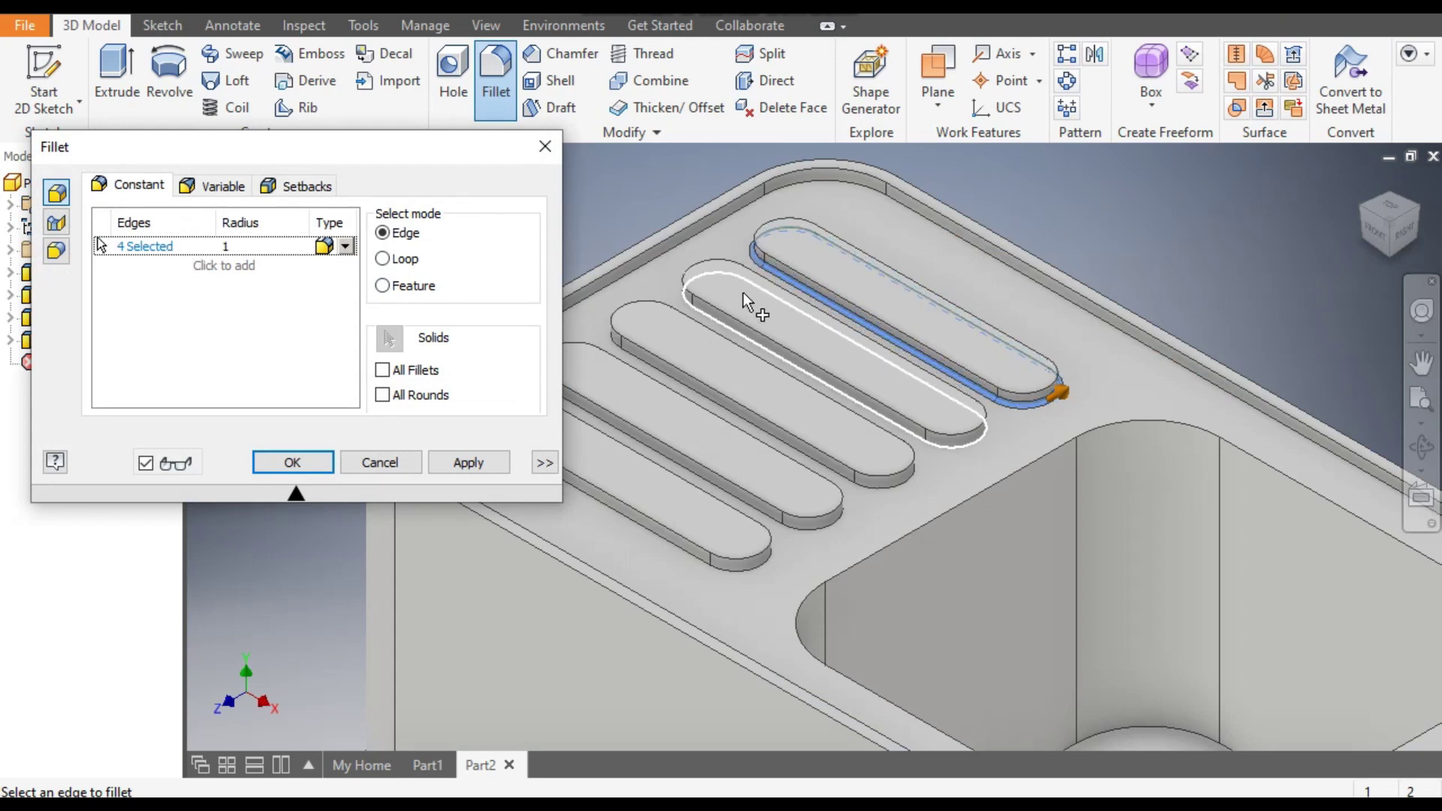
Add the edge loops of the remaining ribs and apply the 1 mm fillet
left_click(746, 341)
middle_click_drag(747, 342, 921, 361)
left_click(920, 360)
left_click(856, 410)
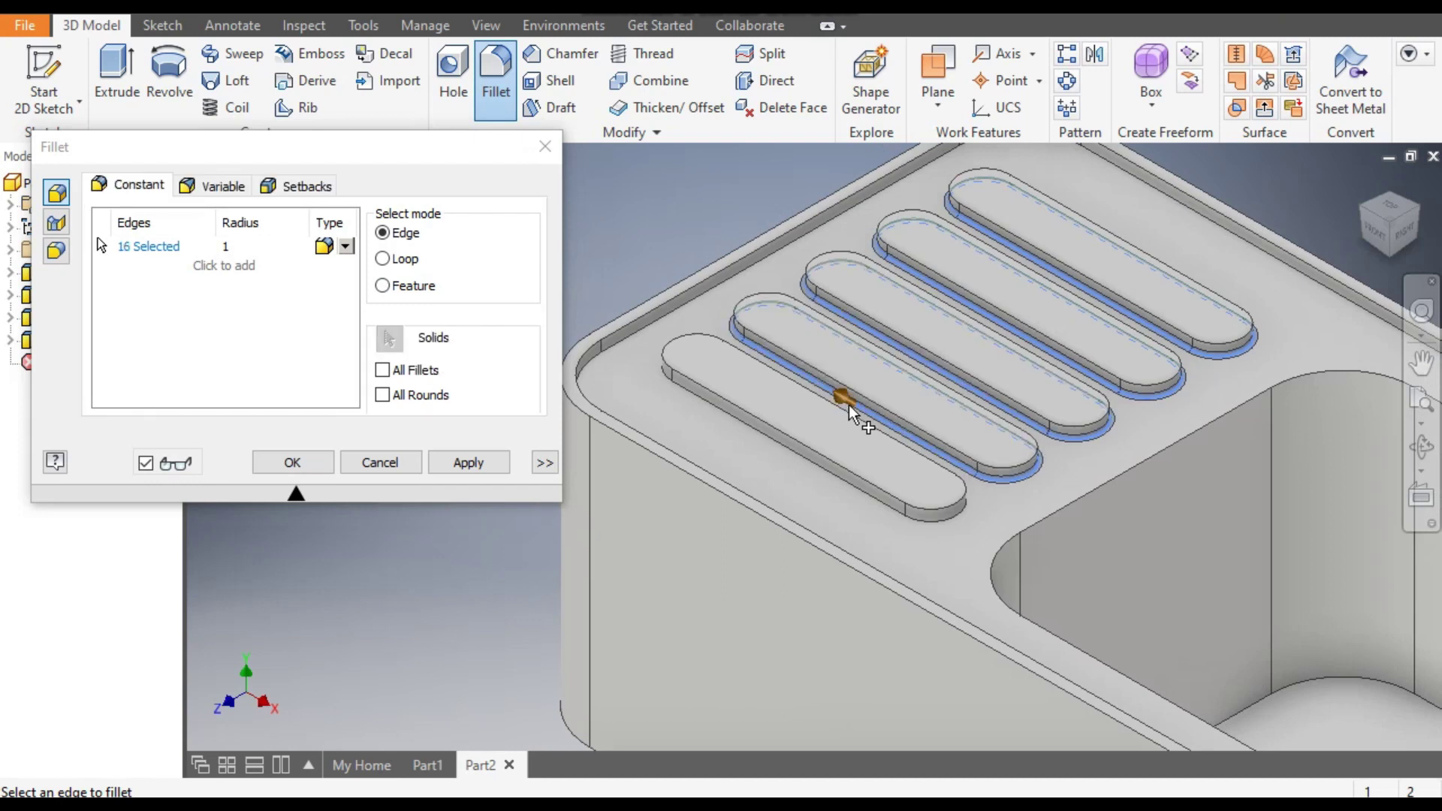
left_click(811, 462)
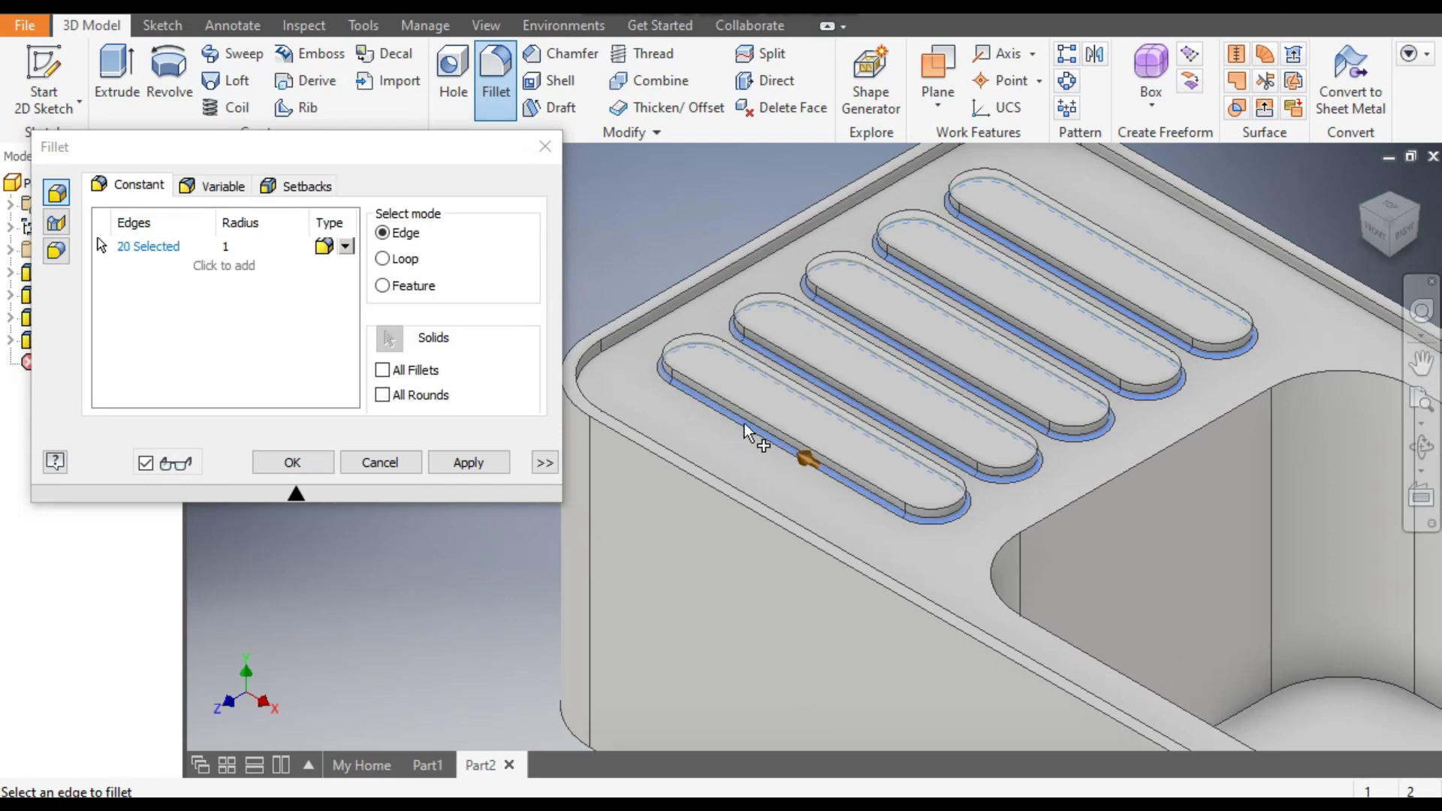
left_click(774, 413)
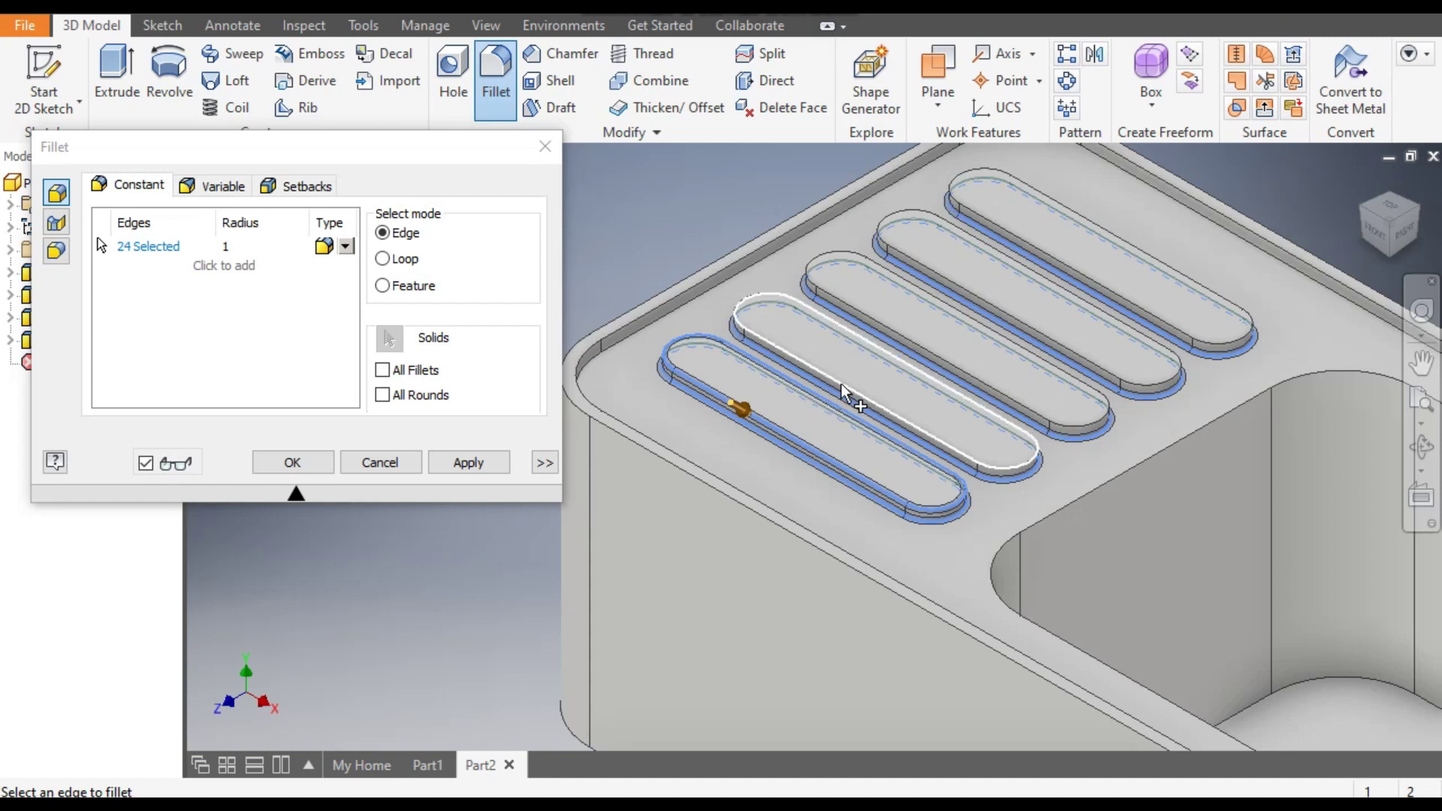
scroll(886, 321, "down", 3)
left_click(905, 323)
middle_click_drag(911, 322, 930, 418)
left_click(943, 409)
scroll(976, 376, "up", 3)
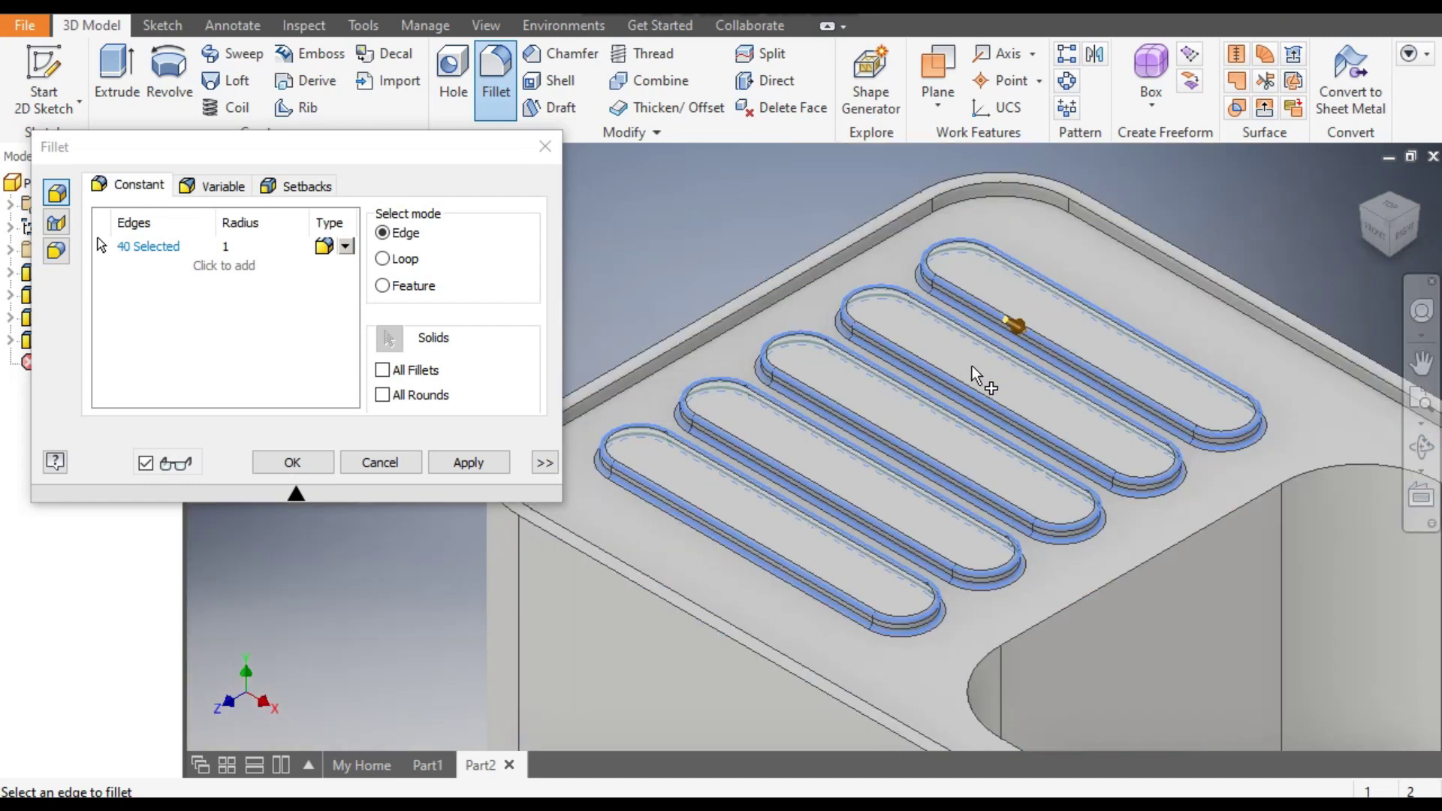
left_click(469, 462)
middle_click_drag(1098, 597, 823, 342)
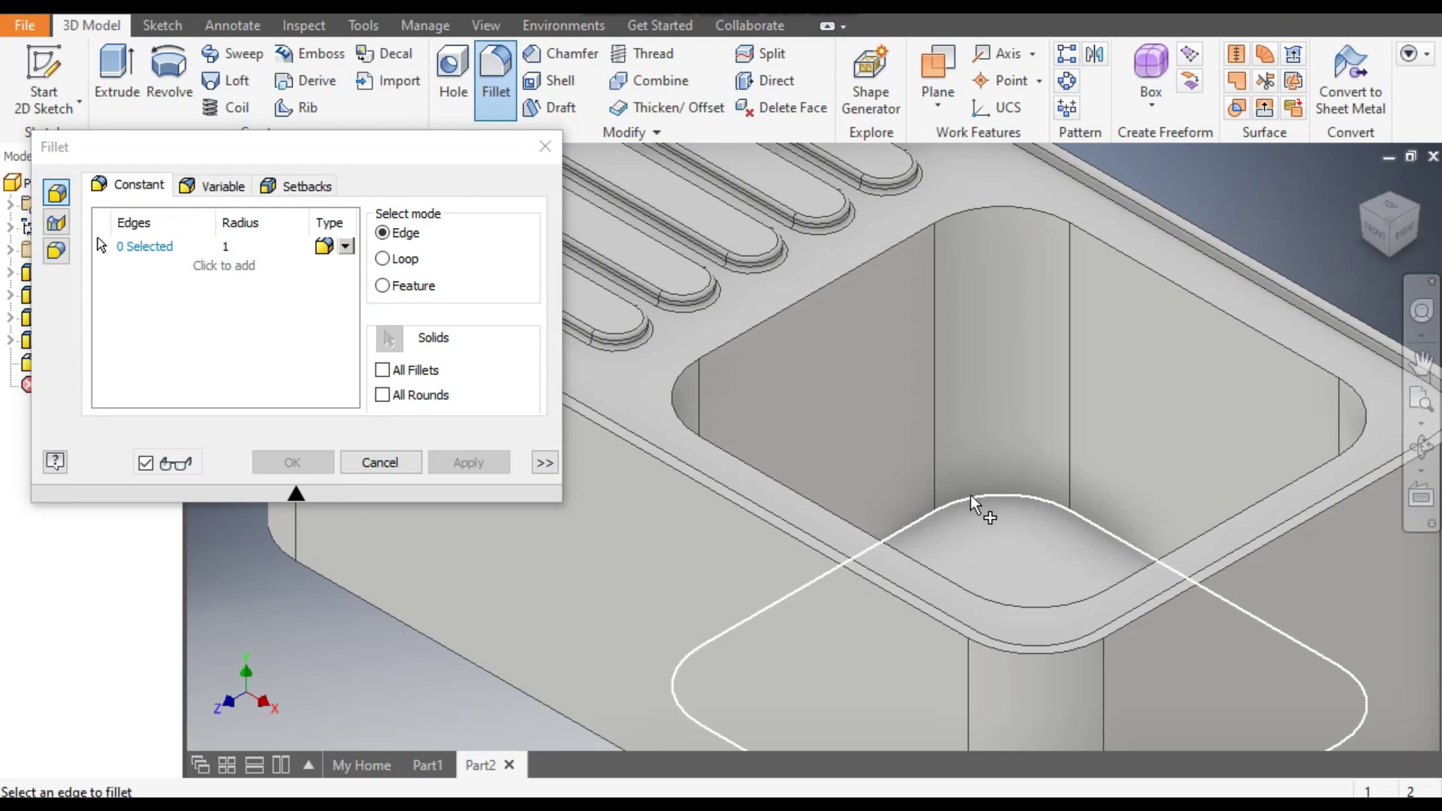
Fillet the bowl's bottom edge loop with a 10 mm radius
left_click(226, 248)
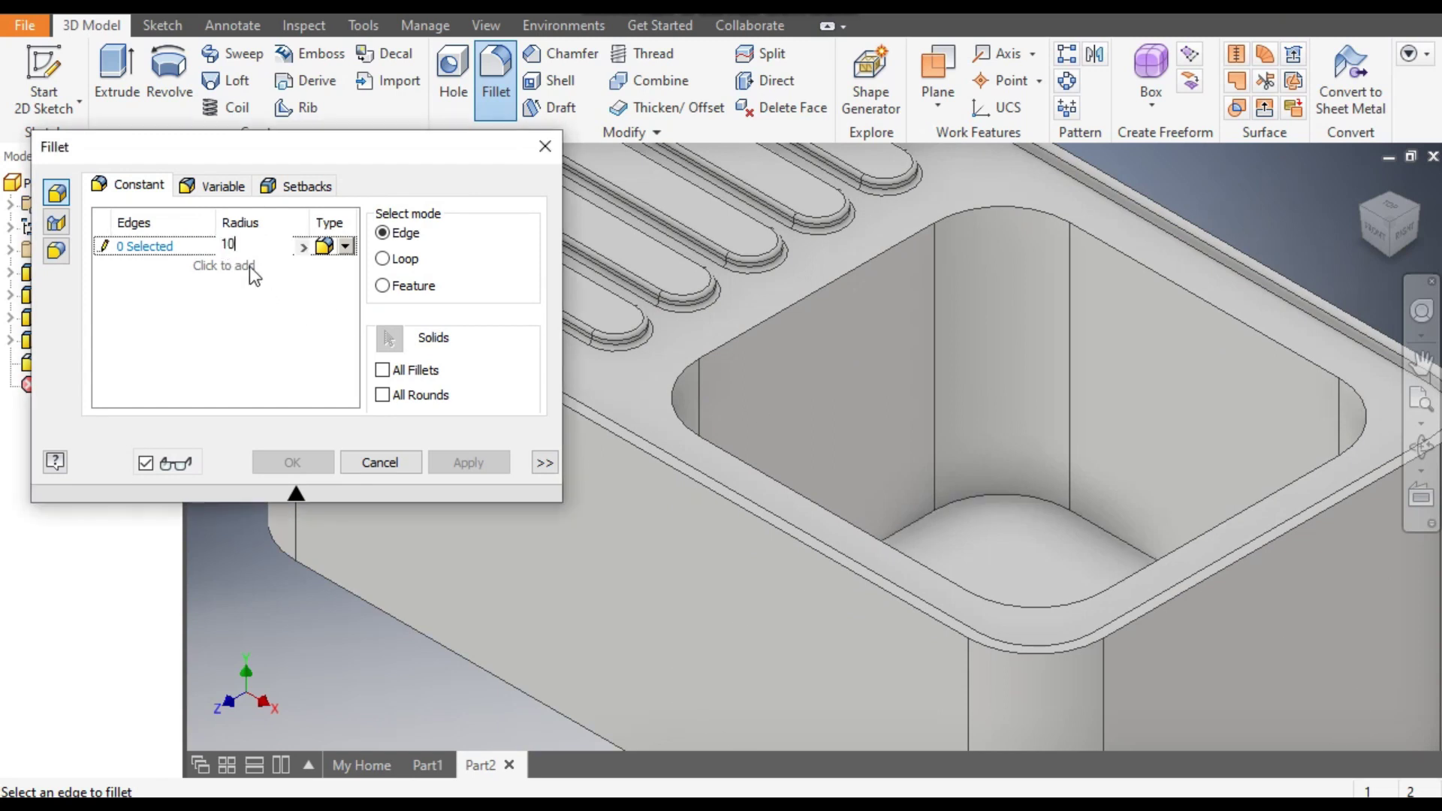
type("10")
left_click(154, 249)
left_click(1020, 497)
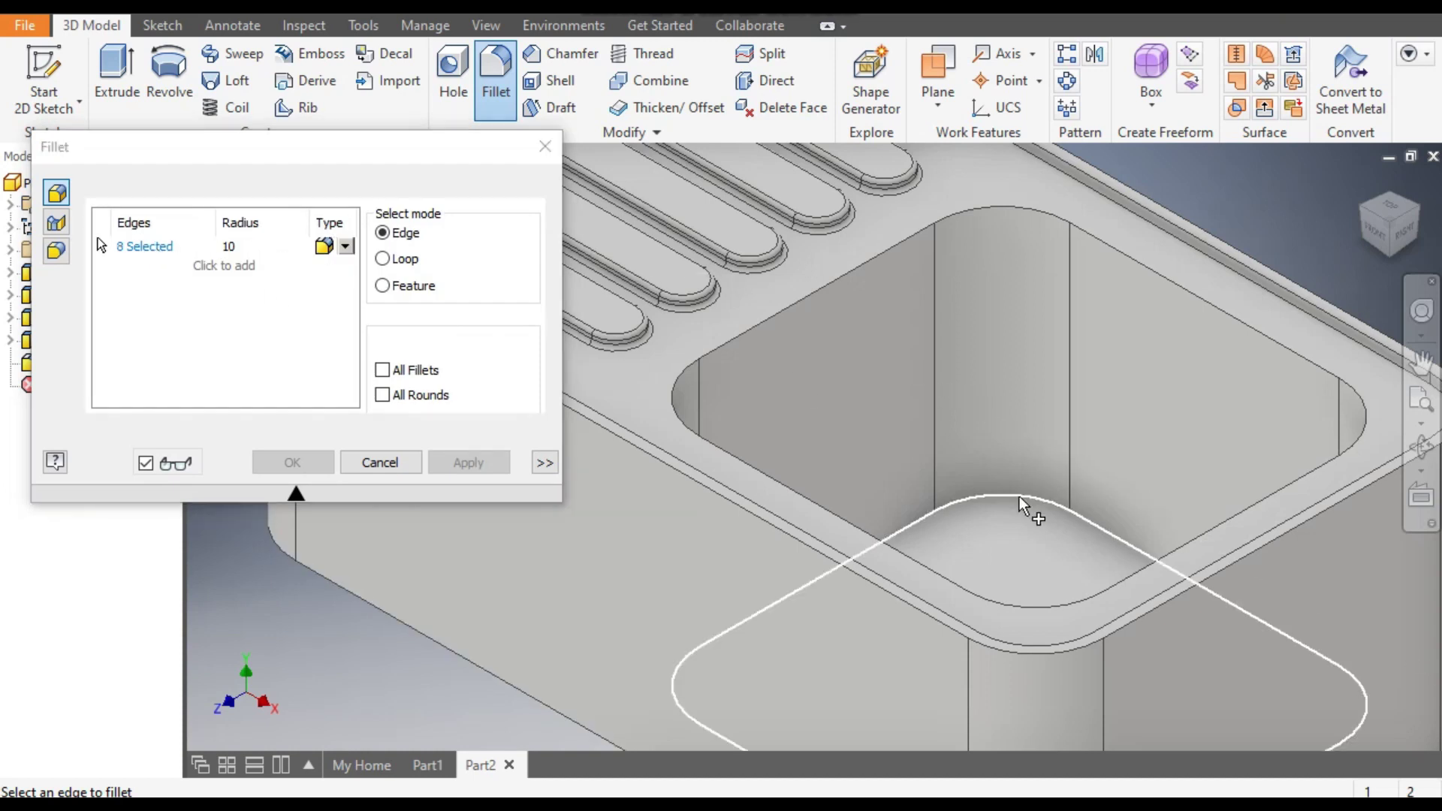
scroll(1139, 448, "up", 3)
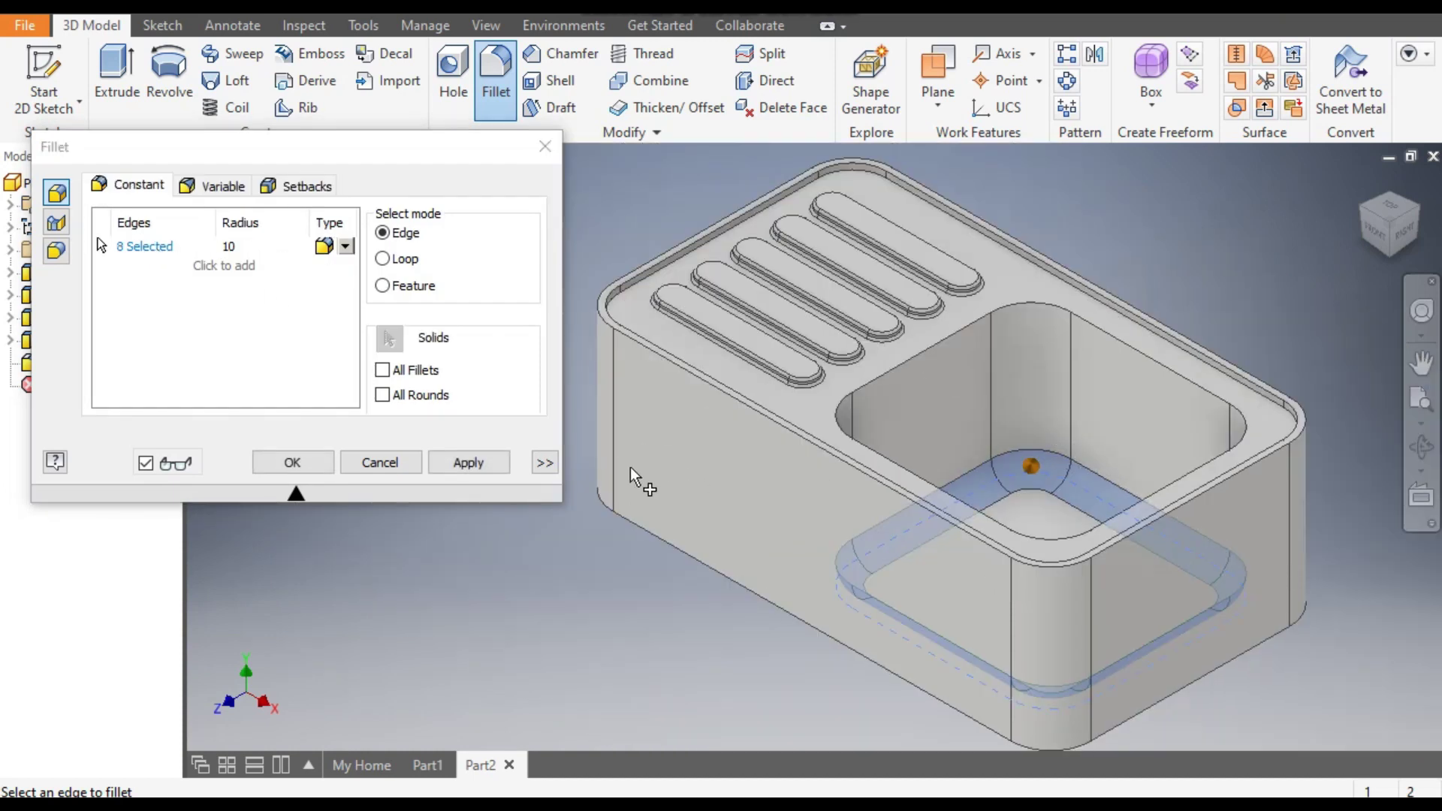
left_click(481, 466)
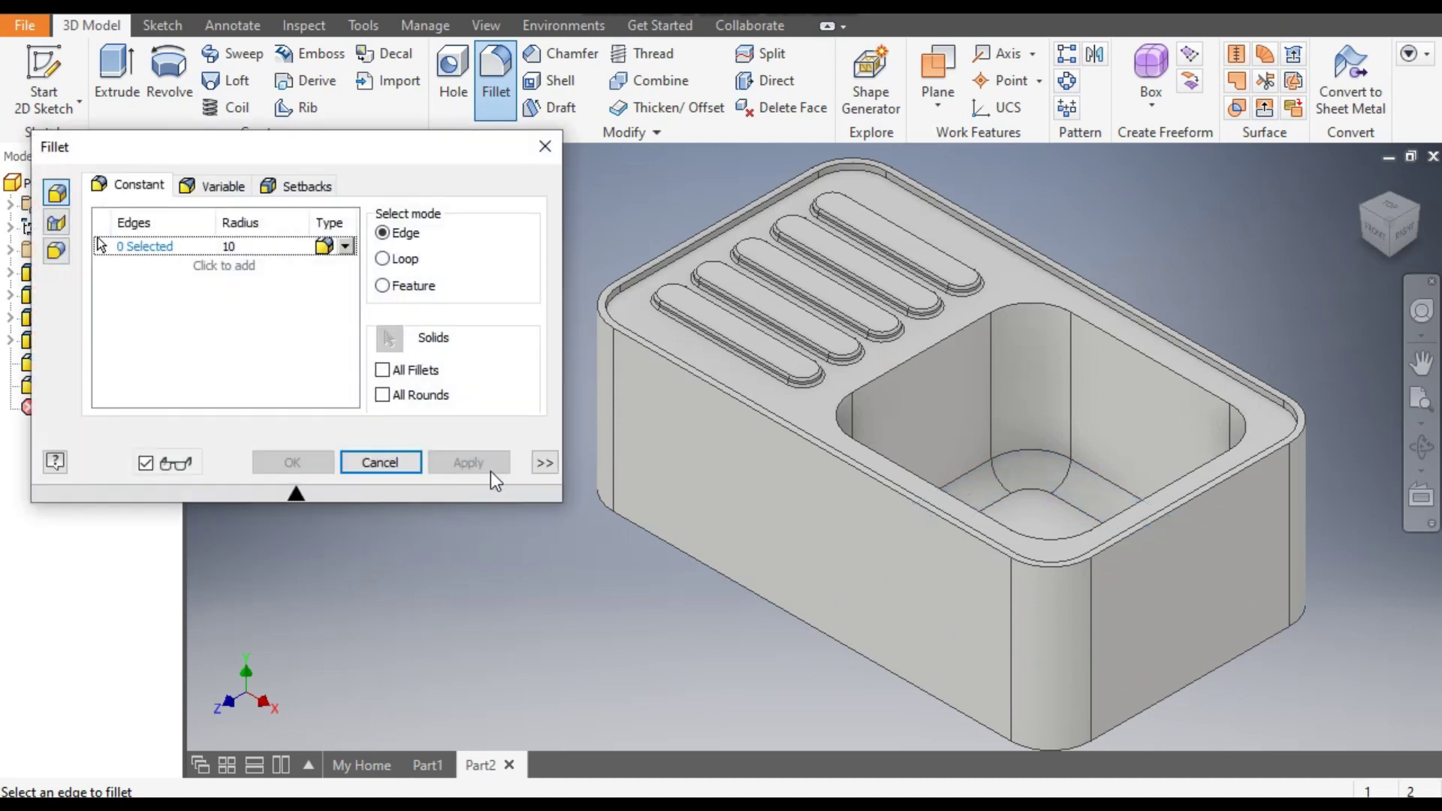
Fillet the bowl's top rim edges with a 5 mm radius
left_click(228, 248)
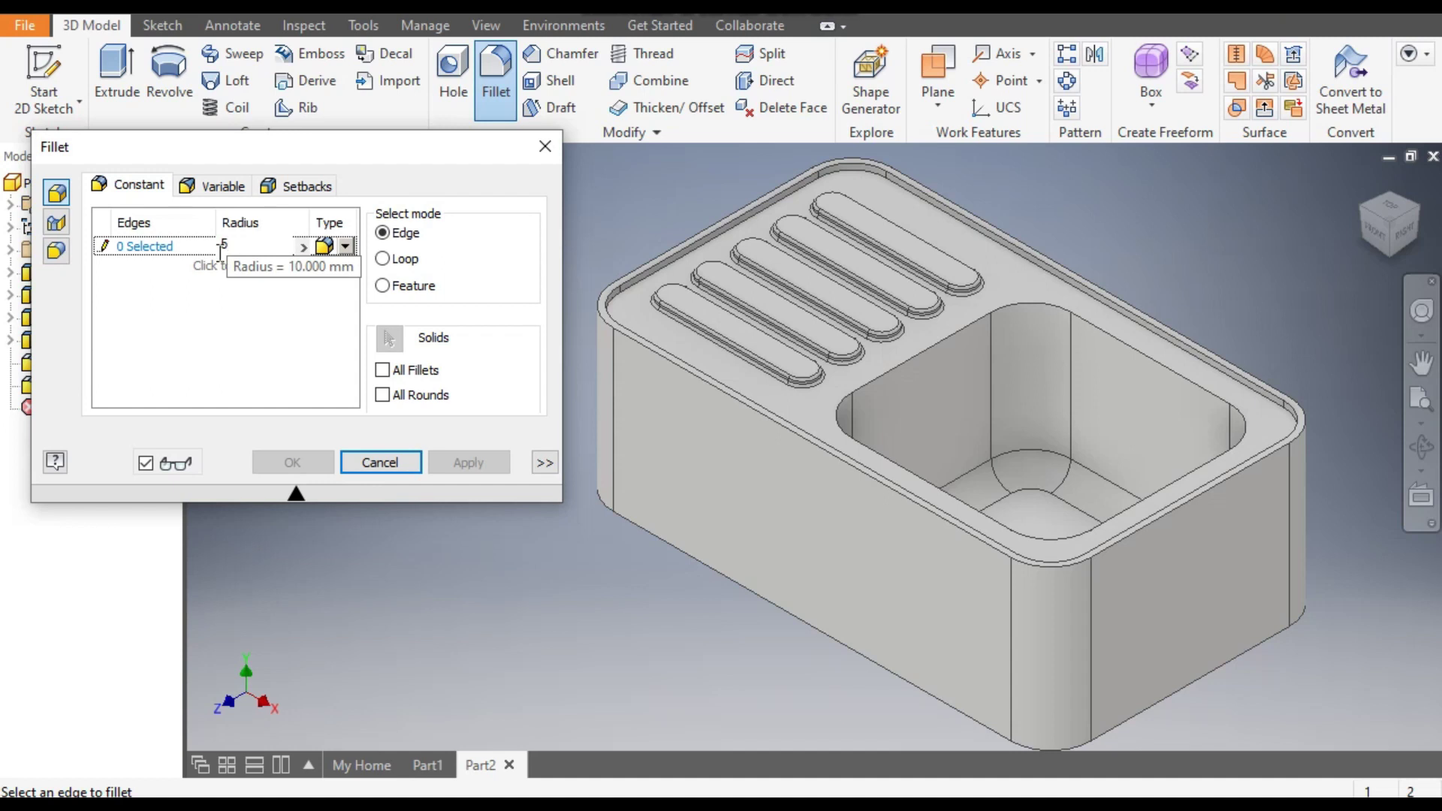
left_click(156, 248)
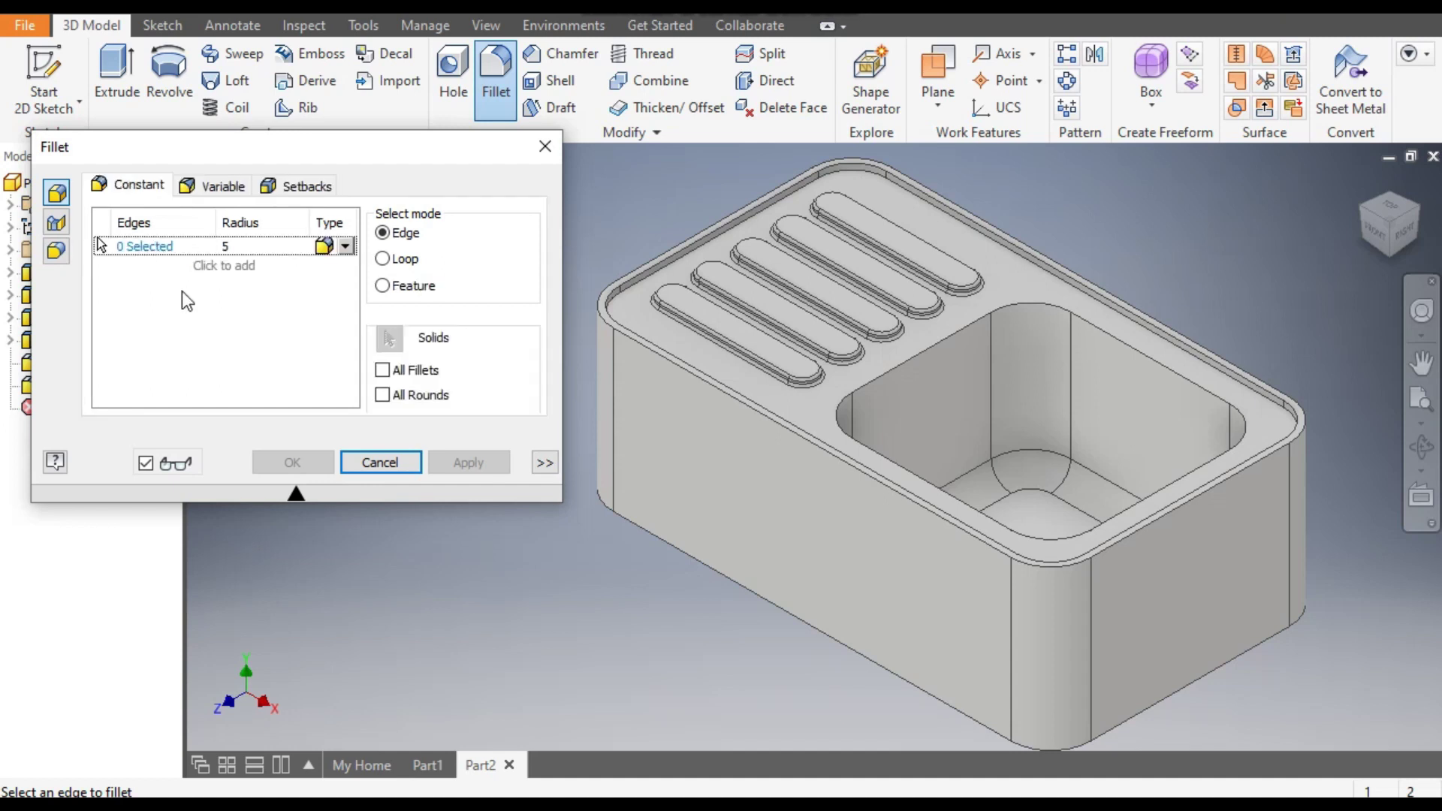
left_click(1022, 300)
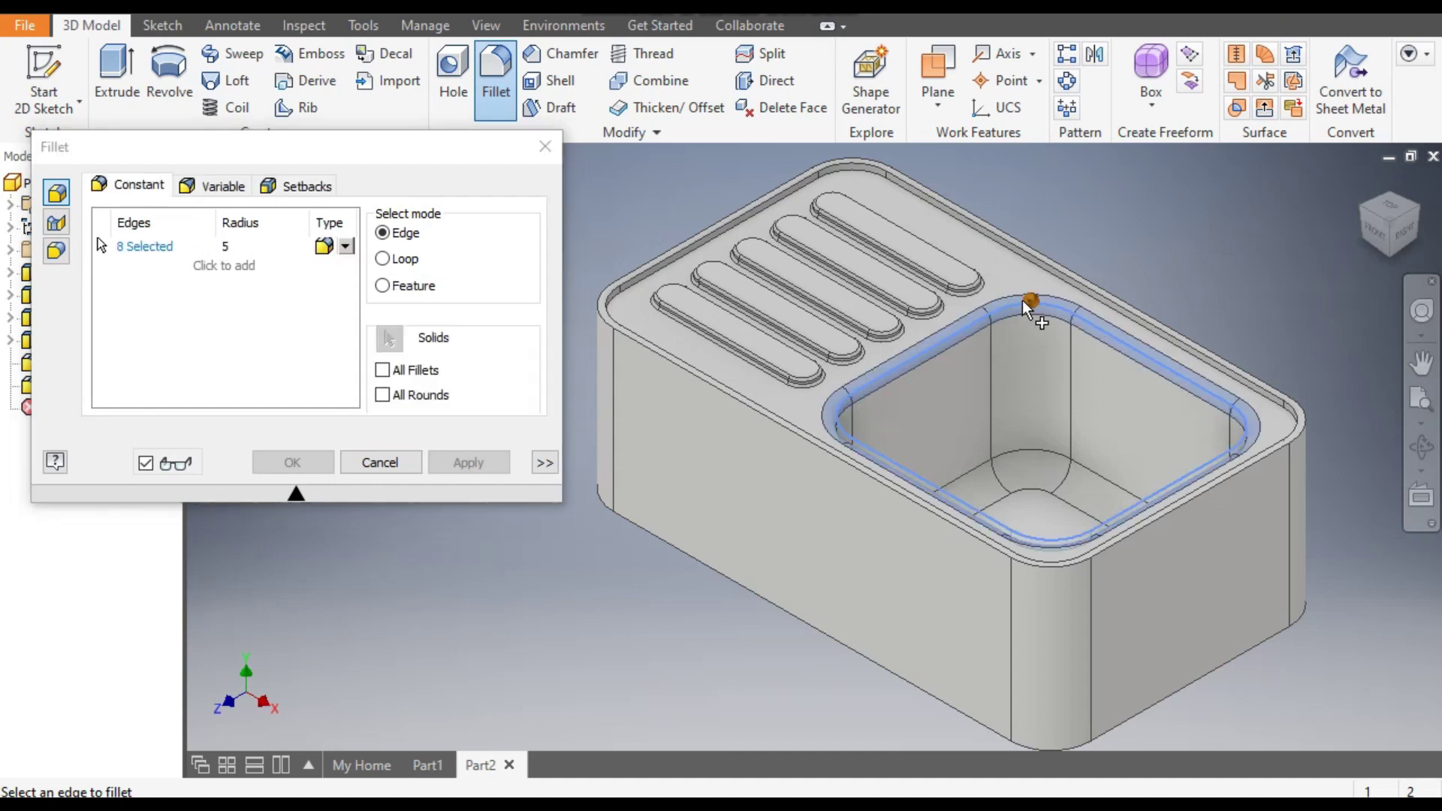
left_click(477, 462)
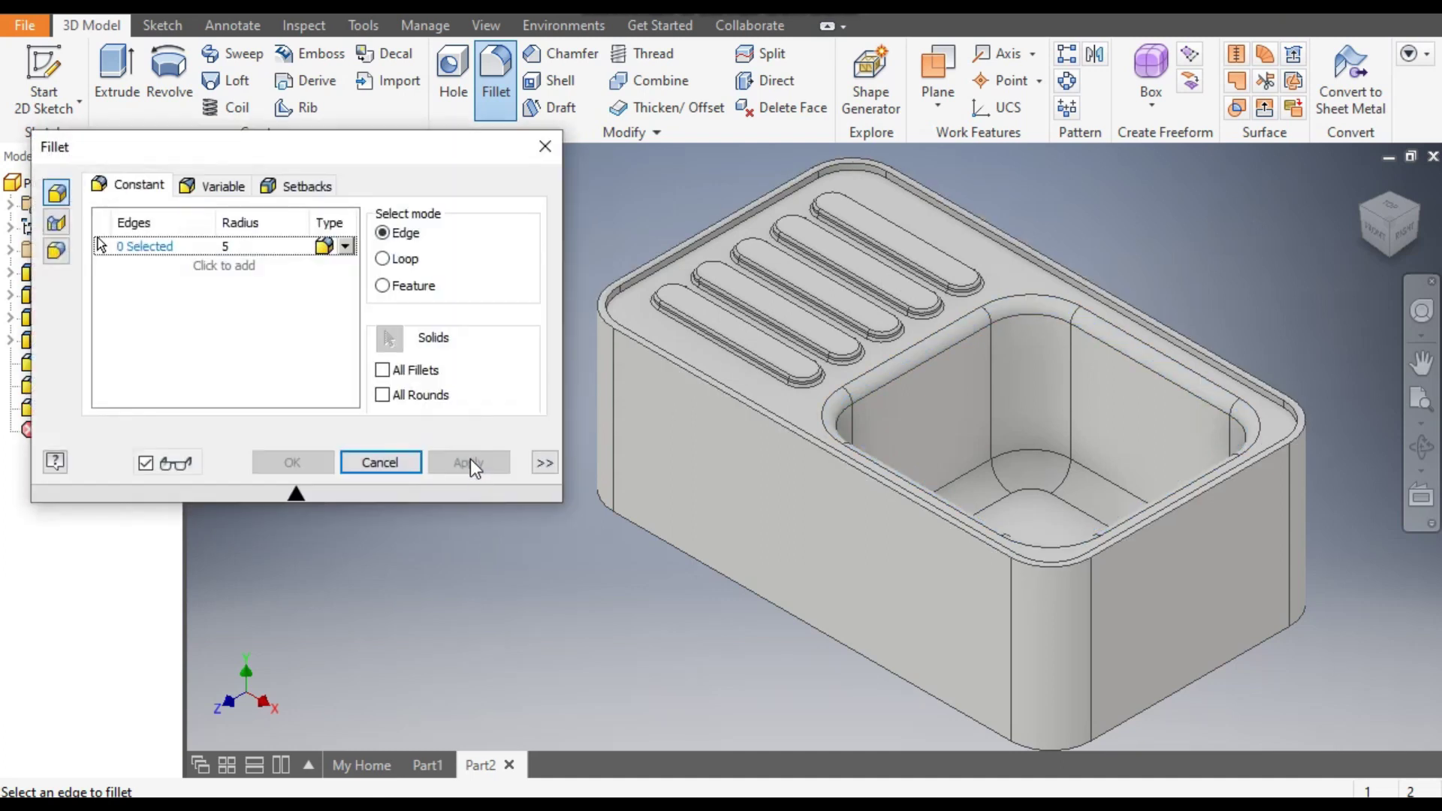
Fillet the sink's outer top edge loop at 1 mm and close the Fillet tool
left_click(223, 247)
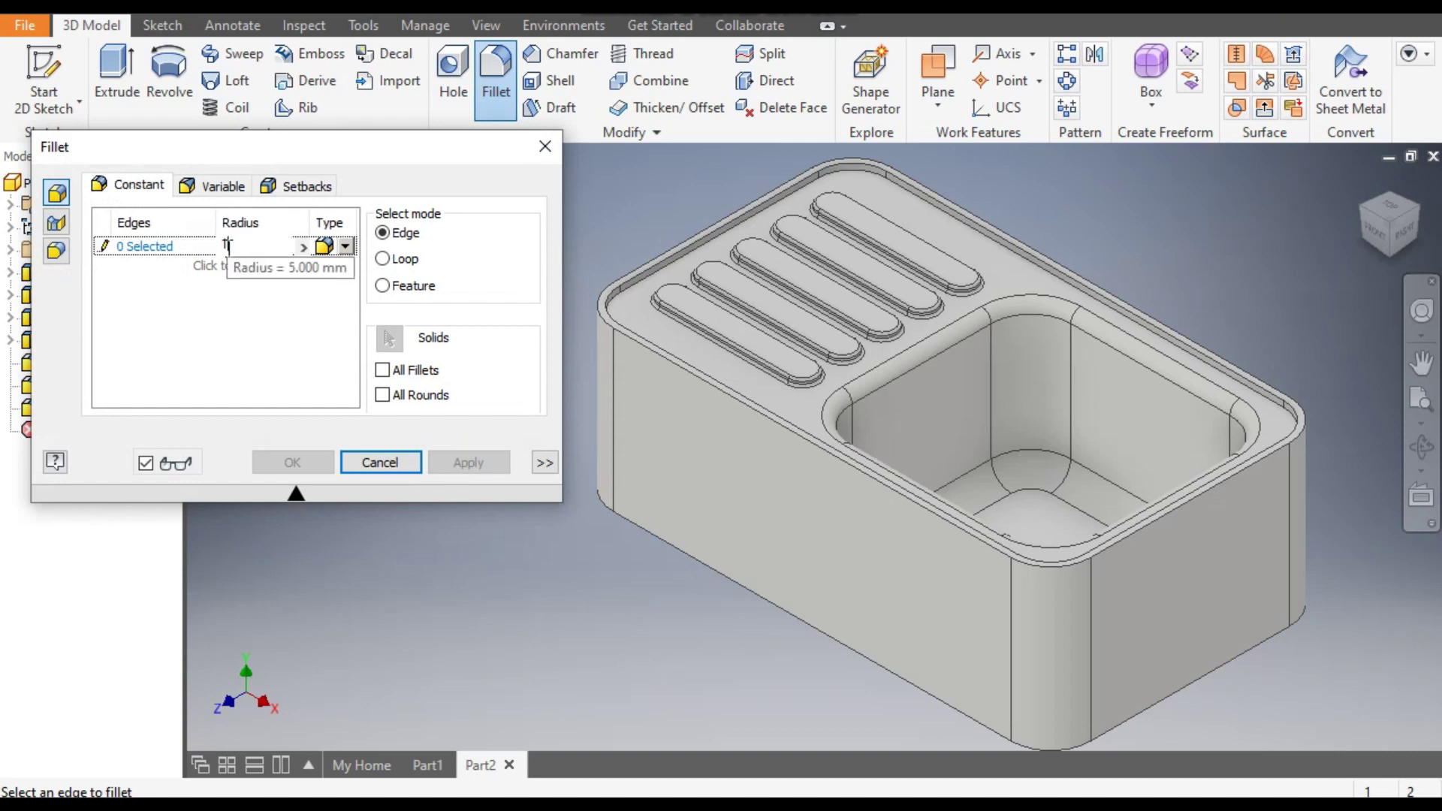
type("1")
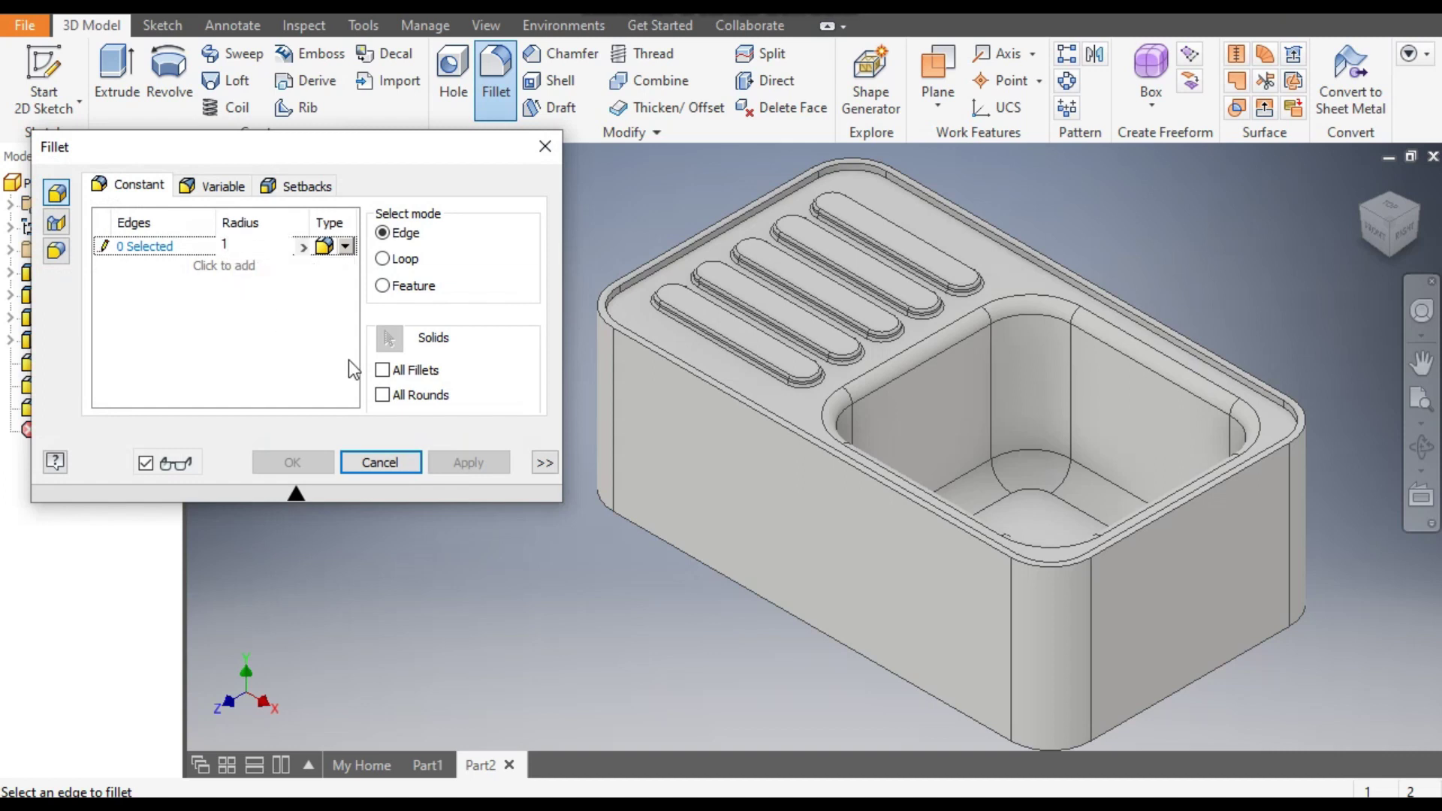
left_click(727, 391)
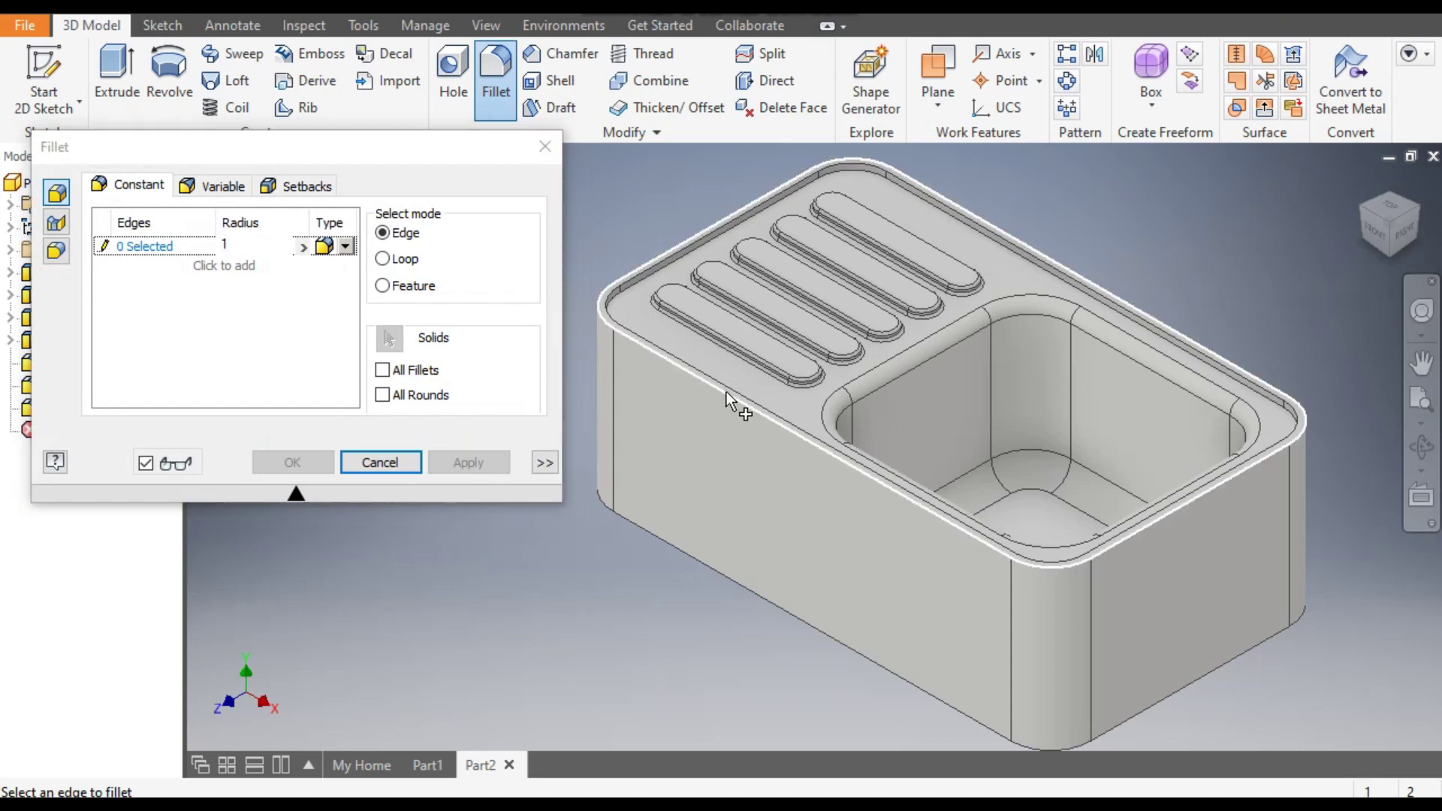
left_click(467, 461)
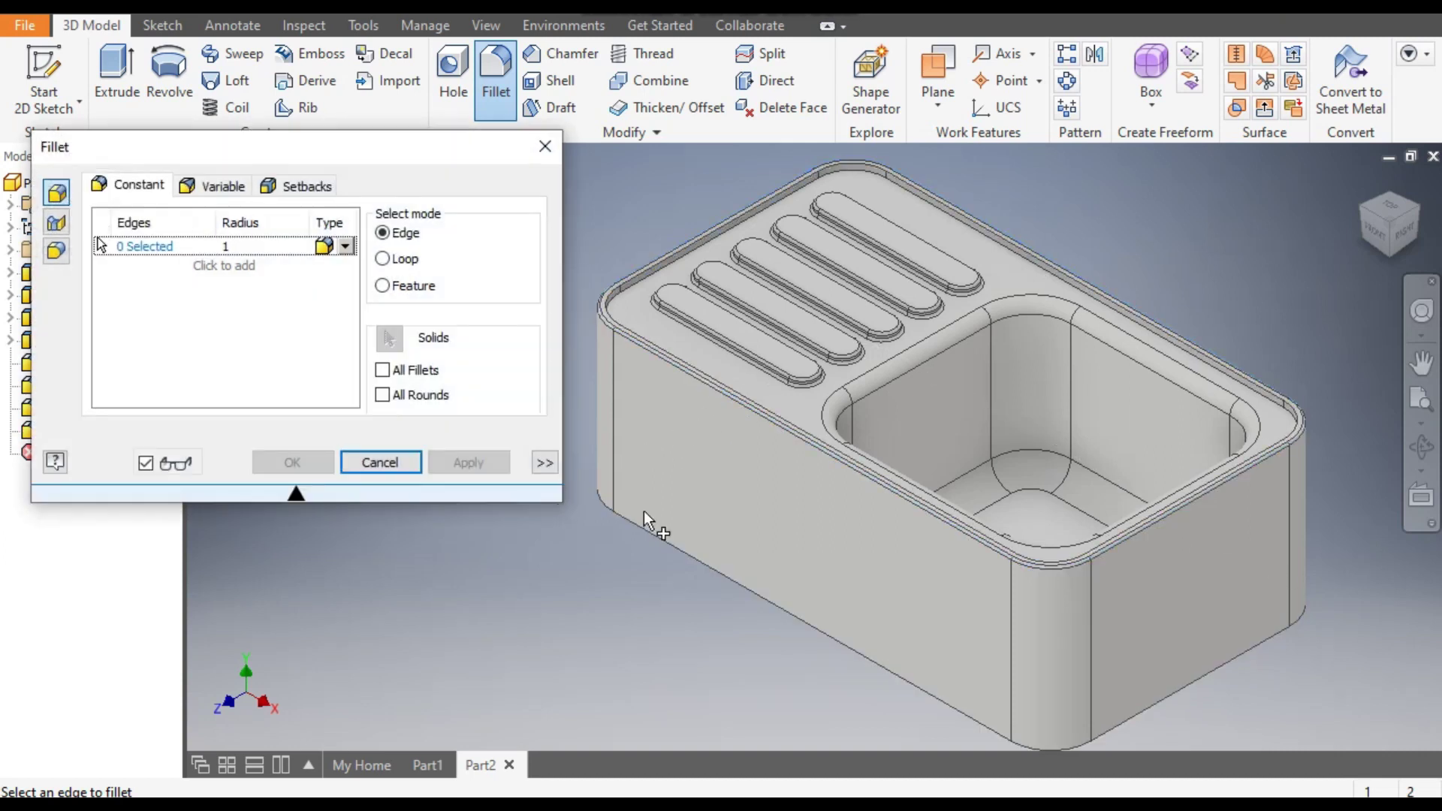
left_click(384, 464)
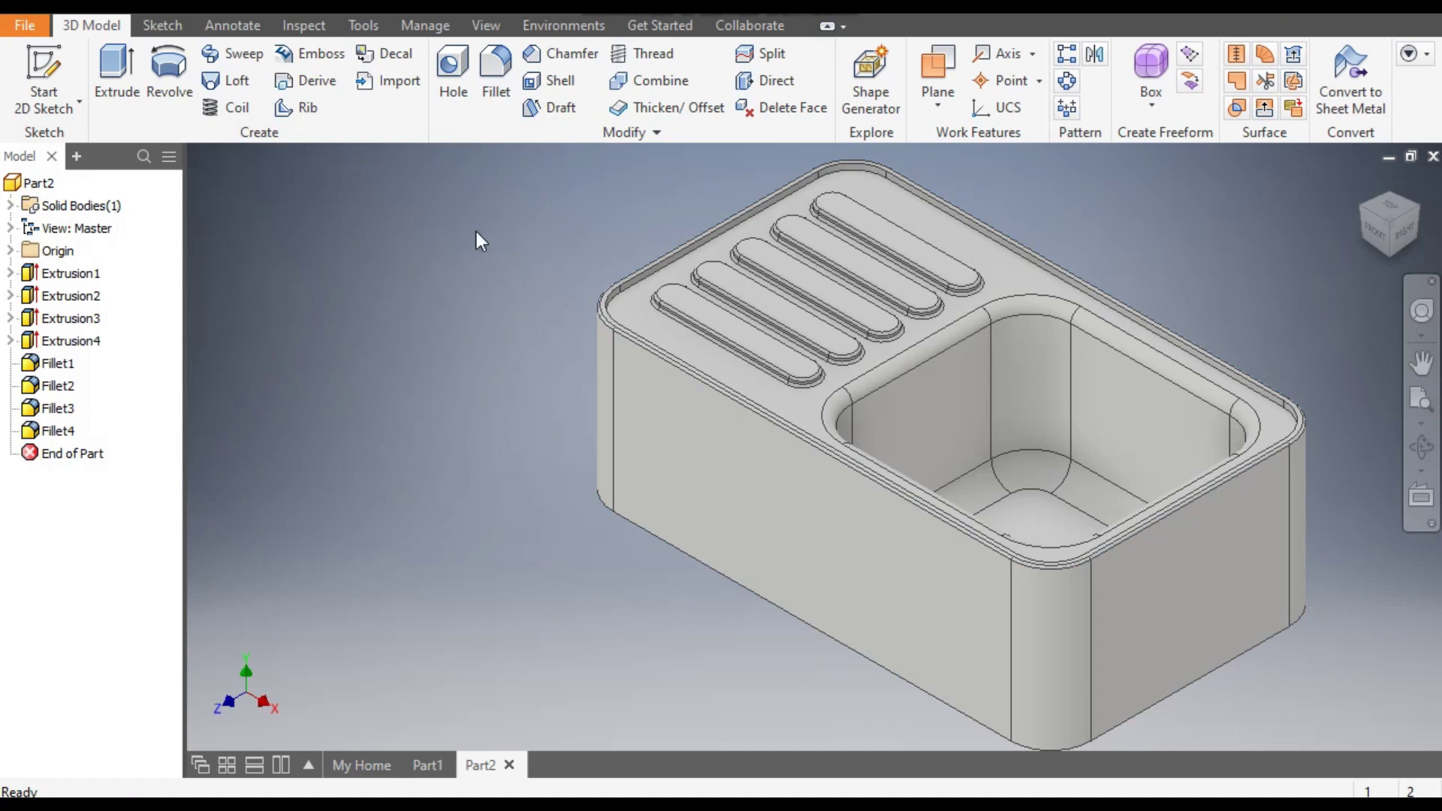
Shell the sink to 2 mm wall thickness with the underside face removed
left_click(542, 80)
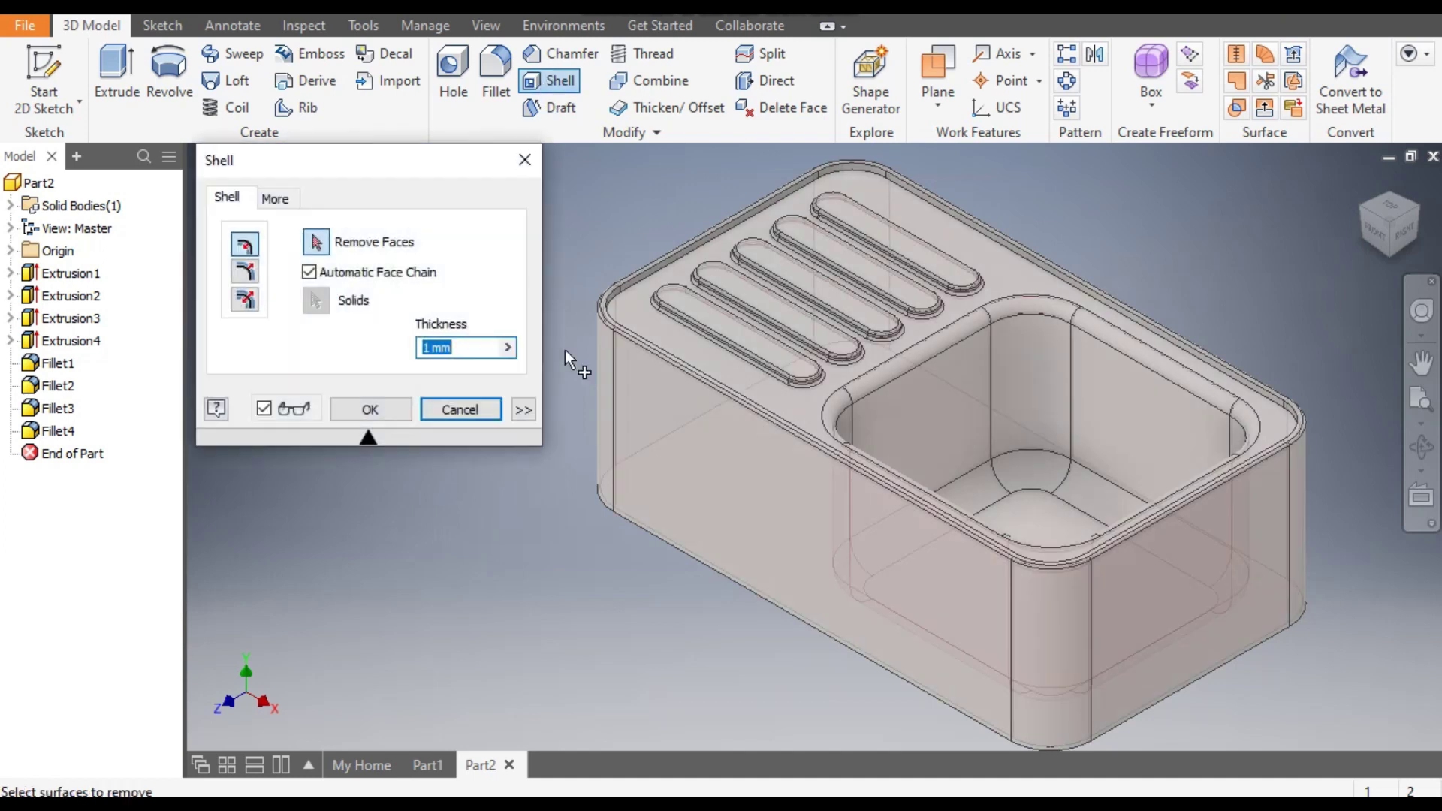
left_click(836, 571)
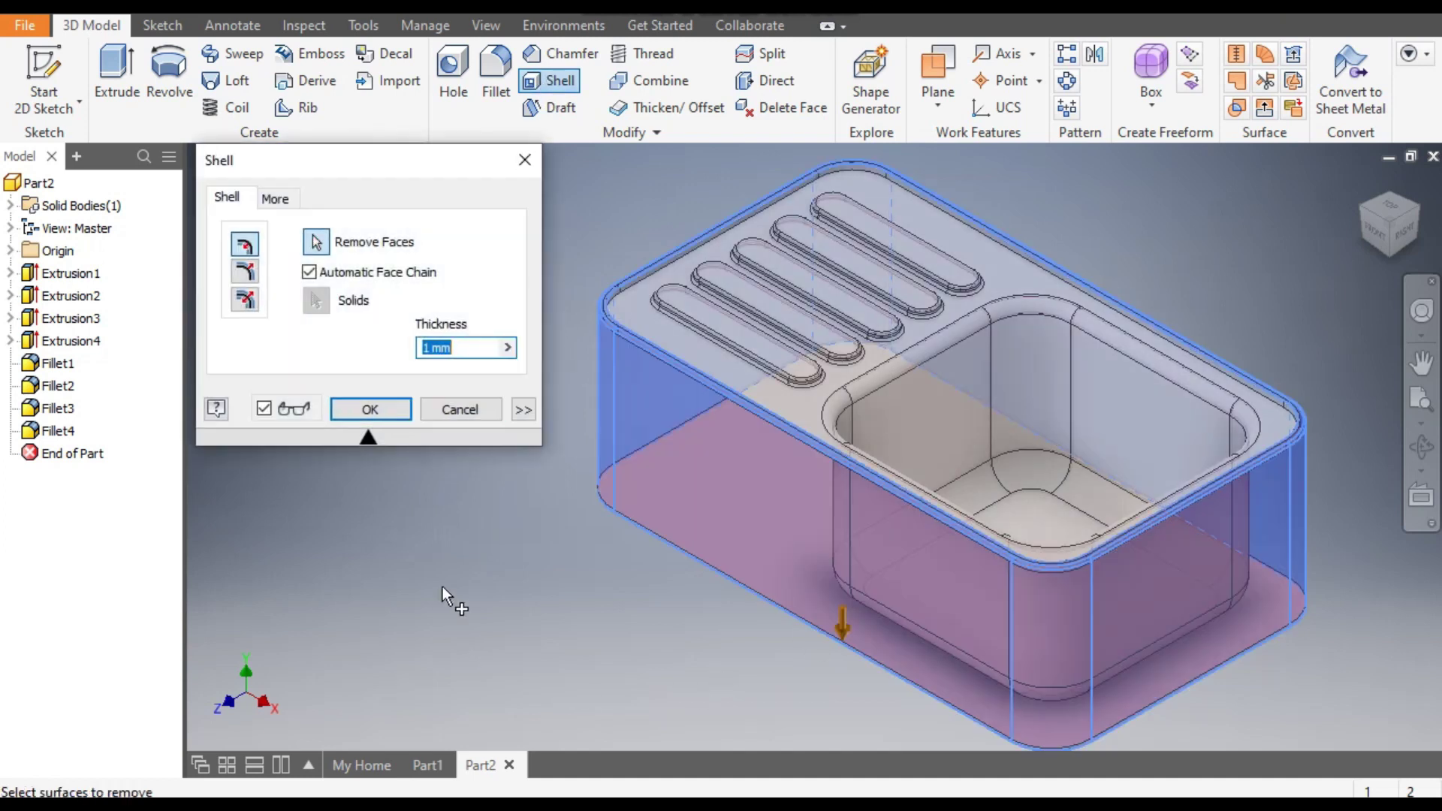
left_click(1391, 260)
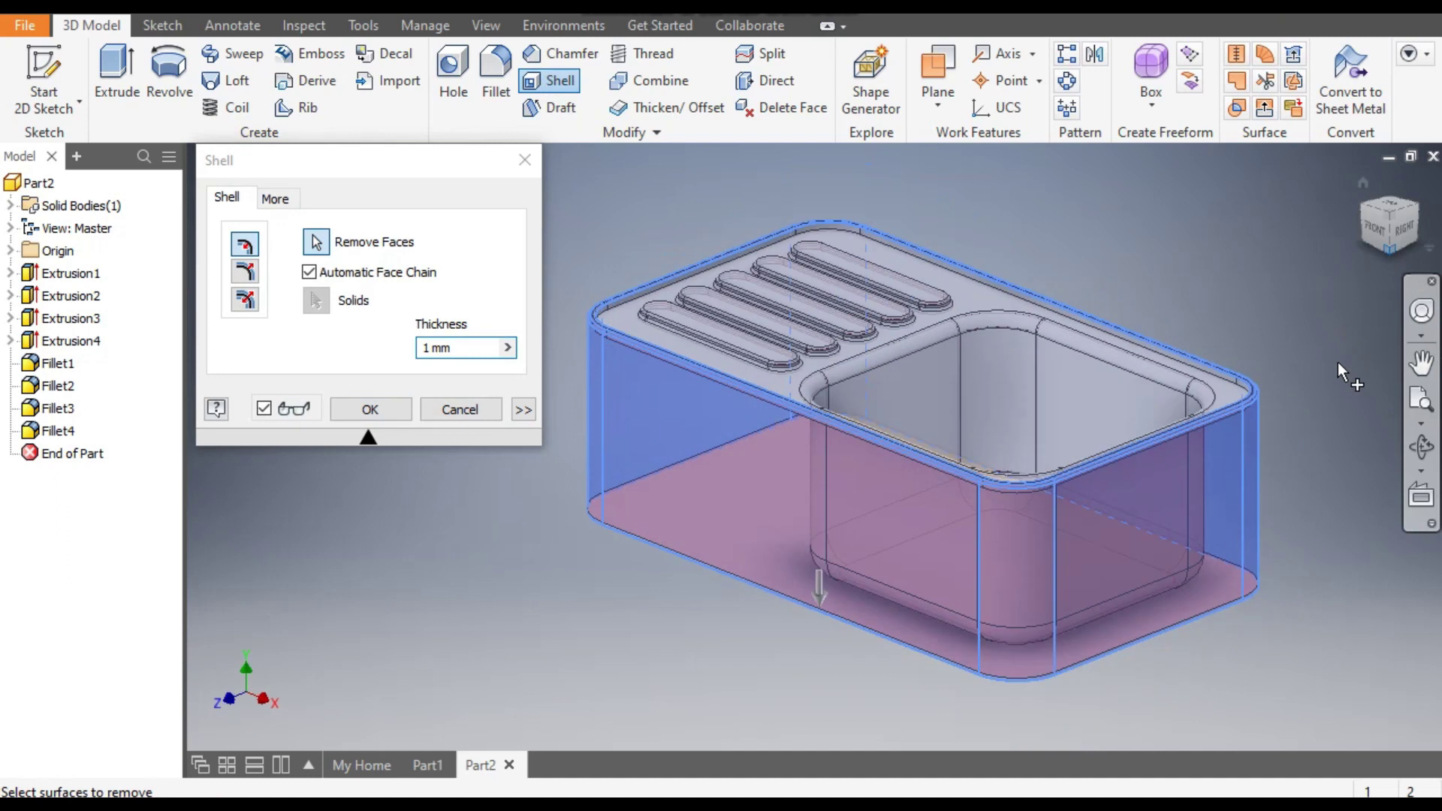
left_click(877, 489)
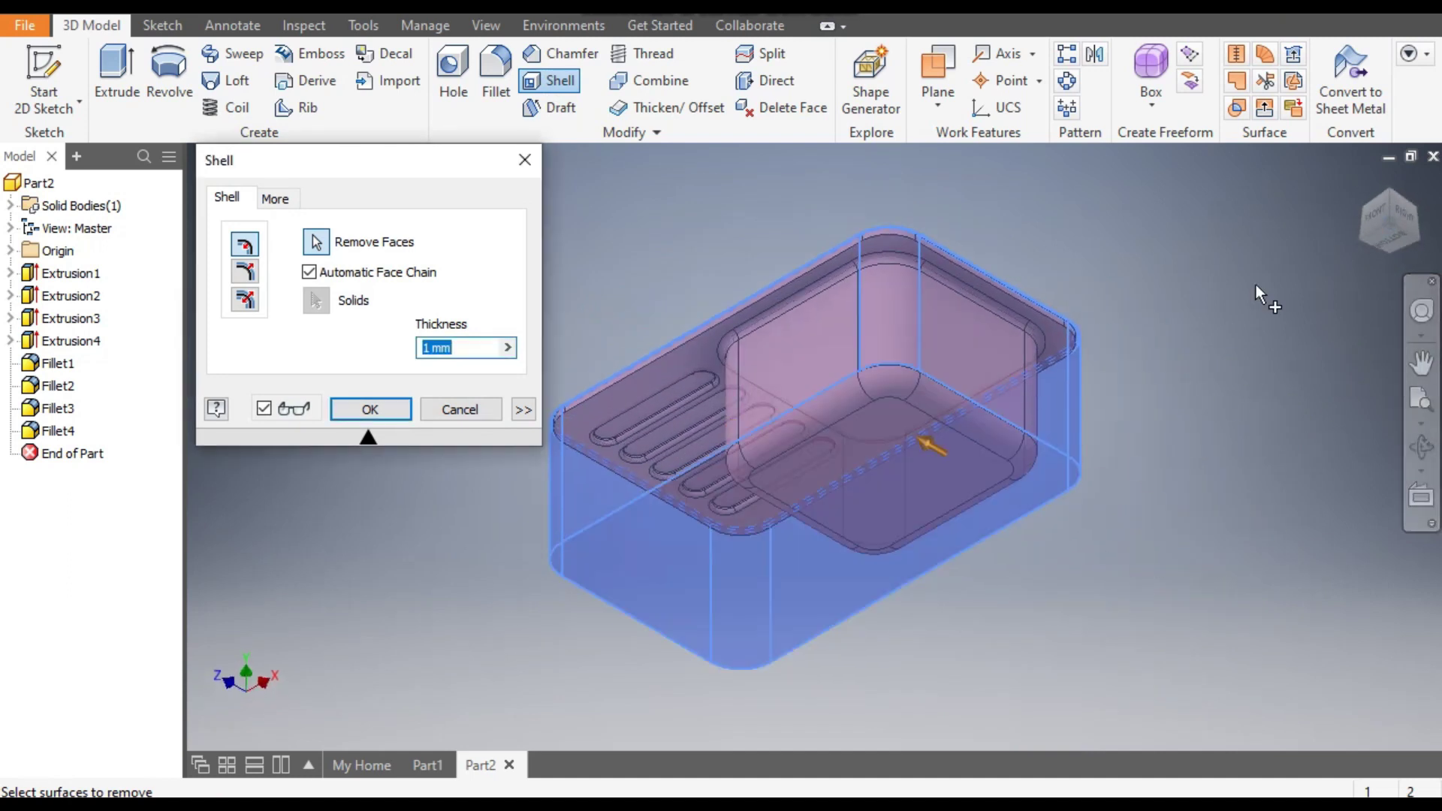
left_click(1391, 196)
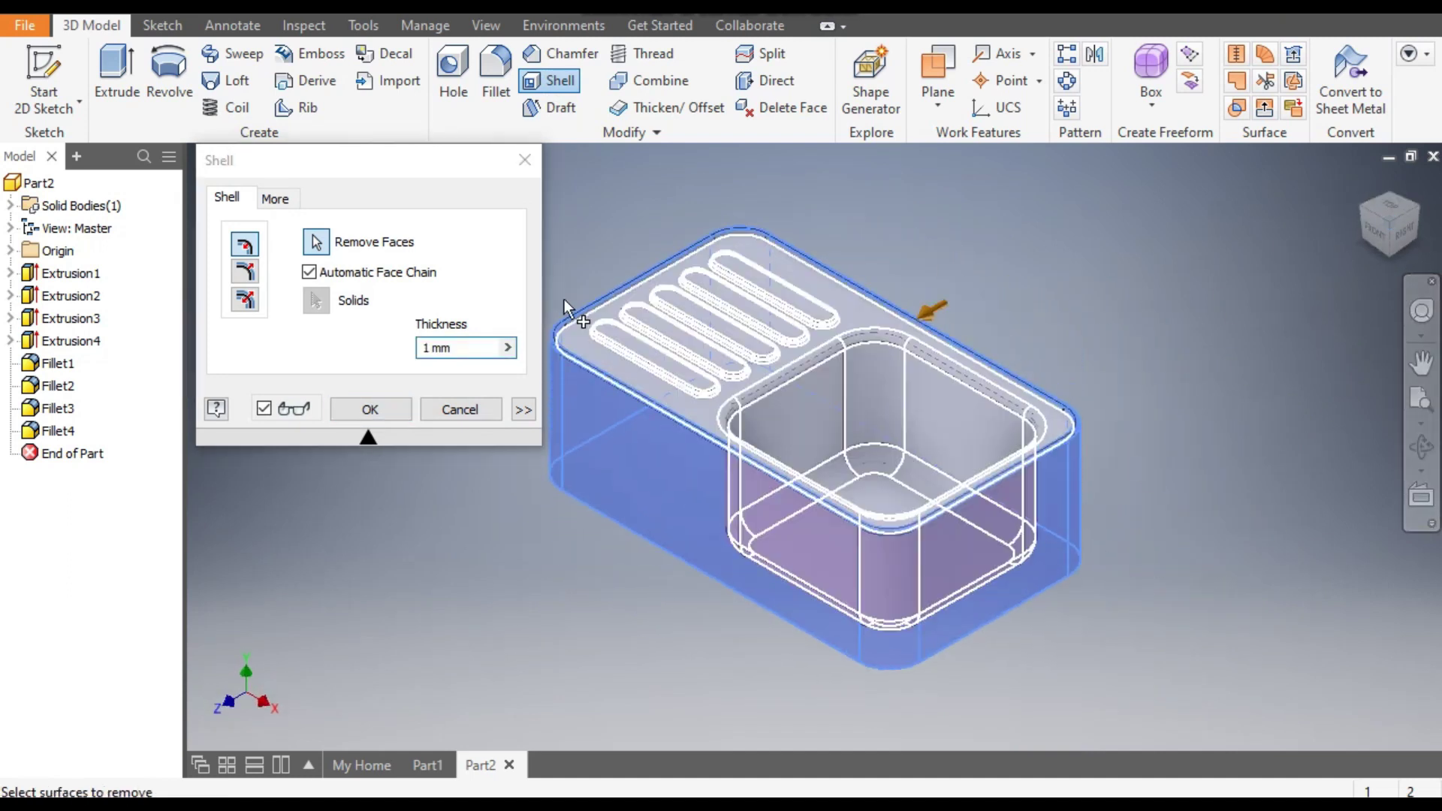
left_click(466, 350)
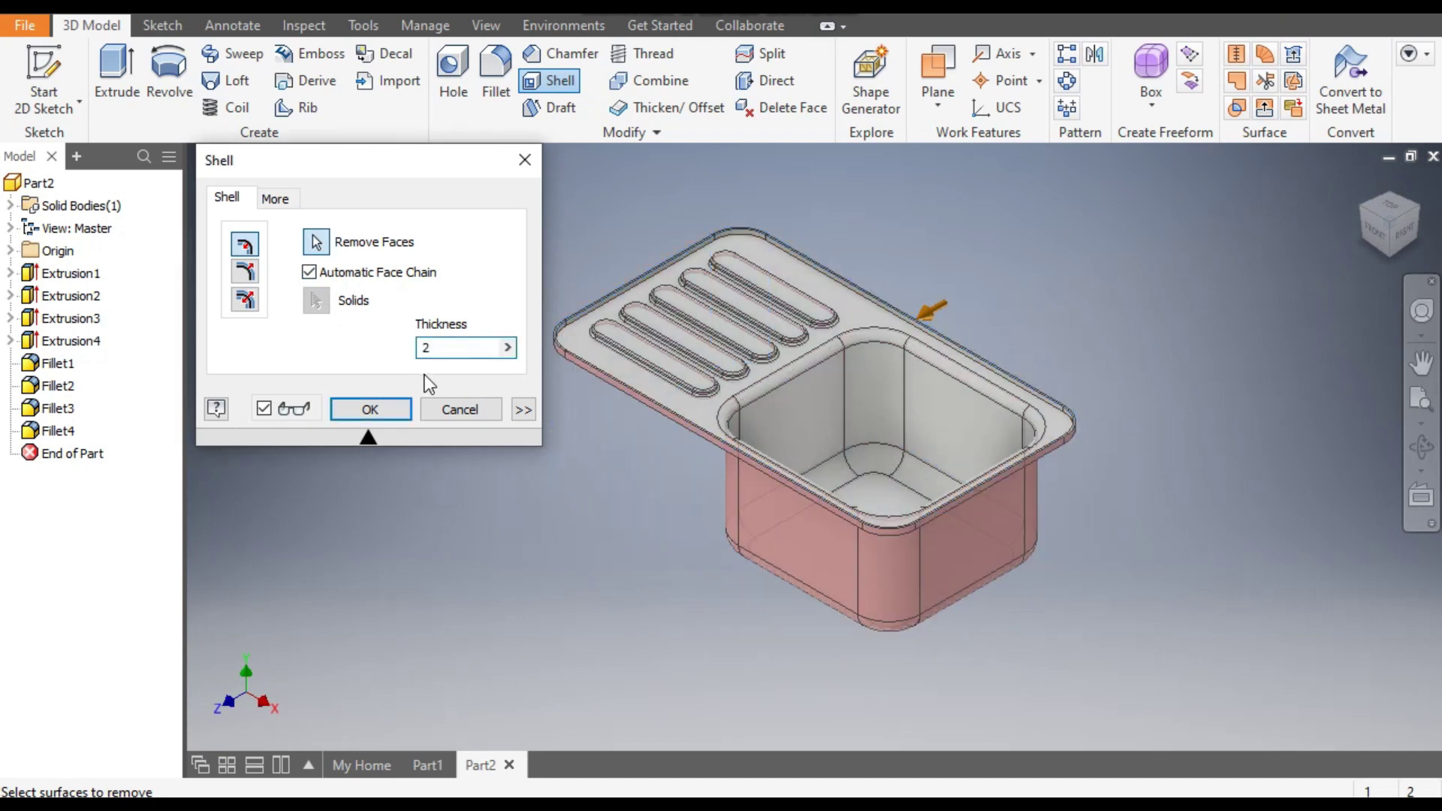
left_click(367, 409)
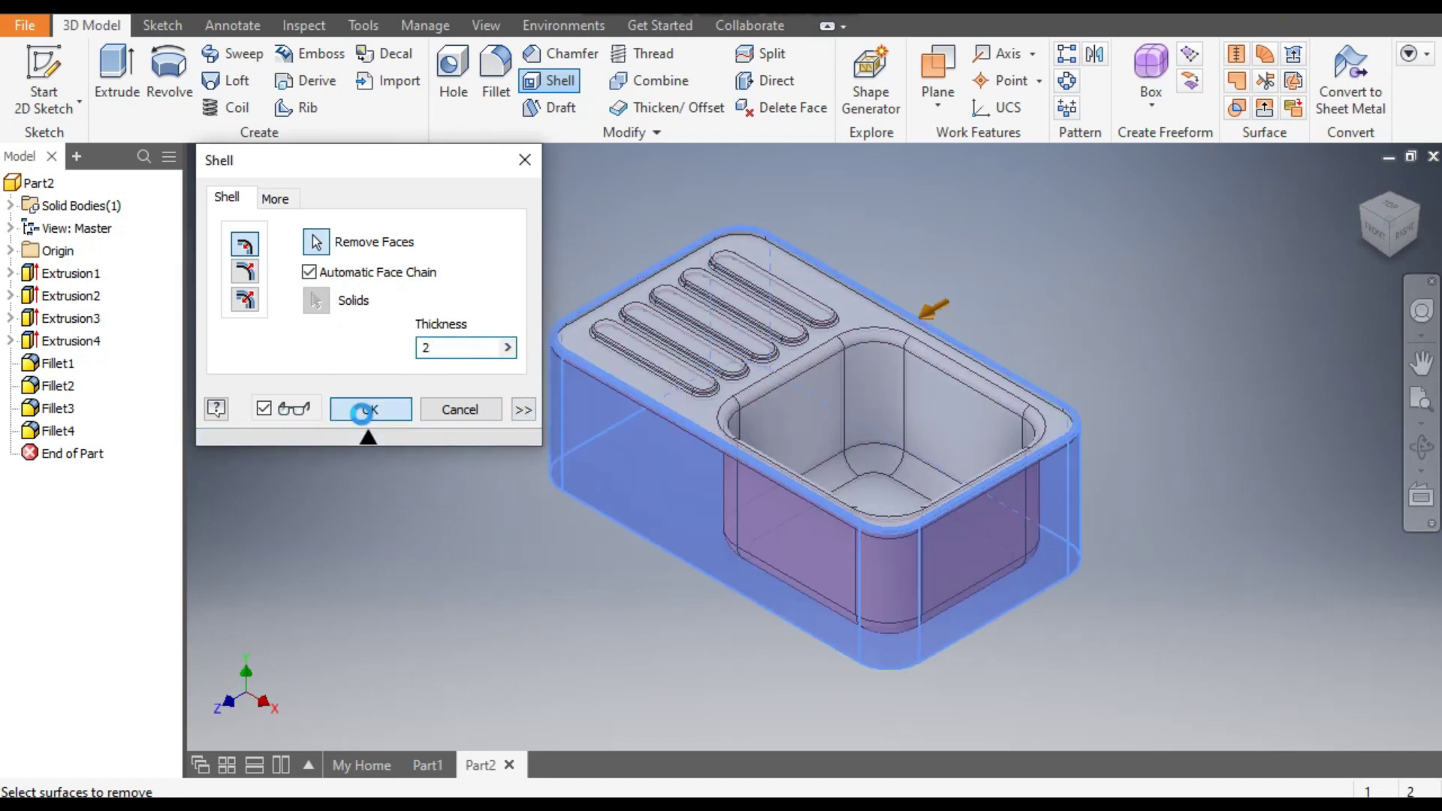
Inspect the hollow shell from below and above, then select the bowl's floor face
left_click(1391, 253)
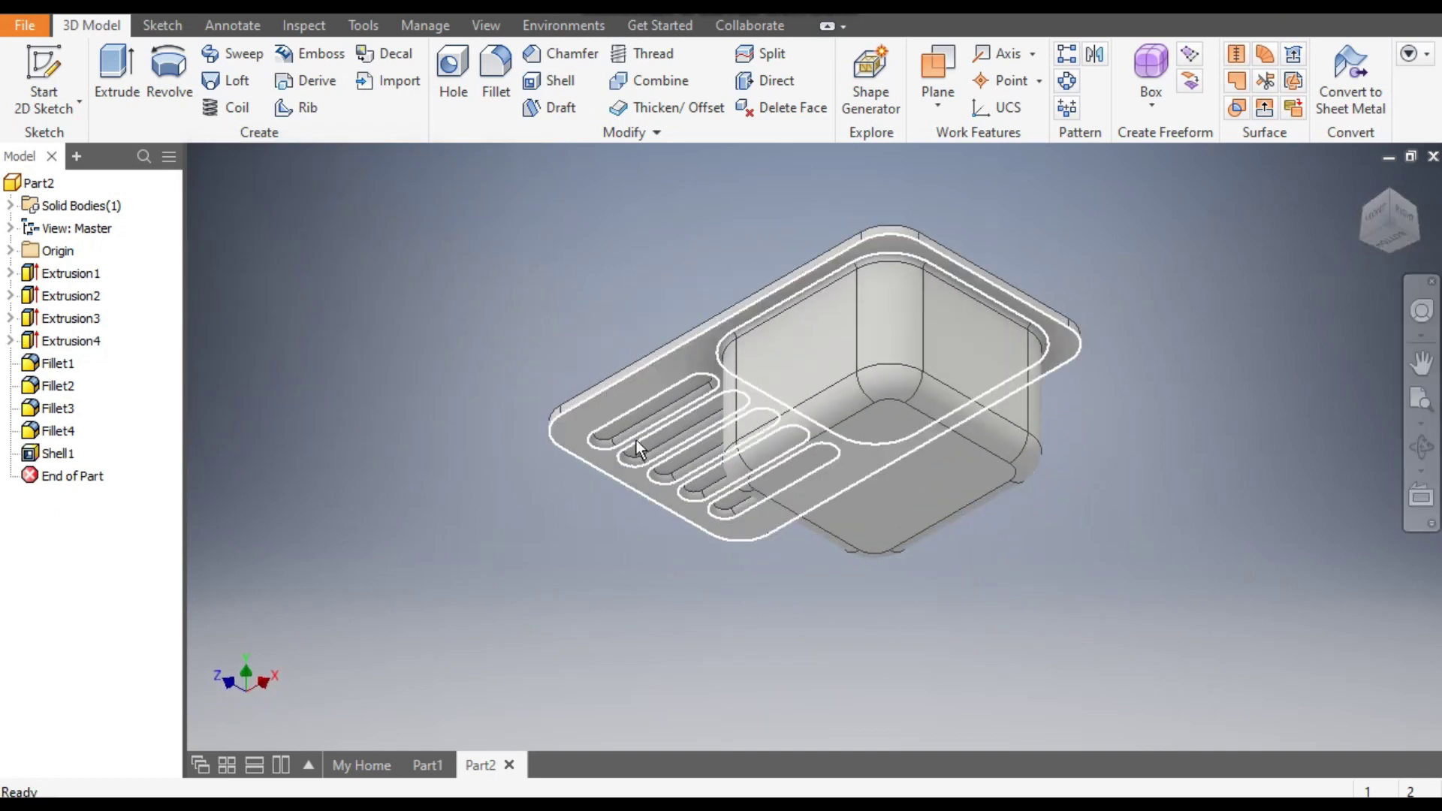
scroll(637, 440, "down", 5)
scroll(637, 539, "up", 5)
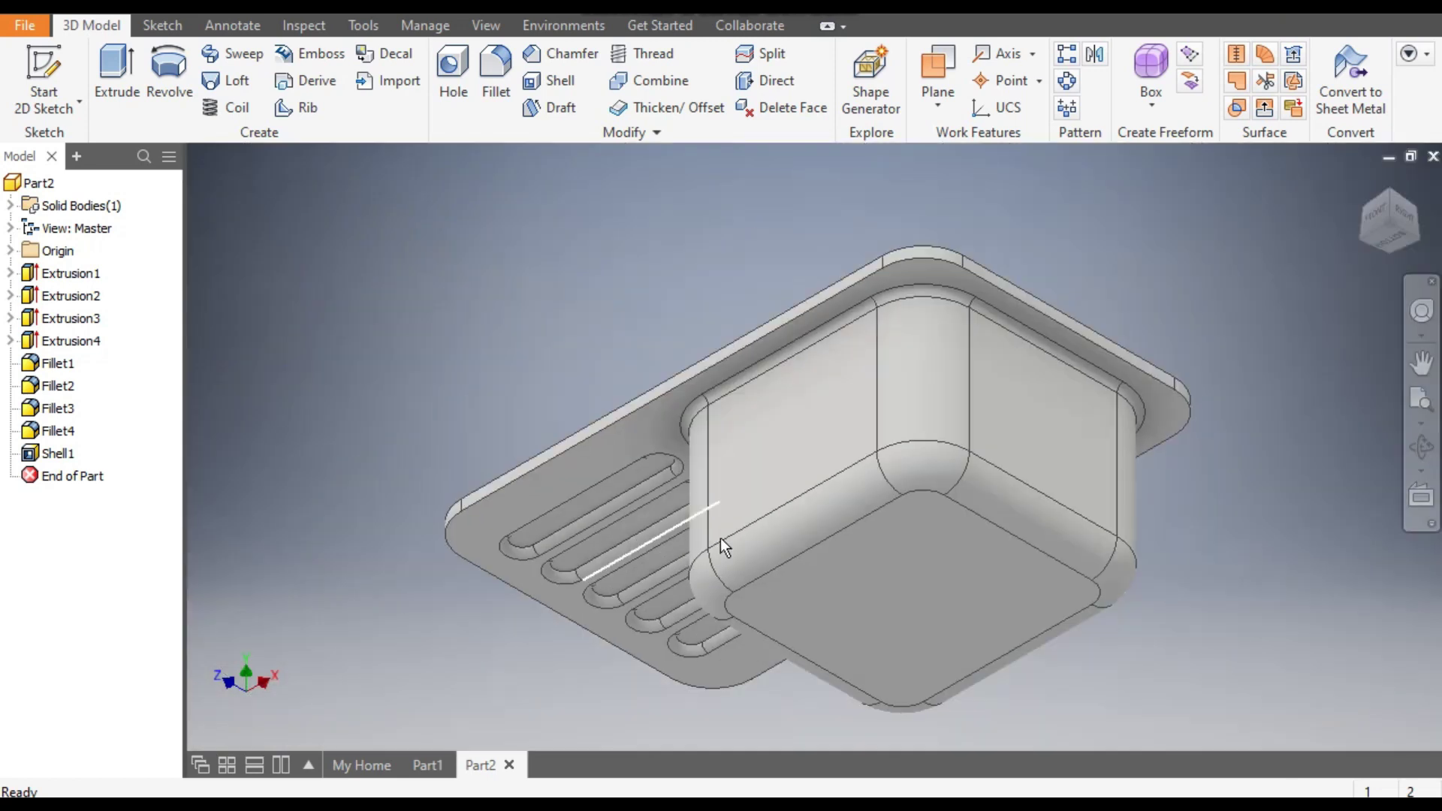
left_click(1356, 243)
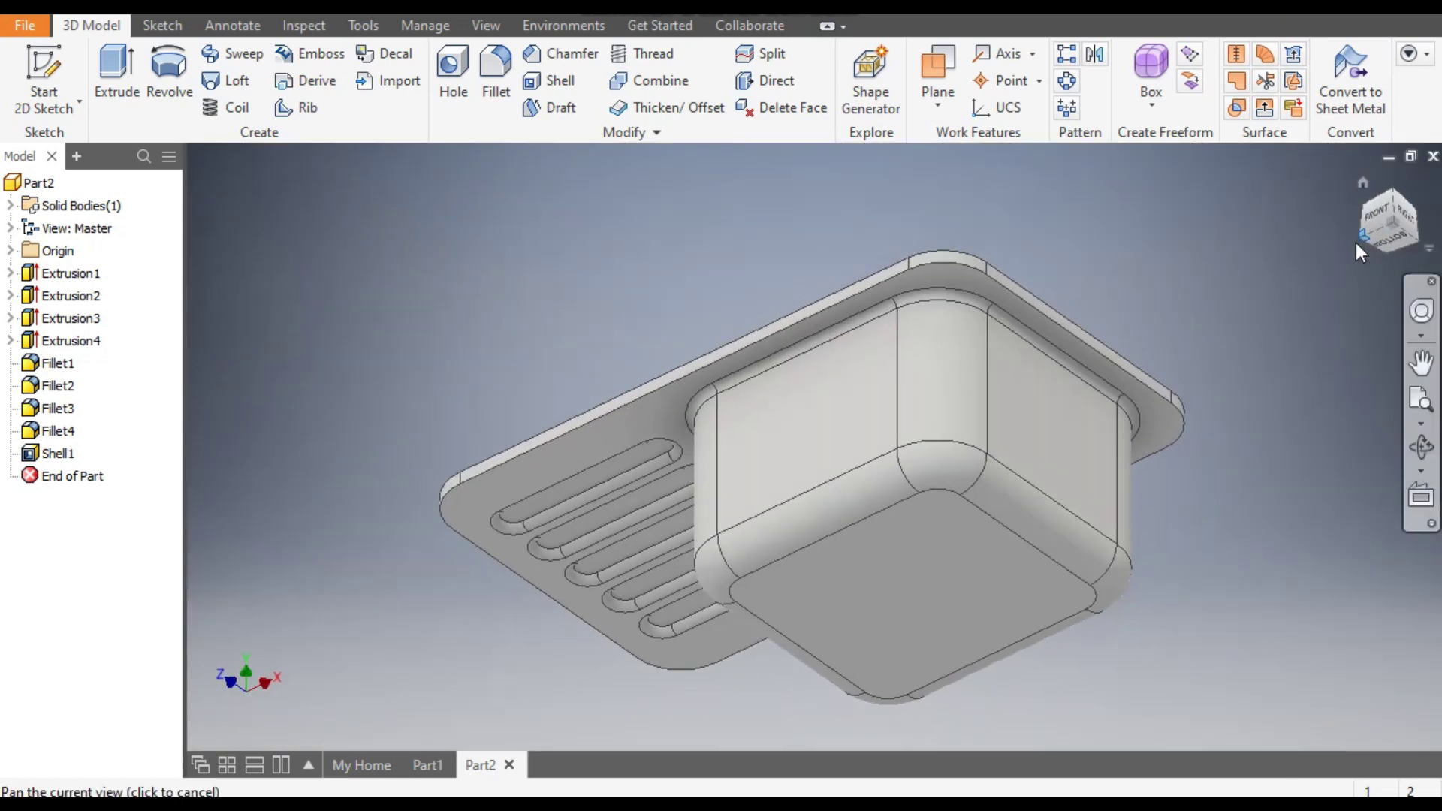
left_click(1393, 186)
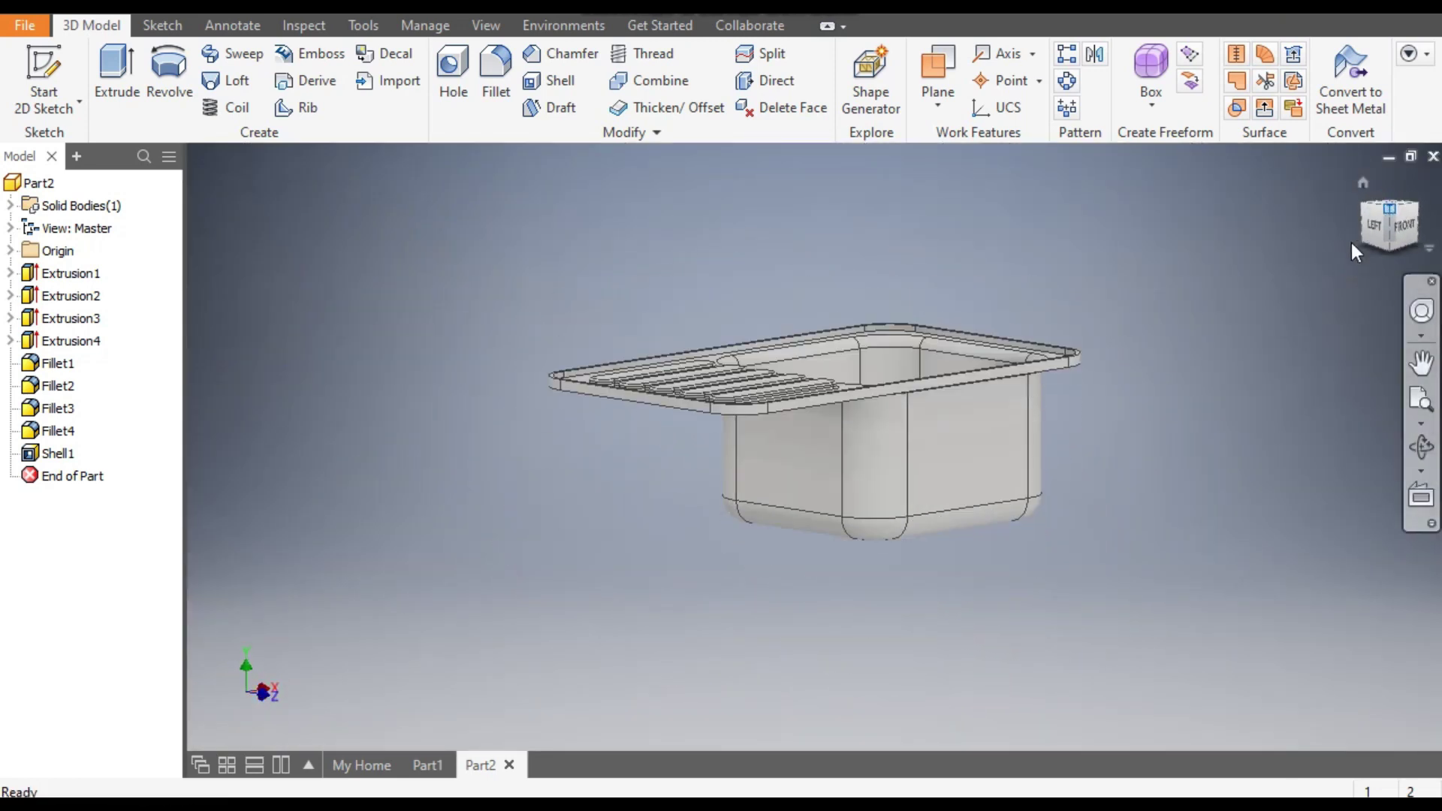
left_click(1385, 212)
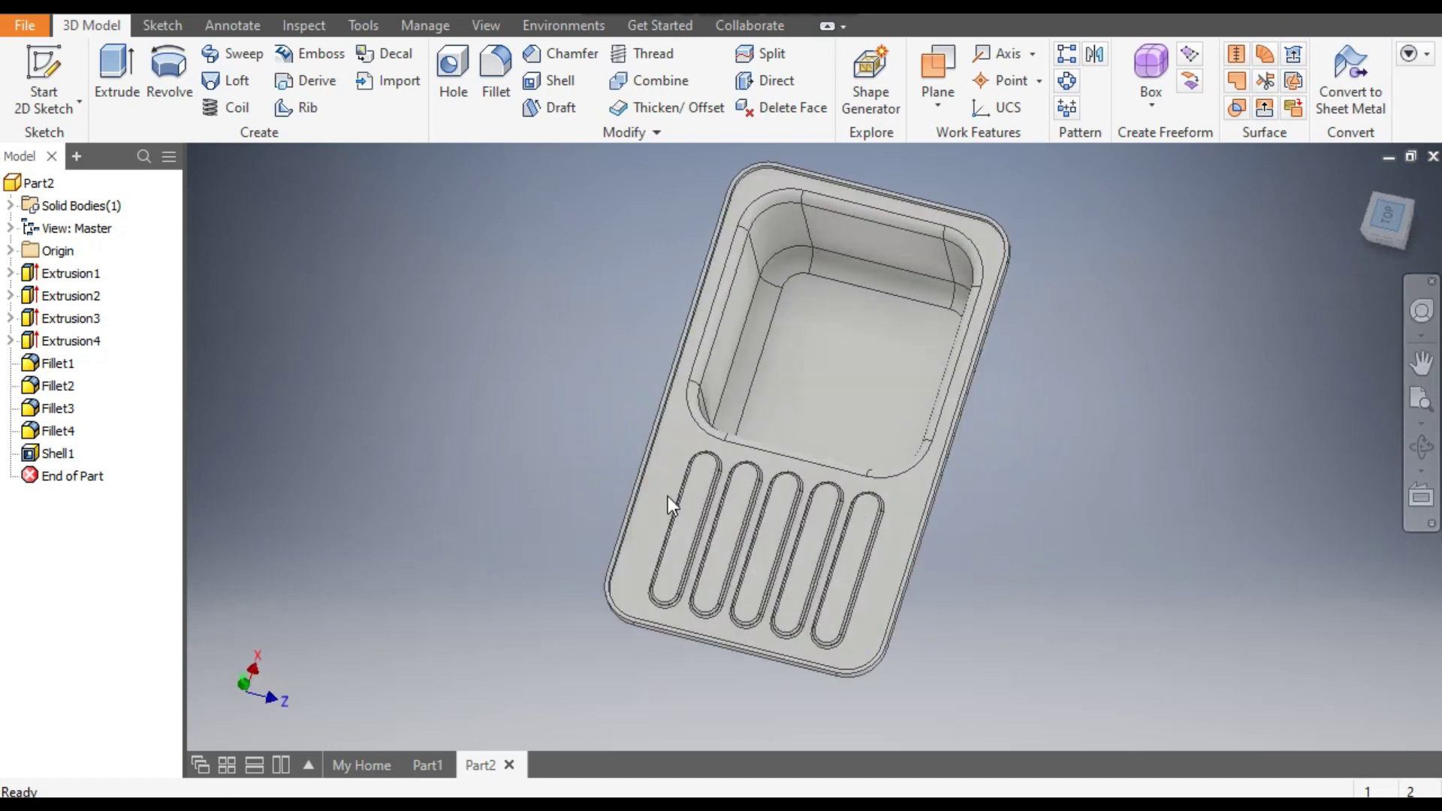
left_click(1365, 184)
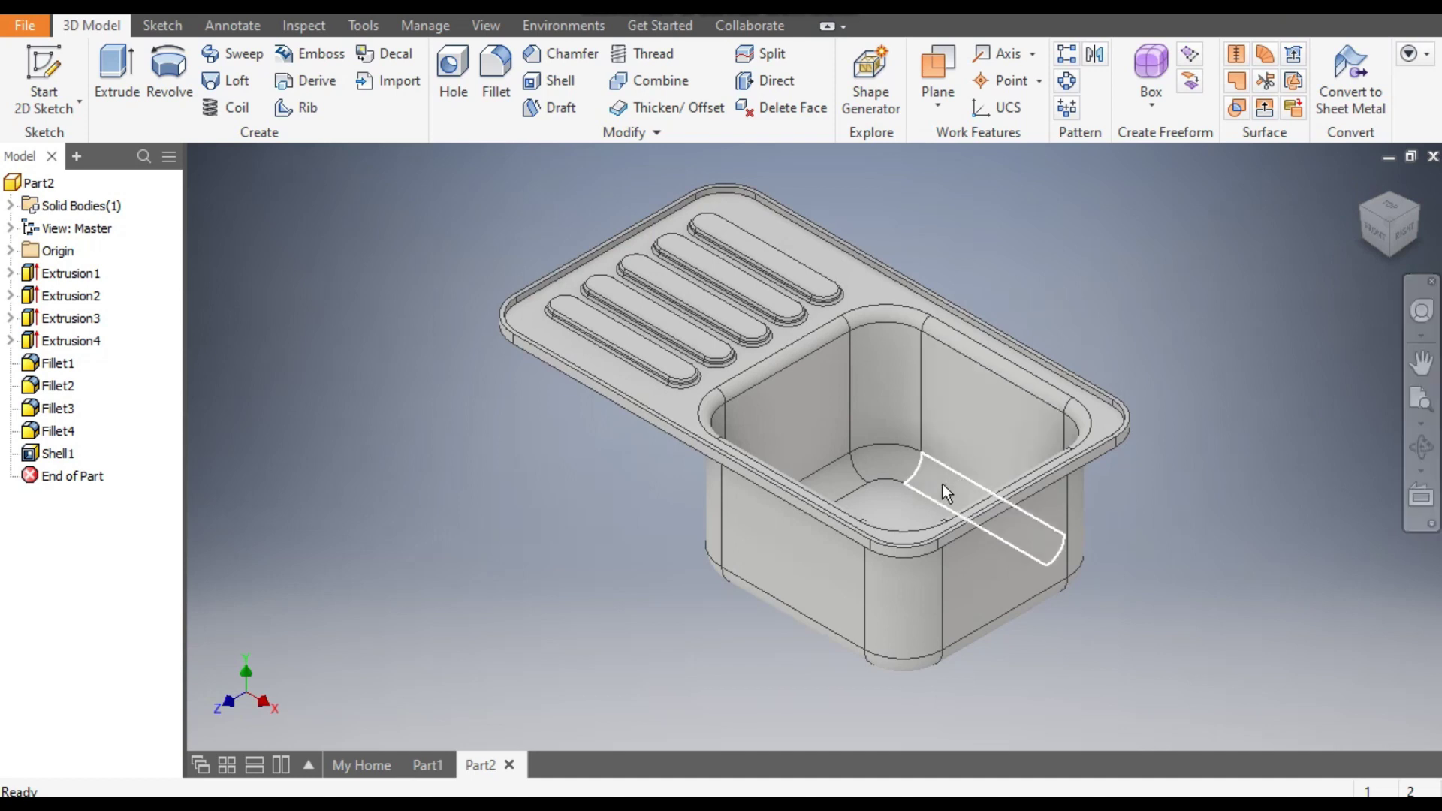
left_click(890, 507)
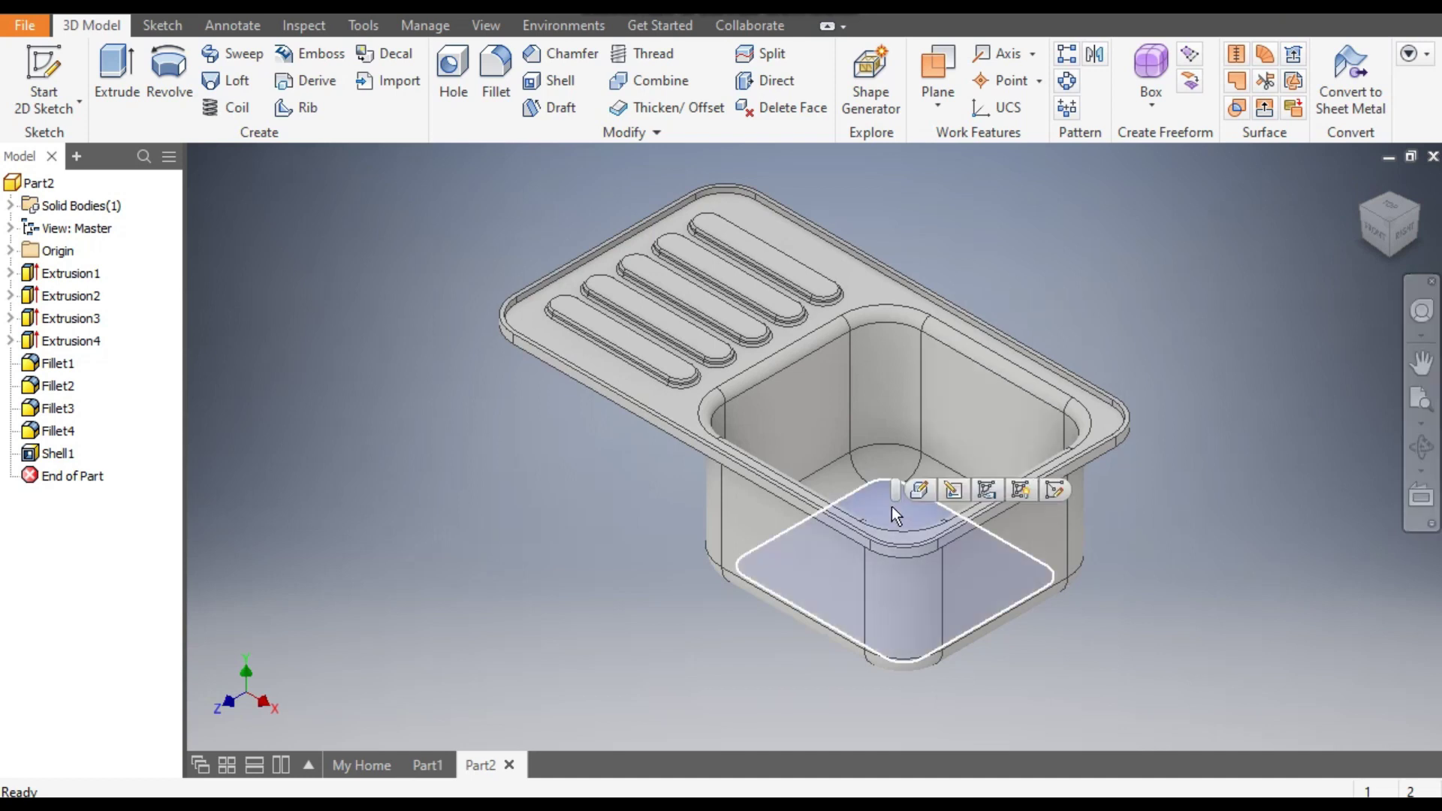
Sketch a 25 mm diameter circle on the bowl floor for the drain
left_click(1056, 490)
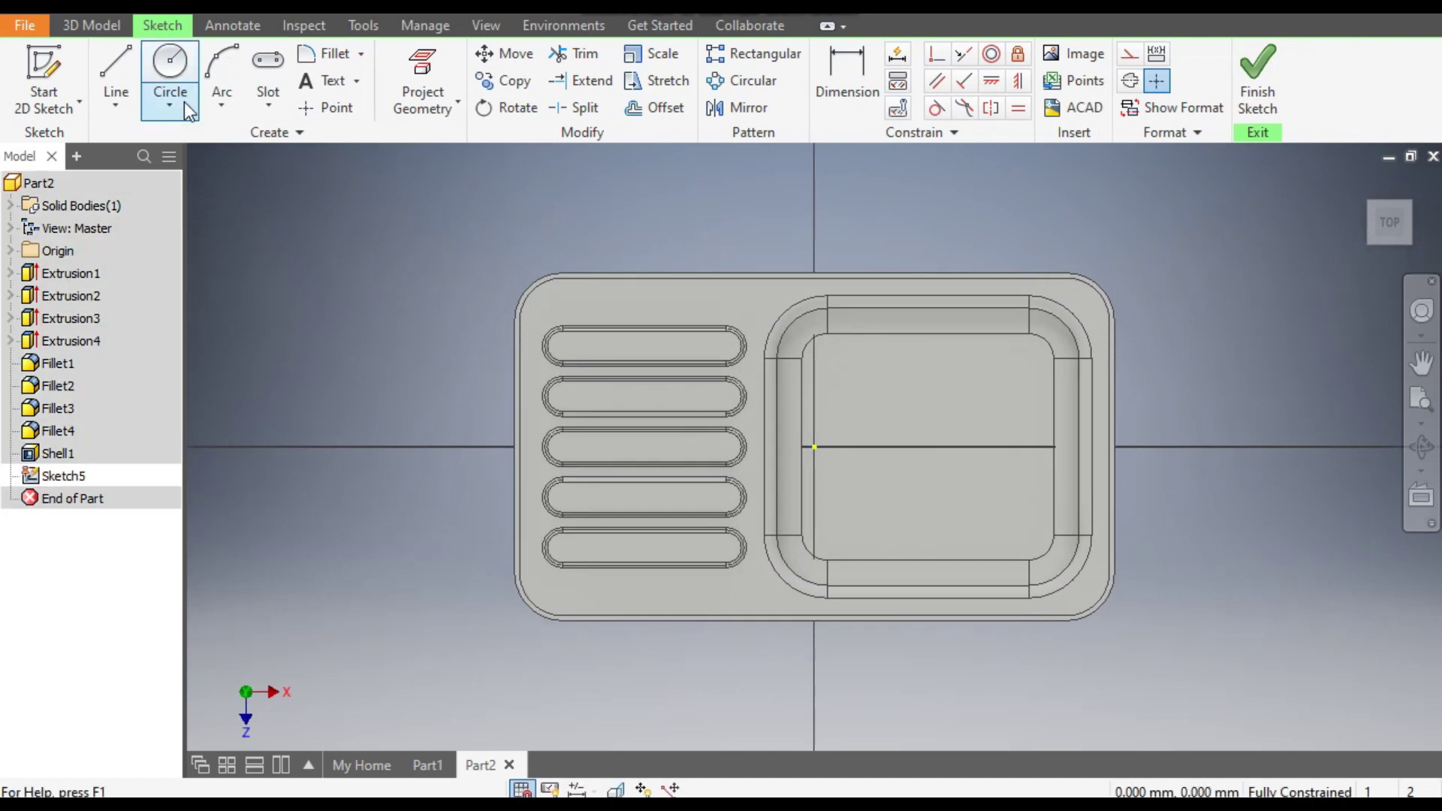
left_click(178, 70)
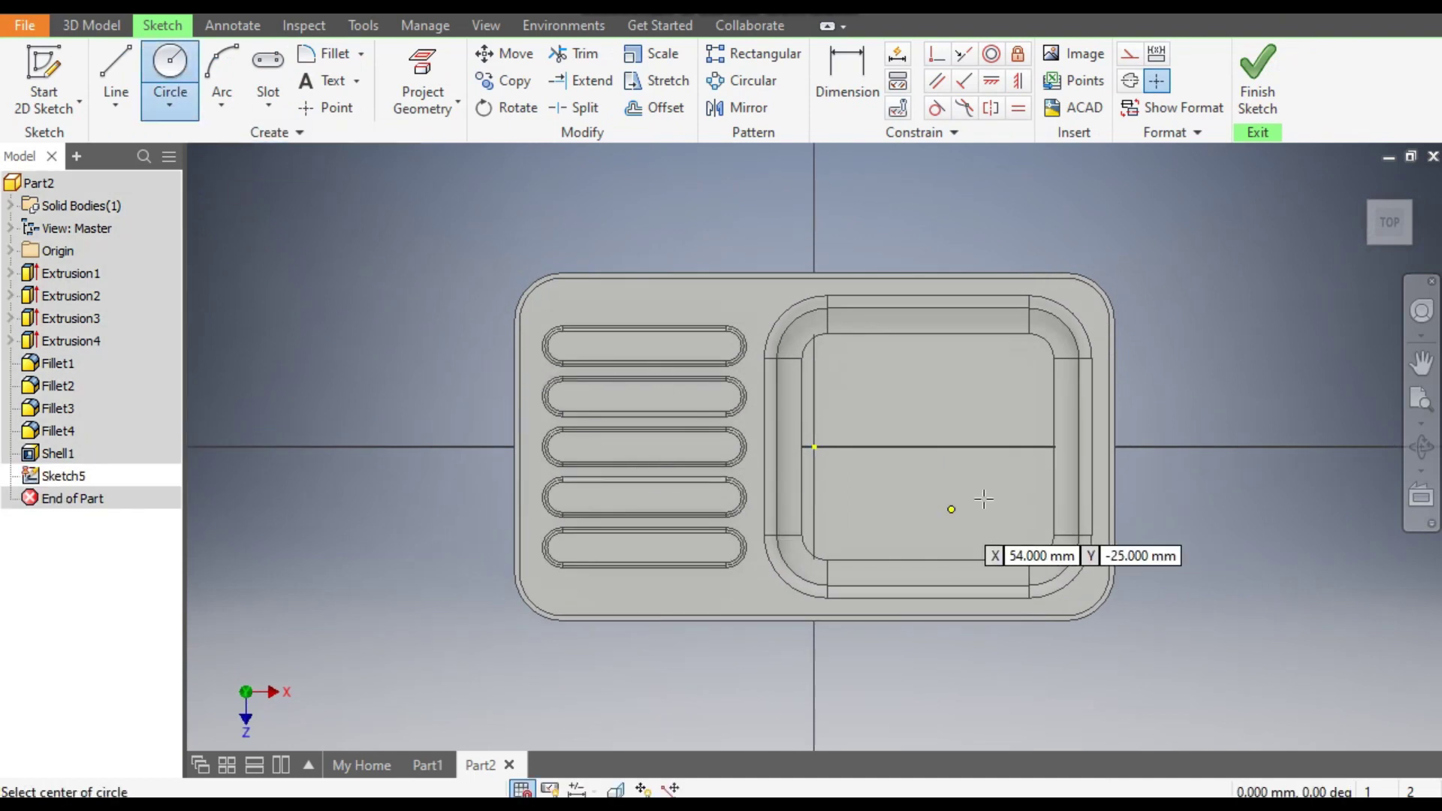
left_click(935, 446)
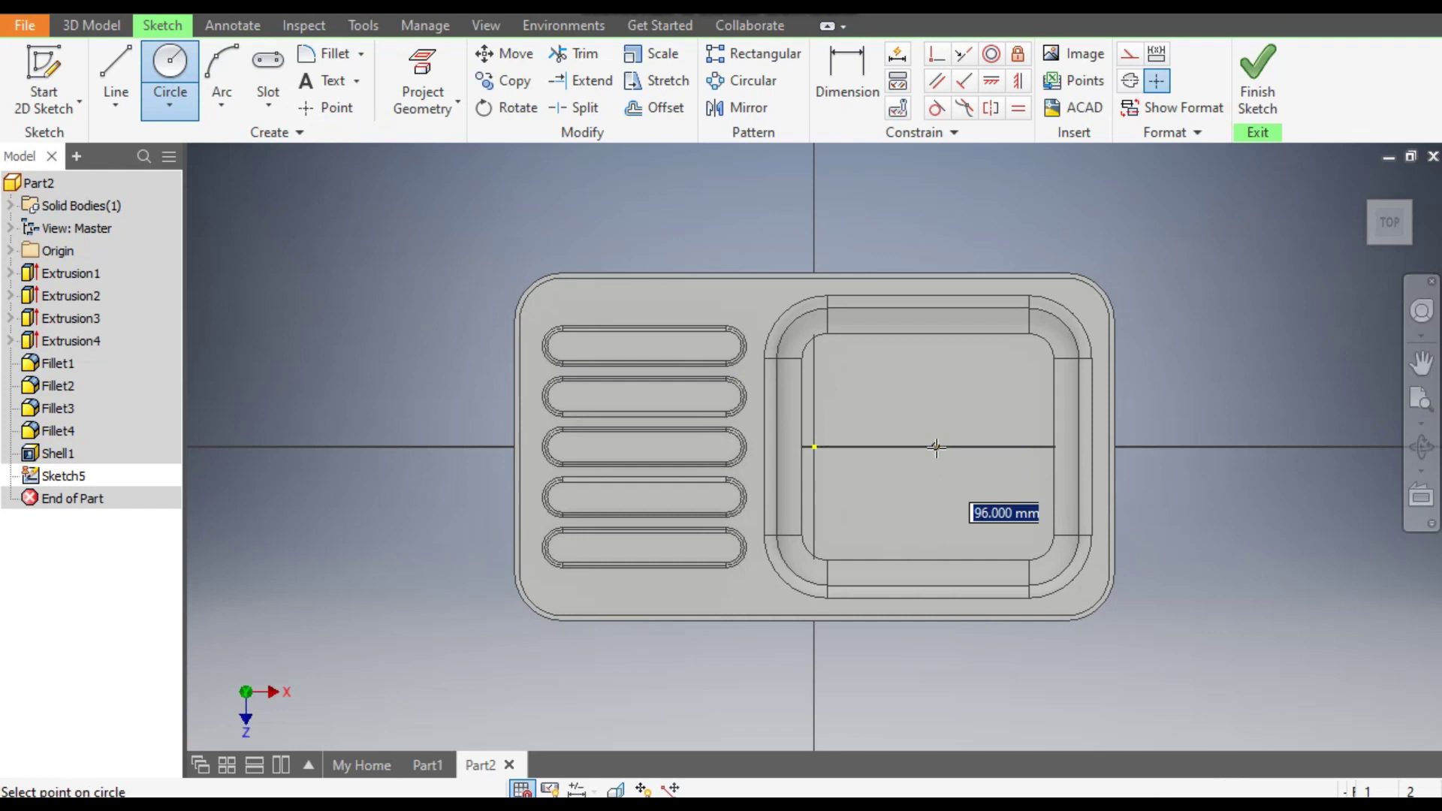
type("25")
key("Tab")
left_click(944, 494)
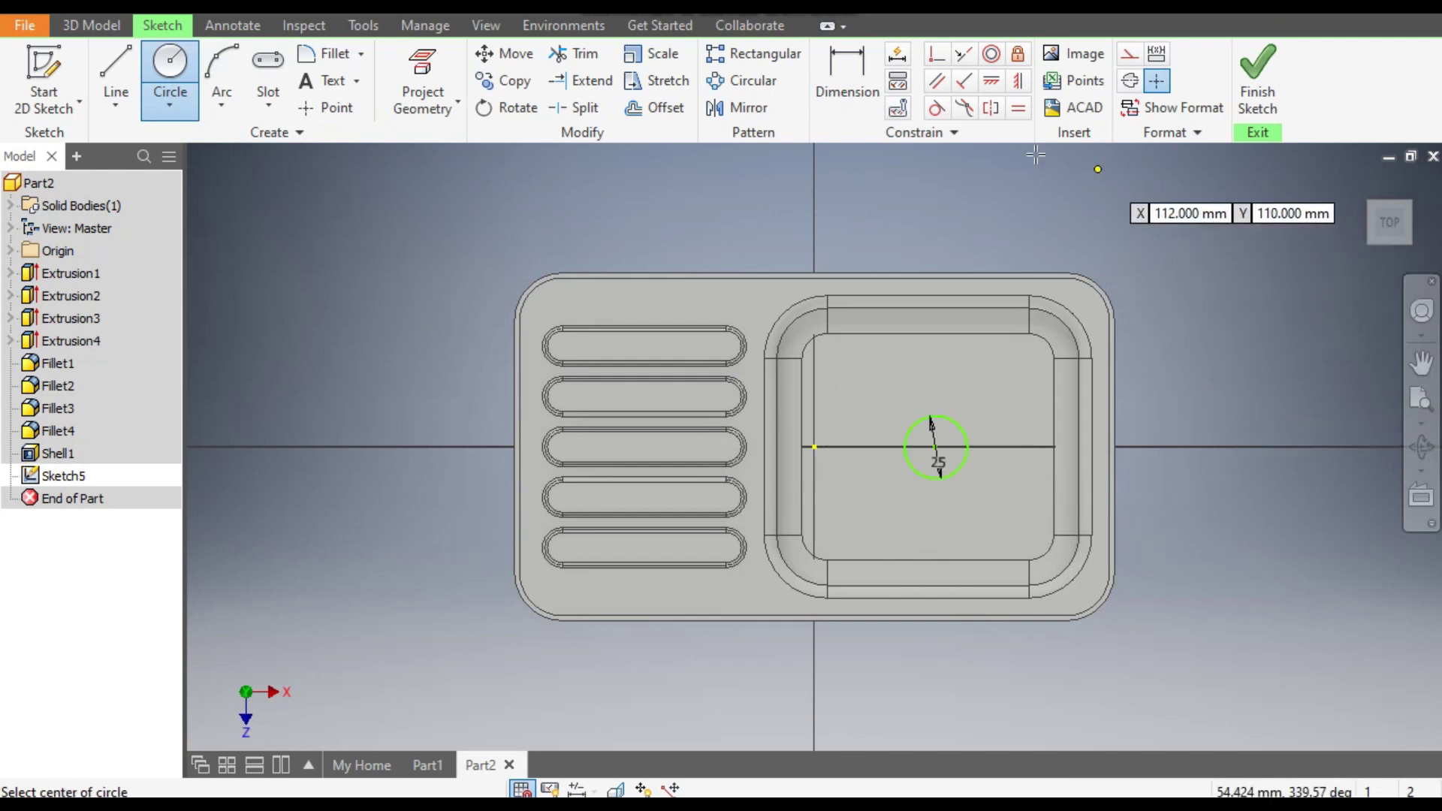
Constrain the circle centre horizontally to the line endpoint and vertically to the top-edge midpoint
left_click(991, 80)
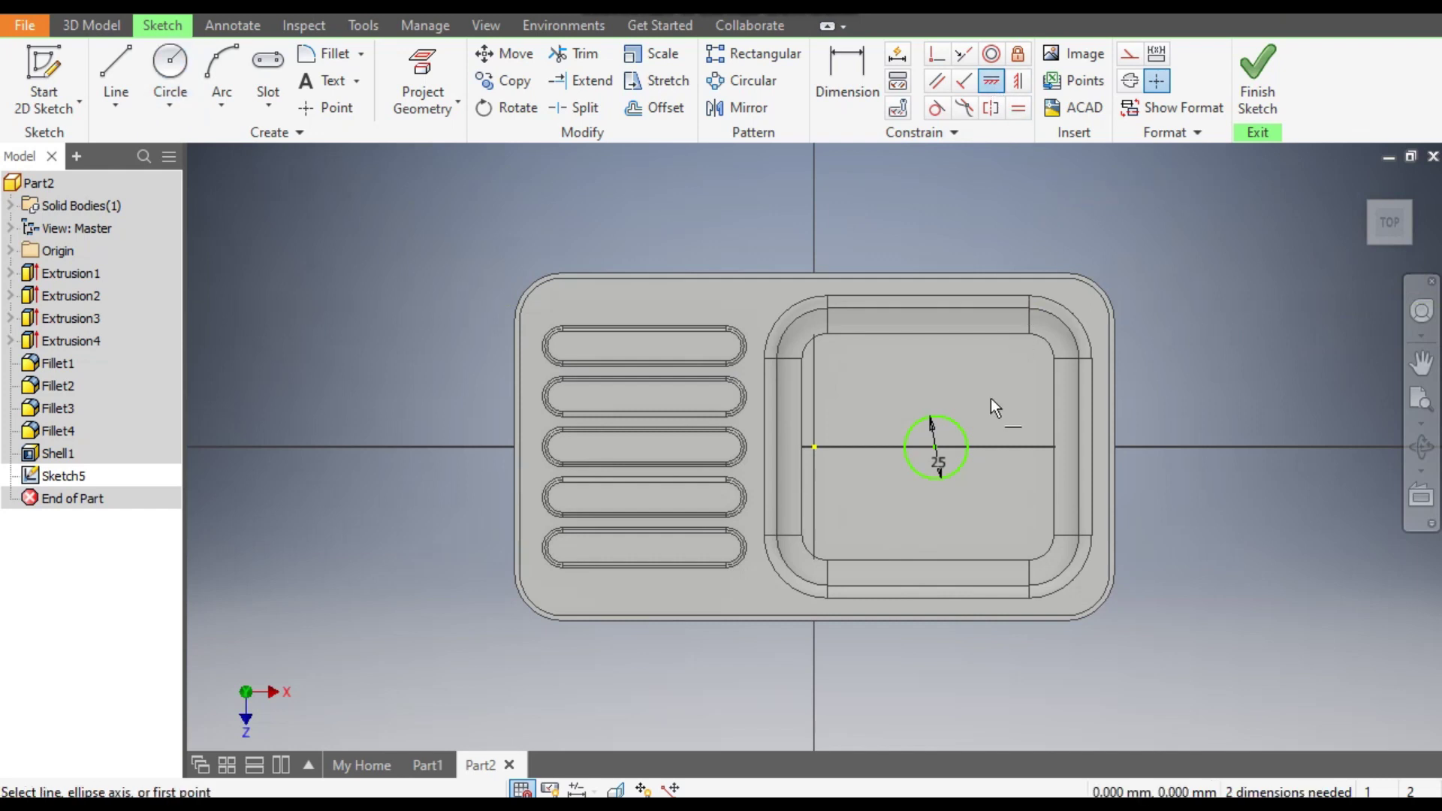
left_click(935, 447)
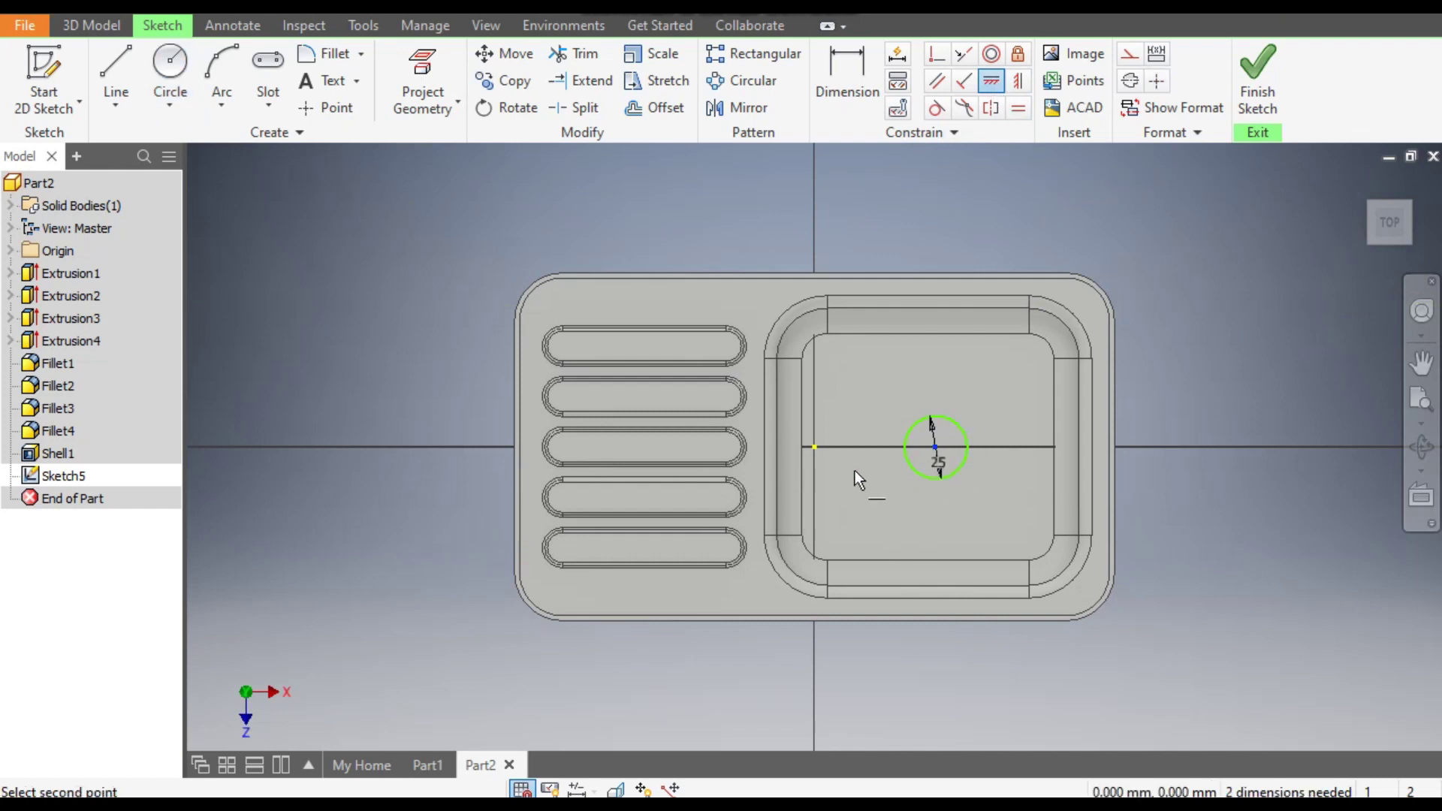
left_click(816, 446)
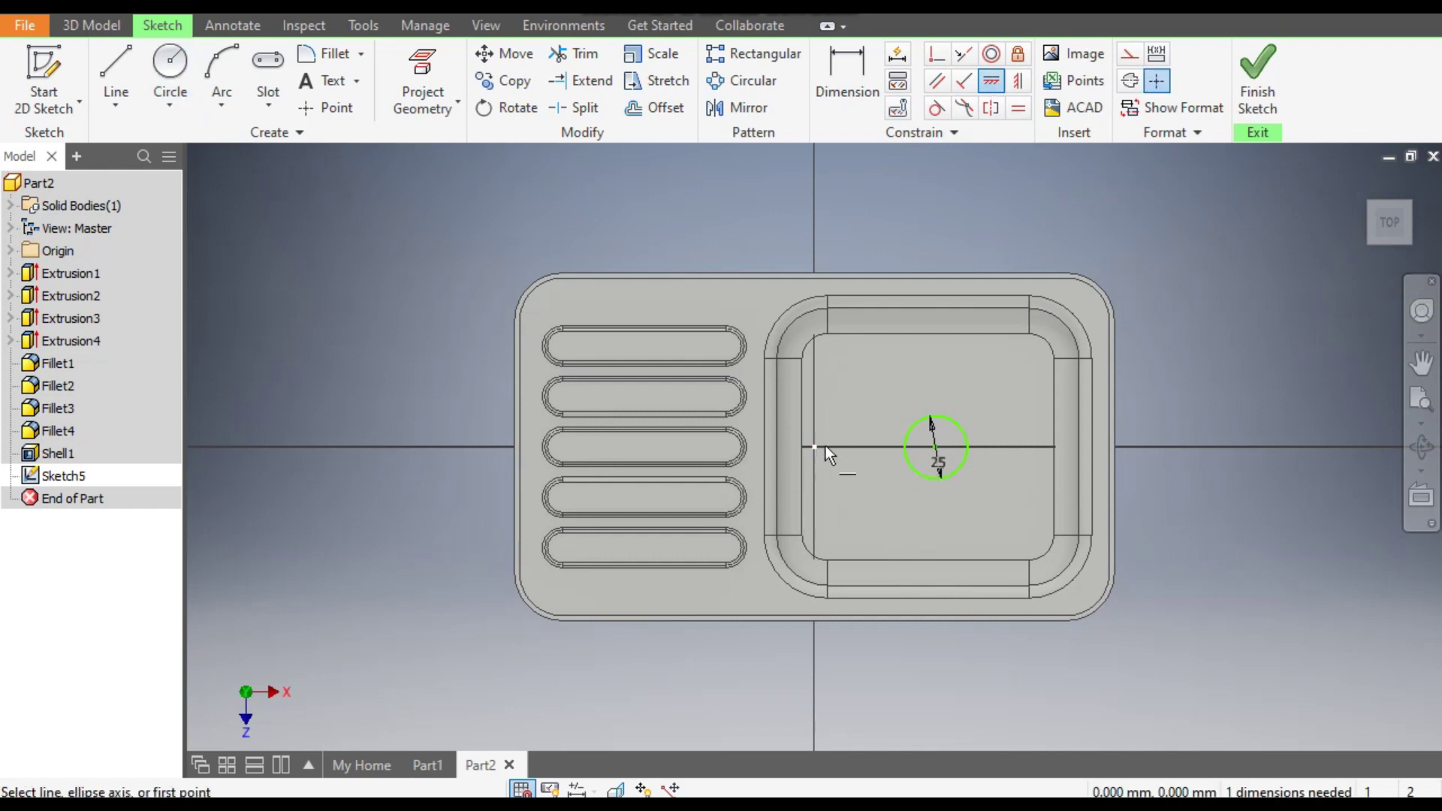
left_click(1020, 82)
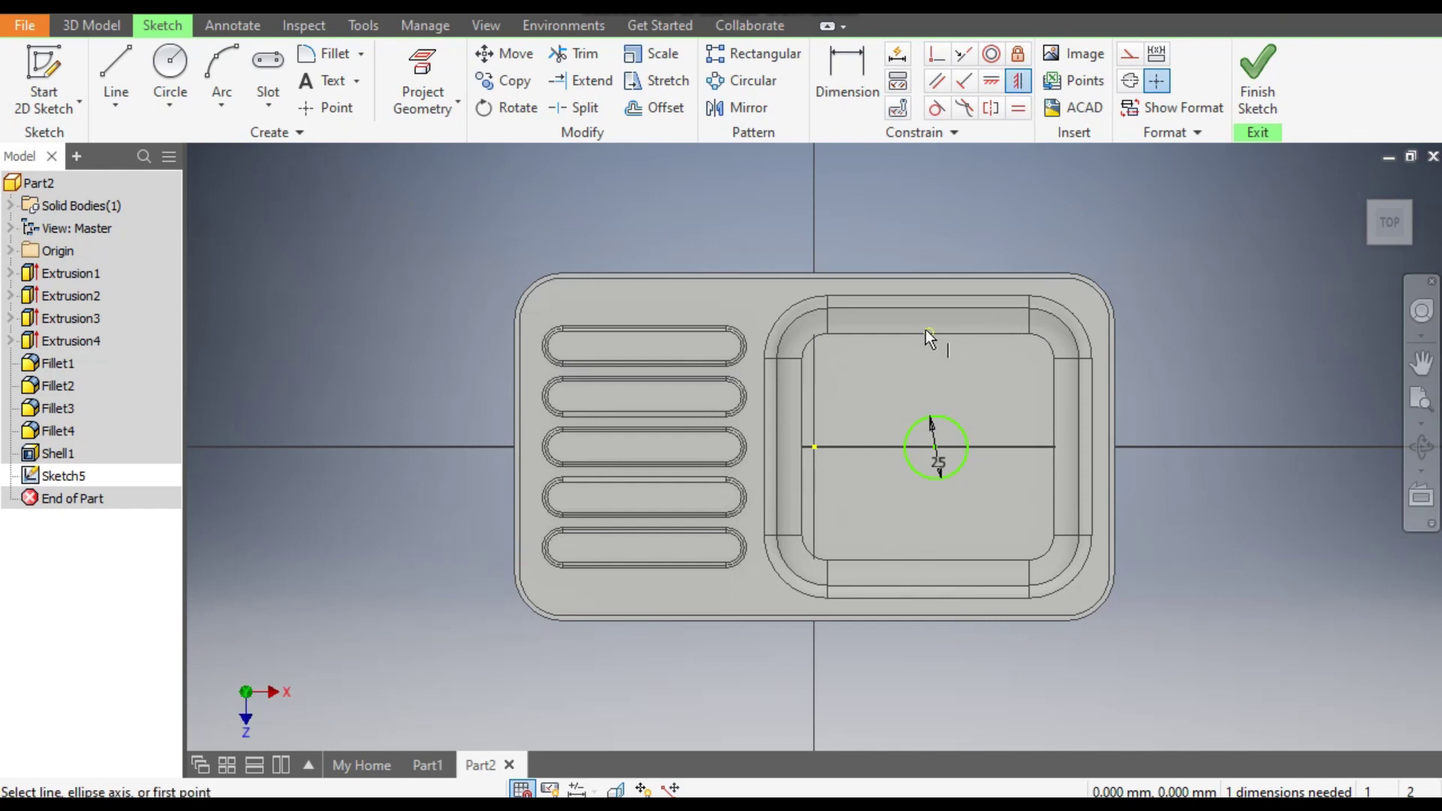
left_click(928, 334)
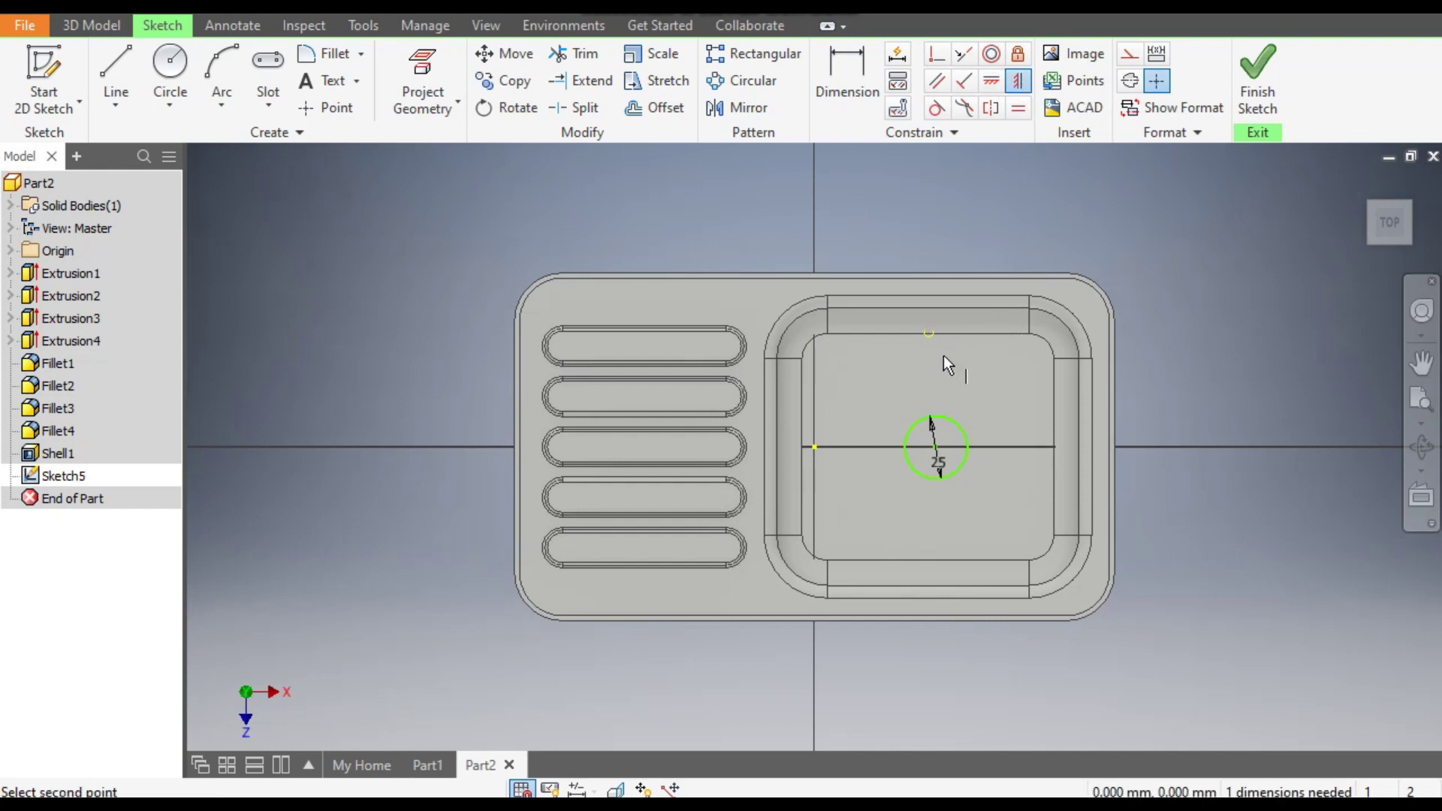
left_click(935, 447)
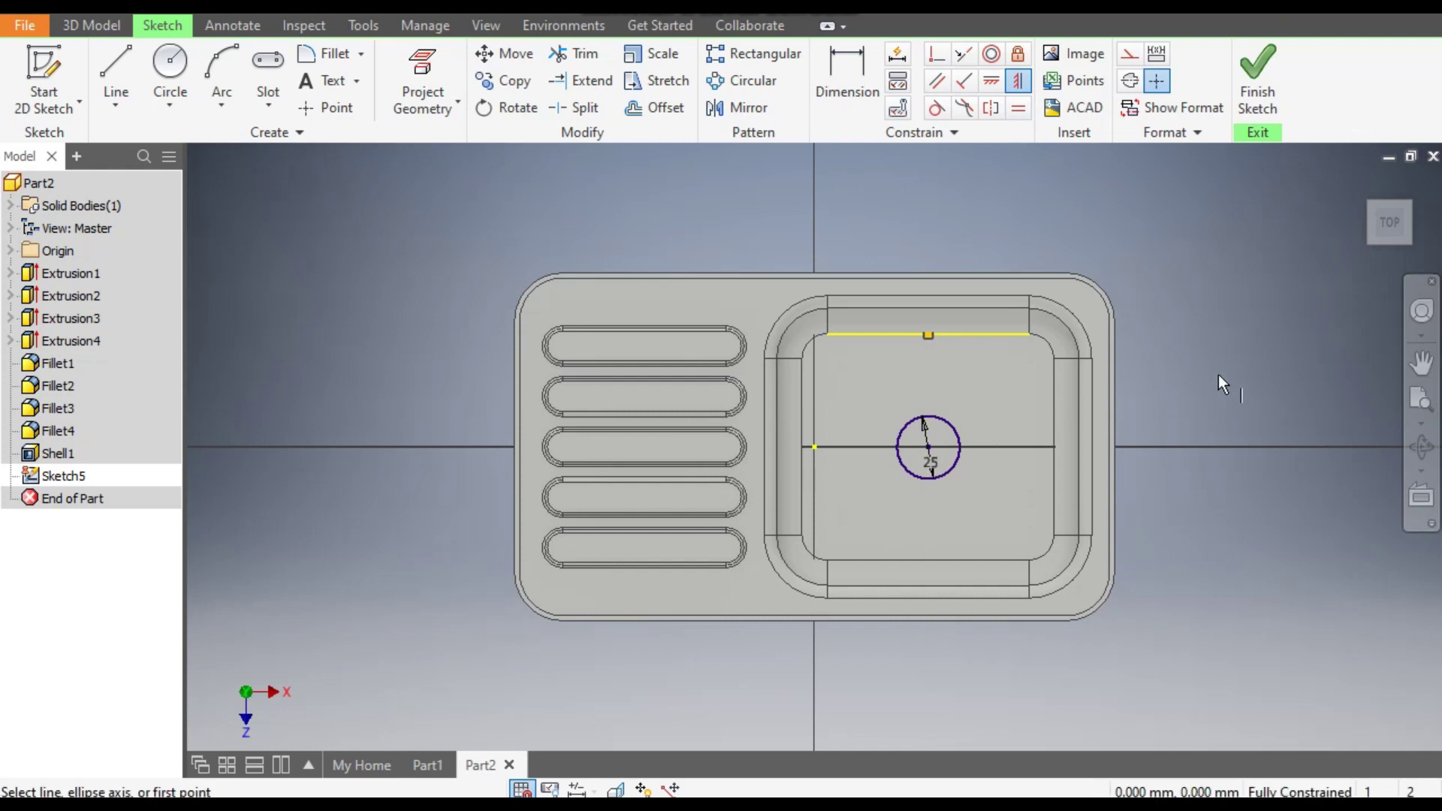
left_click(102, 33)
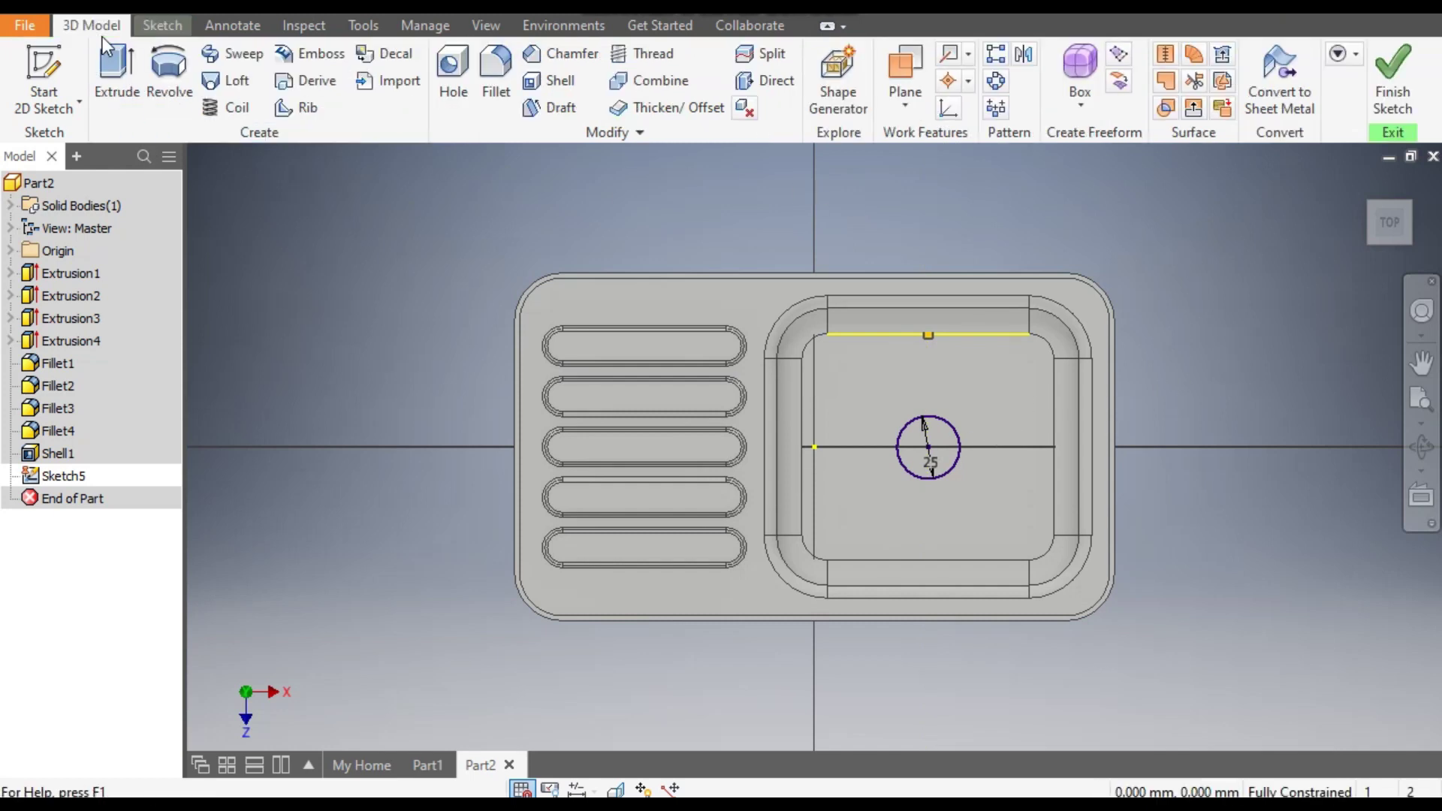
Extrude-cut the 25 mm circle downward through the bowl floor
left_click(114, 69)
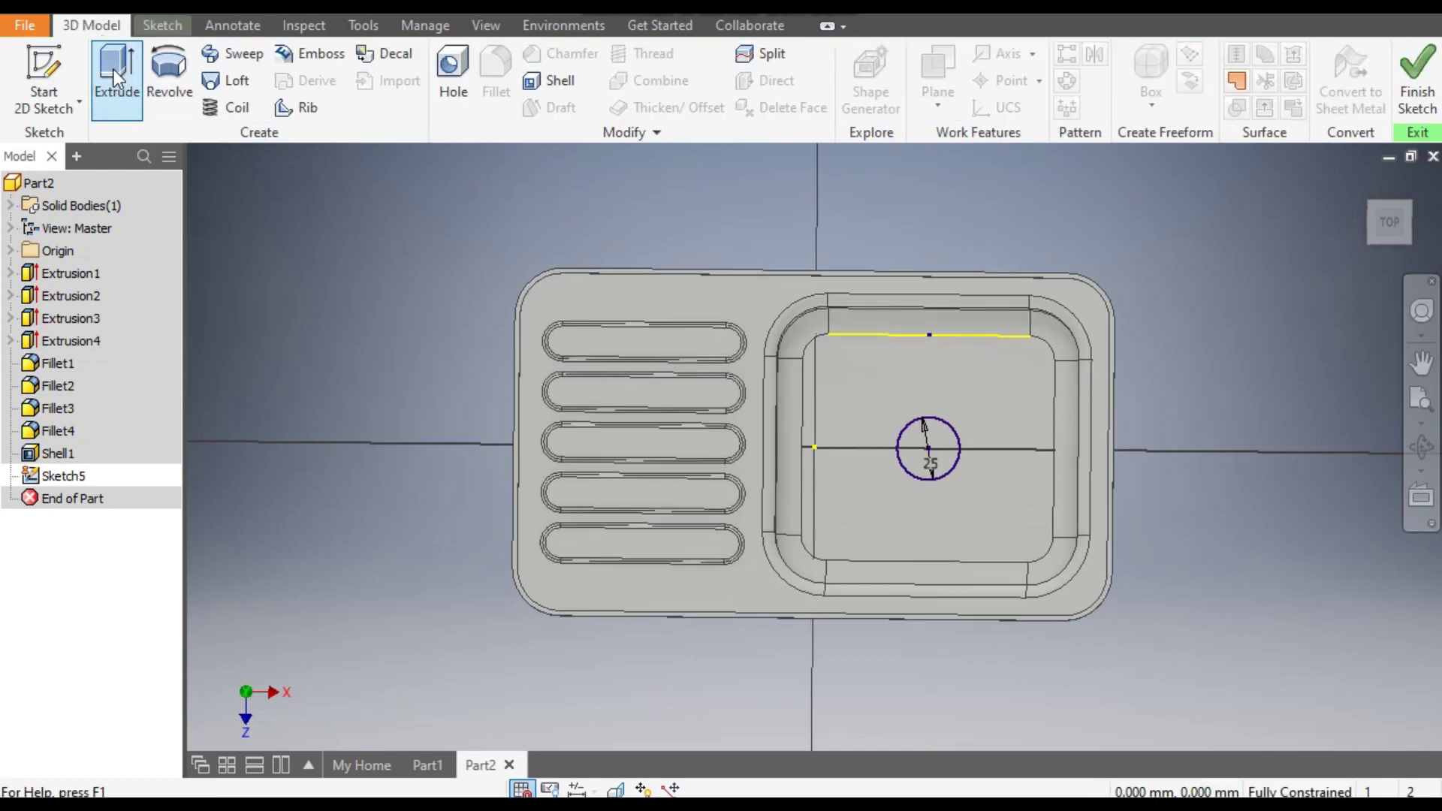
left_click_drag(896, 507, 945, 638)
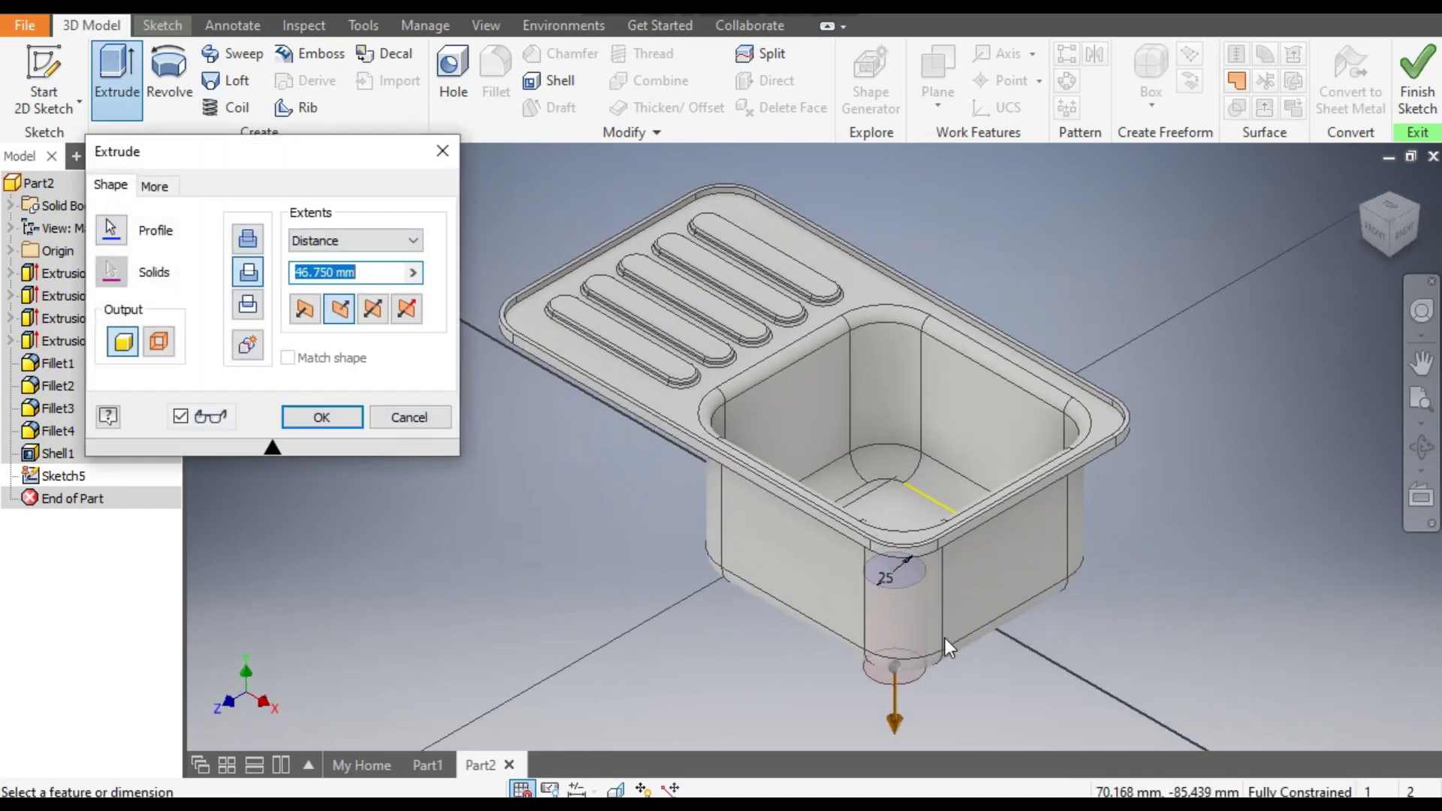
left_click(1377, 233)
scroll(909, 488, "up", 4)
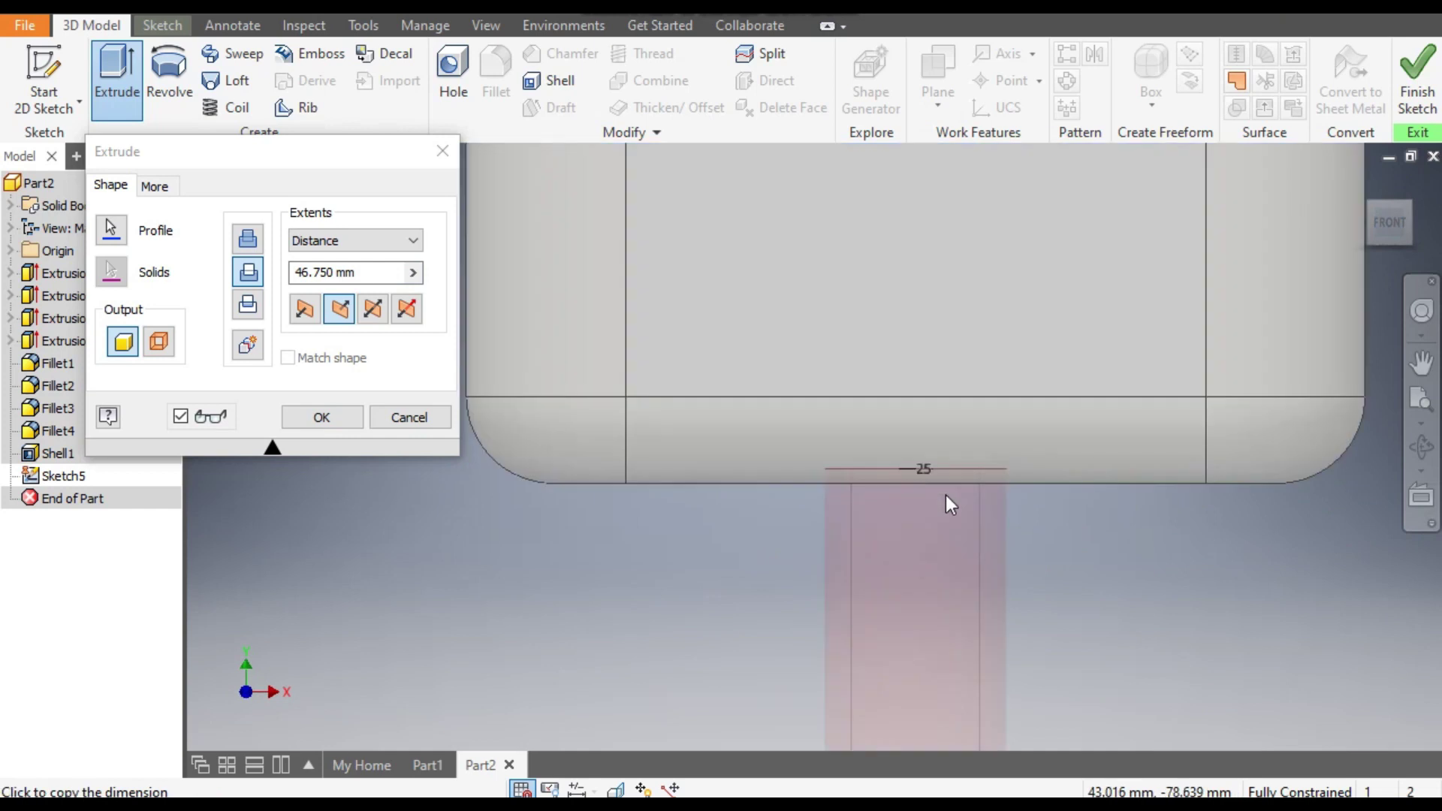
scroll(871, 470, "down", 3)
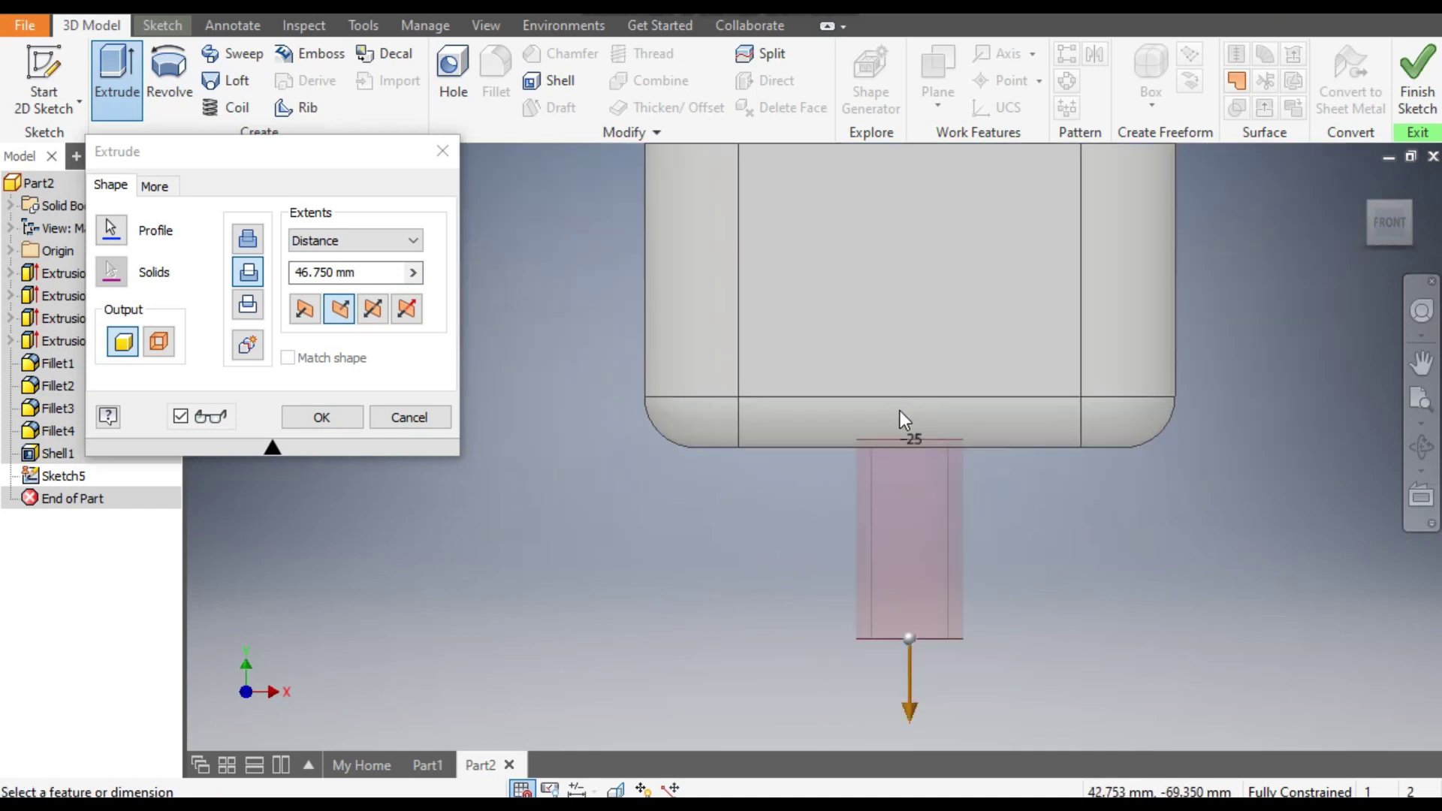
left_click(326, 417)
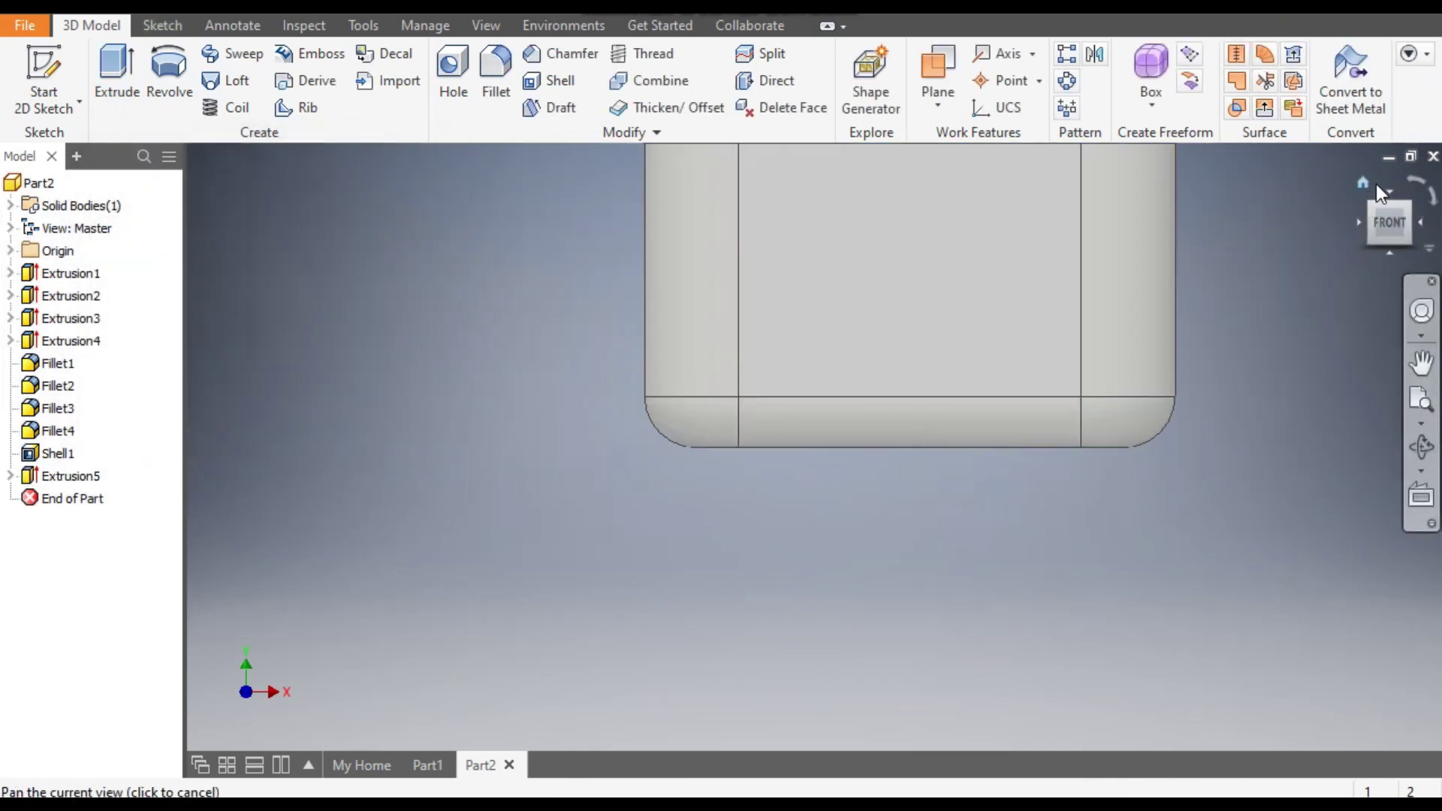
Check the drain hole from the top view, then return to the home isometric view
left_click(1394, 192)
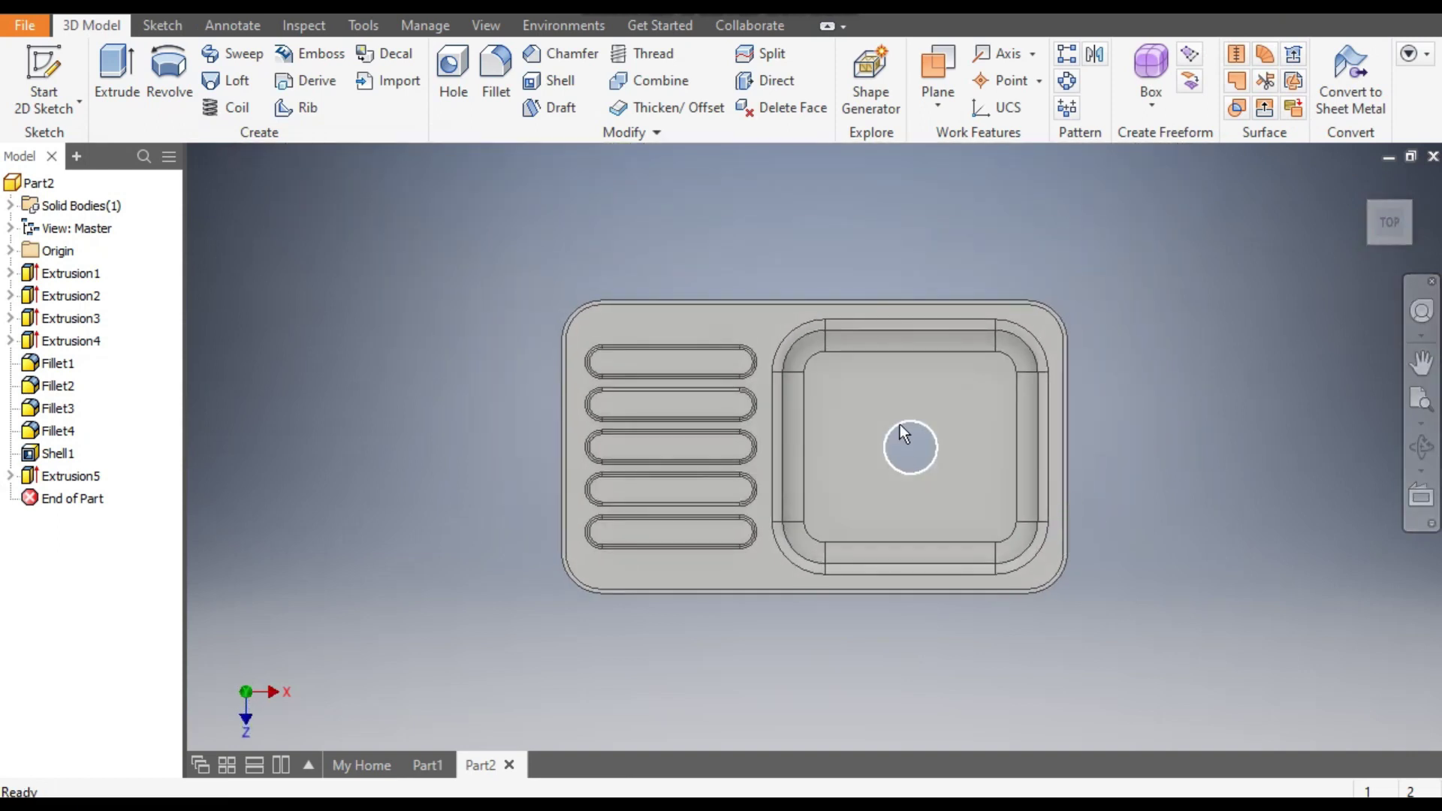
left_click(1434, 197)
left_click(1434, 196)
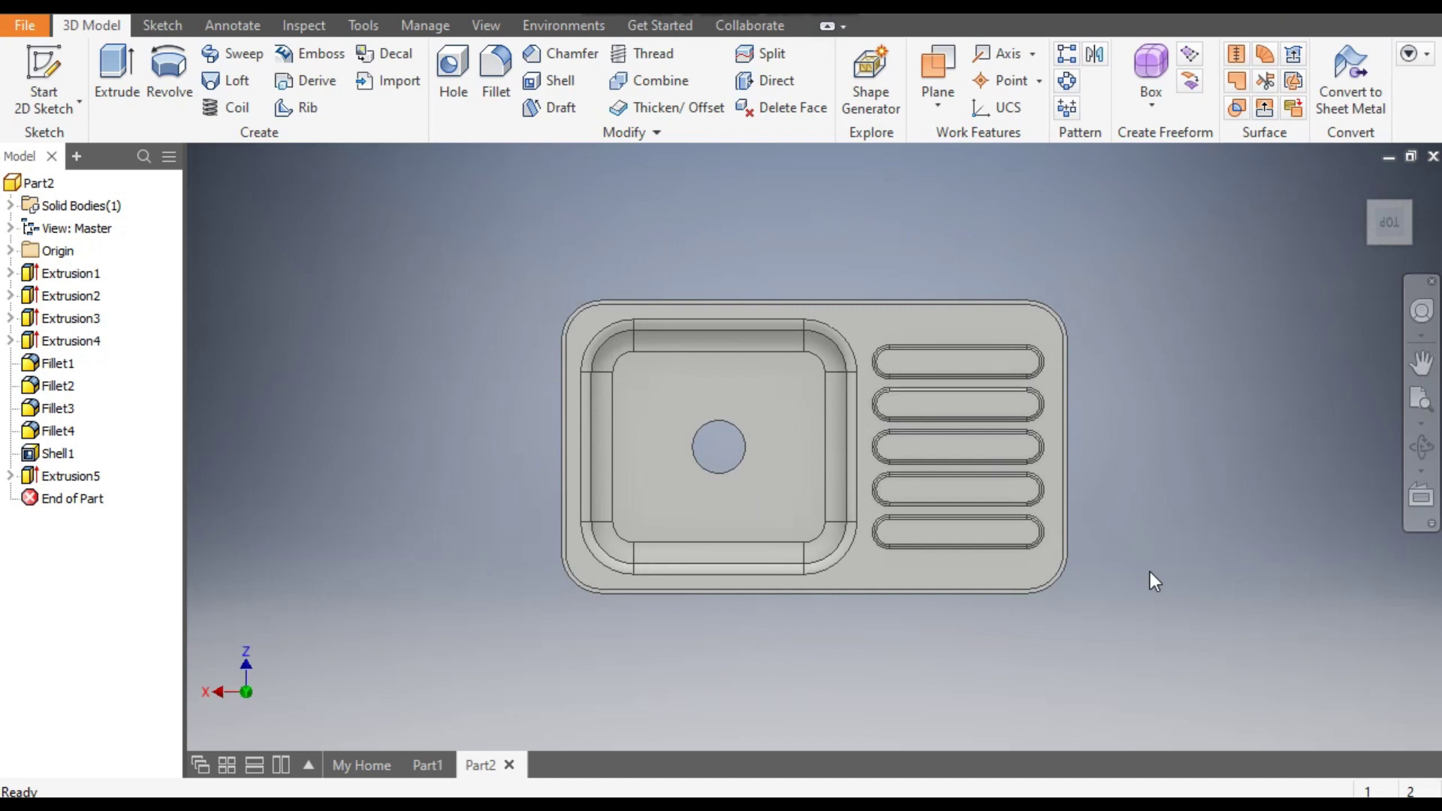
left_click(1364, 184)
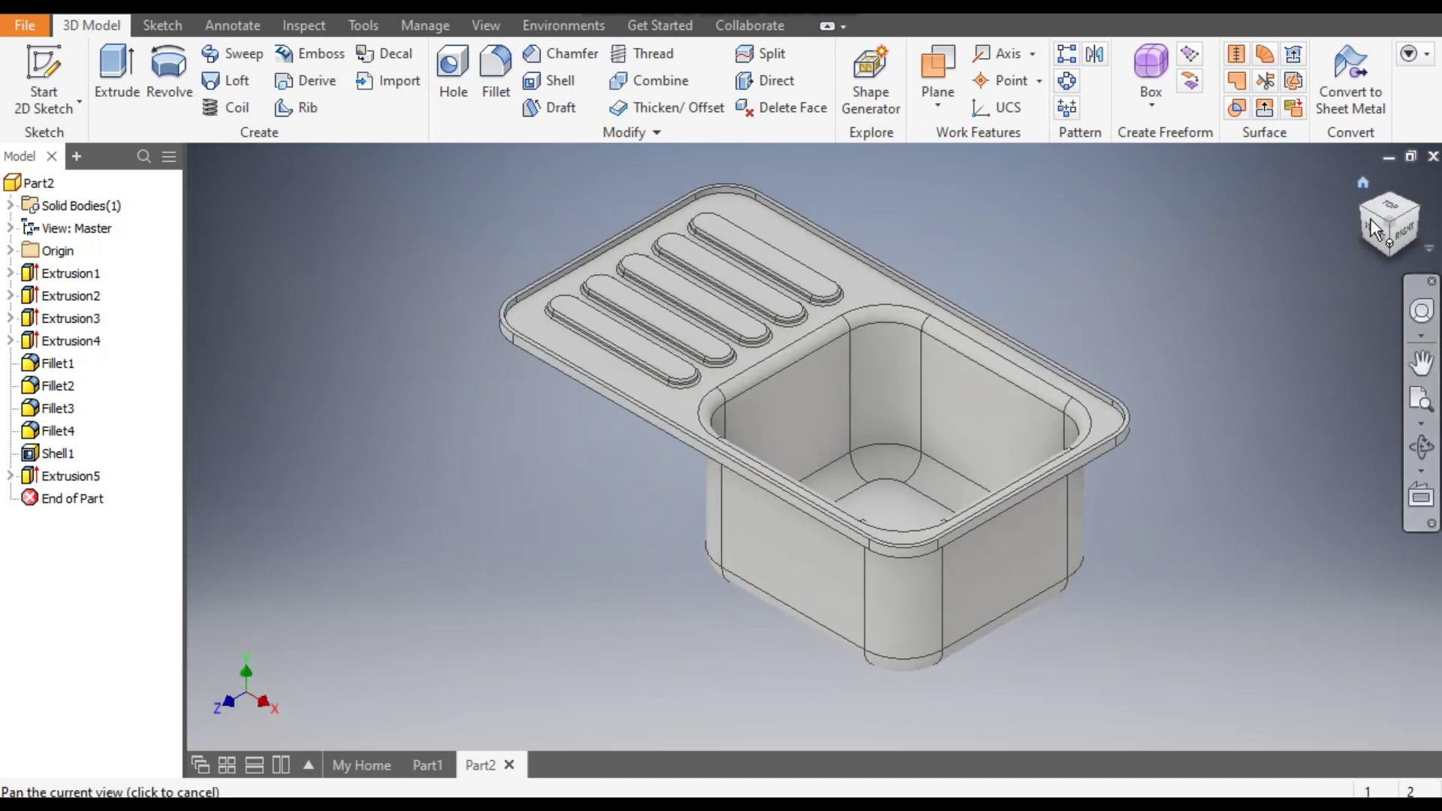
left_click(1384, 209)
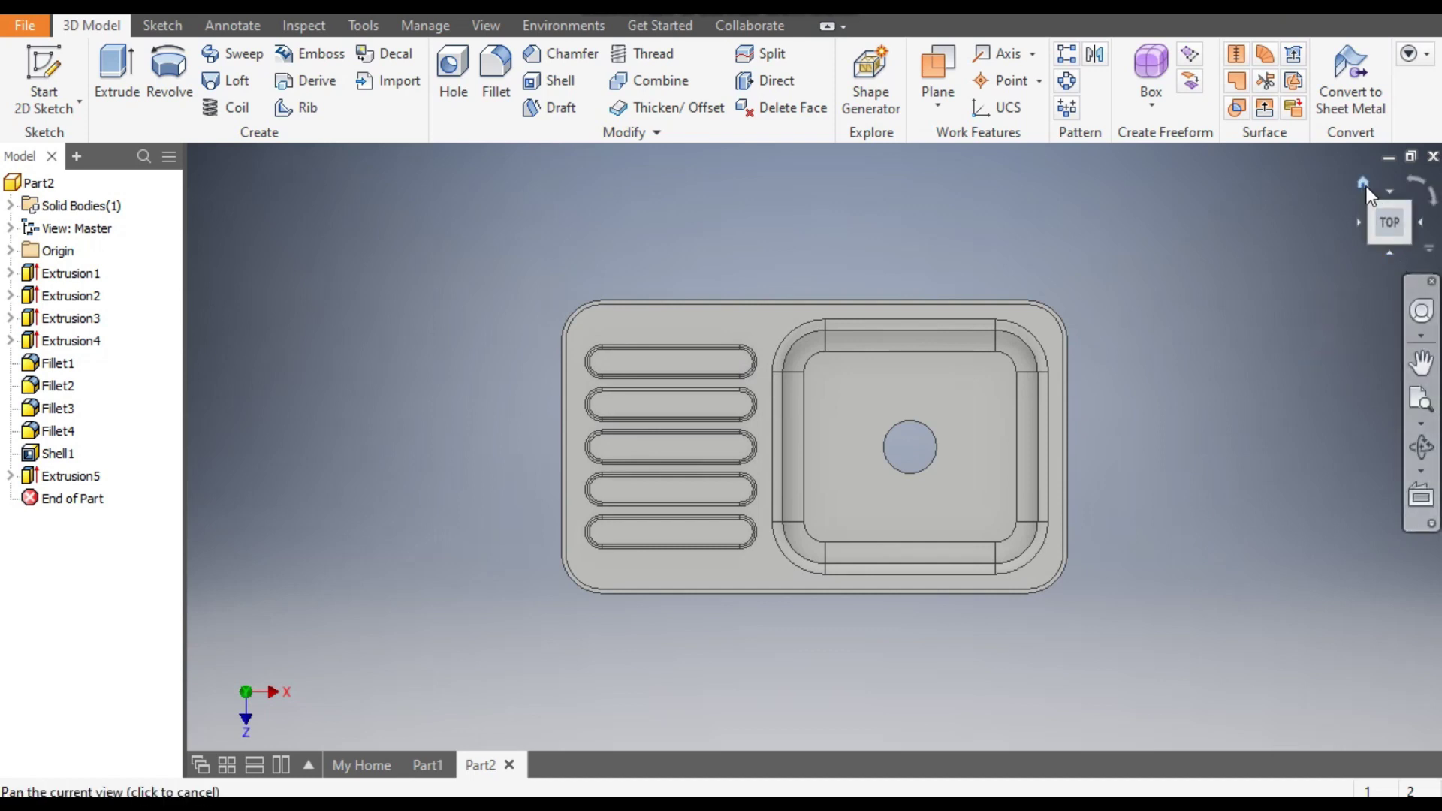
left_click(1366, 185)
scroll(627, 458, "down", 5)
mouse_move(639, 443)
middle_mouse_down()
mouse_move(666, 470)
mouse_move(656, 458)
middle_mouse_up()
Round the eight selected rim and bowl edges with a 1 mm fillet
left_click(585, 319)
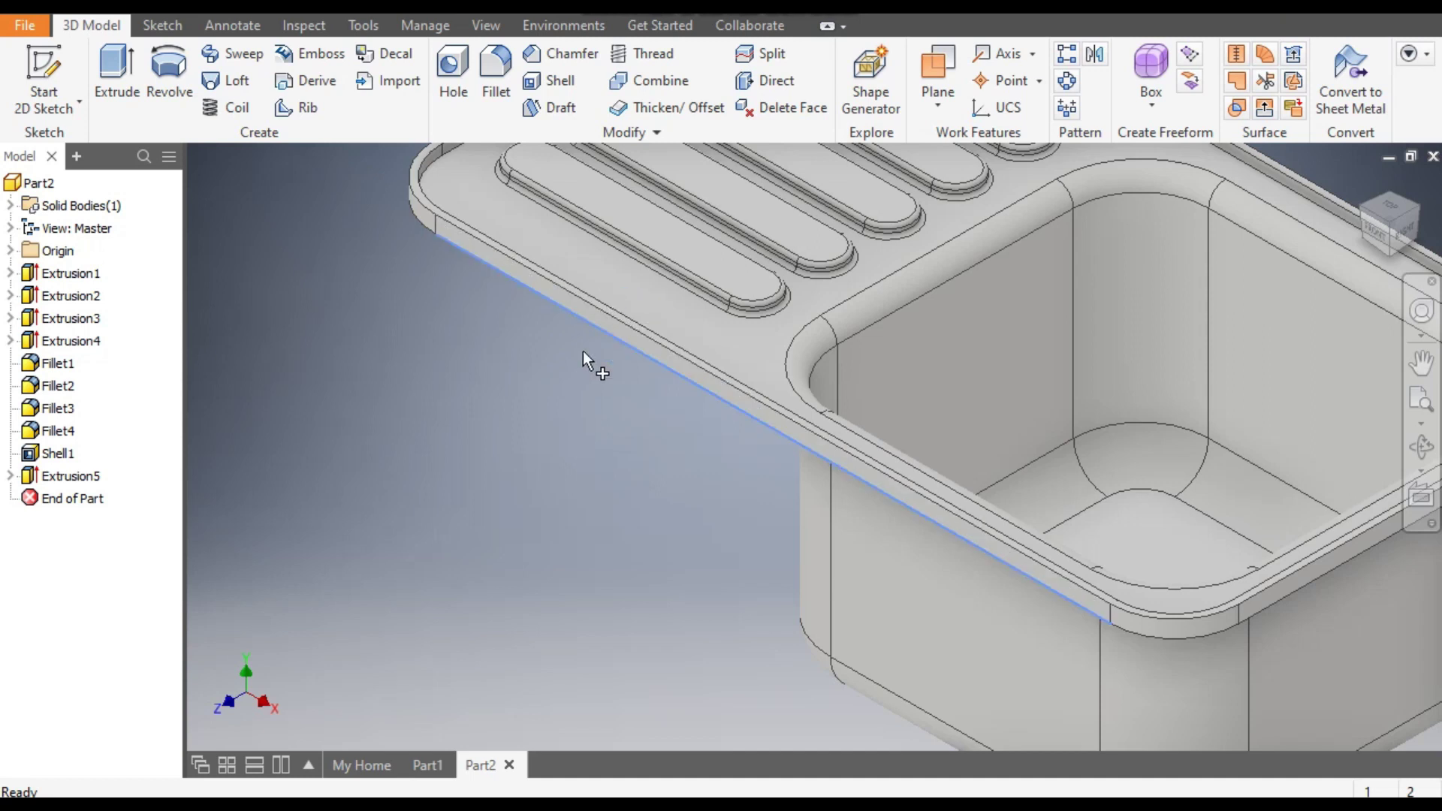
key("f")
scroll(729, 445, "up", 5)
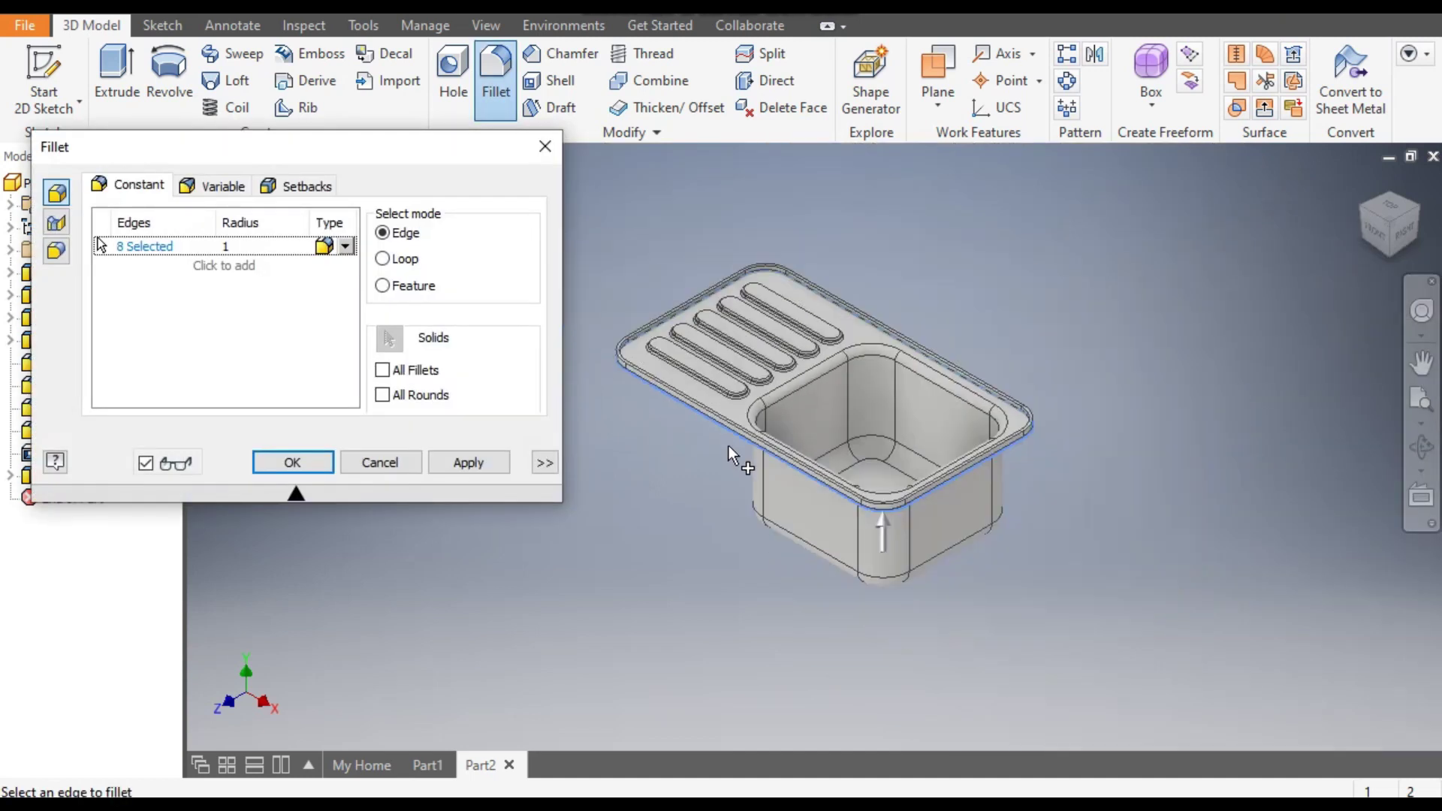
left_click(465, 464)
left_click(400, 462)
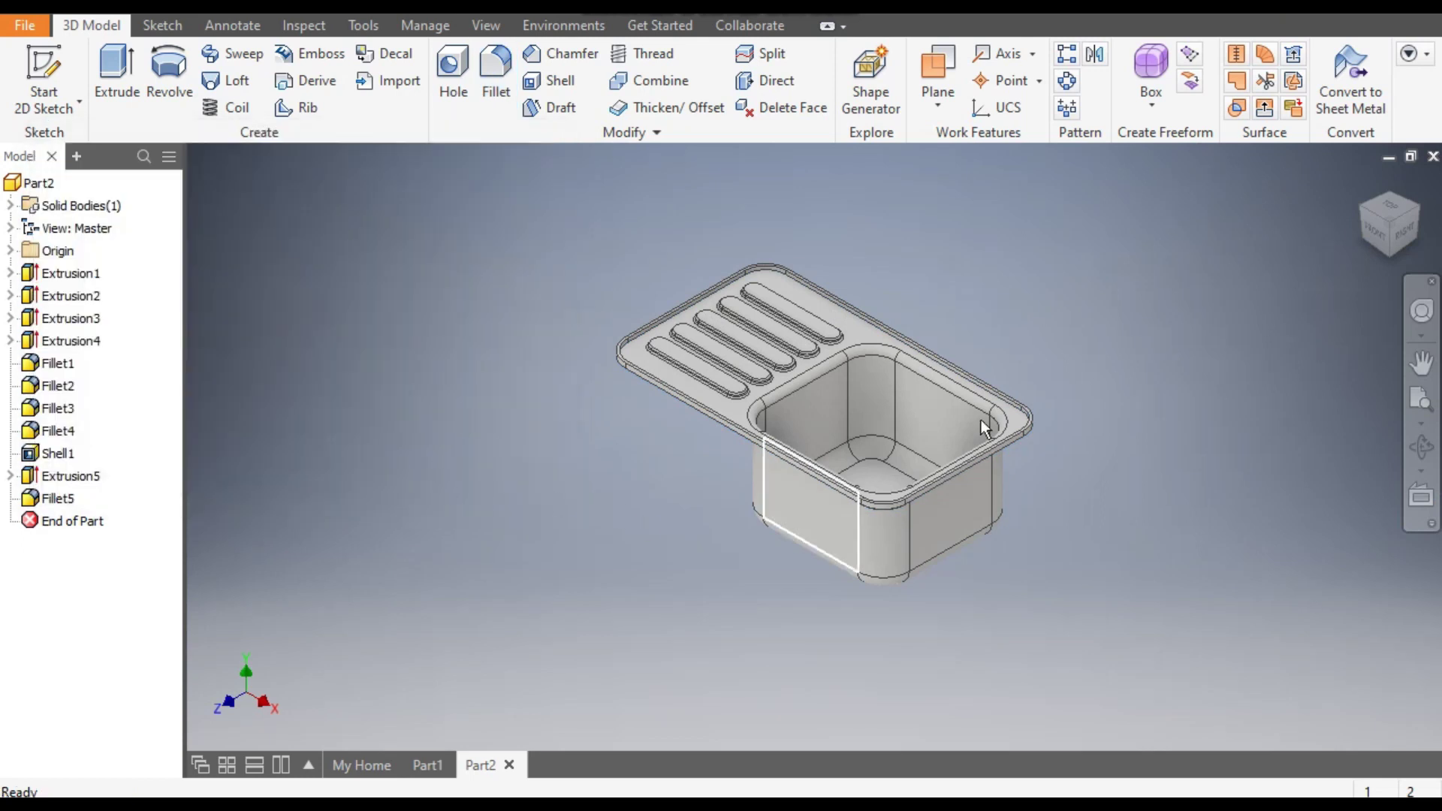
scroll(841, 448, "down", 3)
middle_click_drag(856, 514, 857, 495)
Try the Silver appearance, then give the sink the Steel - Polished appearance
scroll(856, 496, "up", 2)
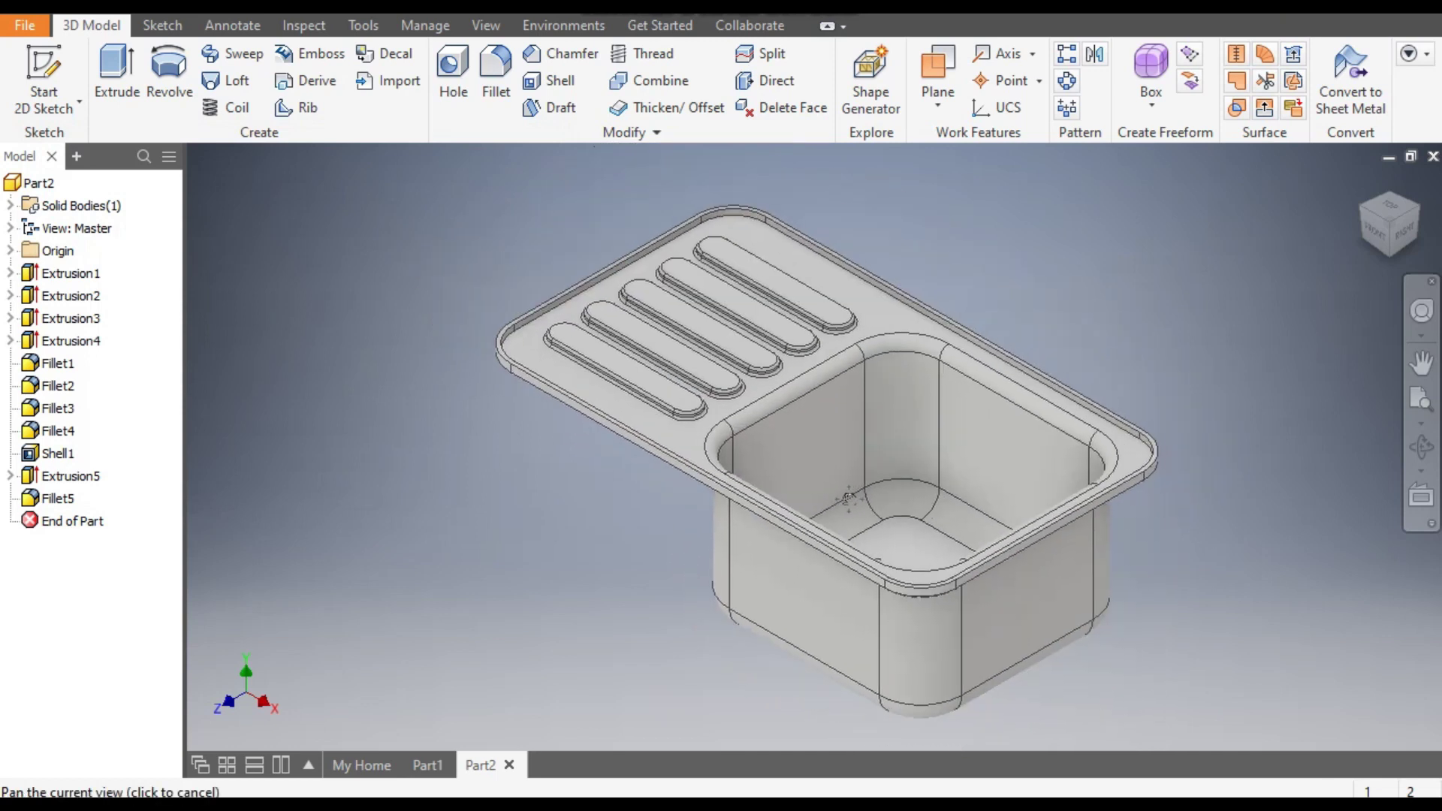
left_click(569, 13)
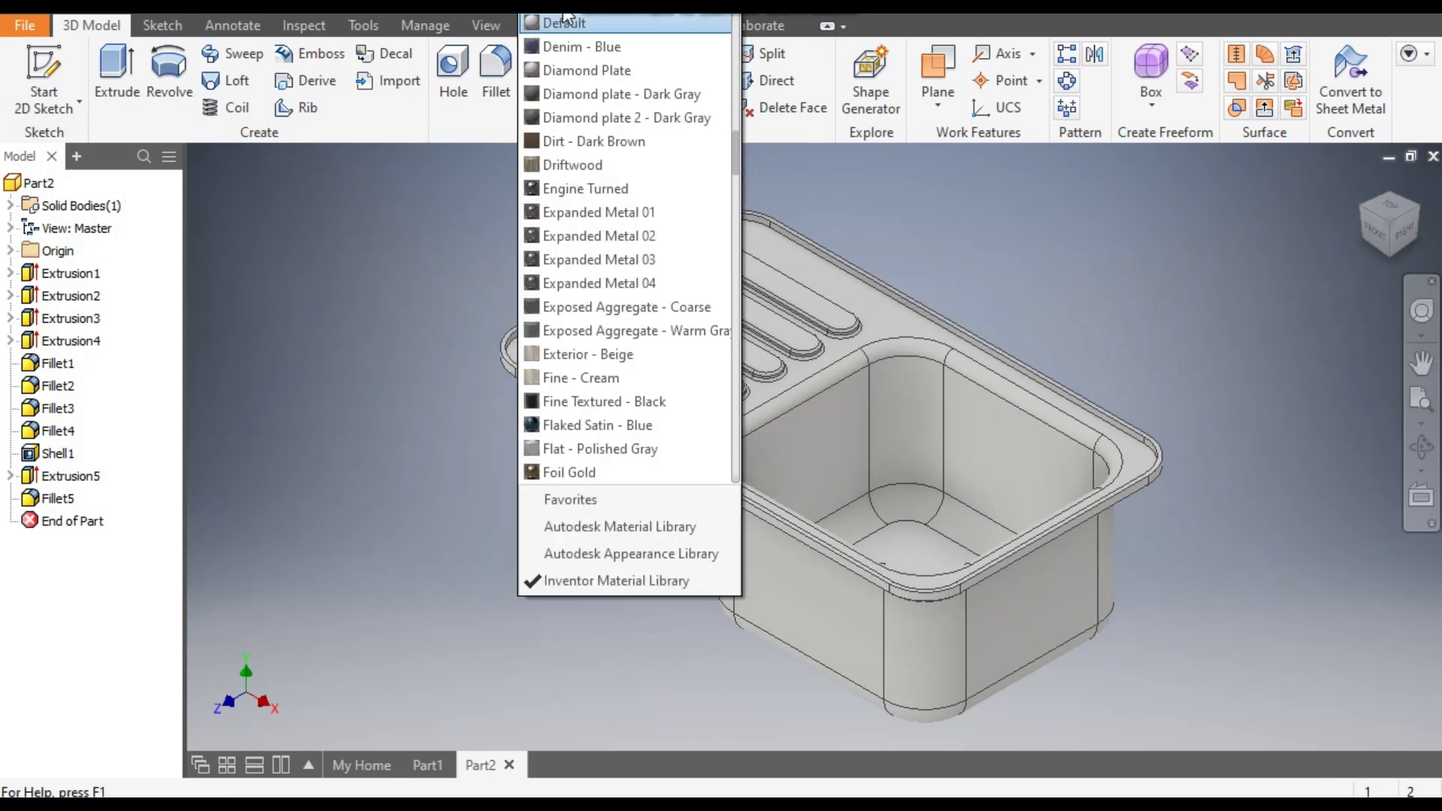
scroll(633, 290, "down", 6)
scroll(630, 426, "down", 12)
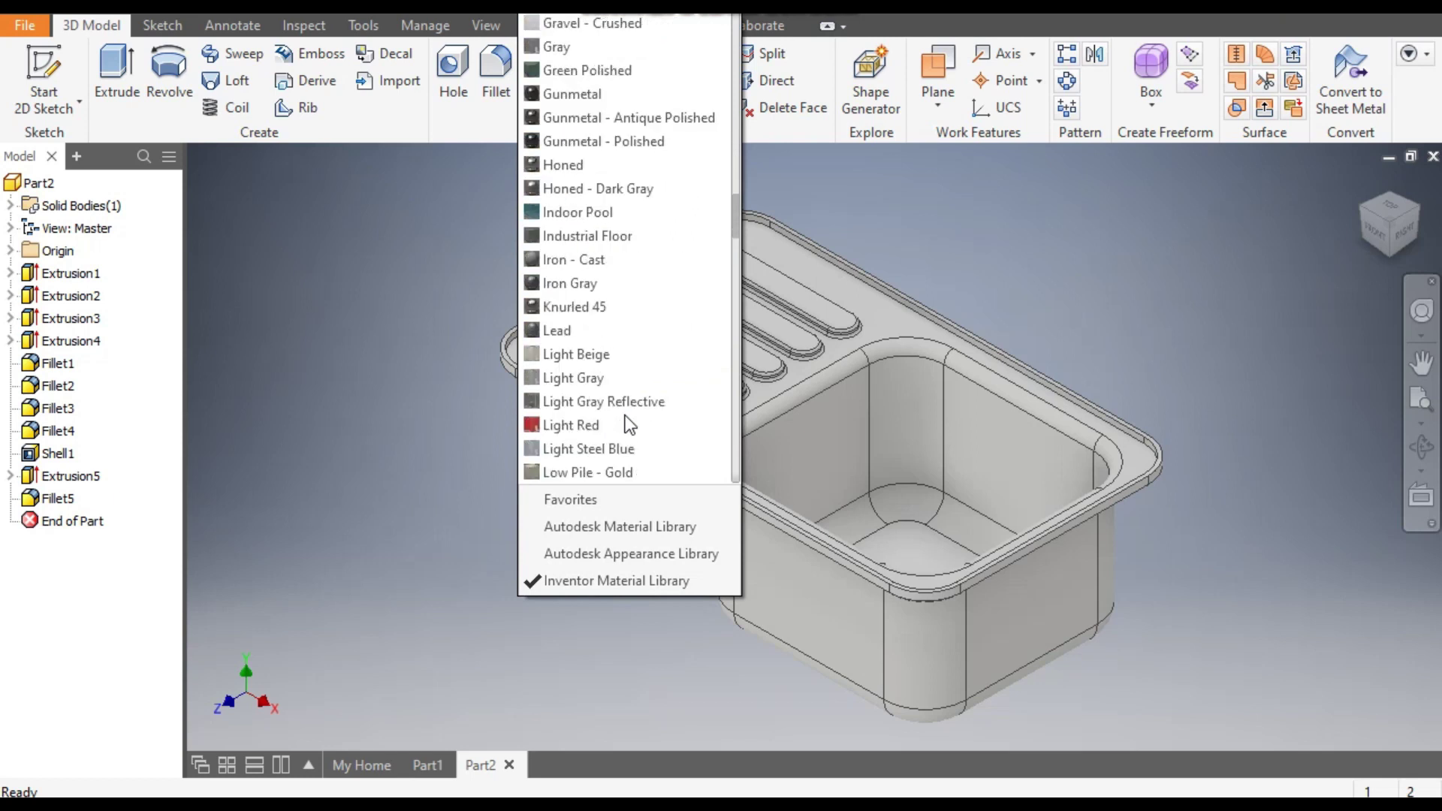
scroll(629, 426, "down", 10)
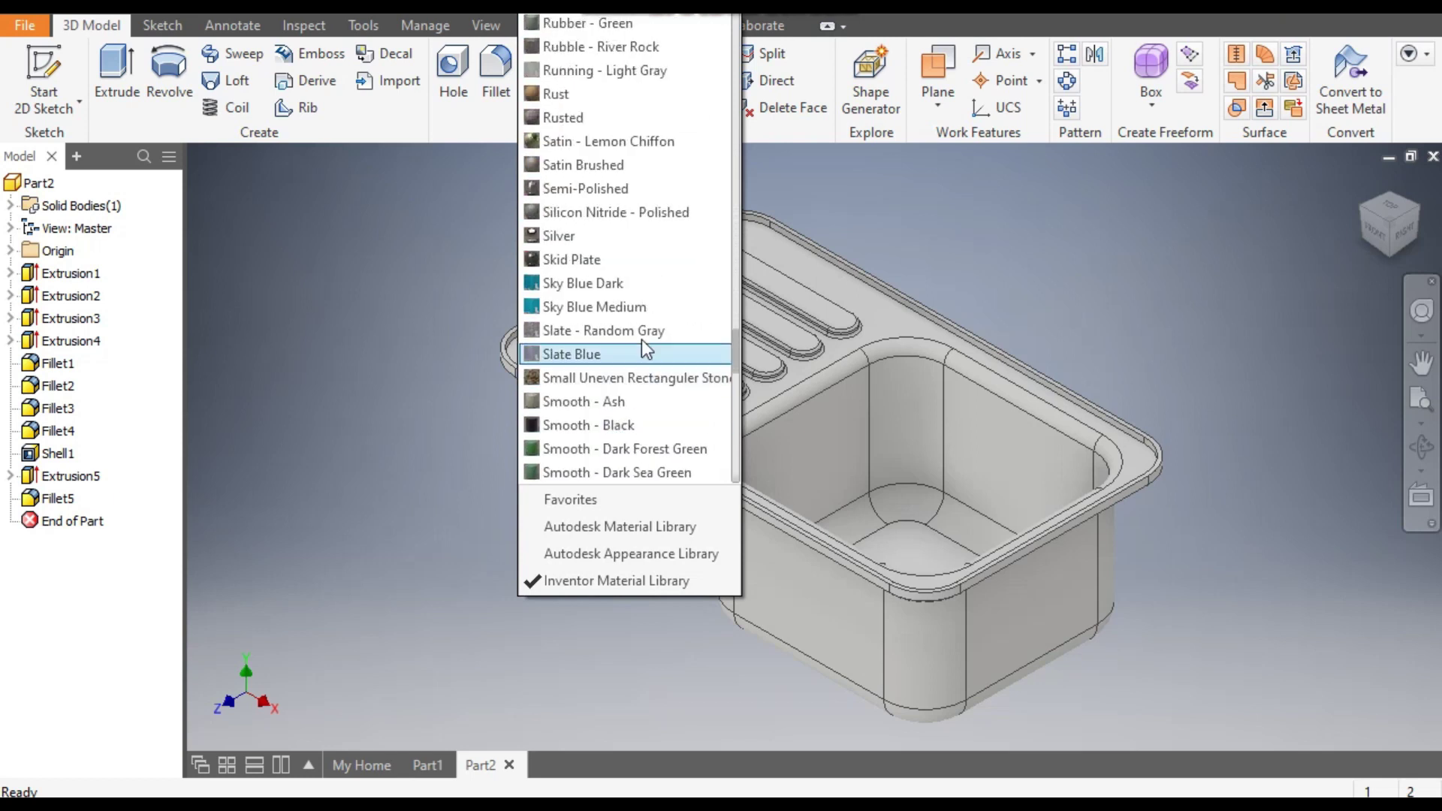
left_click(593, 235)
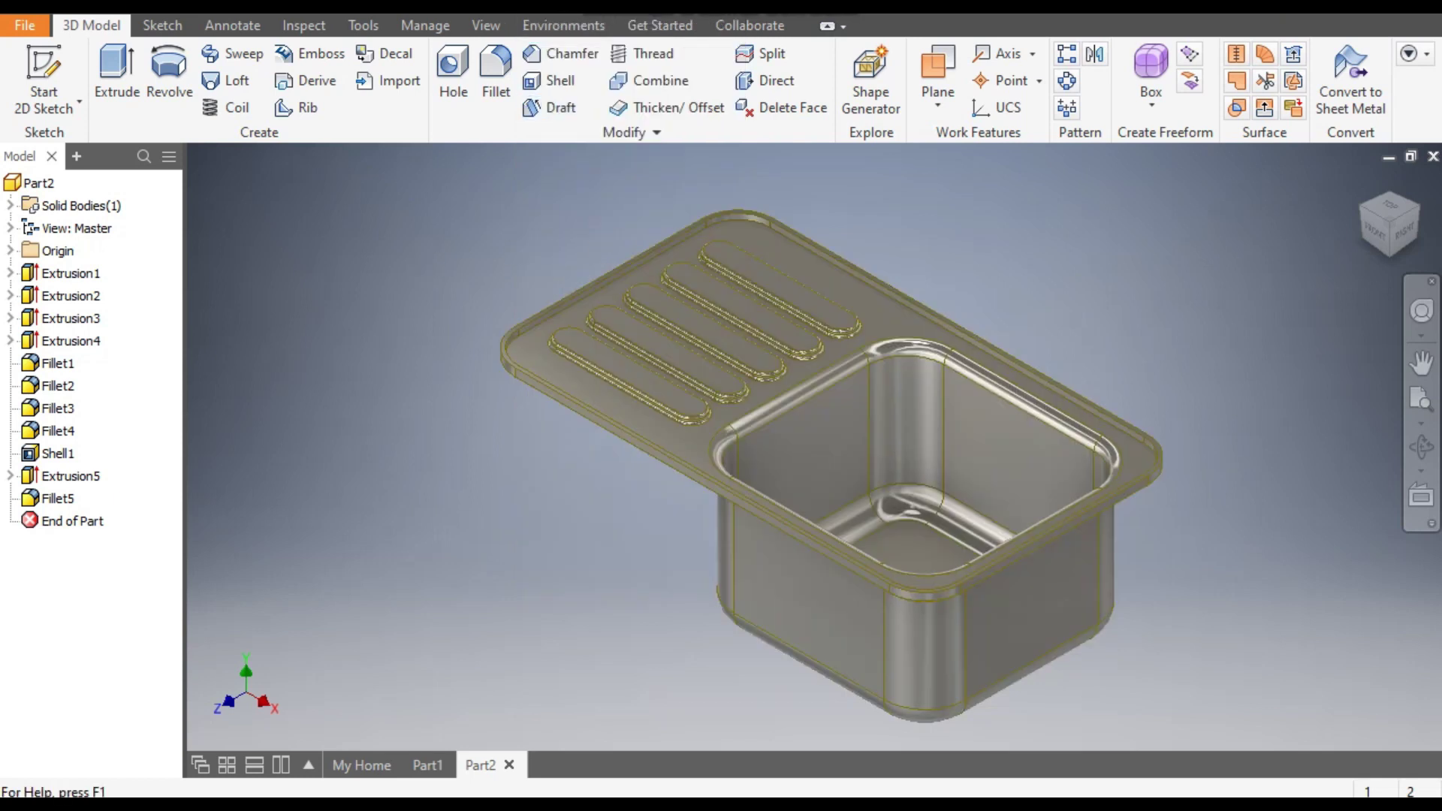
left_click(571, 24)
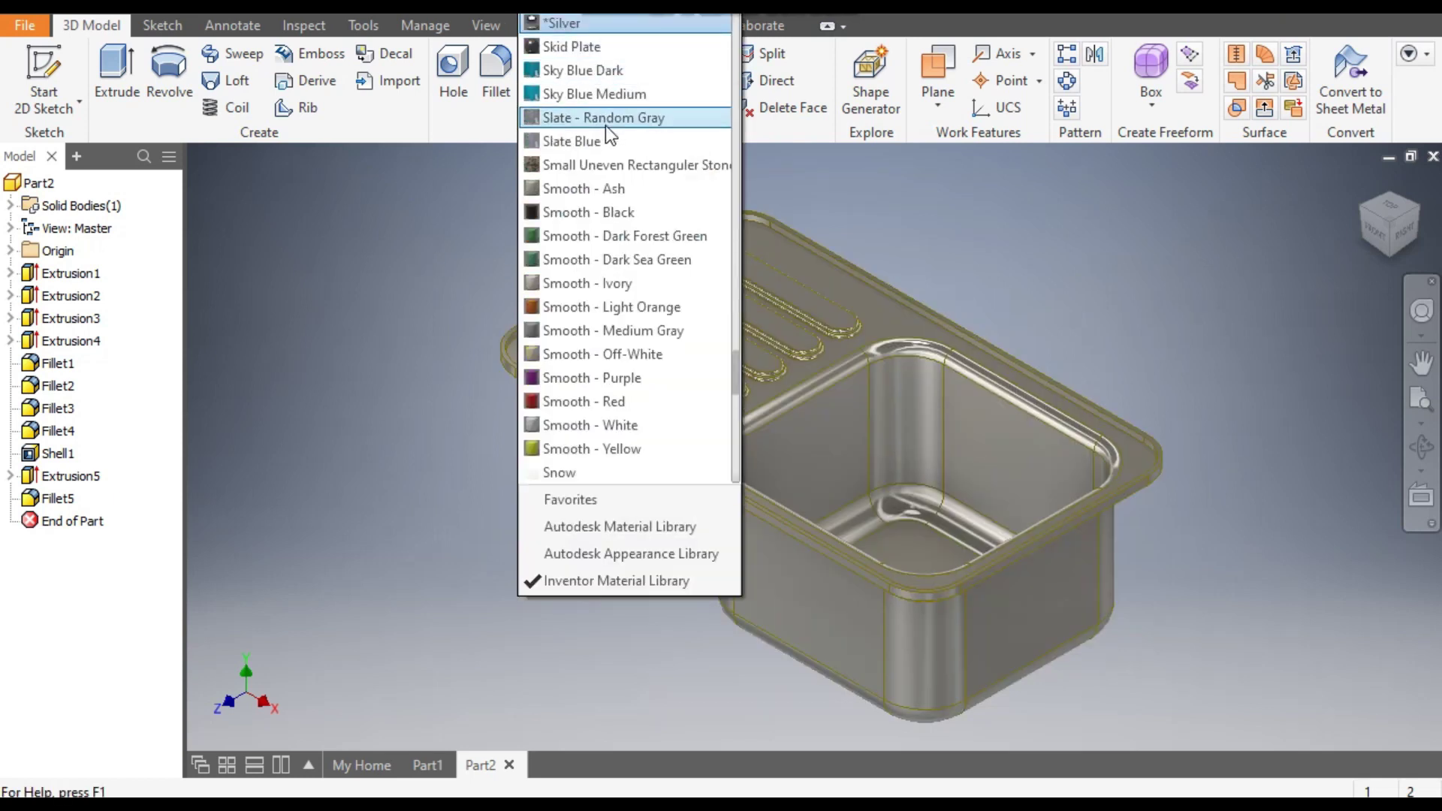
scroll(638, 360, "down", 4)
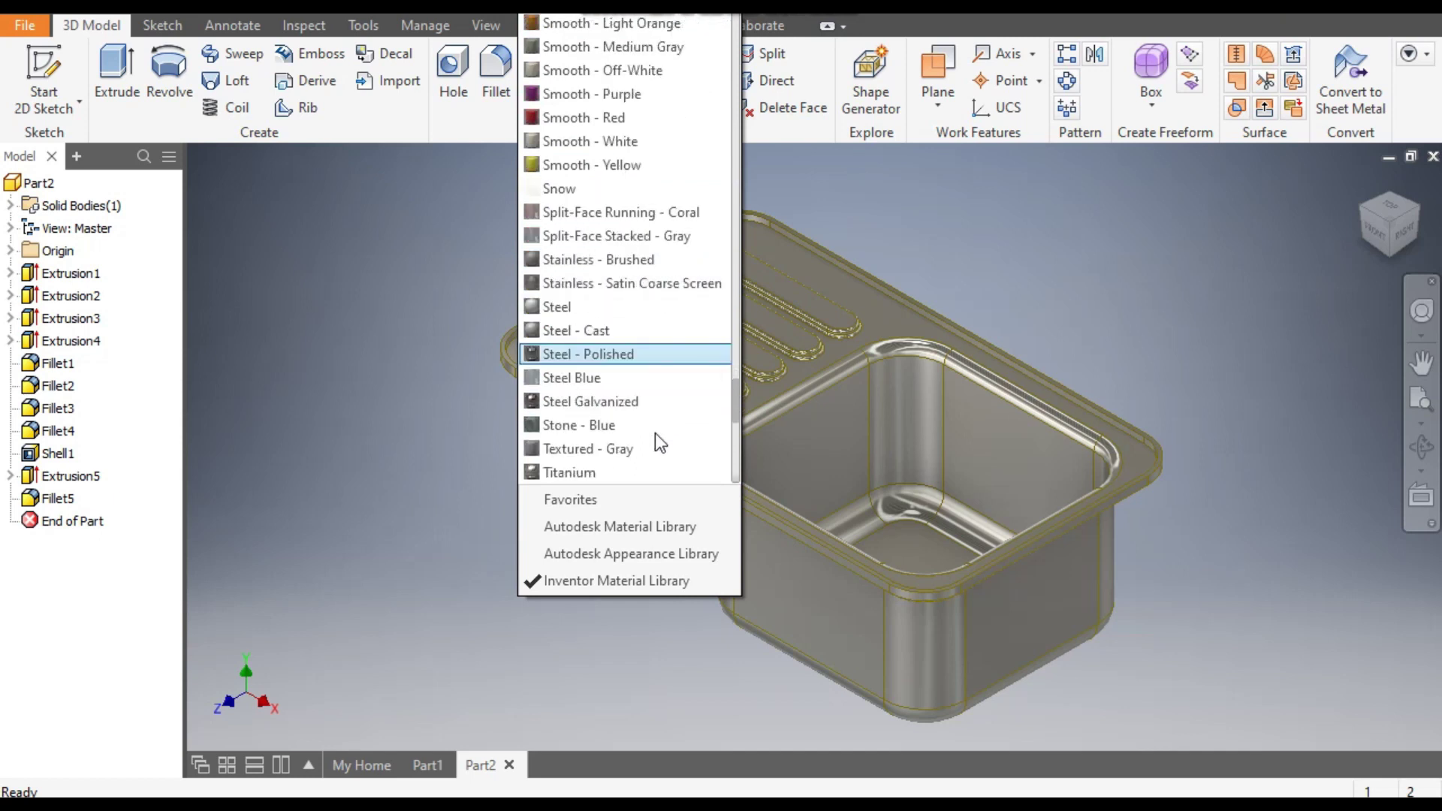
left_click(593, 356)
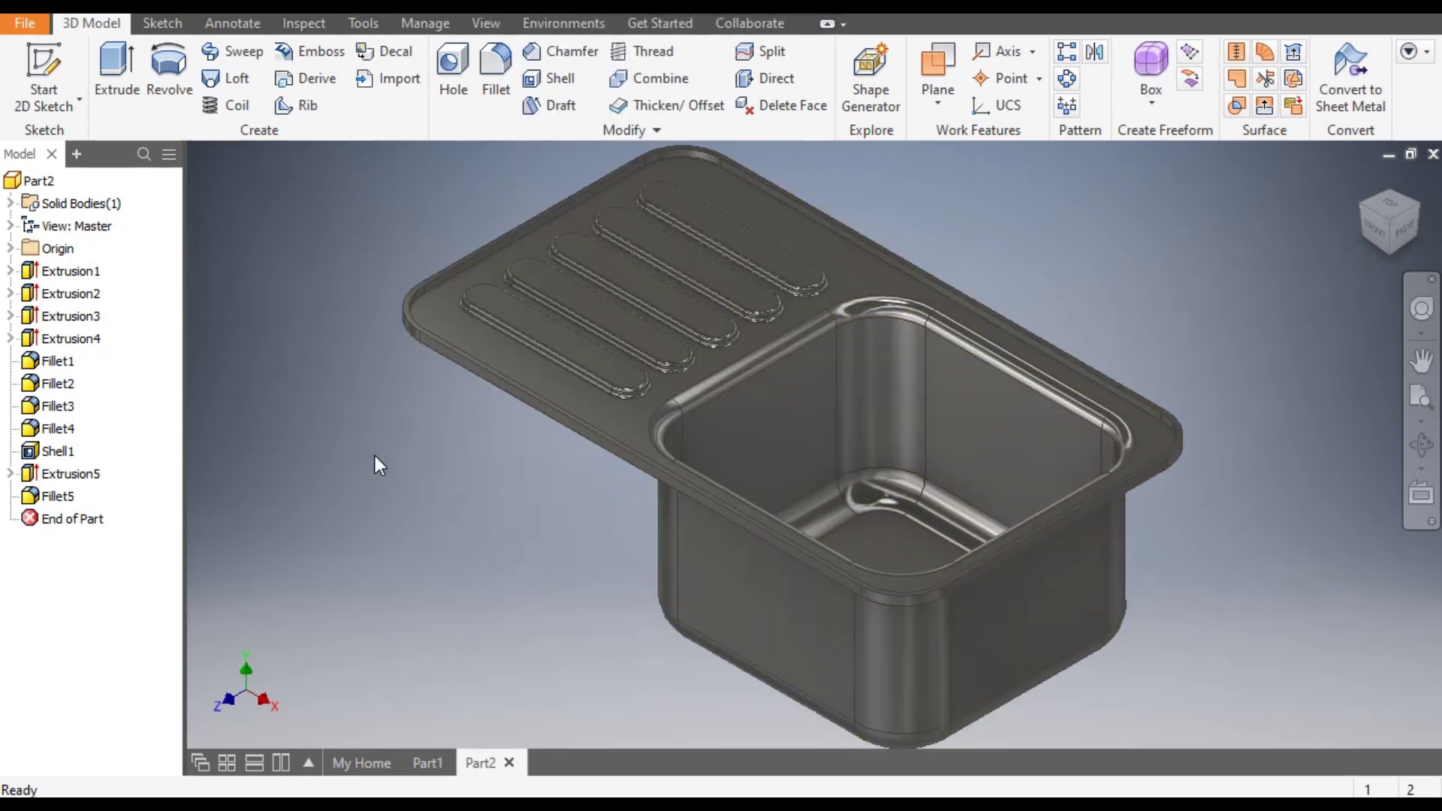